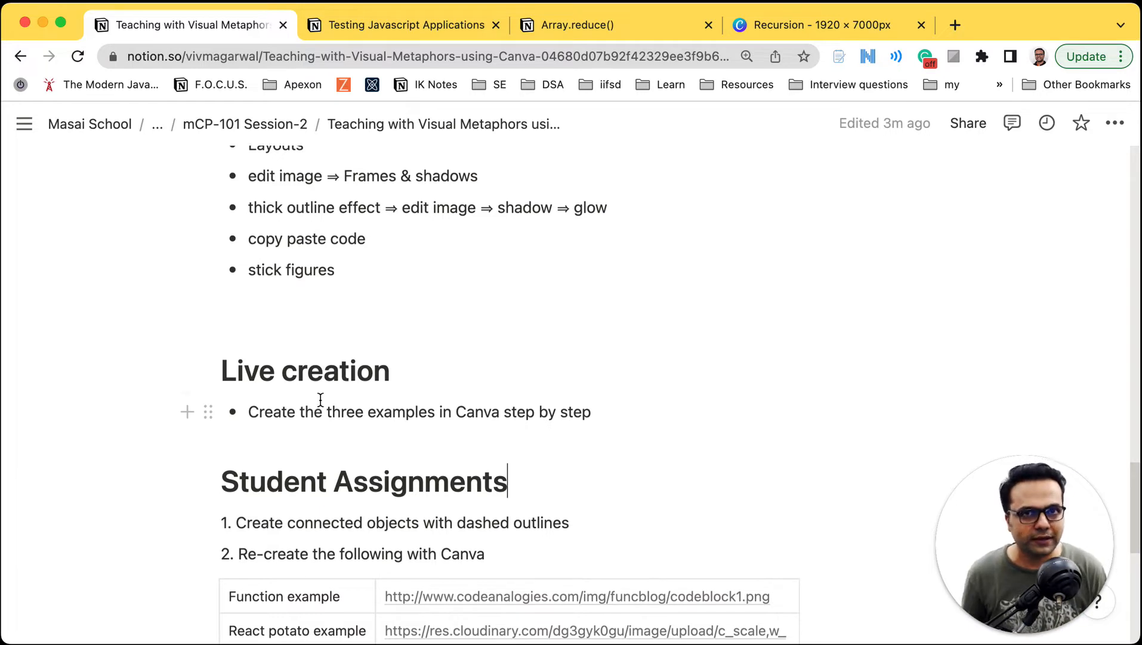
scroll(320, 399, down, 1)
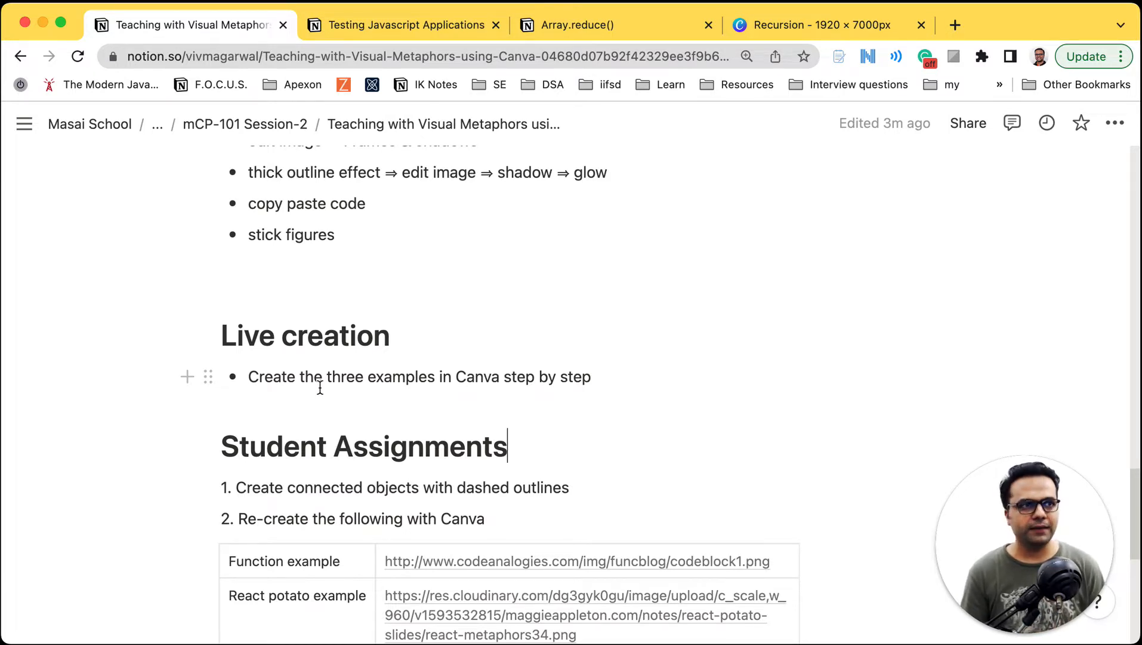
click(956, 25)
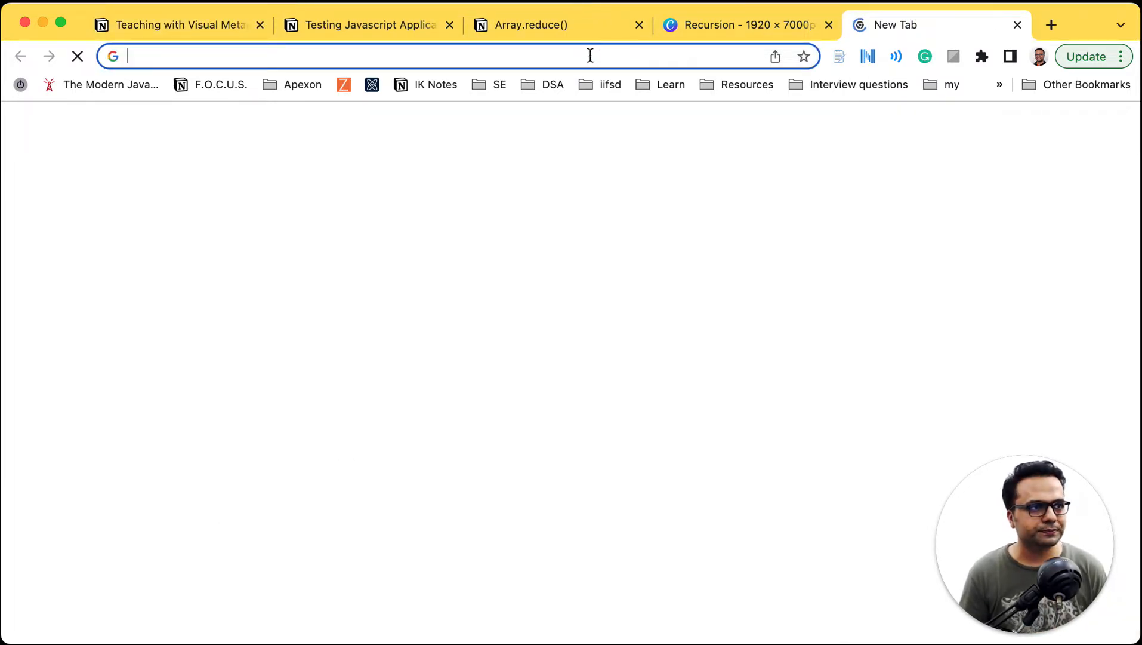
click(588, 56)
text(canva.com)
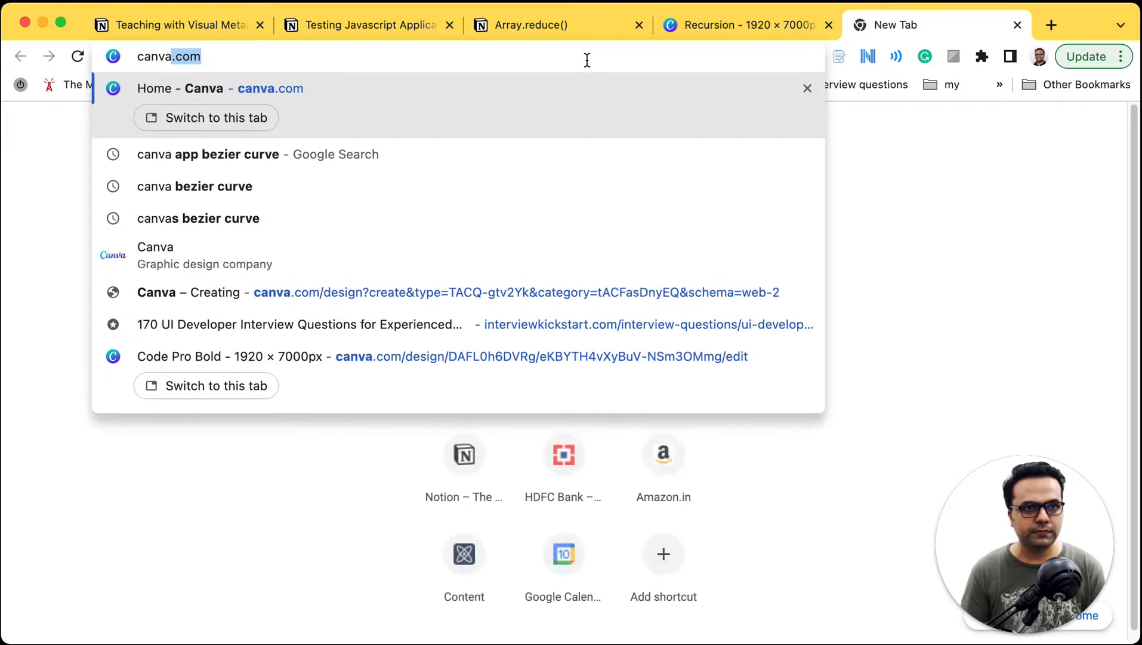
key(Return)
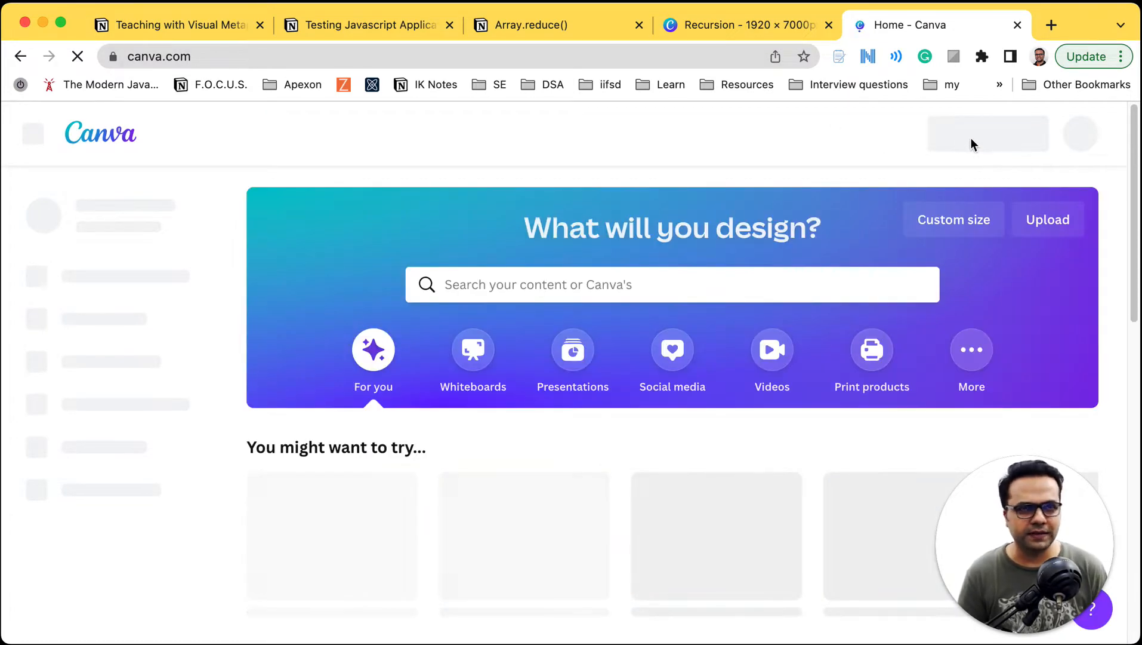
click(1018, 26)
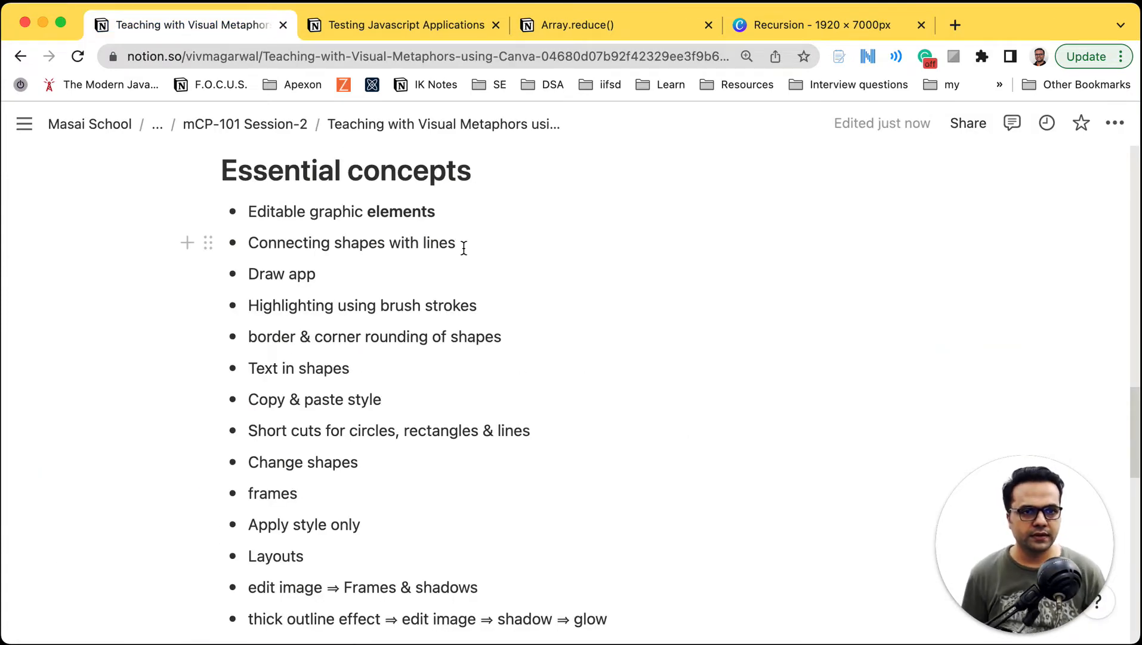
Switch to the browser window showing Canva and create a new Presentation (16:9) design
key(ctrl+Right)
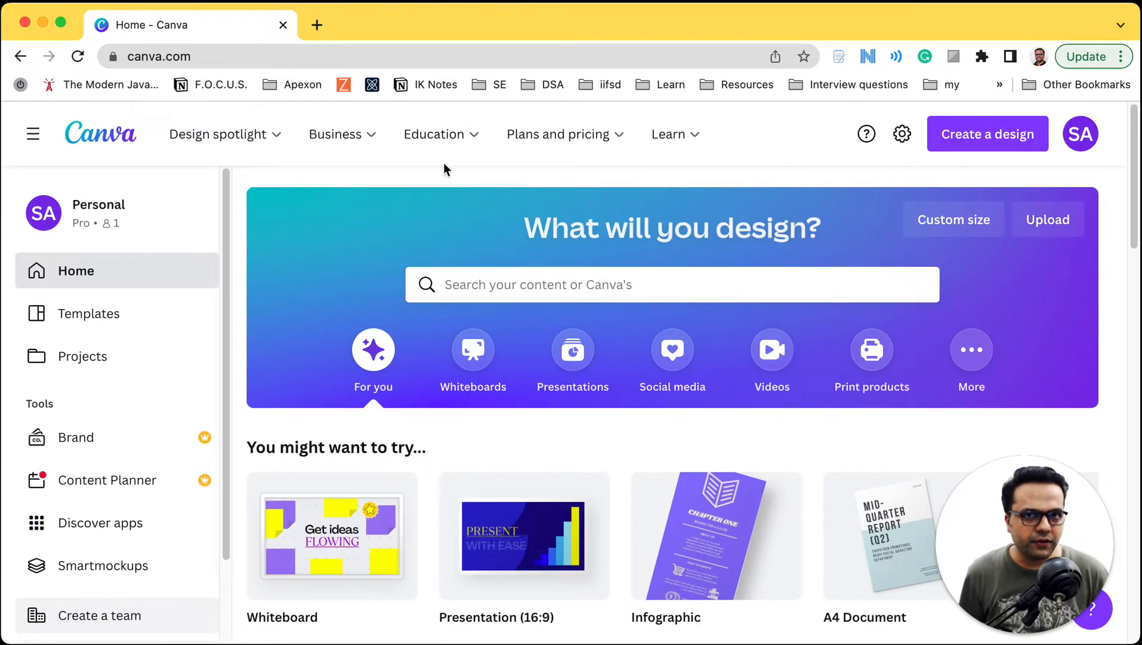
click(985, 142)
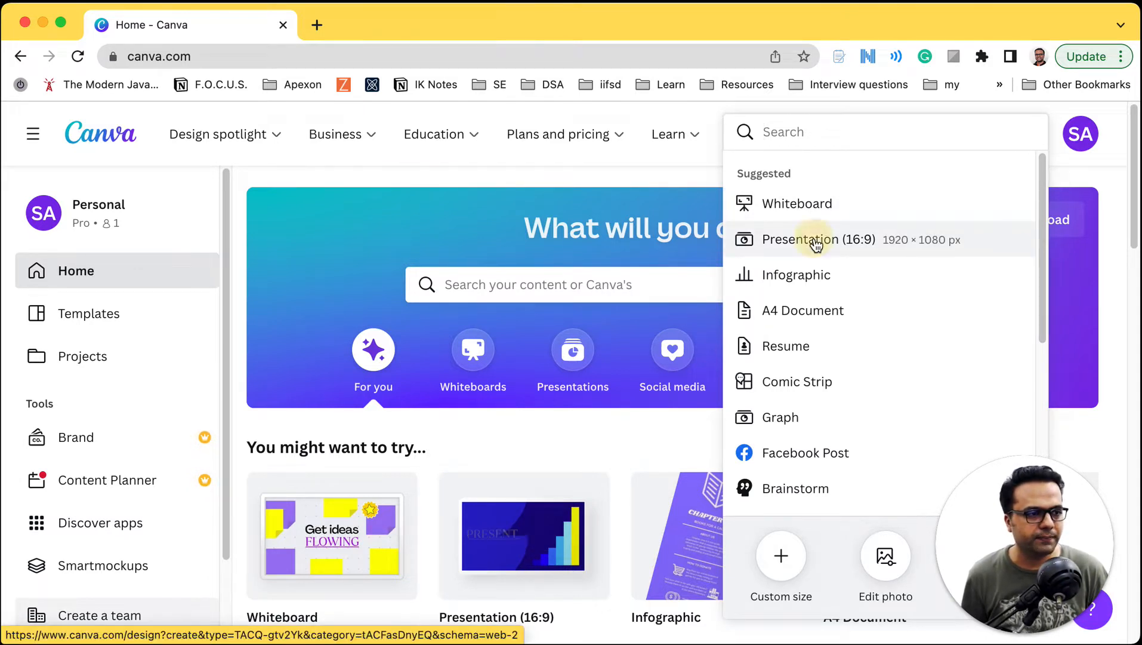
click(815, 242)
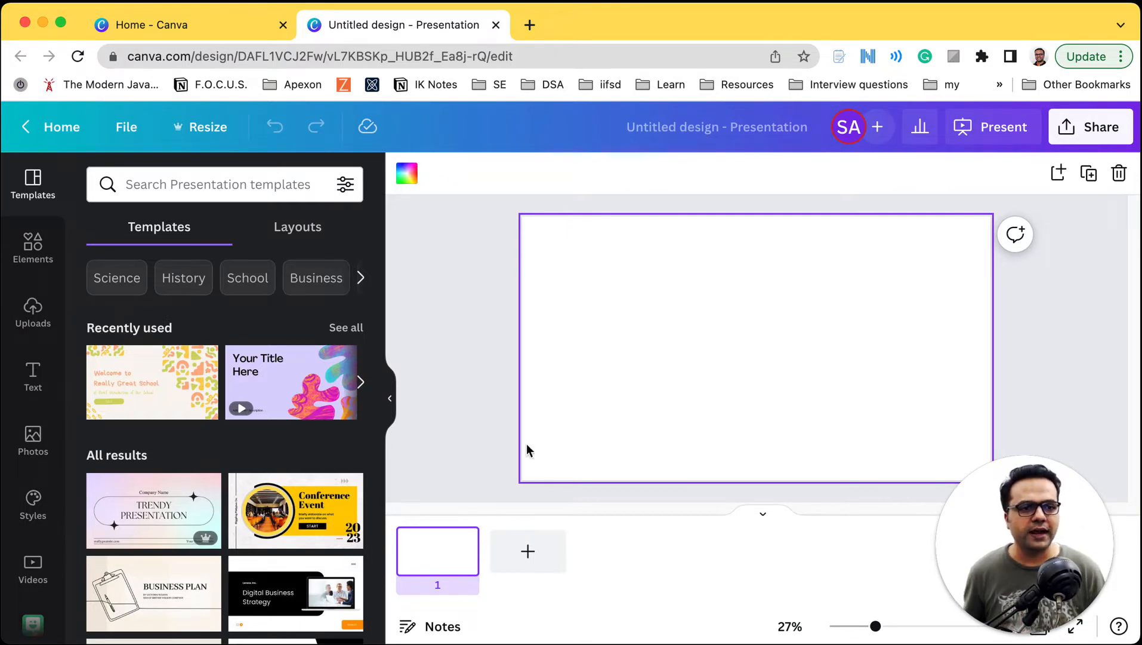
Add the oval pagoda stamp from the Graphics elements to the blank slide and enlarge it
scroll(298, 435, down, 2)
scroll(304, 483, down, 2)
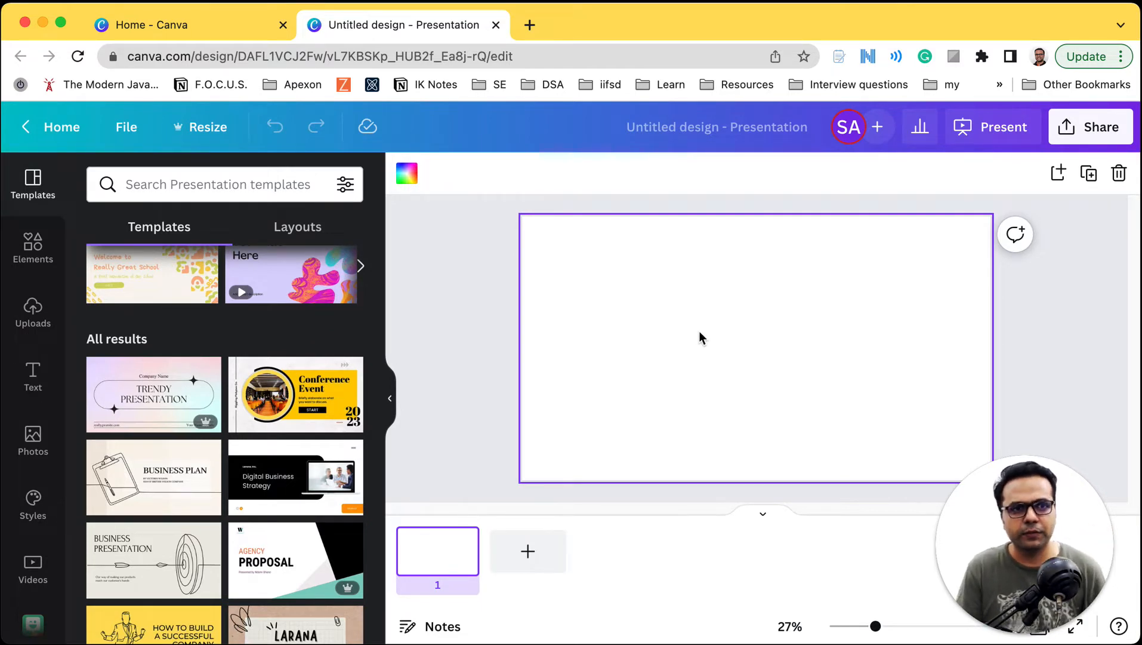
click(36, 249)
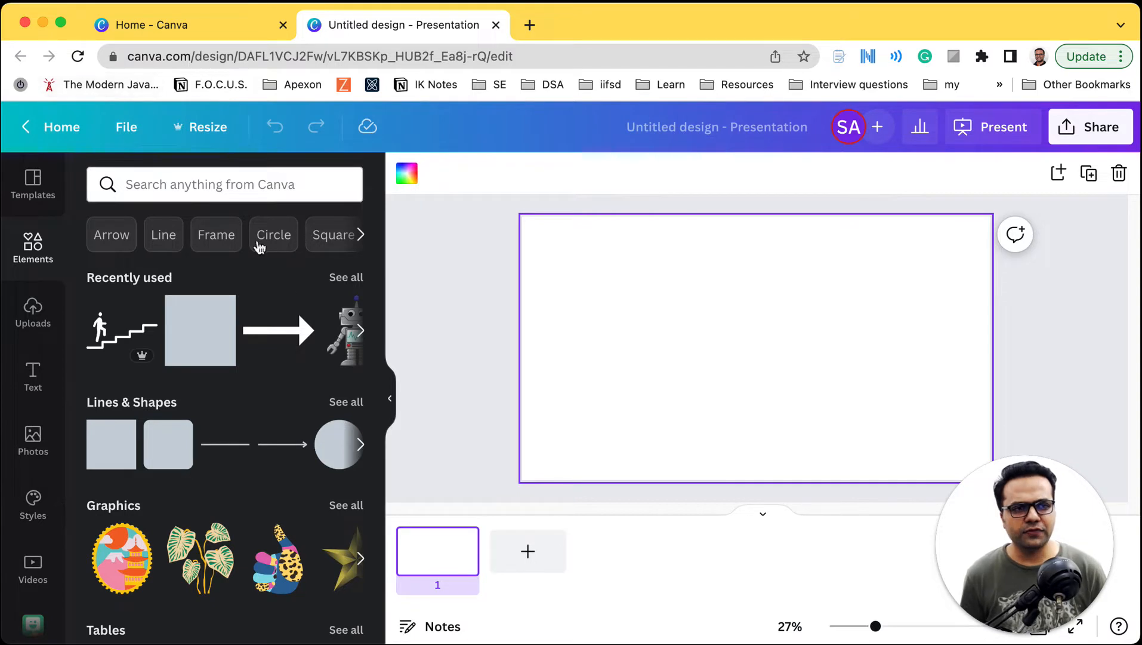
scroll(275, 329, down, 3)
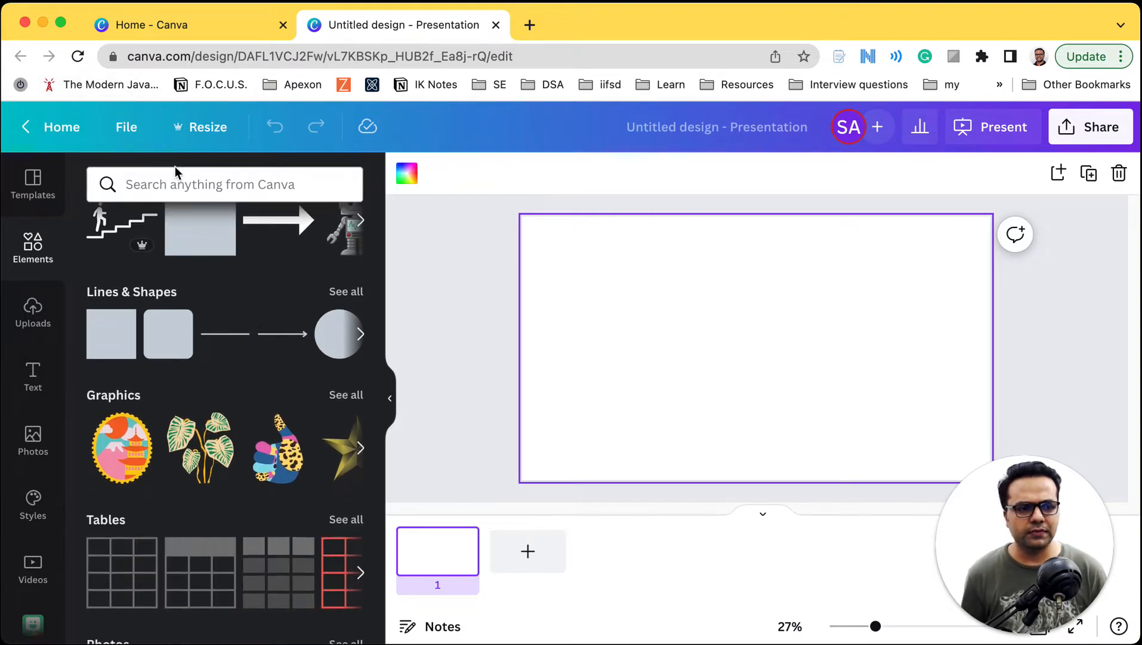
scroll(158, 271, up, 3)
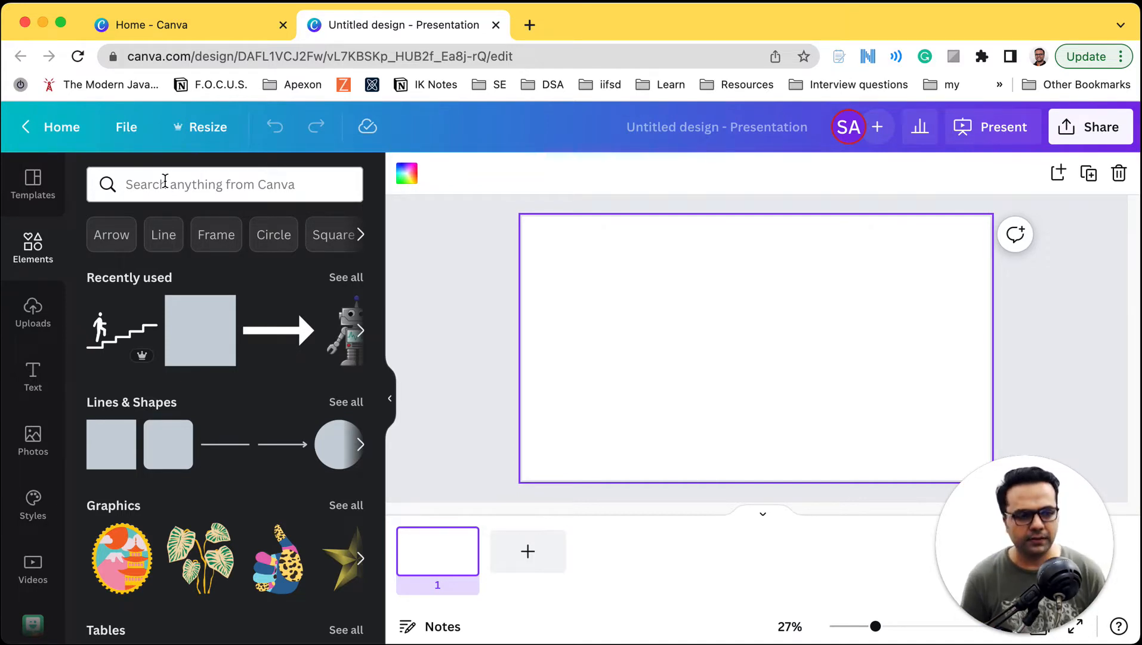
scroll(230, 387, down, 2)
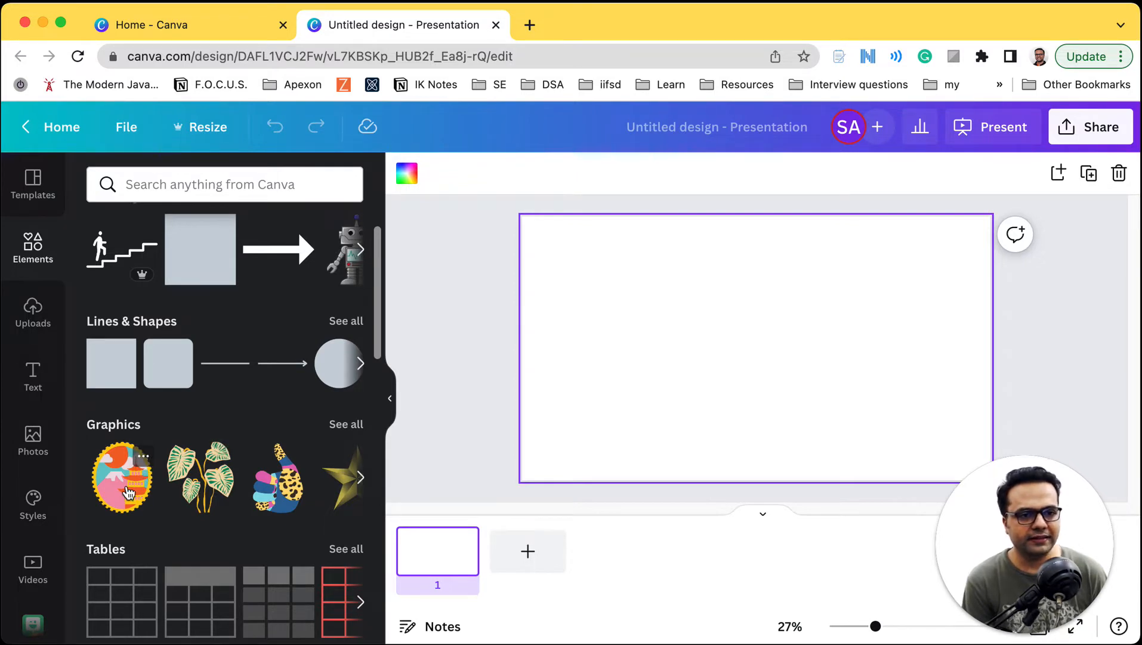
drag(127, 491, 603, 322)
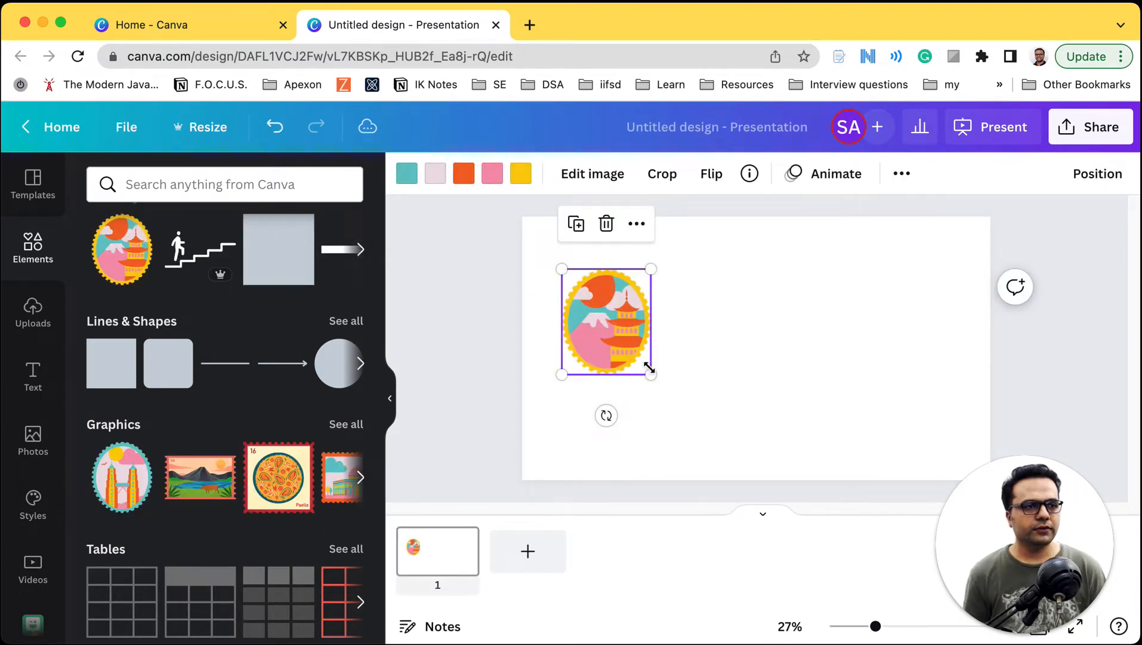
drag(650, 374, 707, 445)
click(718, 338)
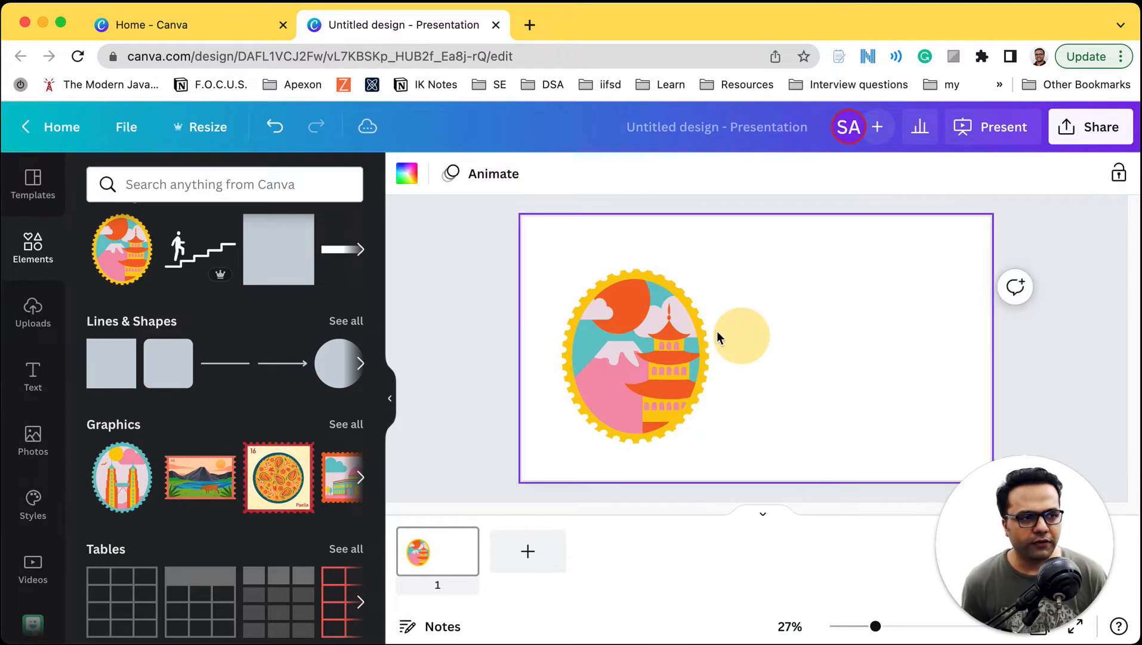
Change the stamp graphic's yellow parts to the dark blue default color
click(664, 323)
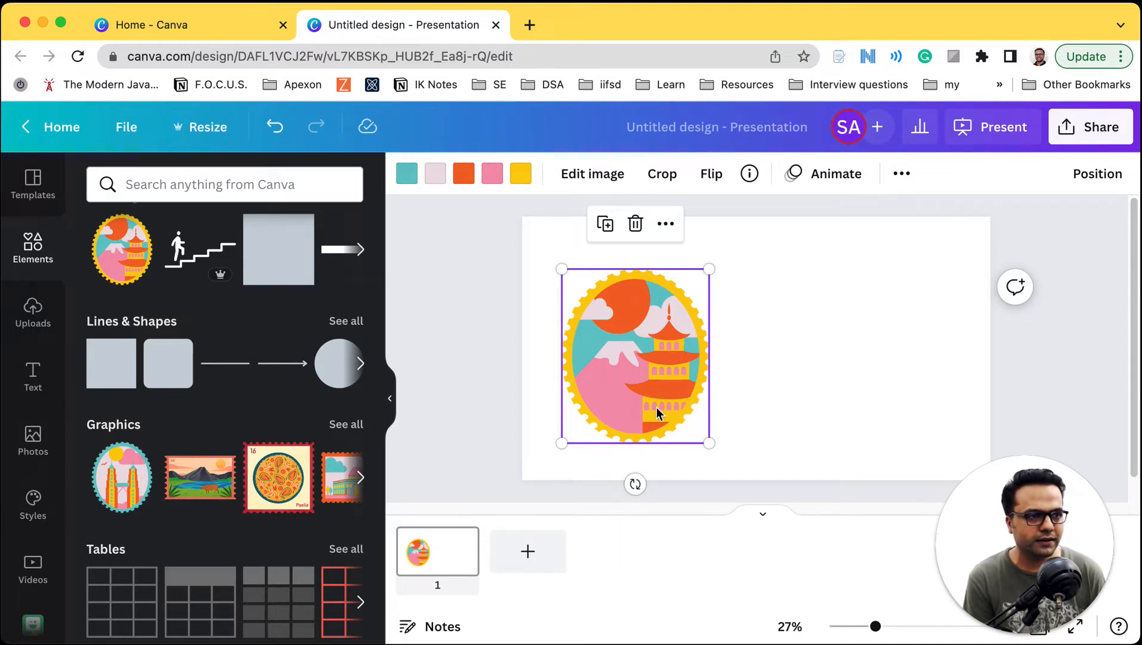
click(523, 177)
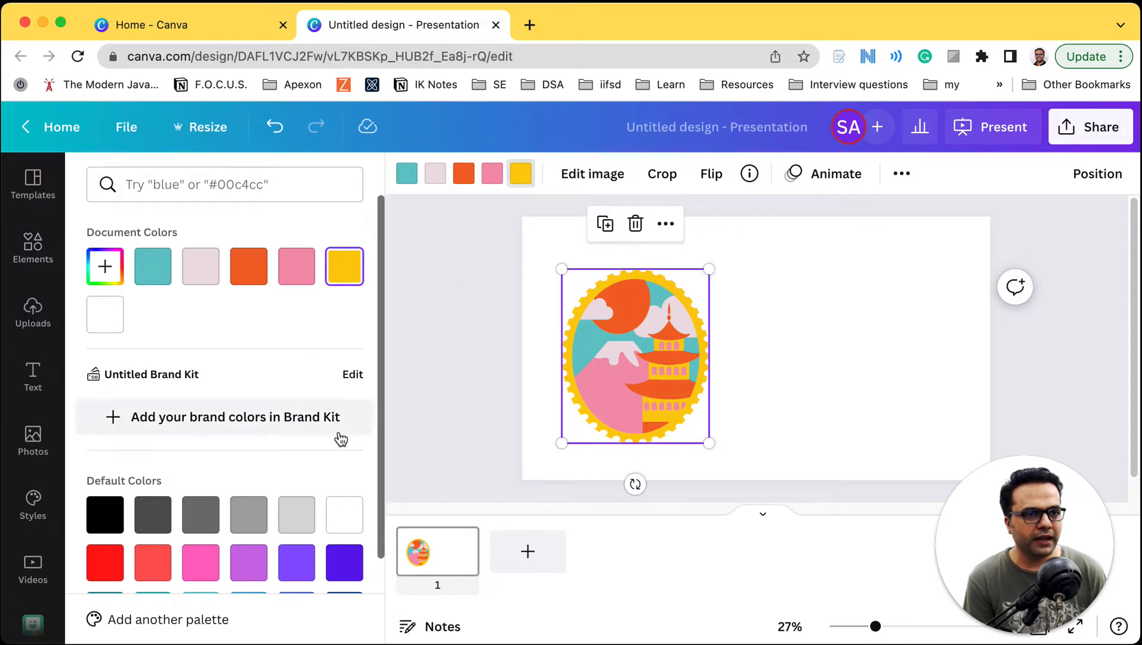
scroll(339, 437, down, 3)
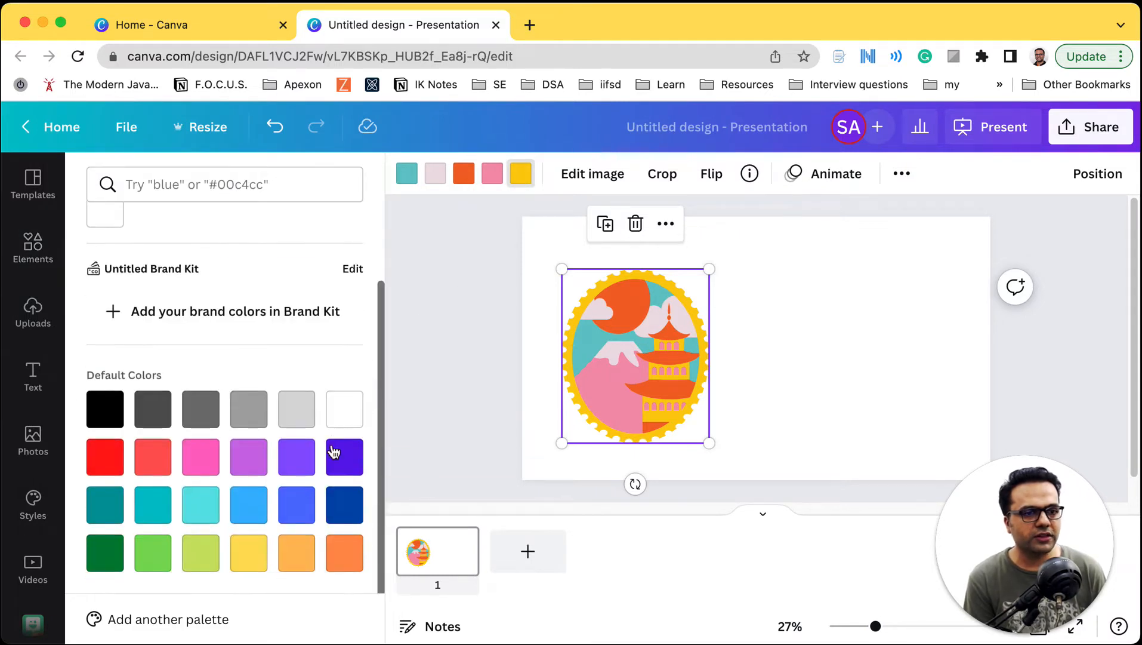
click(343, 515)
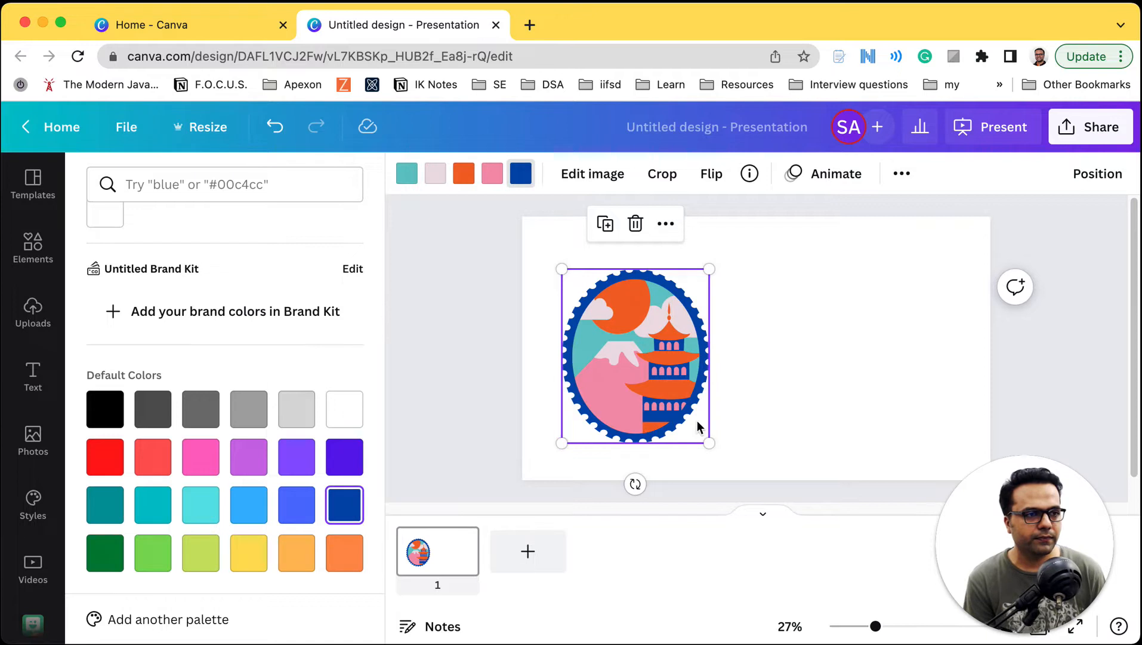
click(778, 382)
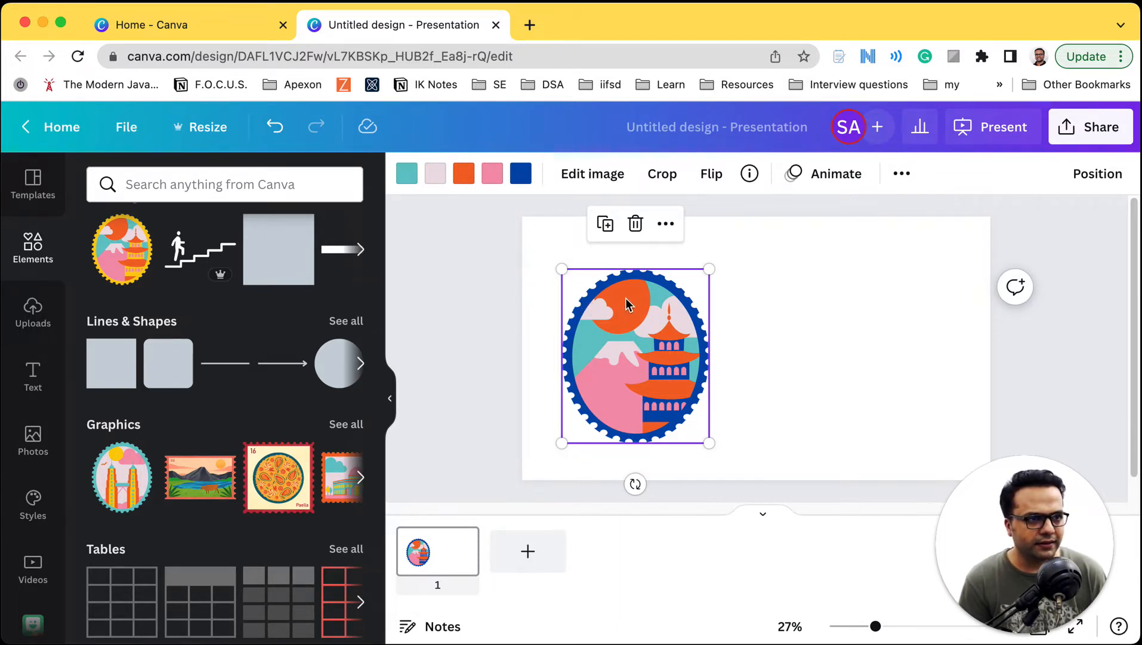
Replace the stamp's orange with dark brown #301204, and finally with blue #3D78DA sampled from the screen using the eyedropper
click(463, 178)
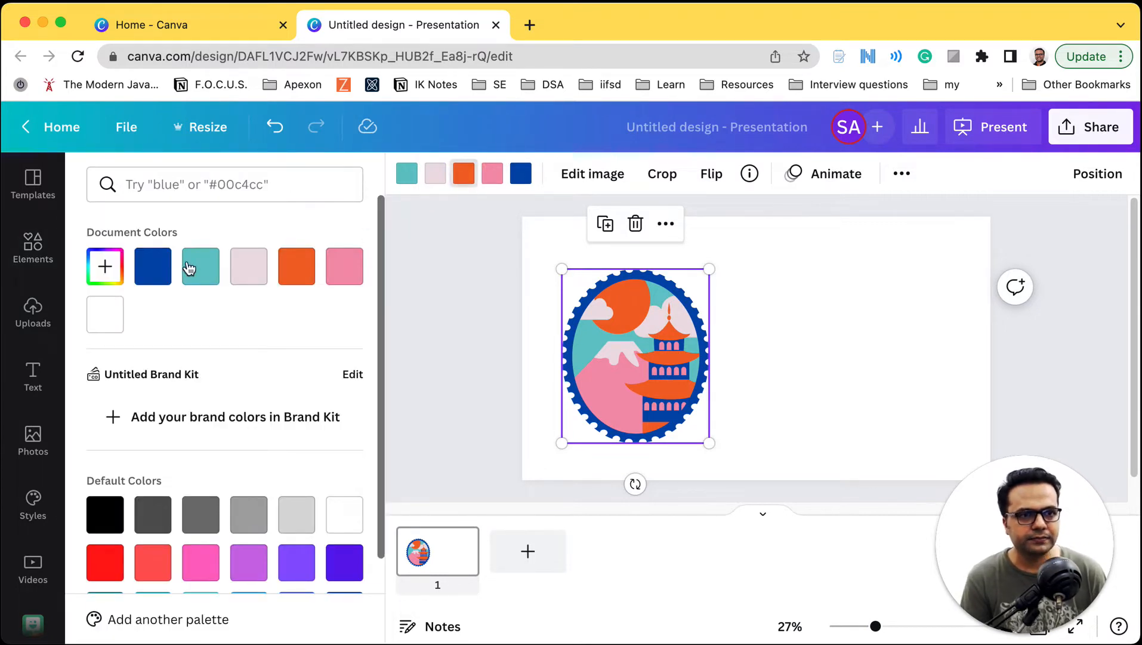
click(106, 268)
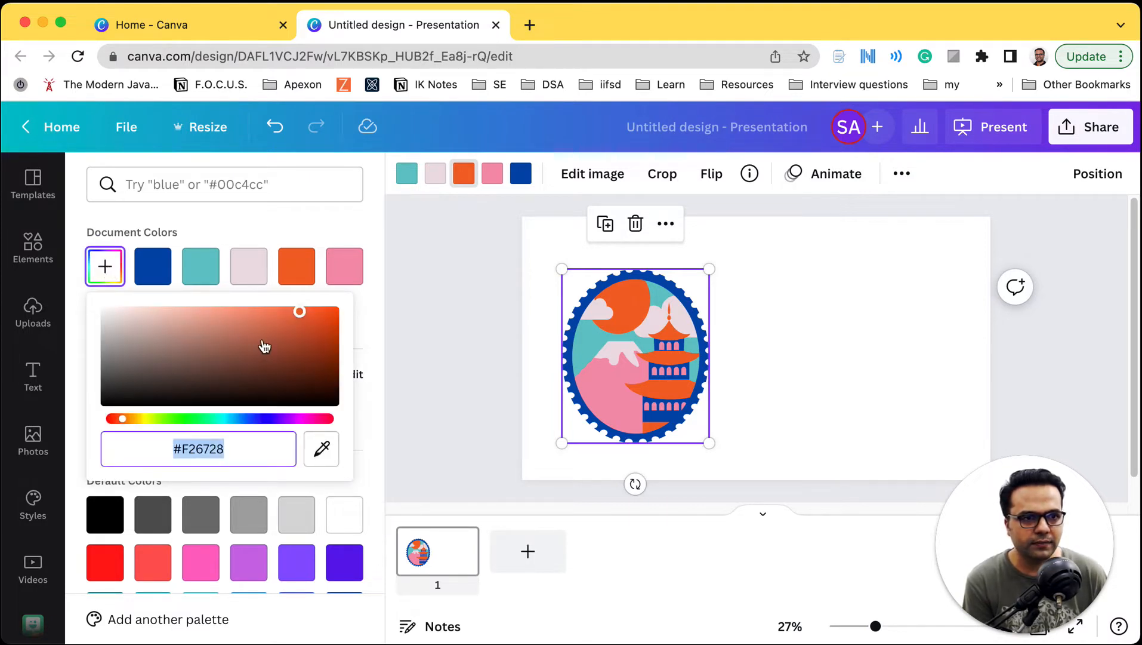
click(295, 366)
drag(314, 384, 317, 387)
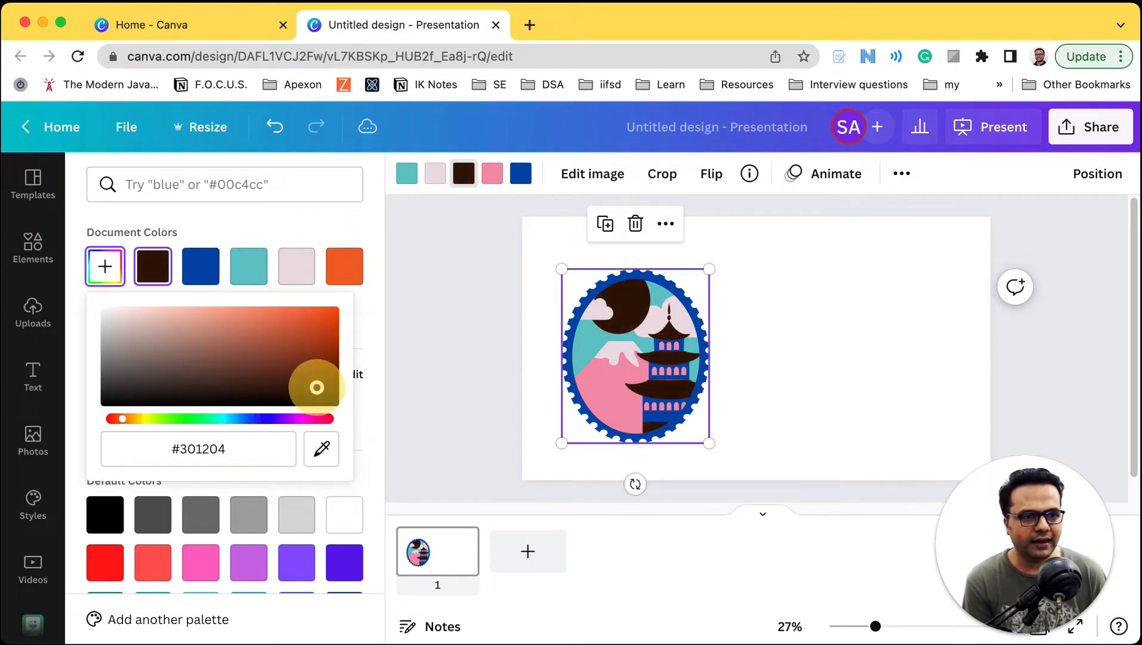
click(324, 454)
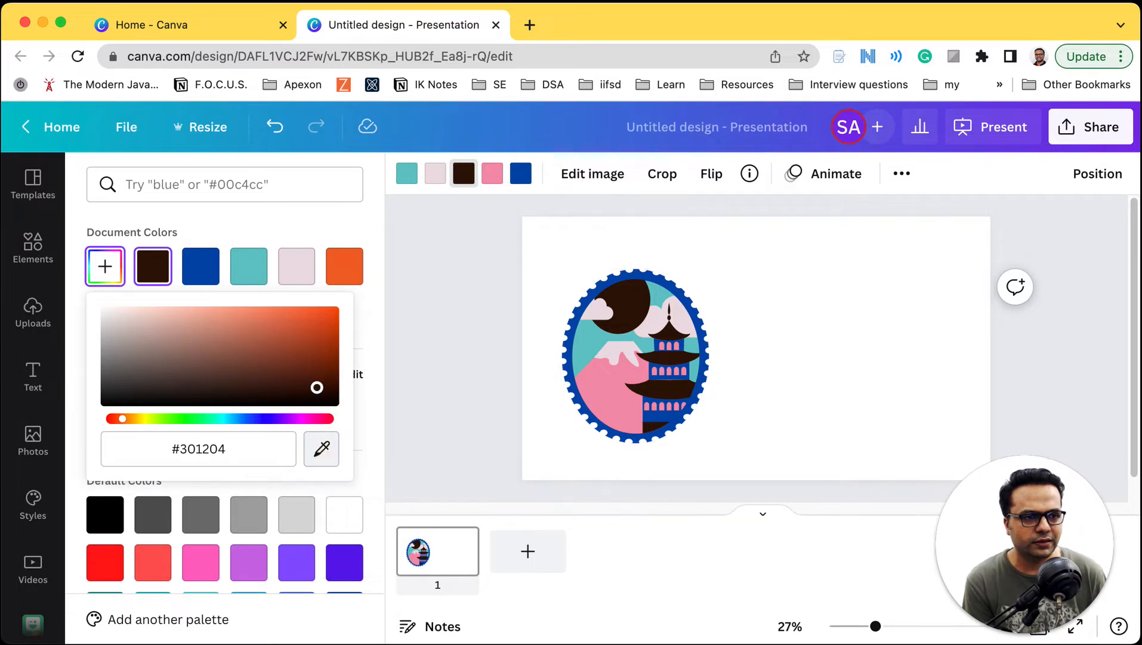
click(560, 121)
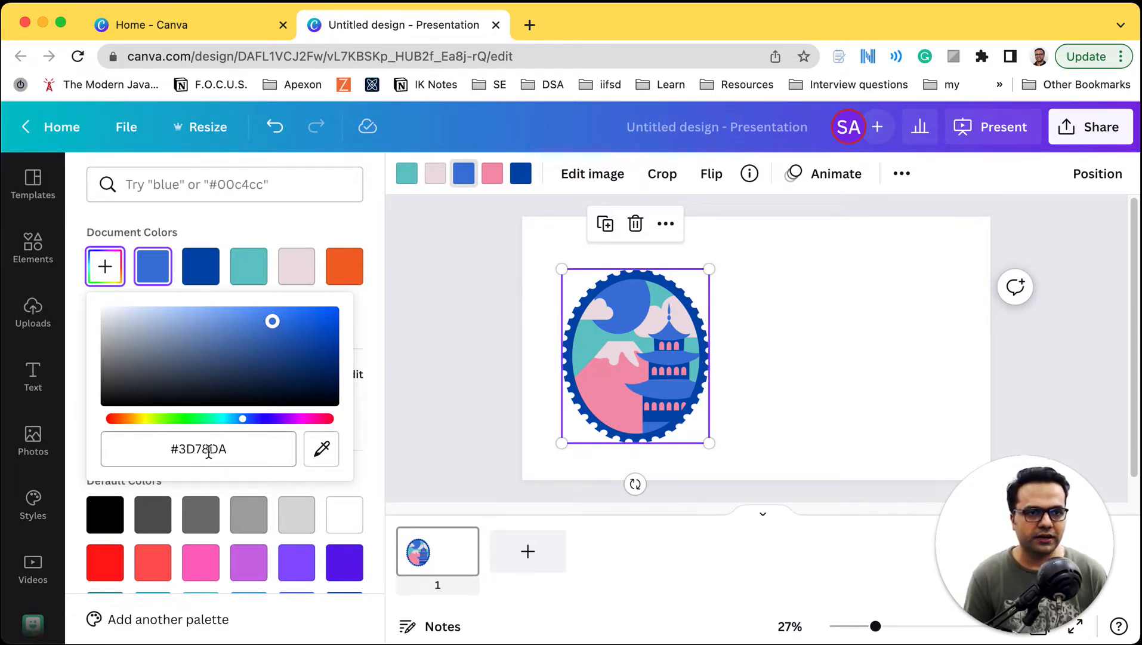
click(235, 231)
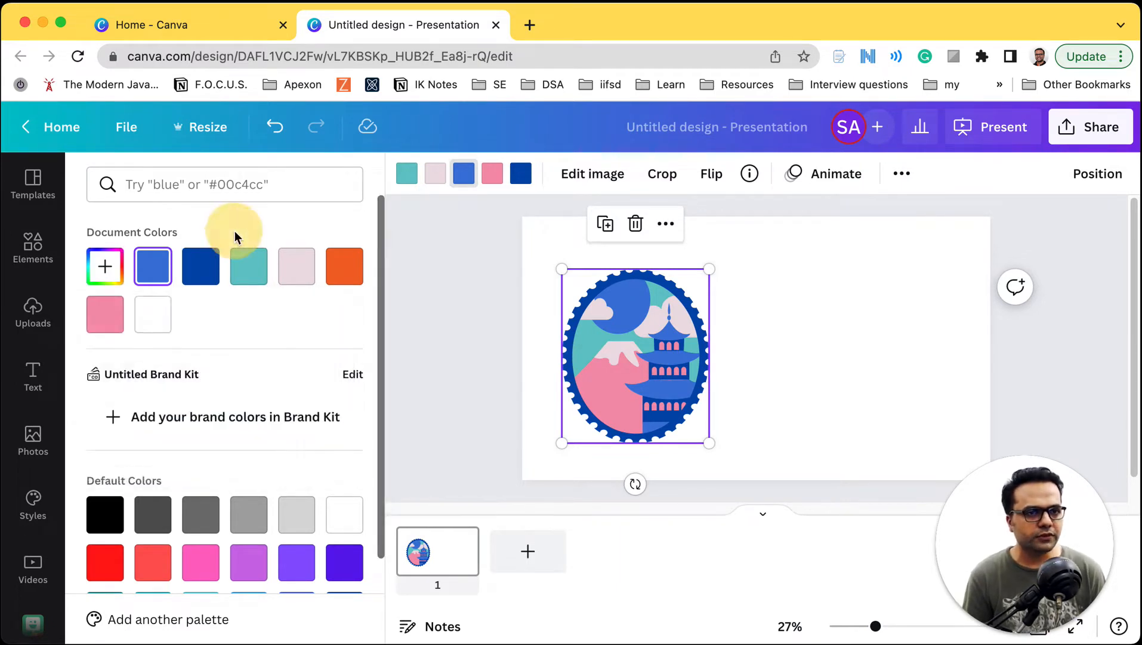
Change the stamp graphic's soft pink parts to the bright pink default color
click(492, 179)
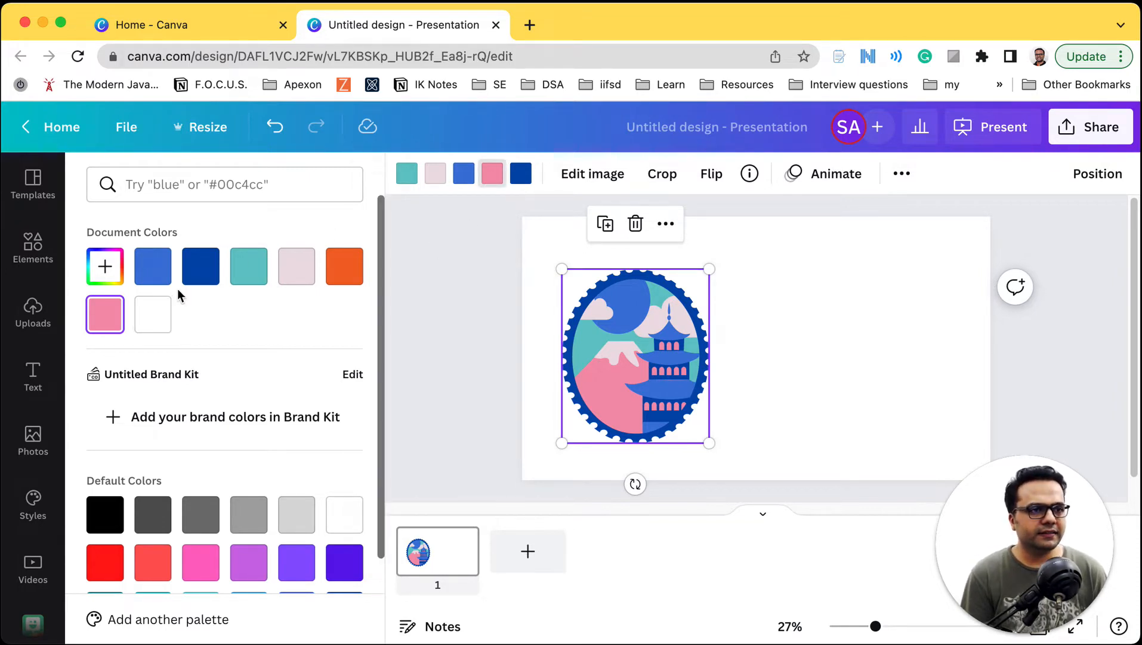
click(199, 564)
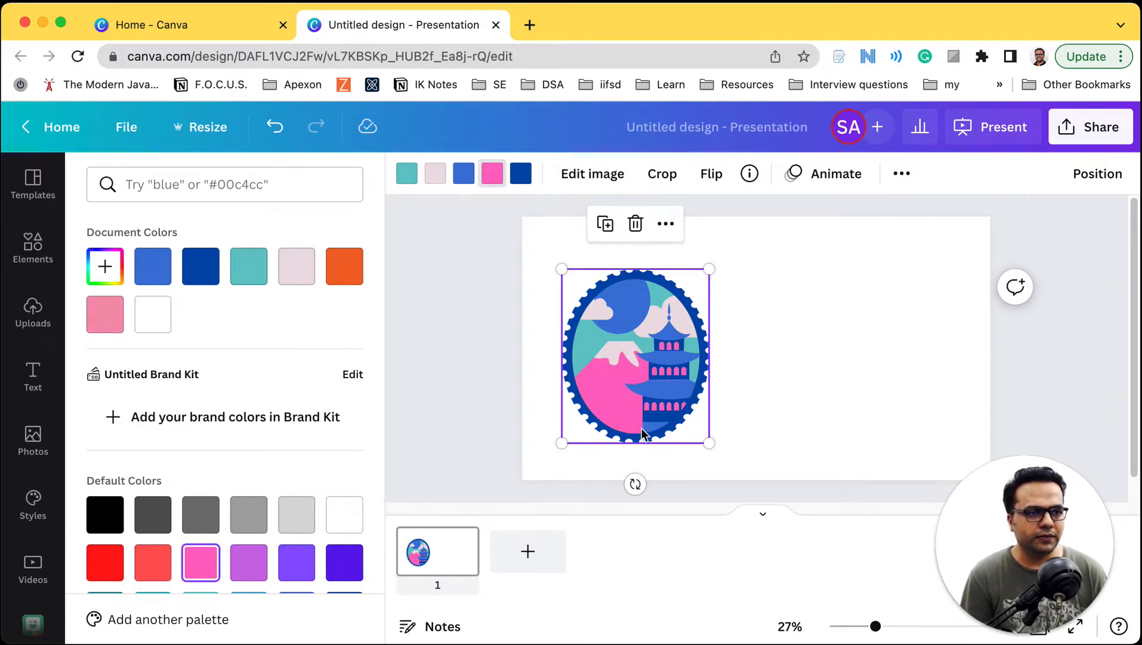
click(775, 397)
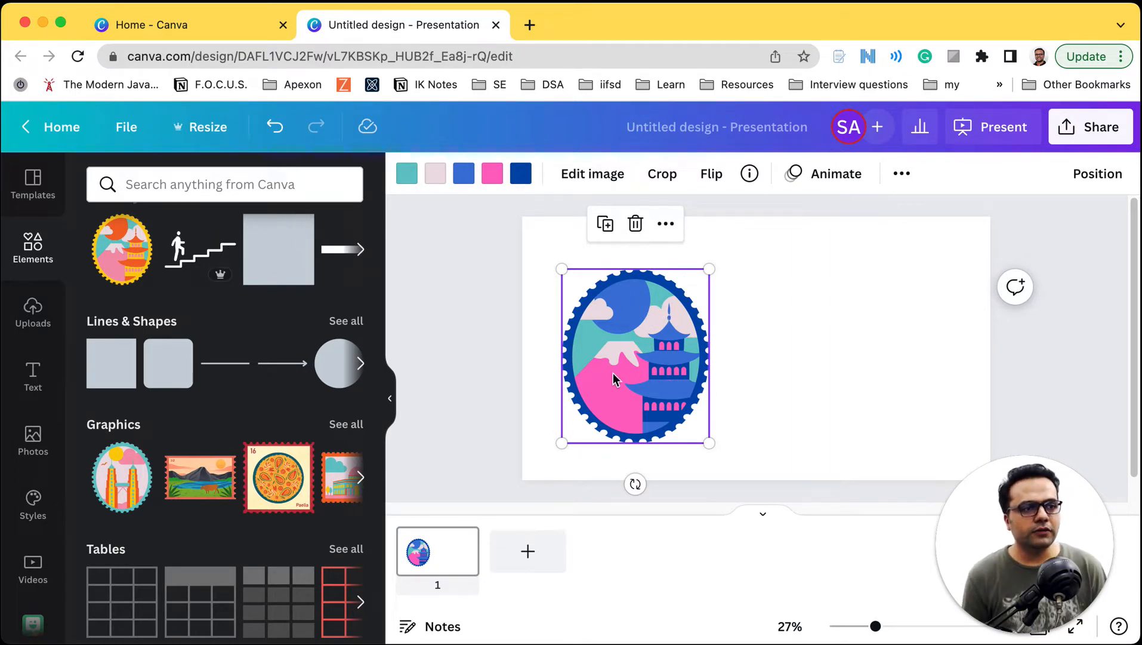
Move the stamp graphic slightly up and to the right on the slide
click(649, 334)
click(660, 343)
drag(681, 338, 718, 322)
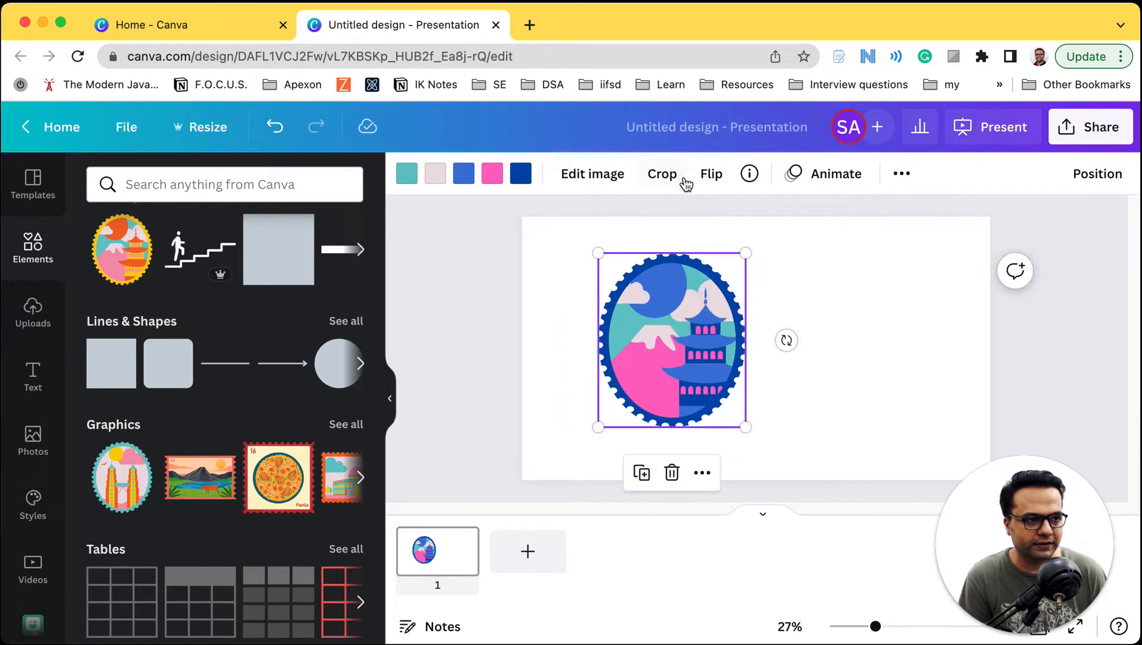
click(706, 177)
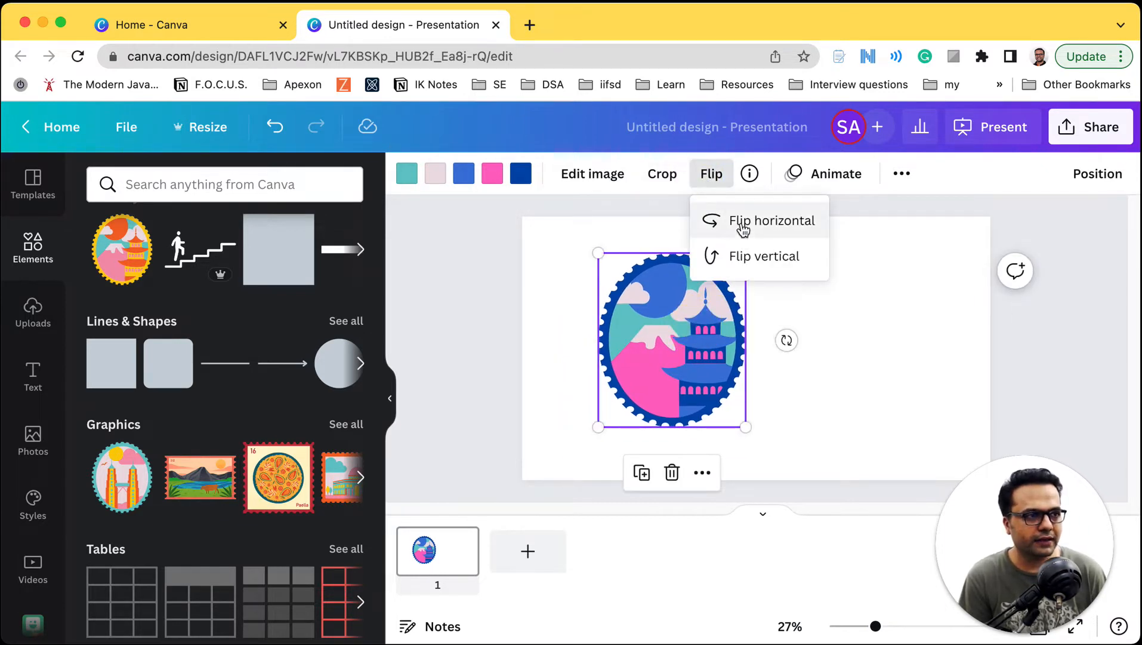
click(874, 352)
click(653, 312)
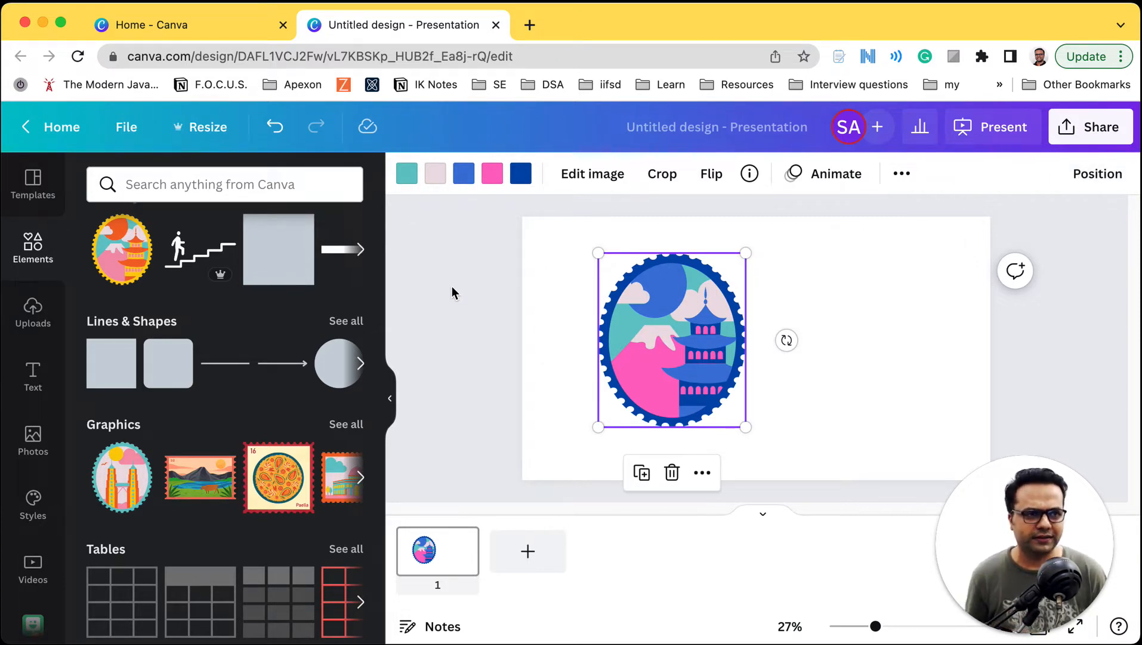
Hide the element library to widen the canvas and reselect the stamp graphic
click(59, 241)
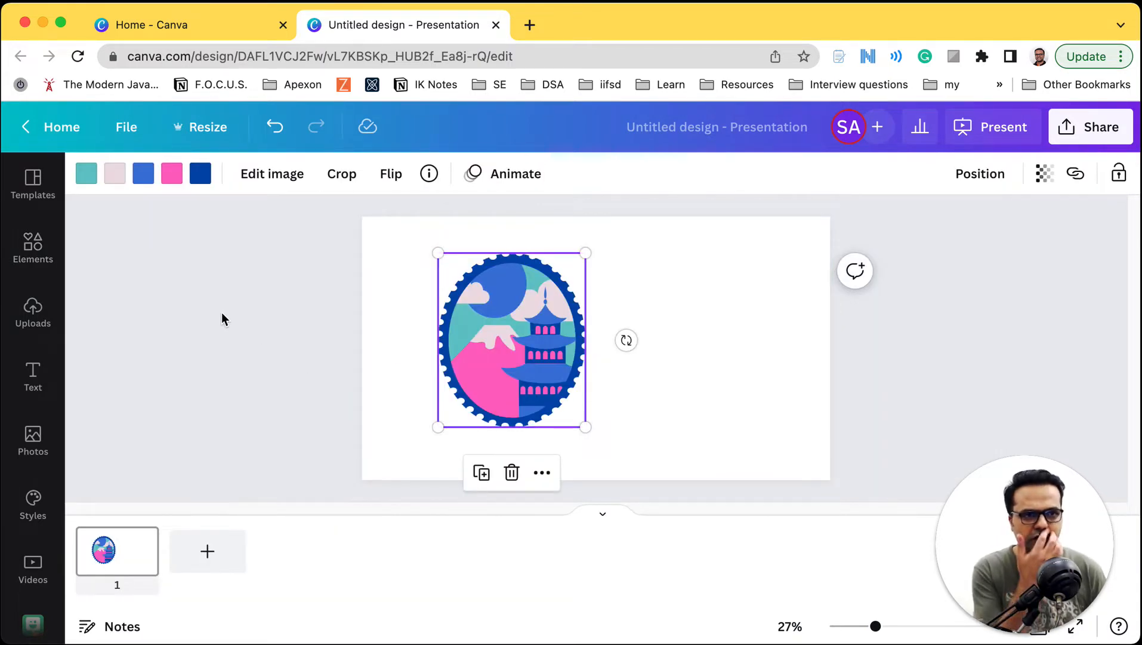
click(395, 274)
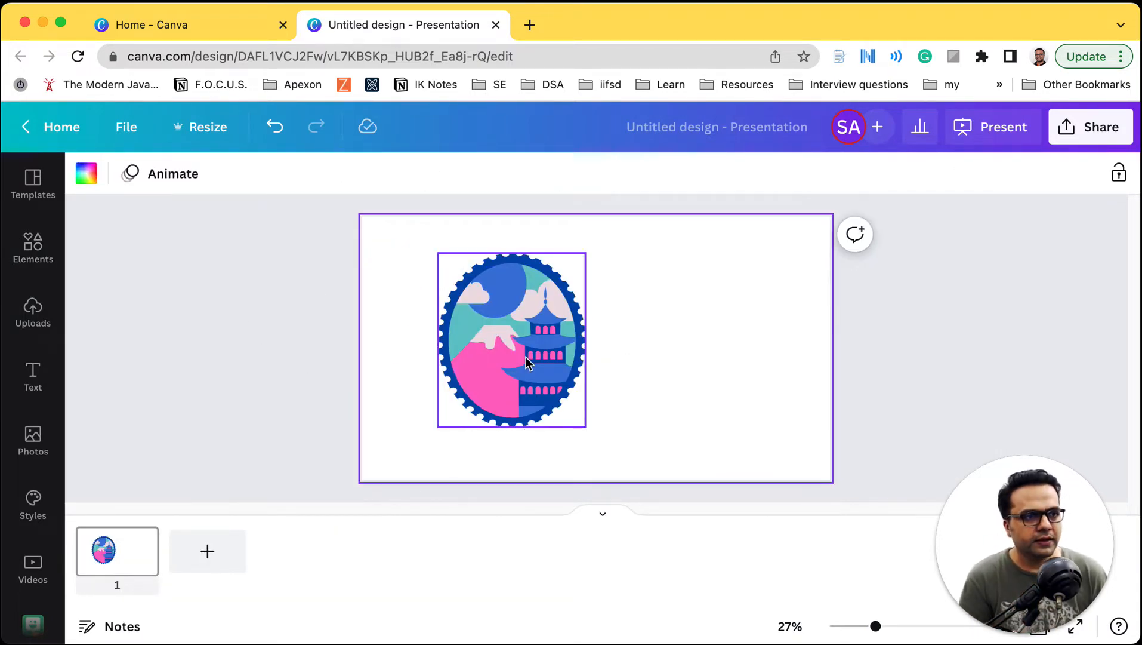
click(526, 360)
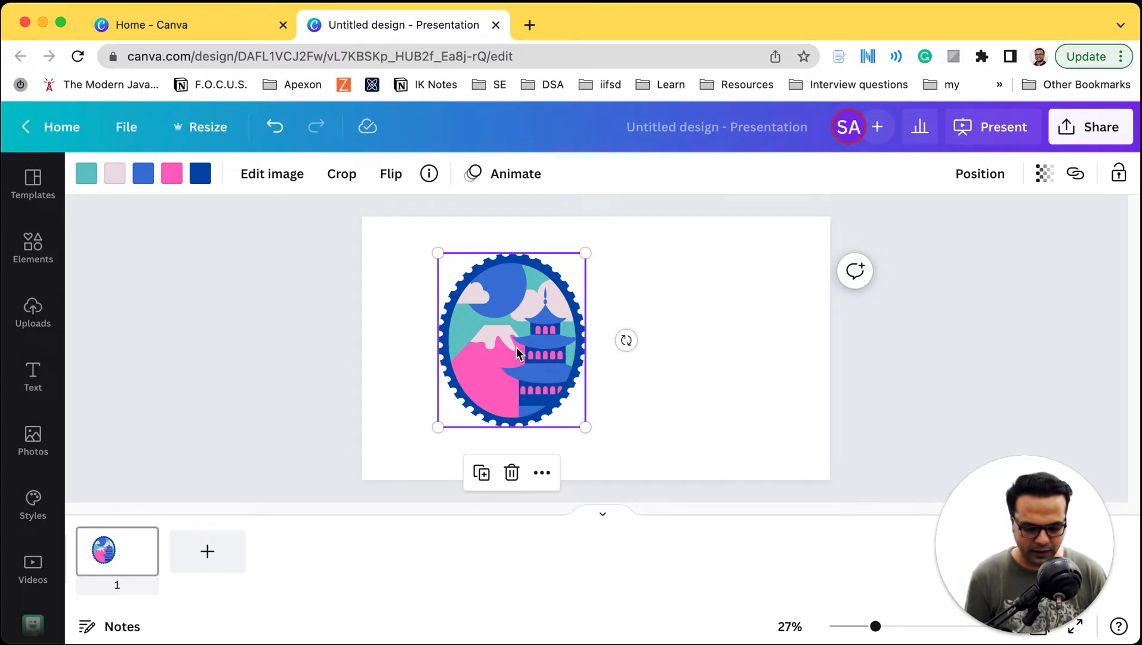
Duplicate the stamp graphic so the copy overlaps the original's right half, and set the copy's transparency to 56
drag(517, 352, 580, 349)
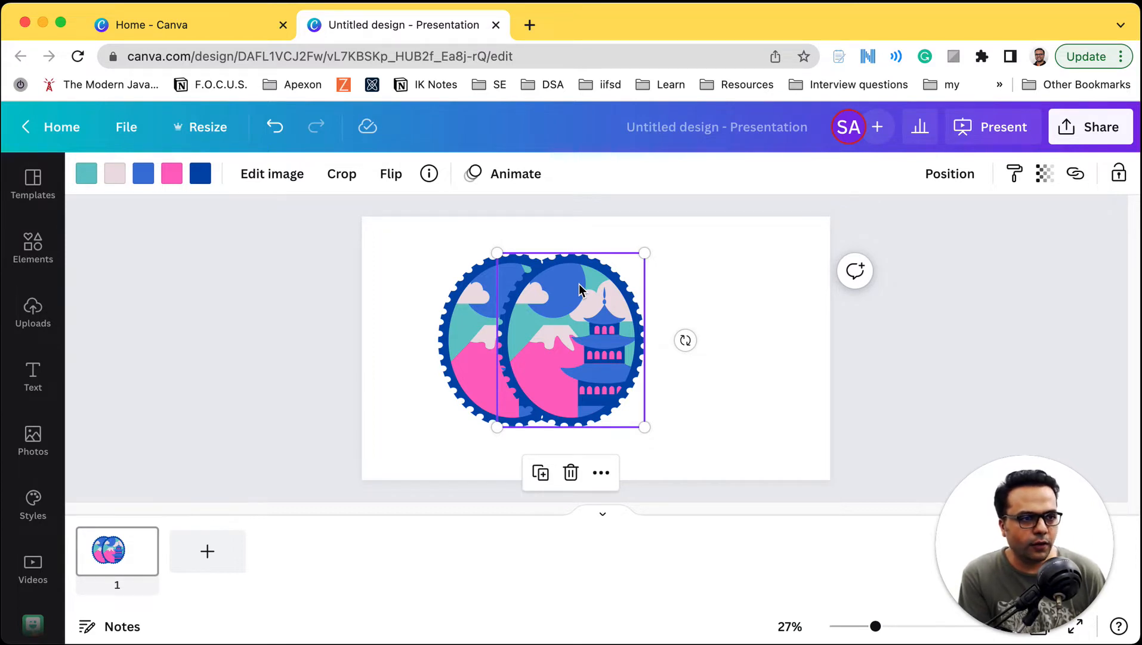
click(1044, 177)
drag(1035, 246, 960, 253)
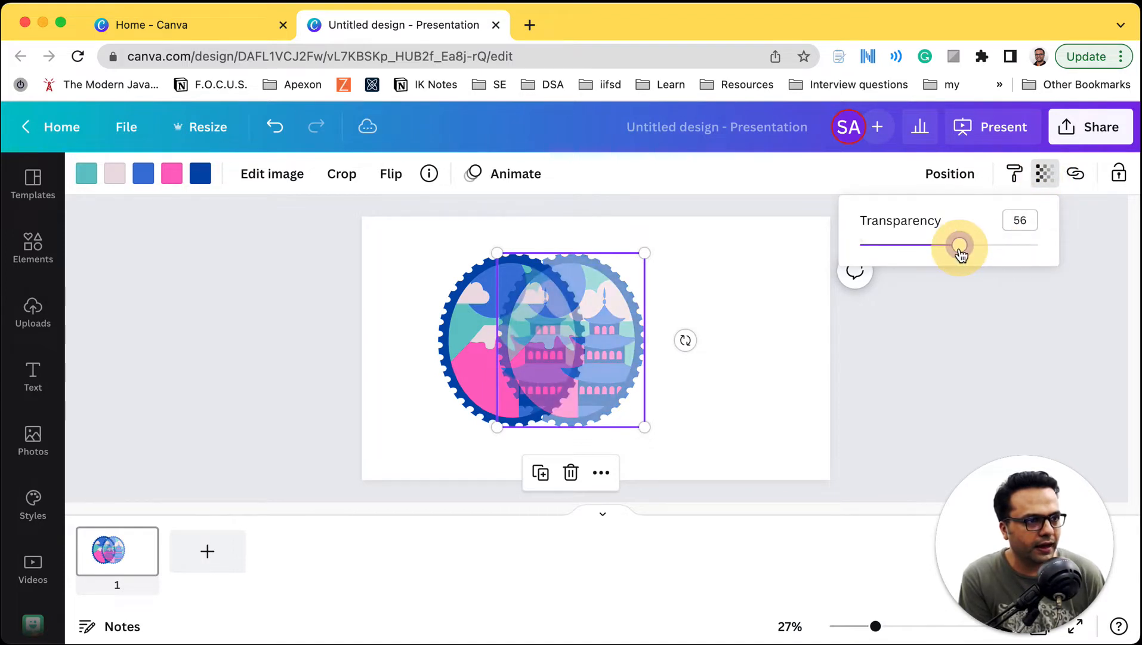
click(746, 418)
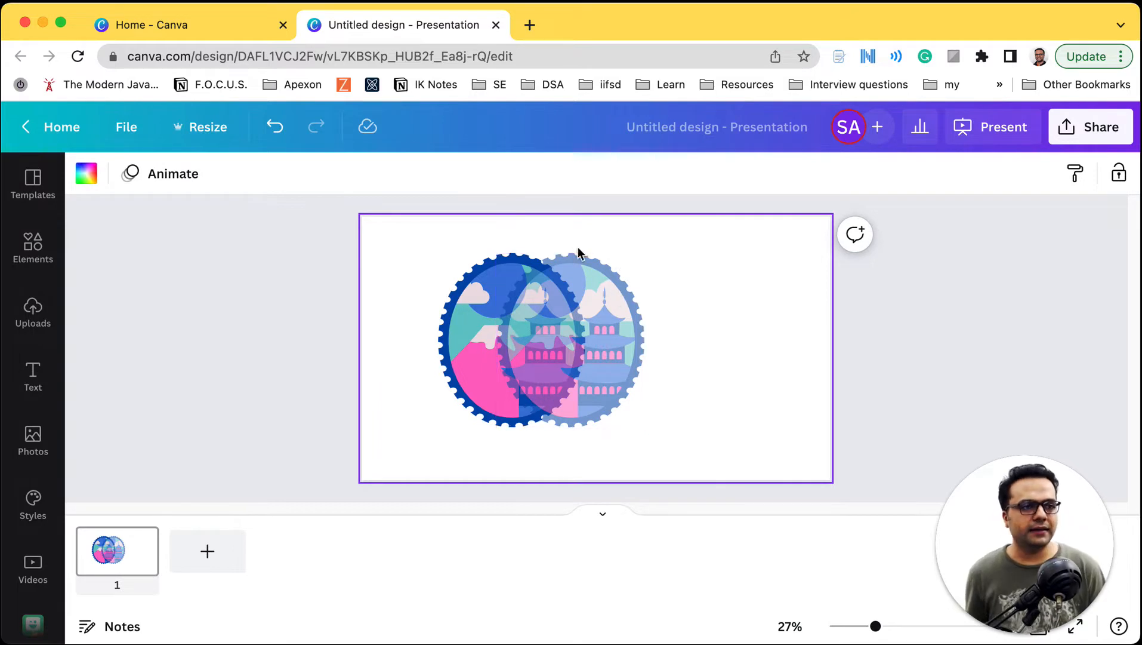
Send the semi-transparent stamp copy backward behind the original and shift it slightly to the left
click(613, 320)
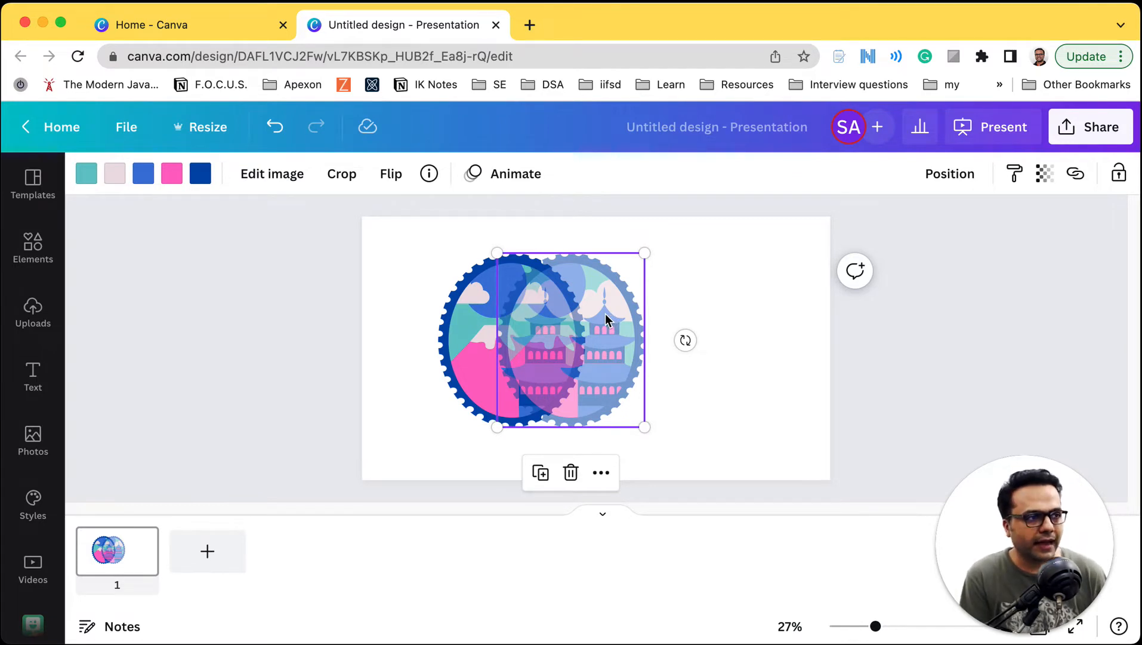
right_click(604, 318)
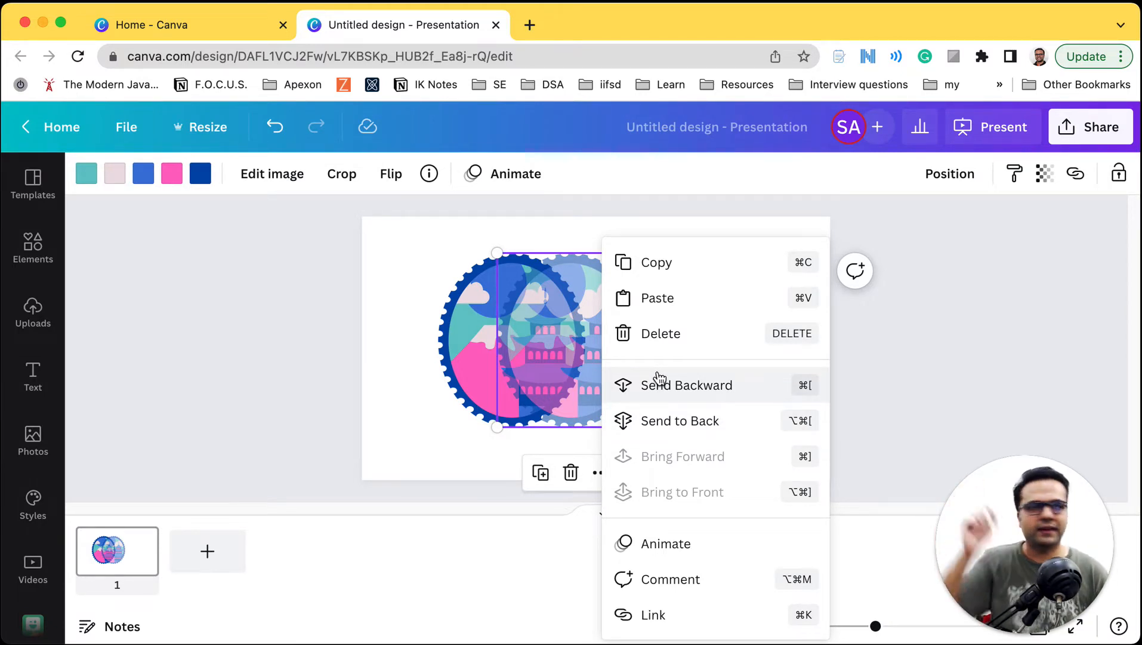
click(942, 176)
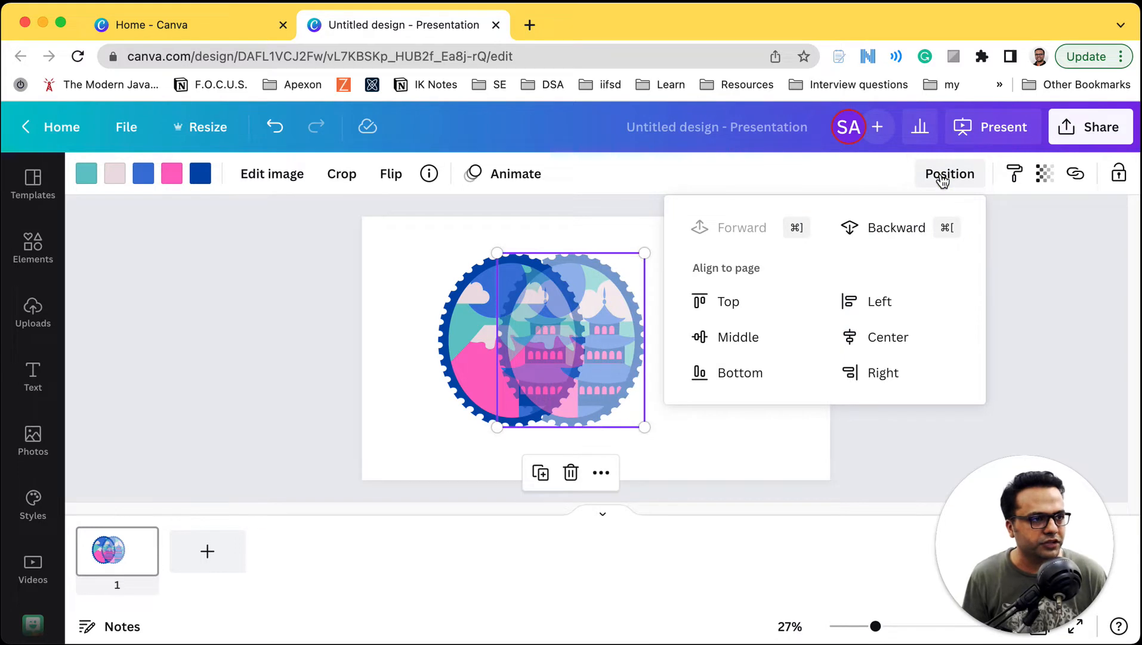
click(905, 231)
click(692, 458)
drag(617, 346, 591, 340)
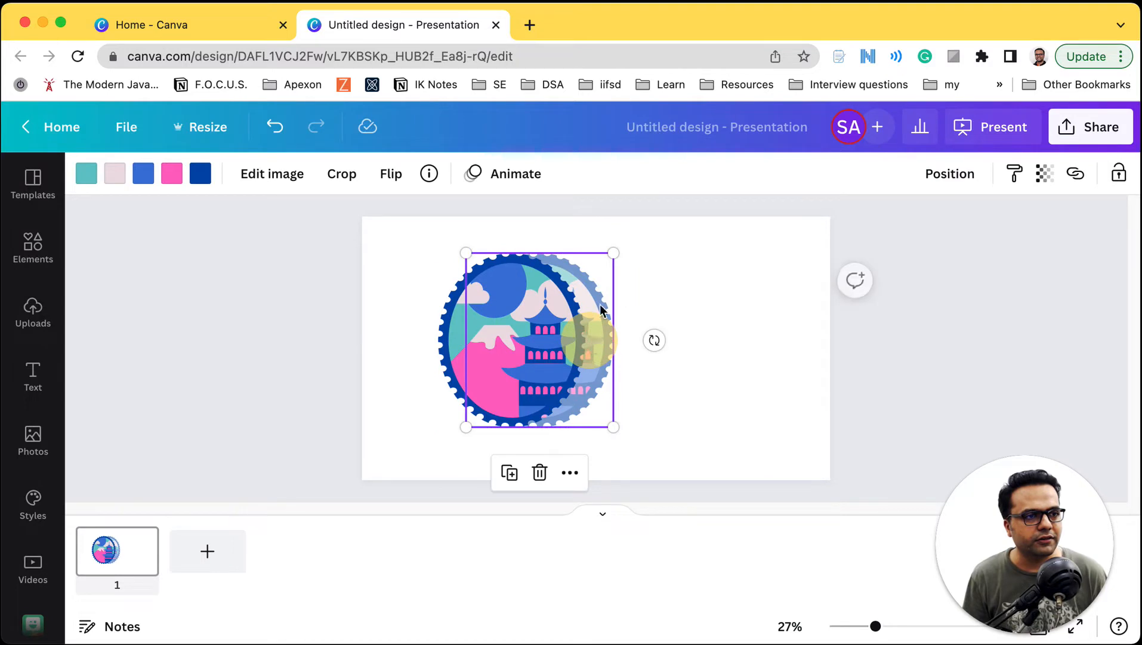
click(468, 334)
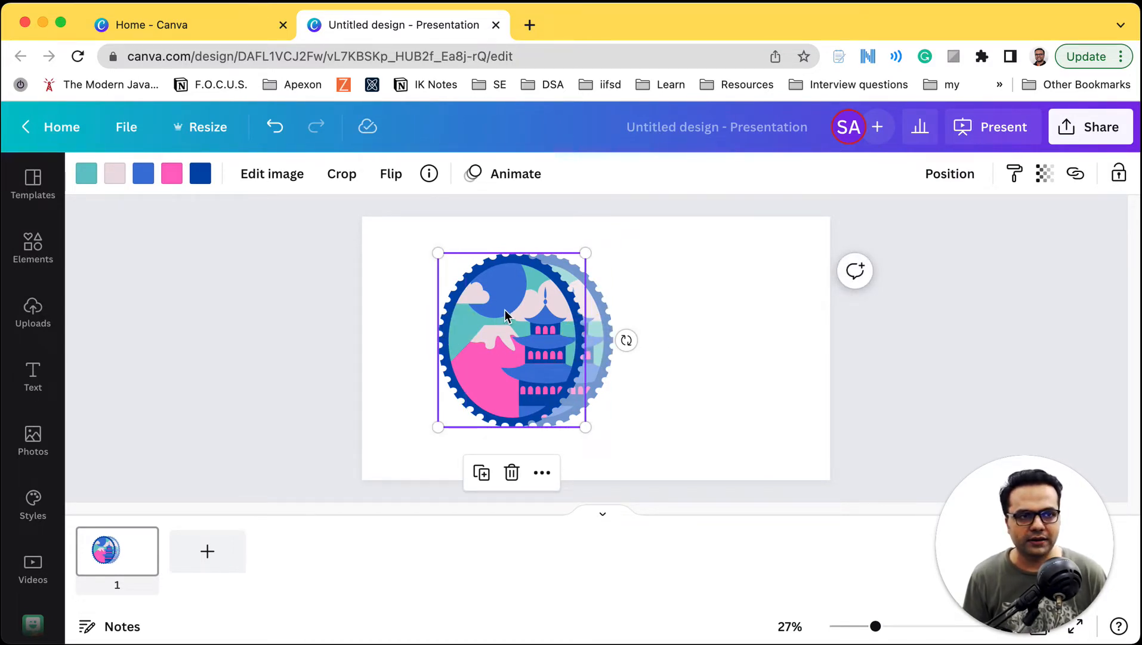
click(40, 242)
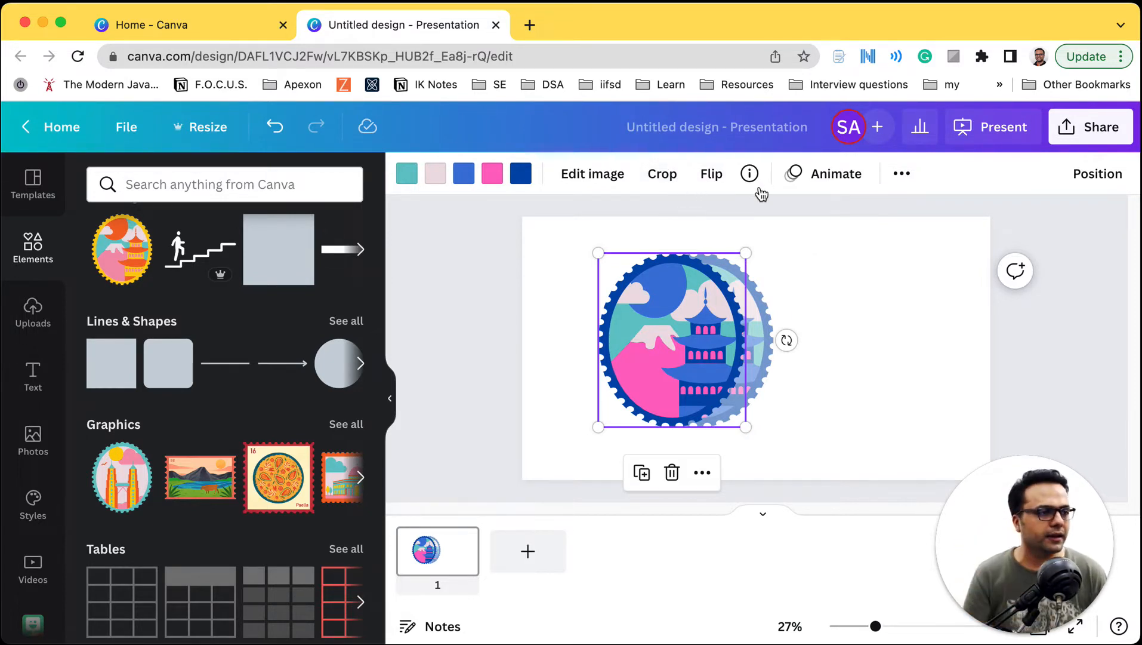
click(390, 401)
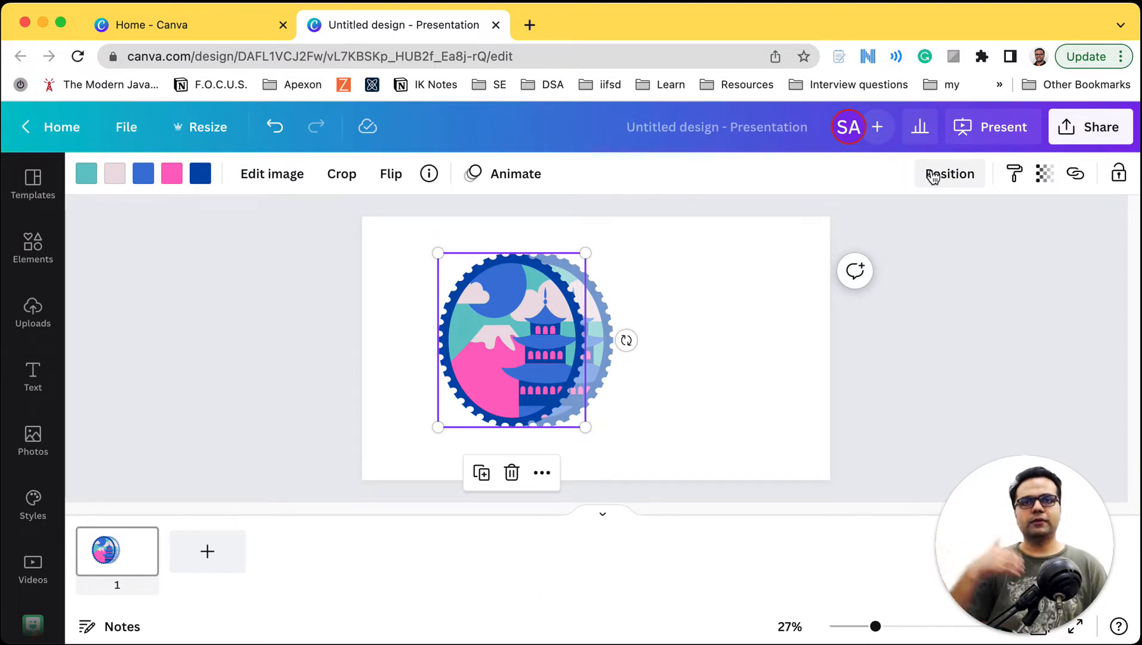
Select both stamp graphics together and delete them from the slide
click(382, 272)
drag(408, 246, 680, 442)
key(Delete)
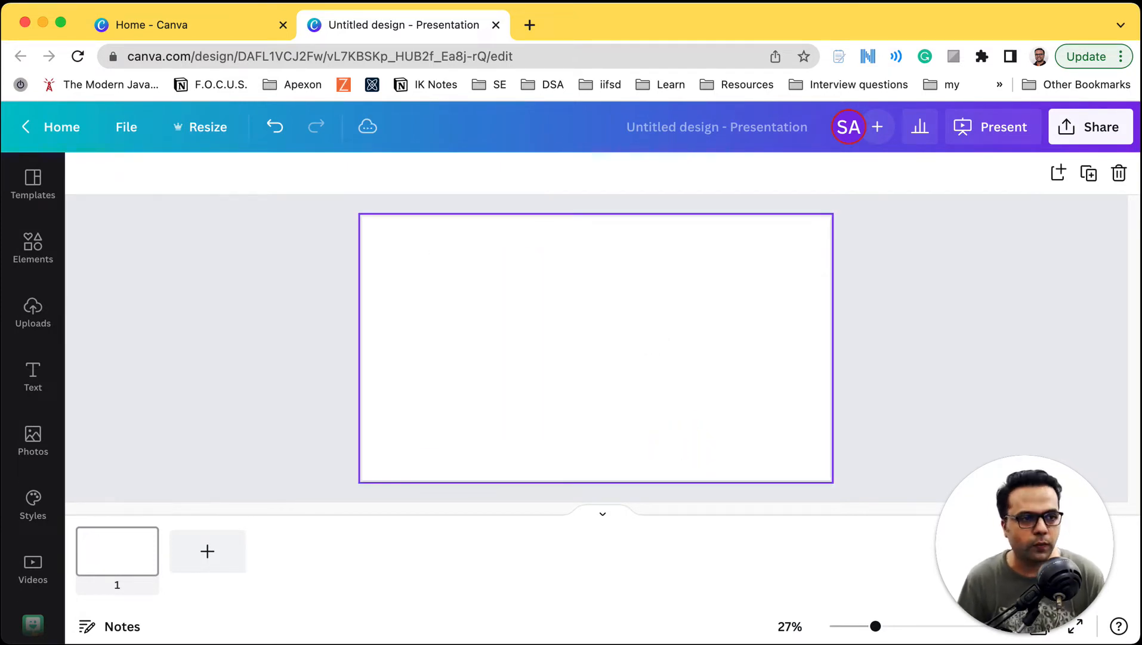
Search the elements for "rectangle" and place the plain filled square in the upper-left area of the slide
click(51, 255)
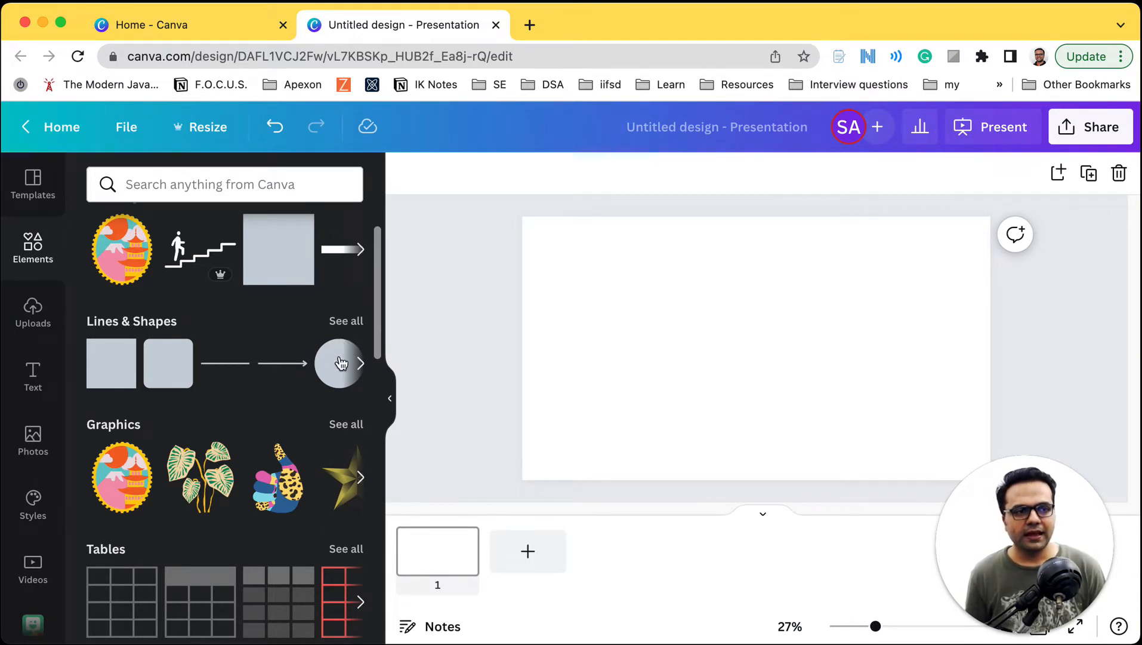
click(145, 185)
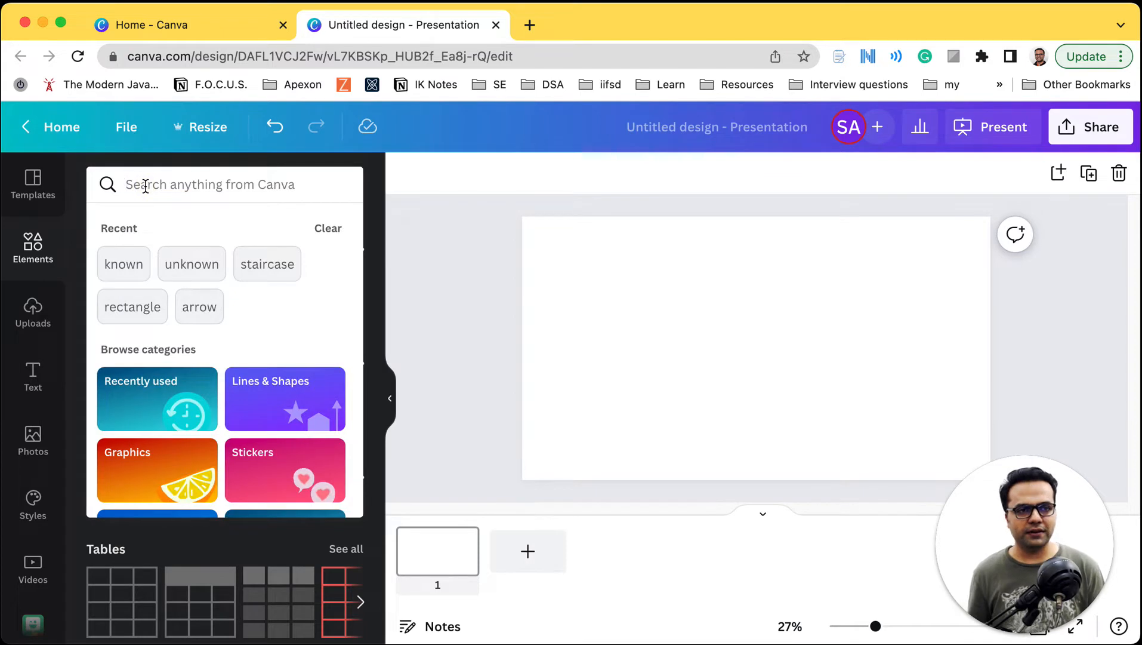
text(rectangle blur)
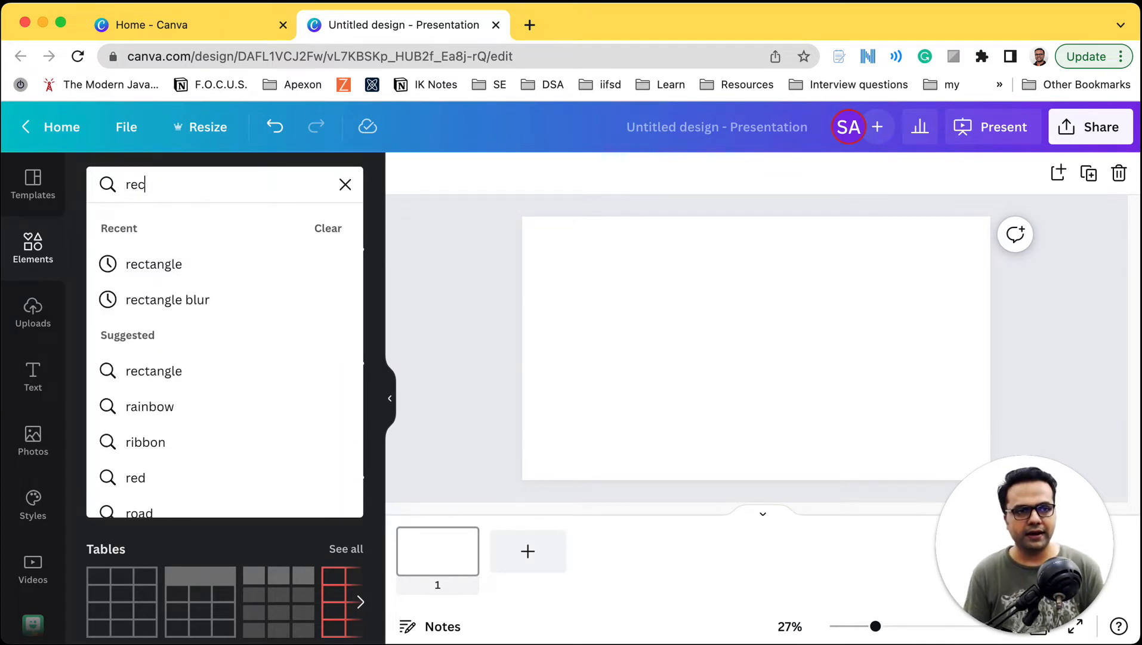
key(BackSpace)
key(BackSpace)
key(BackSpace)
key(BackSpace)
key(BackSpace)
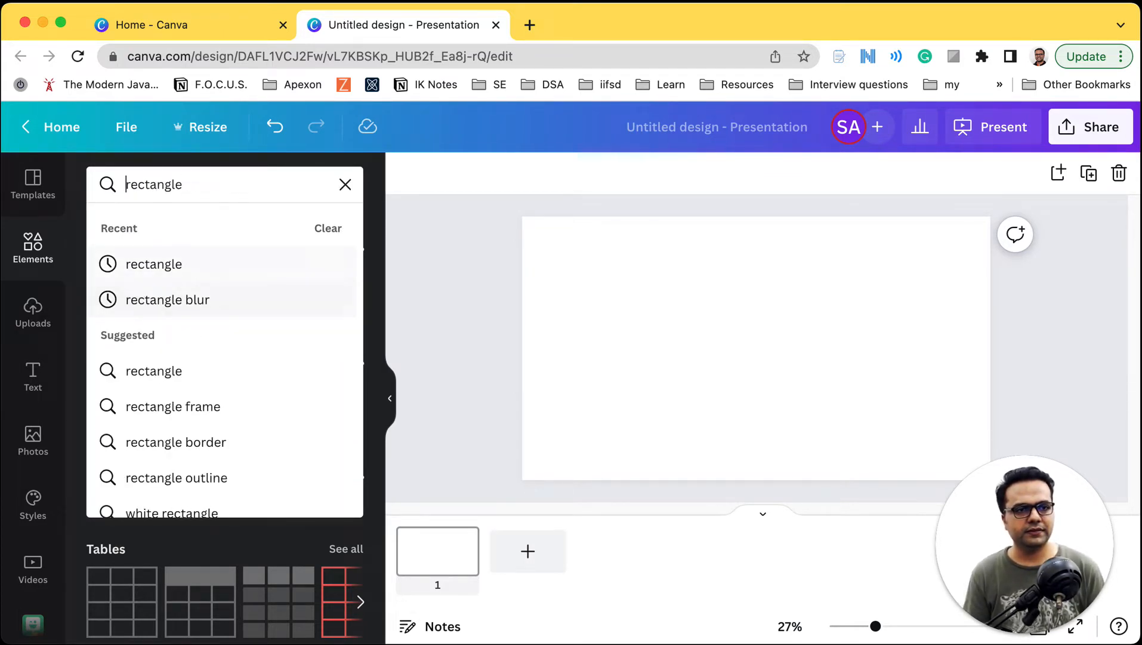
key(Return)
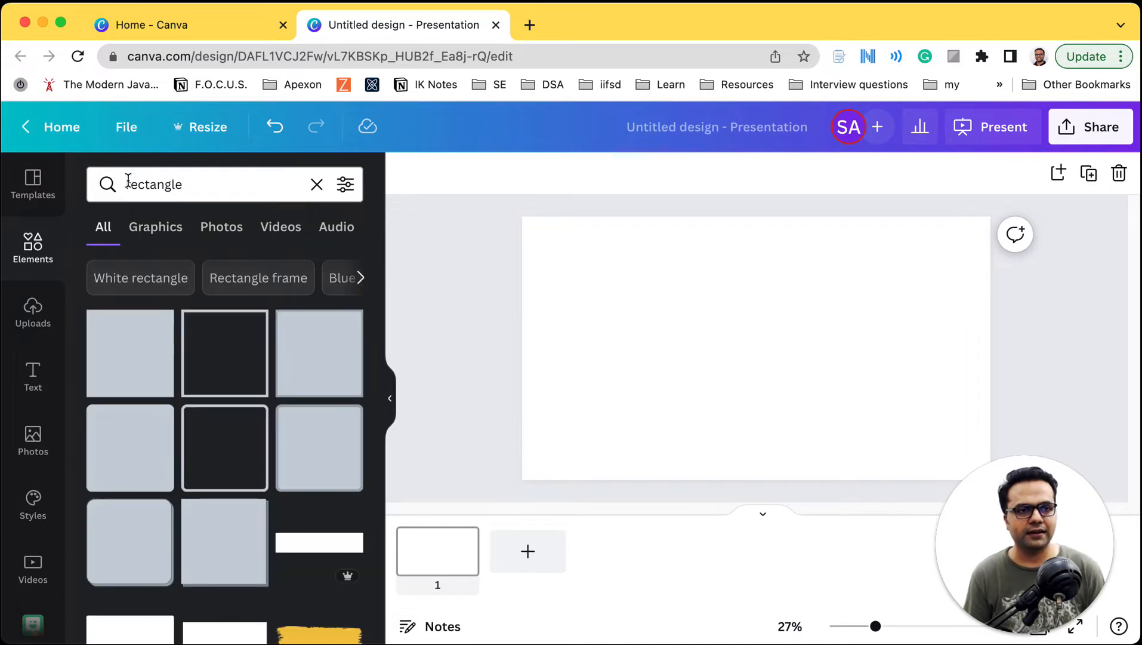
drag(141, 349, 615, 308)
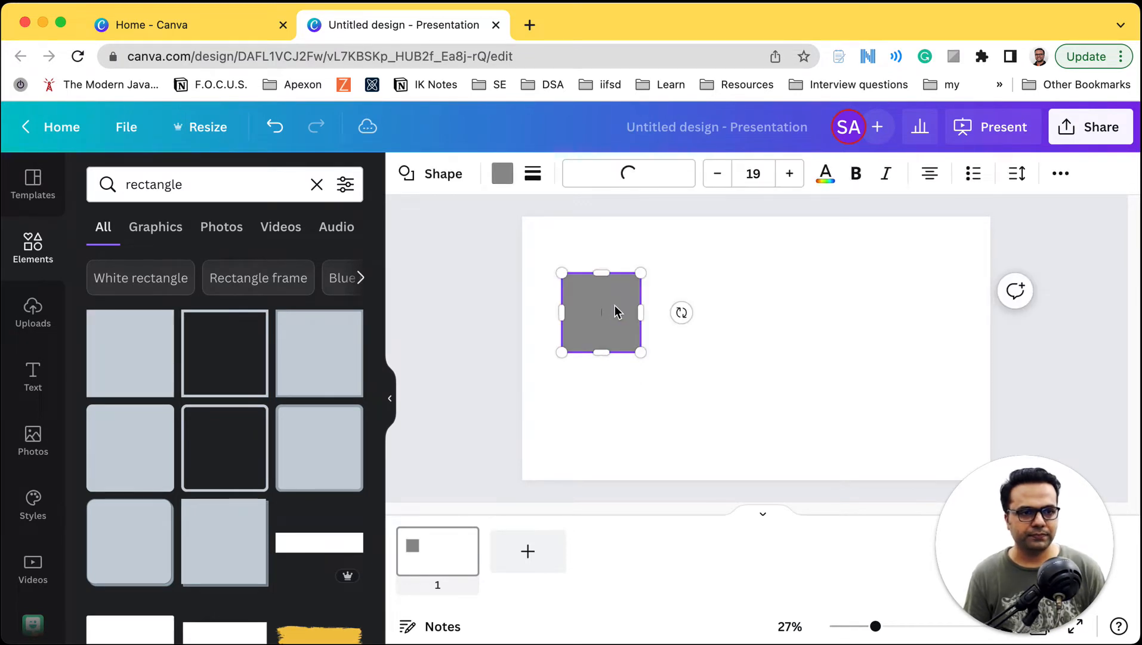
Search the elements for "circle" and place the plain filled circle to the right of the square, slightly lower
drag(191, 185, 96, 179)
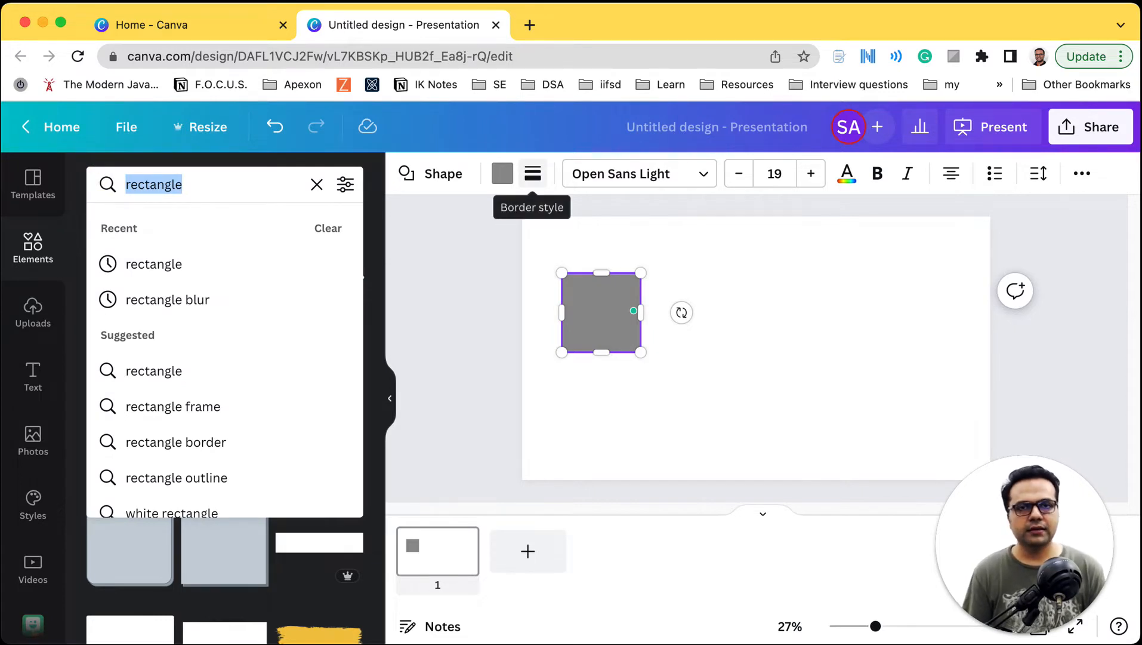
text(circle)
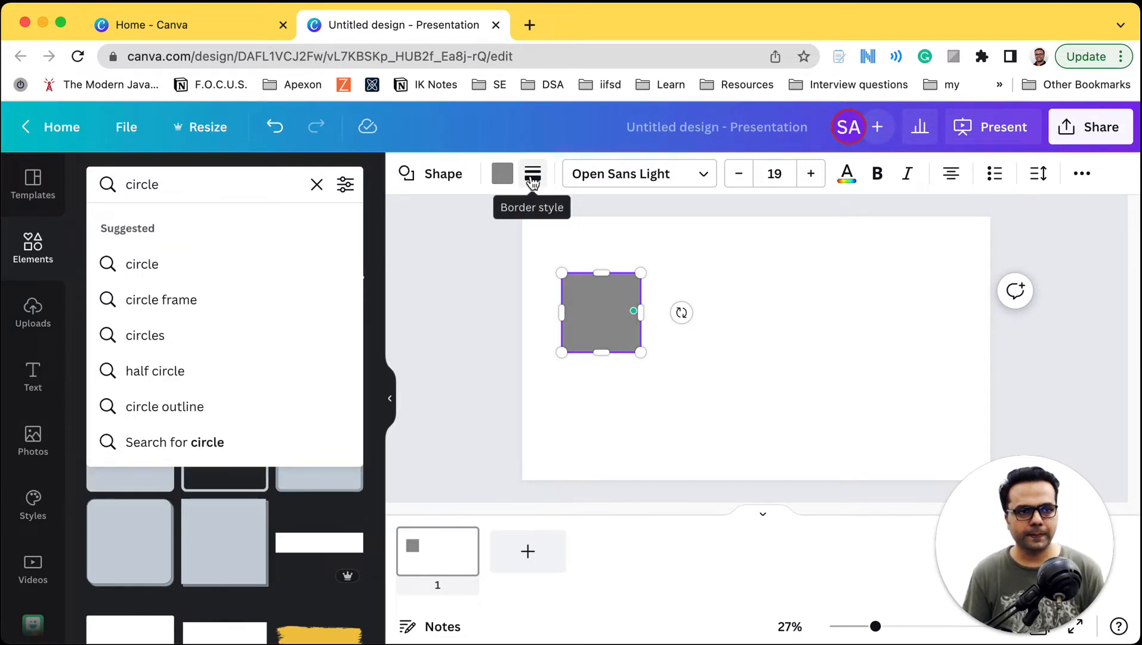
click(159, 268)
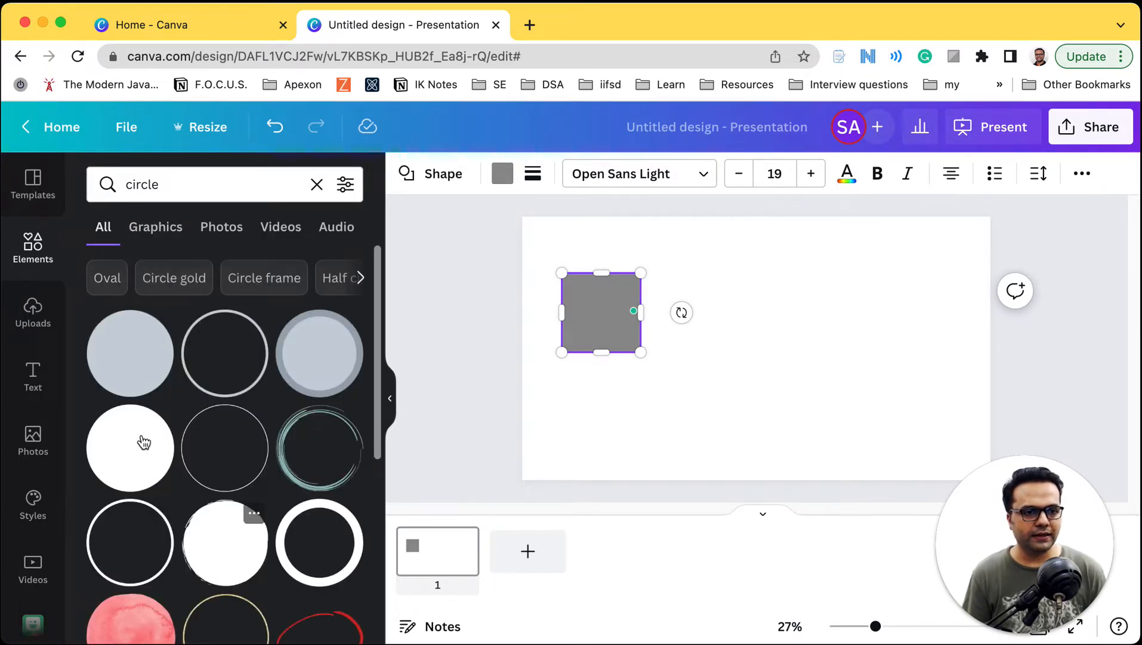
drag(107, 339, 803, 356)
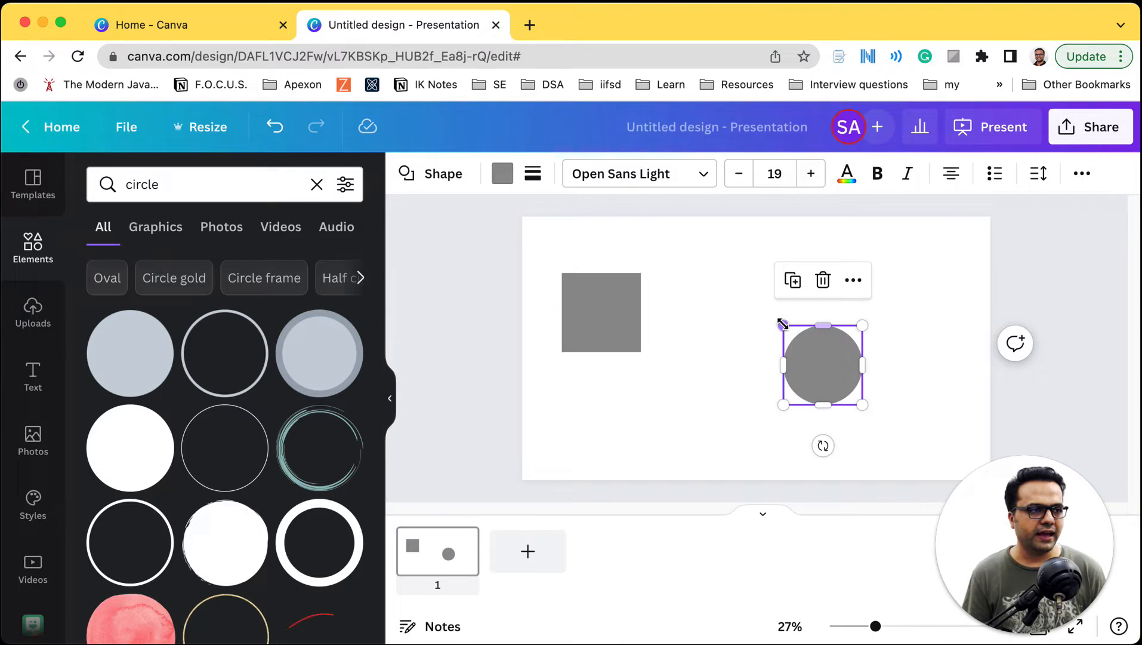
click(586, 333)
click(601, 309)
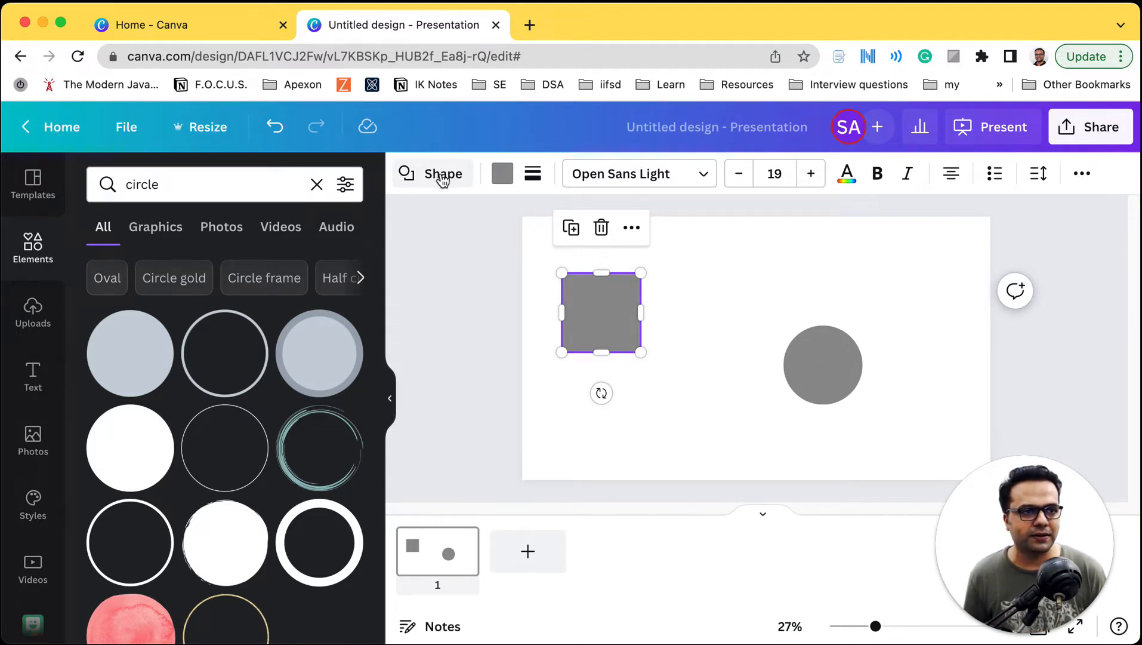
click(819, 367)
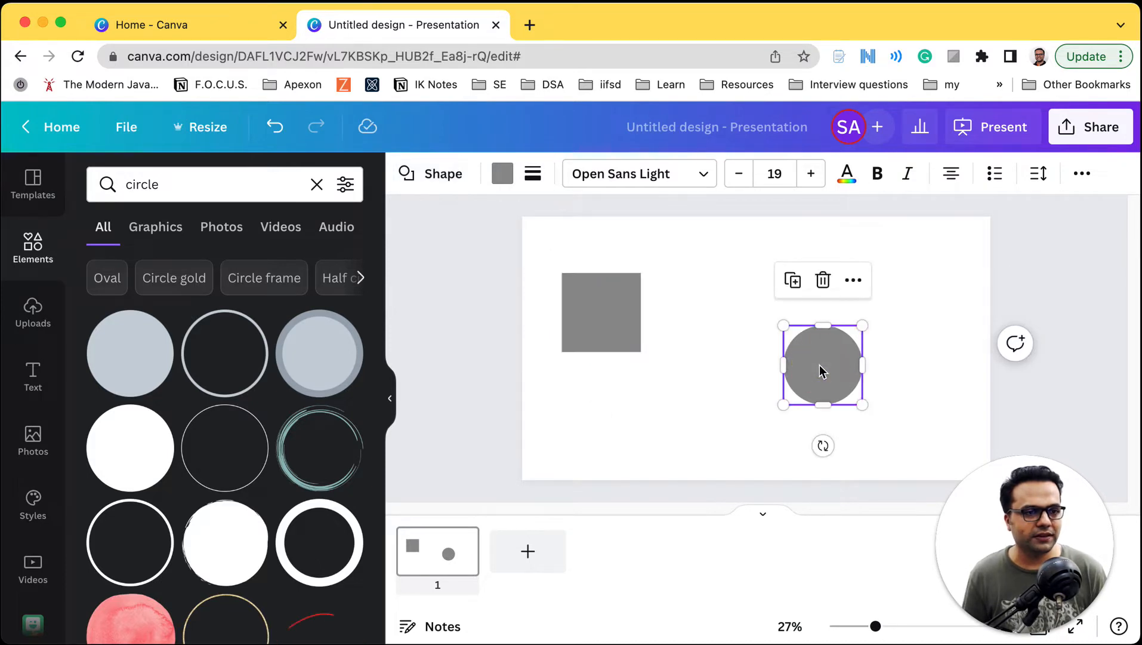
Add the rough-edged brush-stroke circle graphic below the square, and delete it from the slide
scroll(285, 455, down, 3)
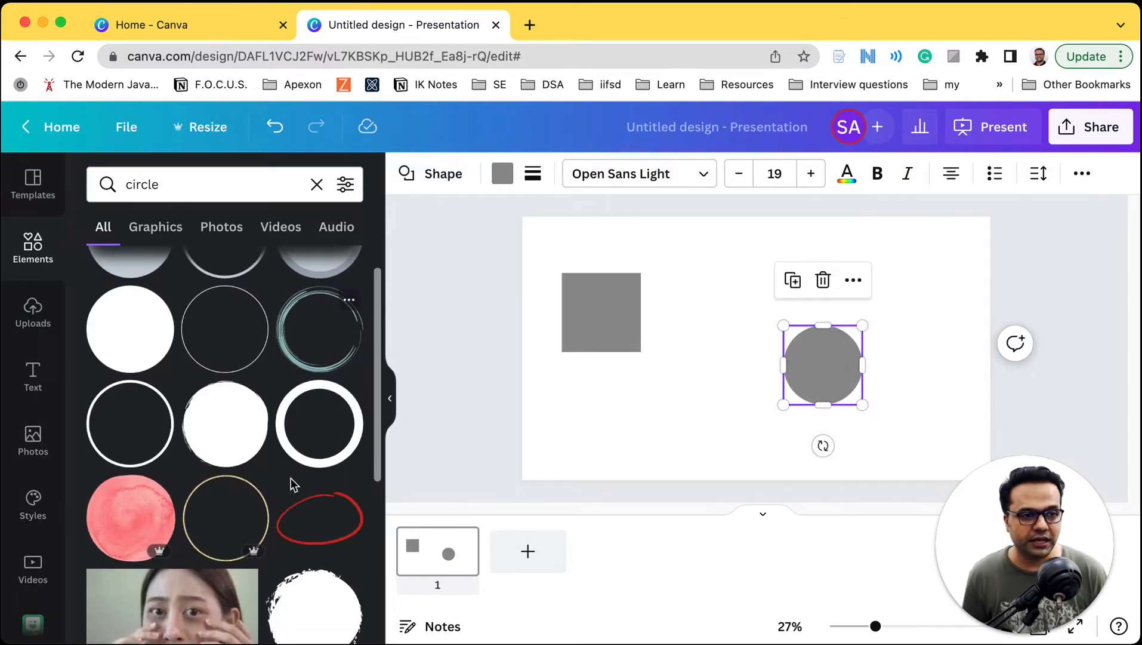
mouse_move(459, 477)
mouse_down()
mouse_move(625, 382)
mouse_move(654, 396)
mouse_up()
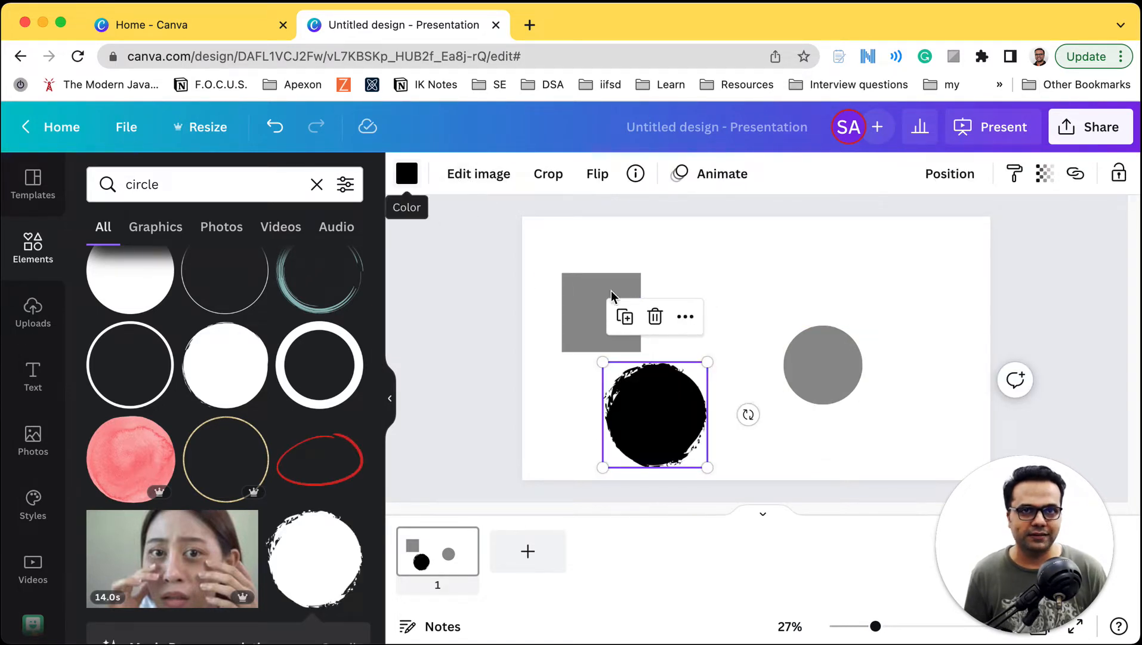
click(666, 396)
key(Delete)
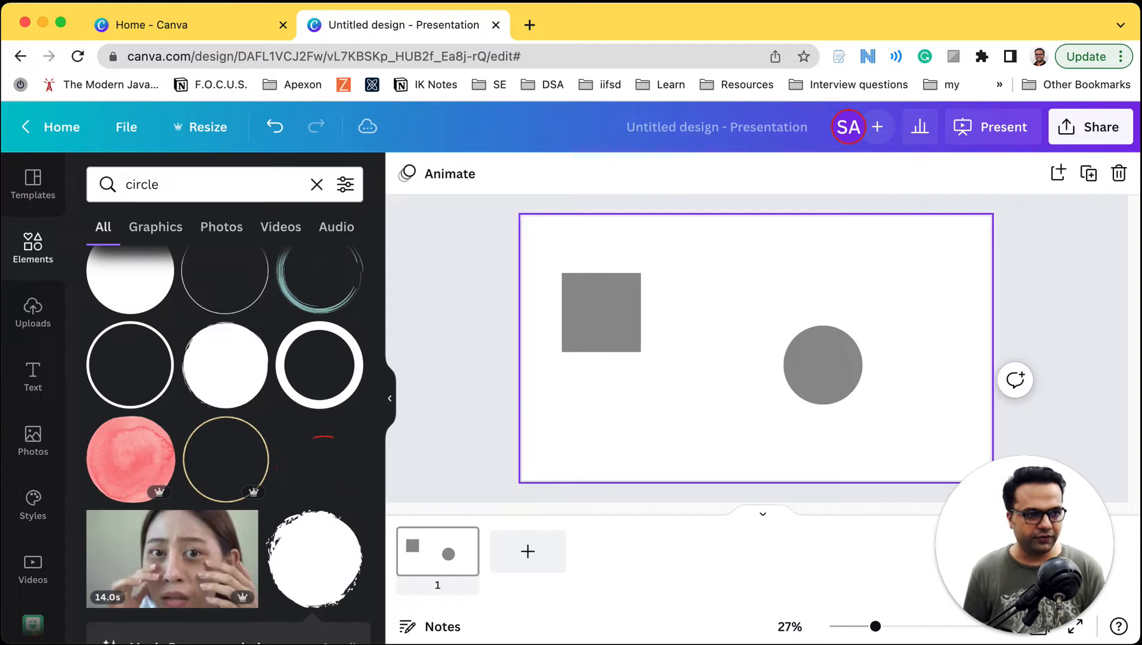
click(616, 328)
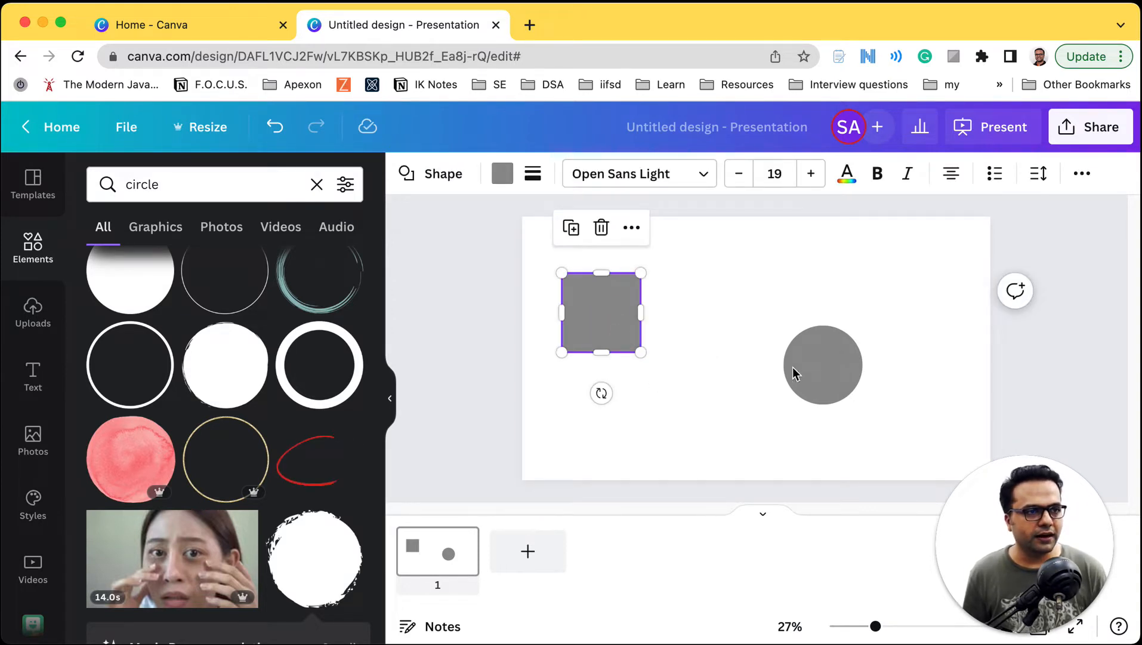
click(826, 370)
click(672, 385)
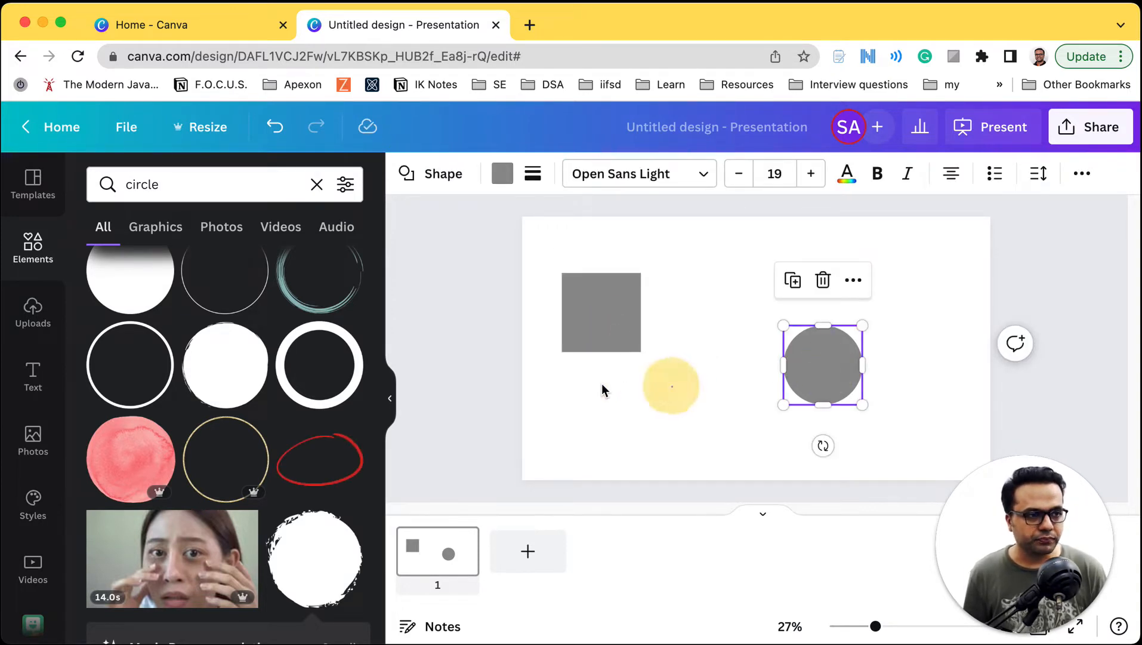
Search the elements for "line", open the Lines collection and place a plain solid line above the circle
click(177, 191)
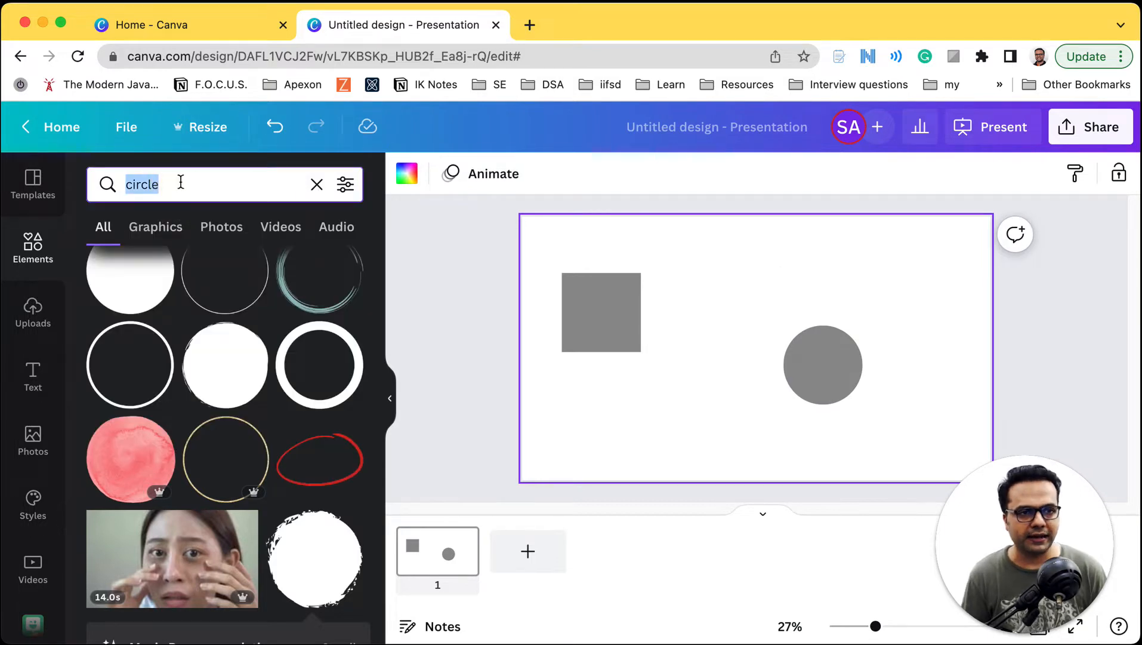
text(line)
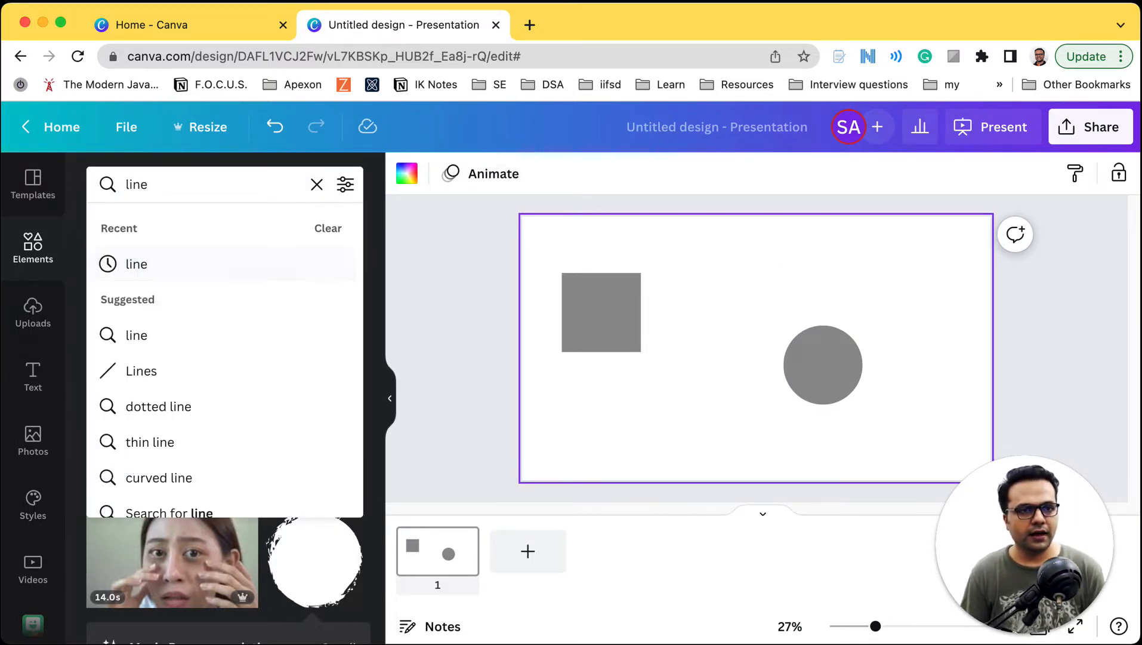
click(143, 374)
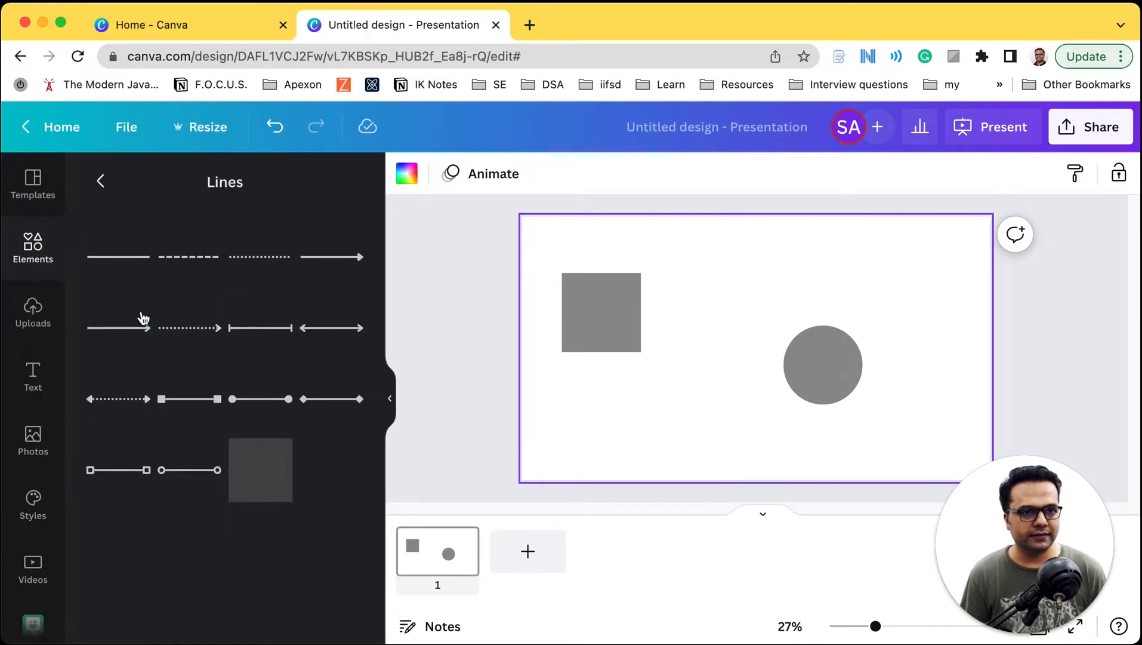
drag(132, 260, 762, 292)
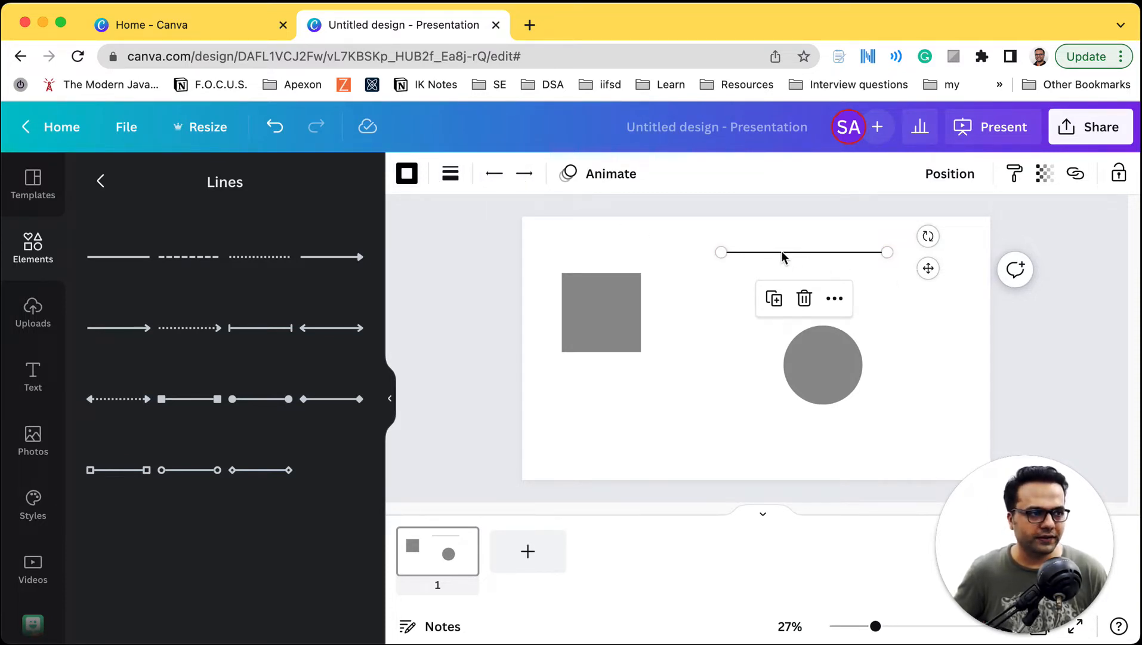
Connect the square and the circle by attaching the line's left end to the square and its right end to the circle
click(722, 252)
drag(715, 260, 599, 311)
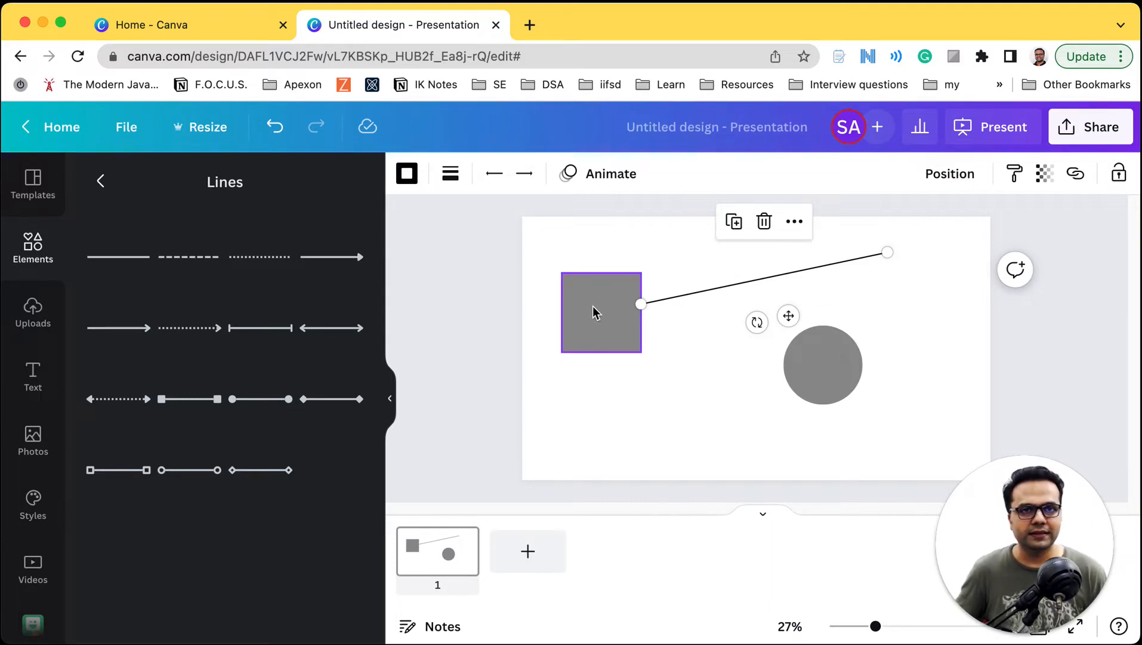
click(889, 251)
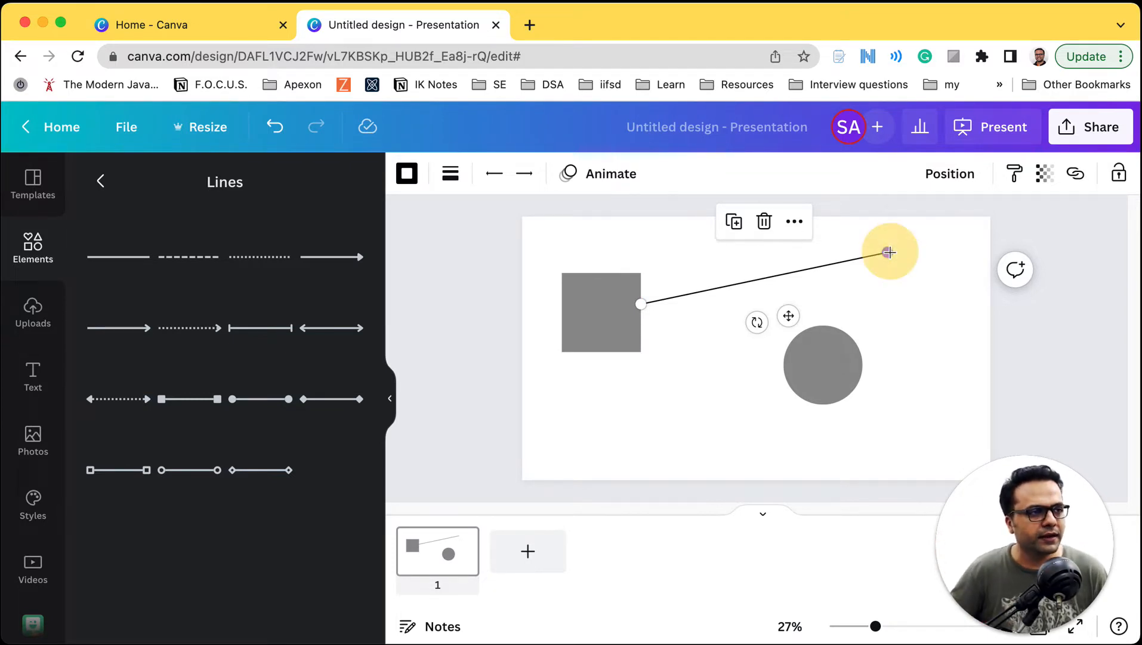
drag(889, 255, 828, 365)
click(685, 438)
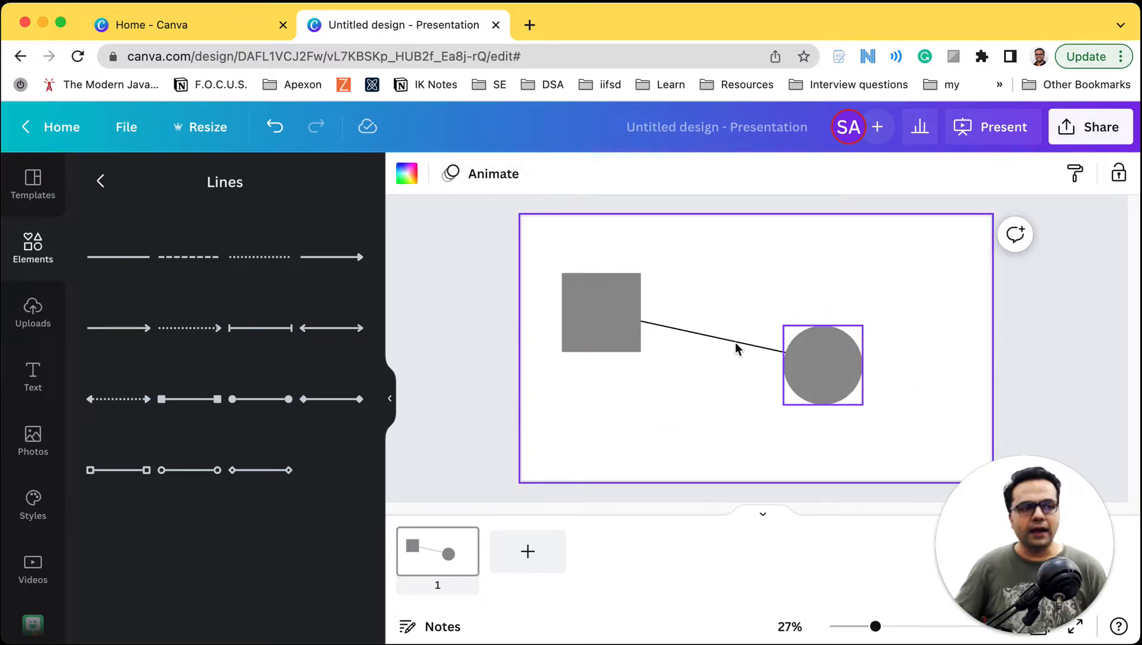
Move the square and the circle apart to test the connecting line, ending with the square upper left and the circle lower right on the slide
drag(829, 360, 893, 294)
drag(573, 324, 573, 400)
click(726, 287)
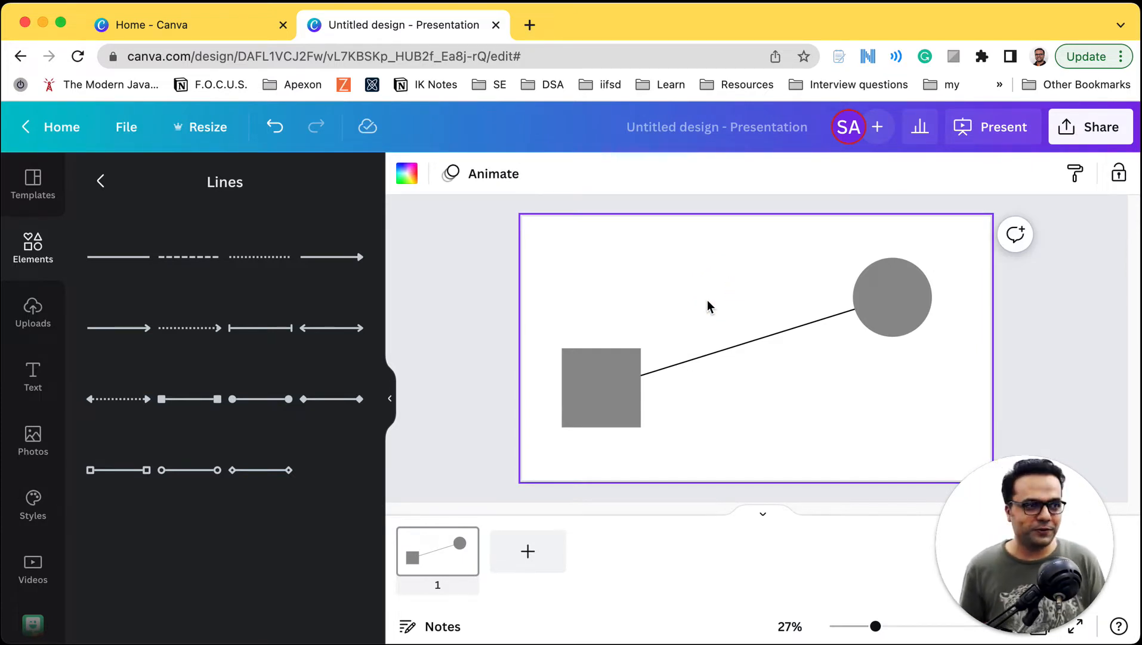
drag(620, 369, 615, 281)
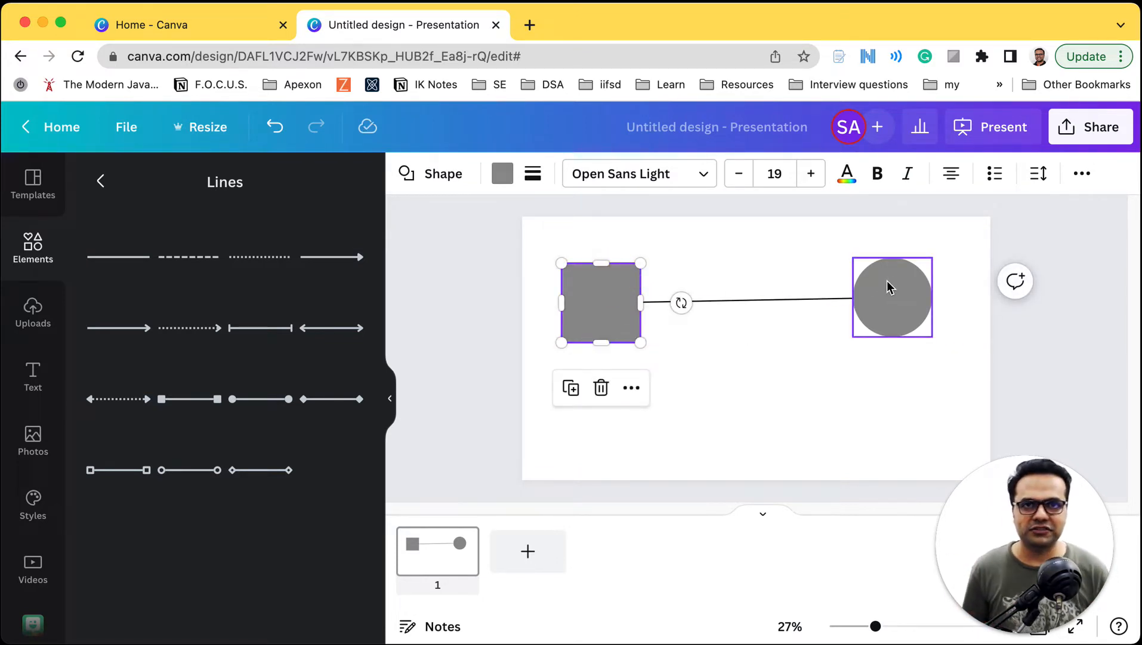
drag(886, 302, 890, 369)
Set the connecting line's weight to 12 and its style to short dashes
click(801, 354)
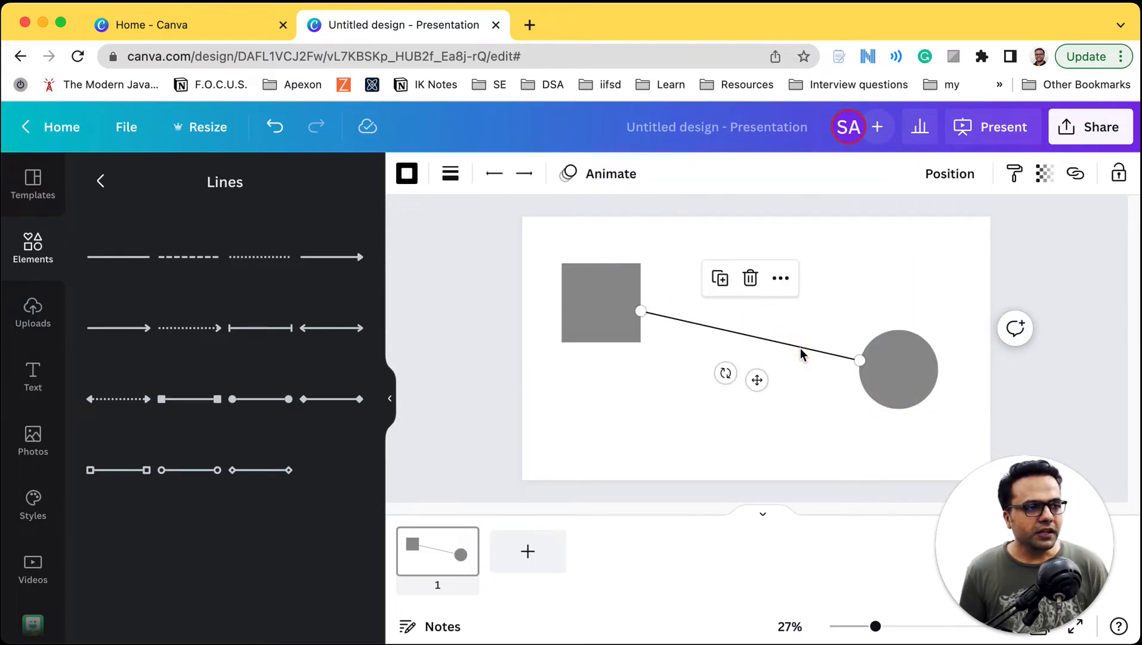
click(451, 174)
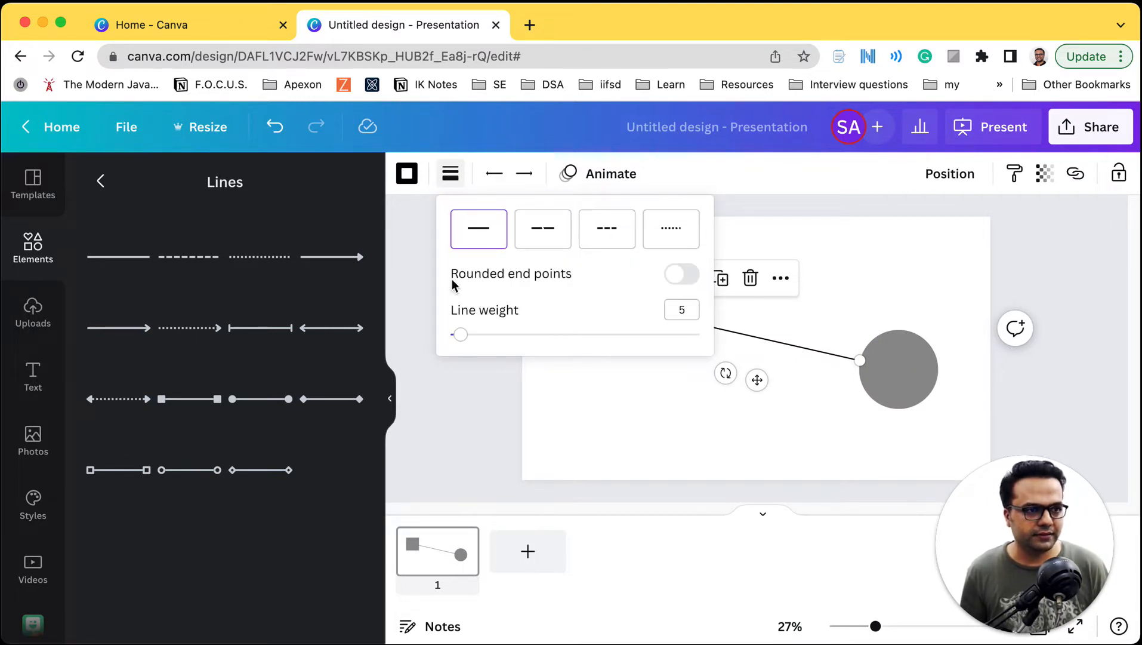
drag(461, 334, 478, 335)
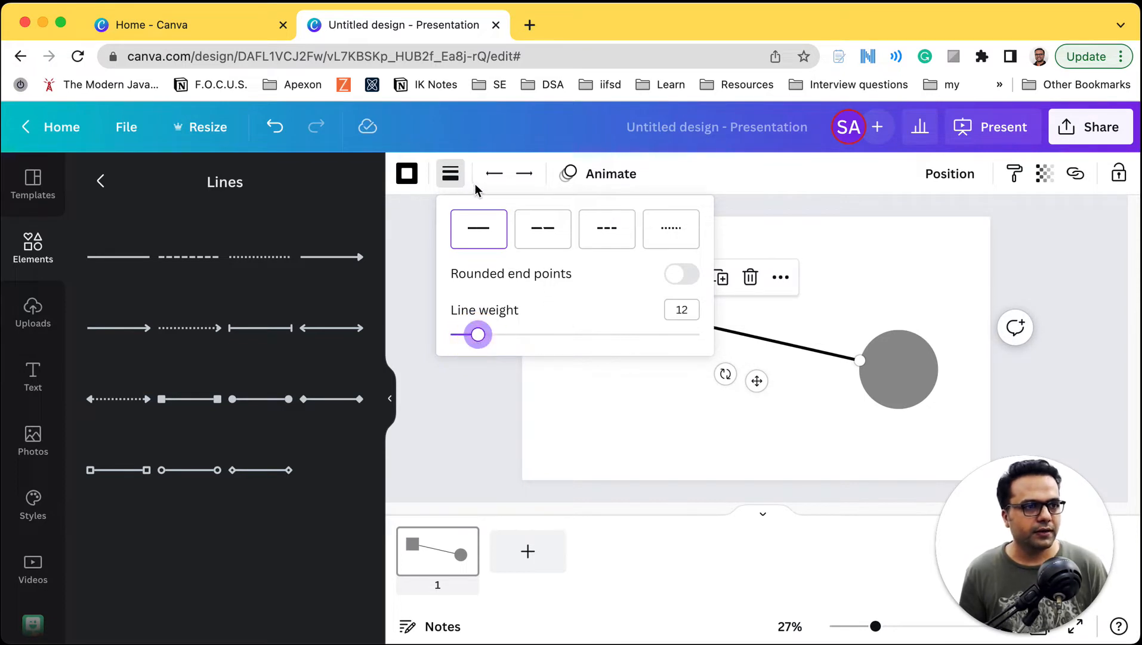
click(600, 235)
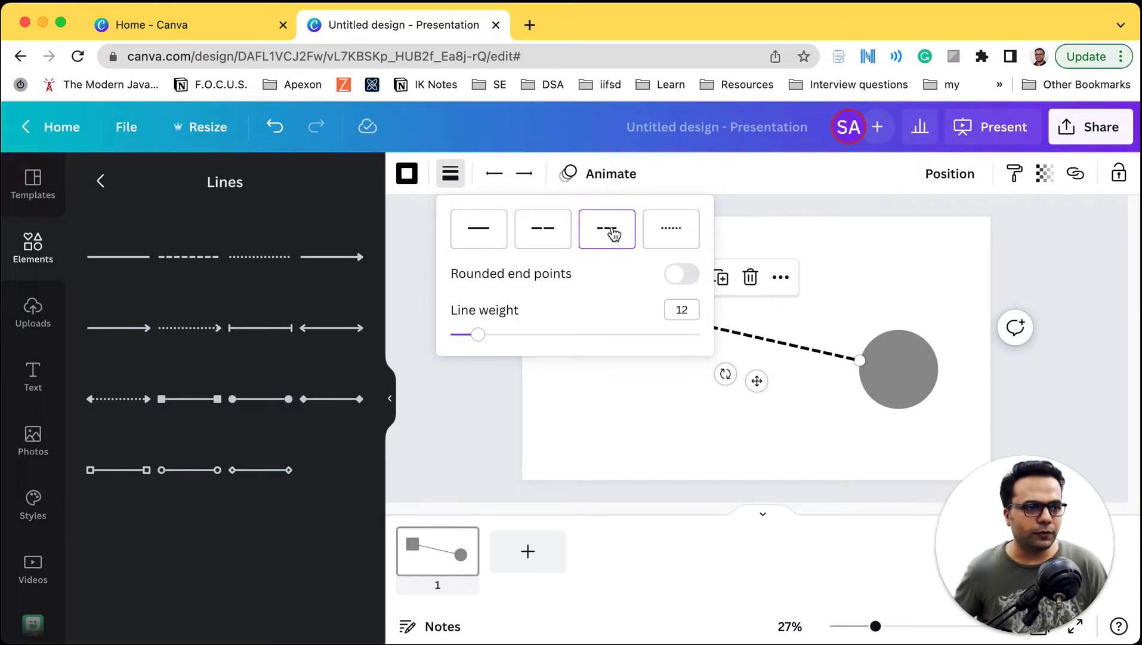
Give the connecting line a filled arrowhead at the square and a filled square end at the circle
click(494, 173)
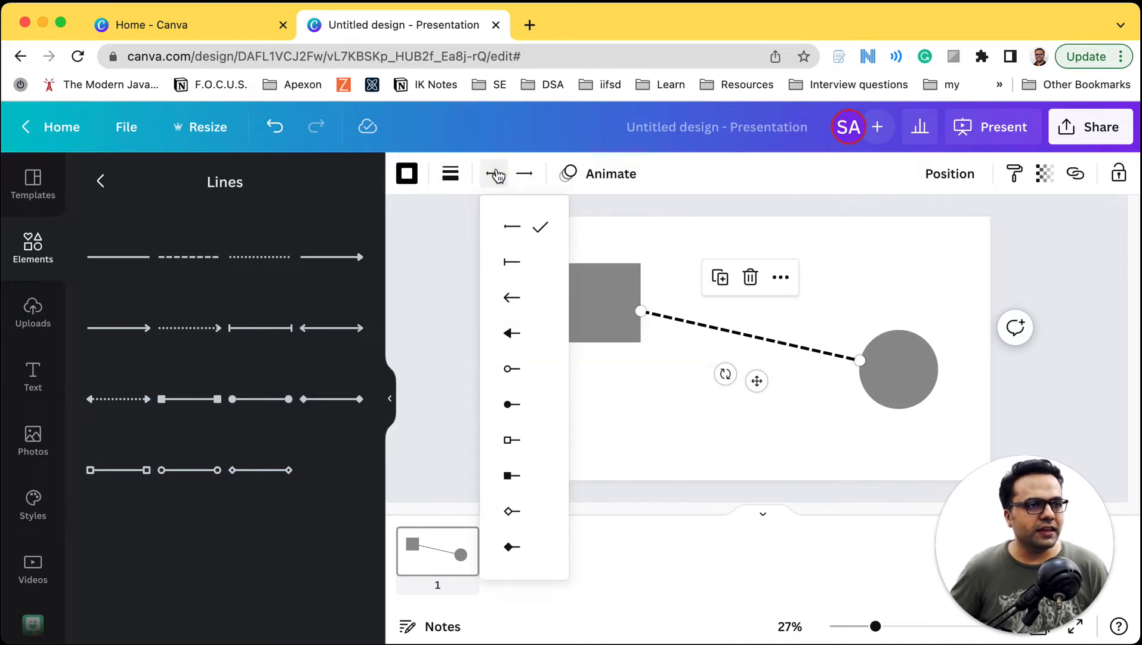
click(536, 338)
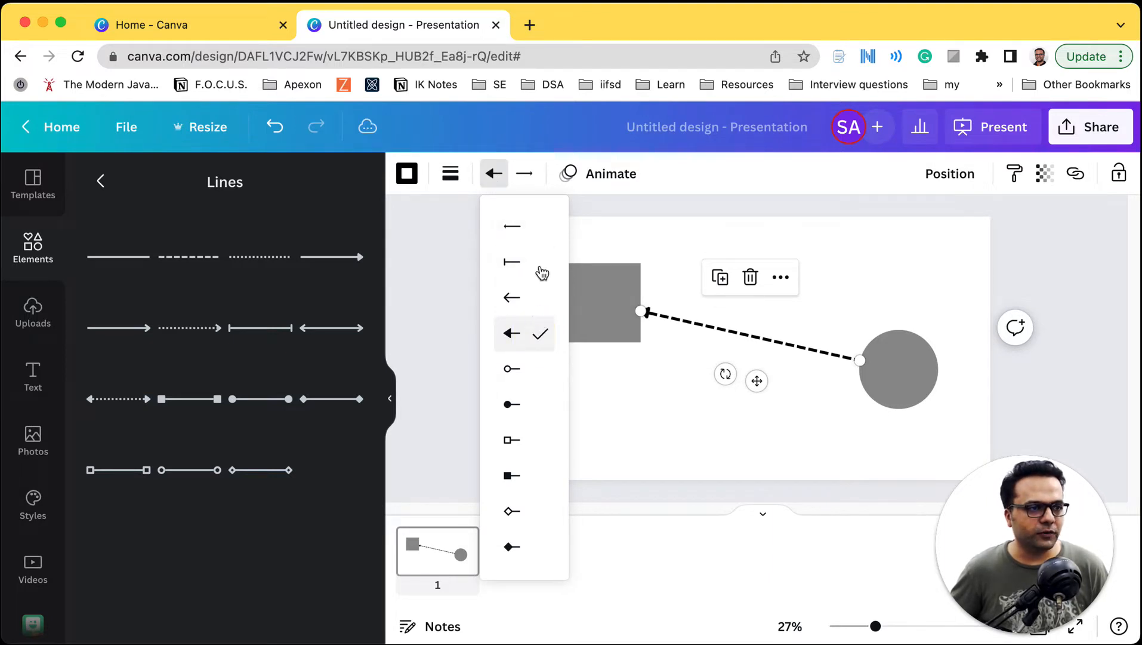
click(526, 175)
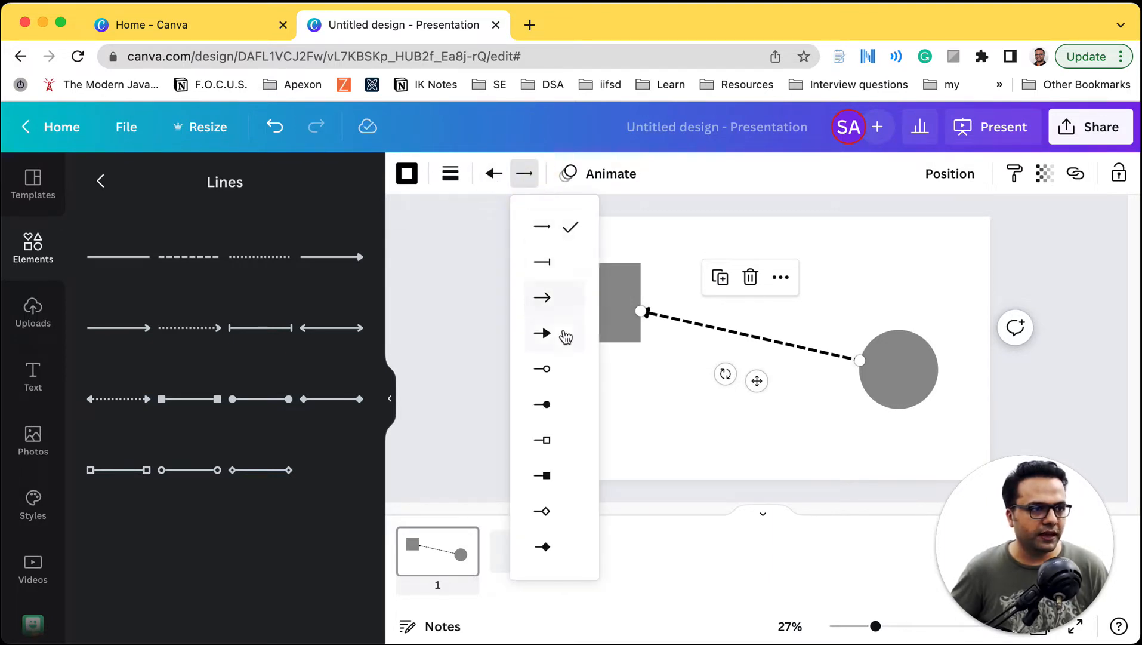
click(554, 481)
click(841, 440)
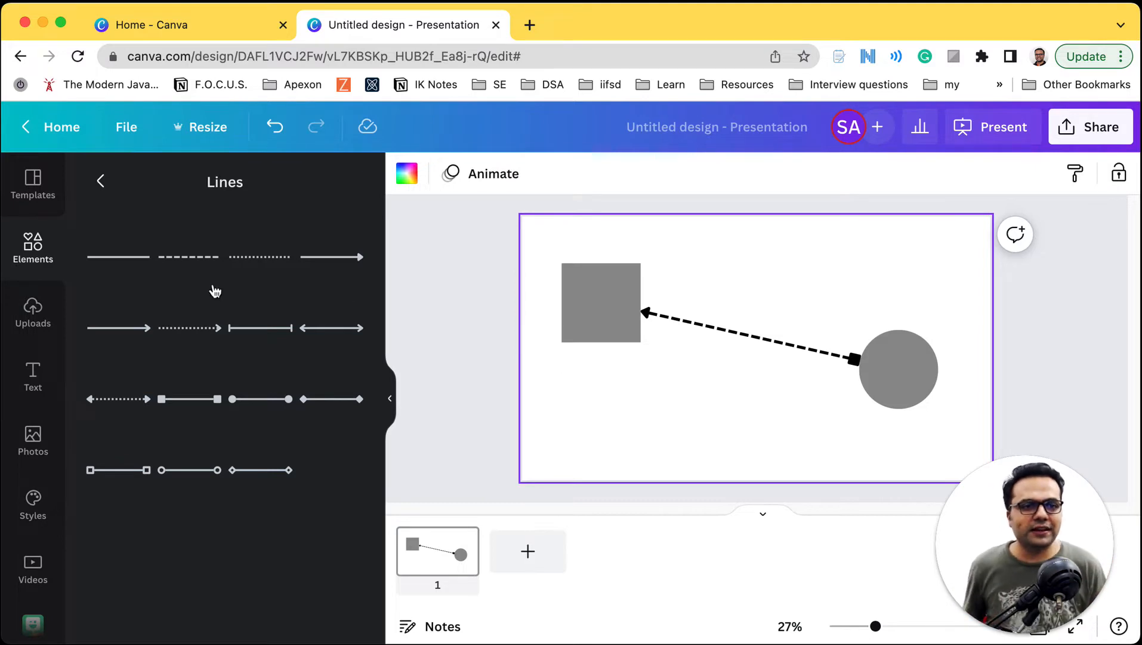
Place the rough-edged brush-stroke circle below the square and try to attach a plain line to it
click(21, 254)
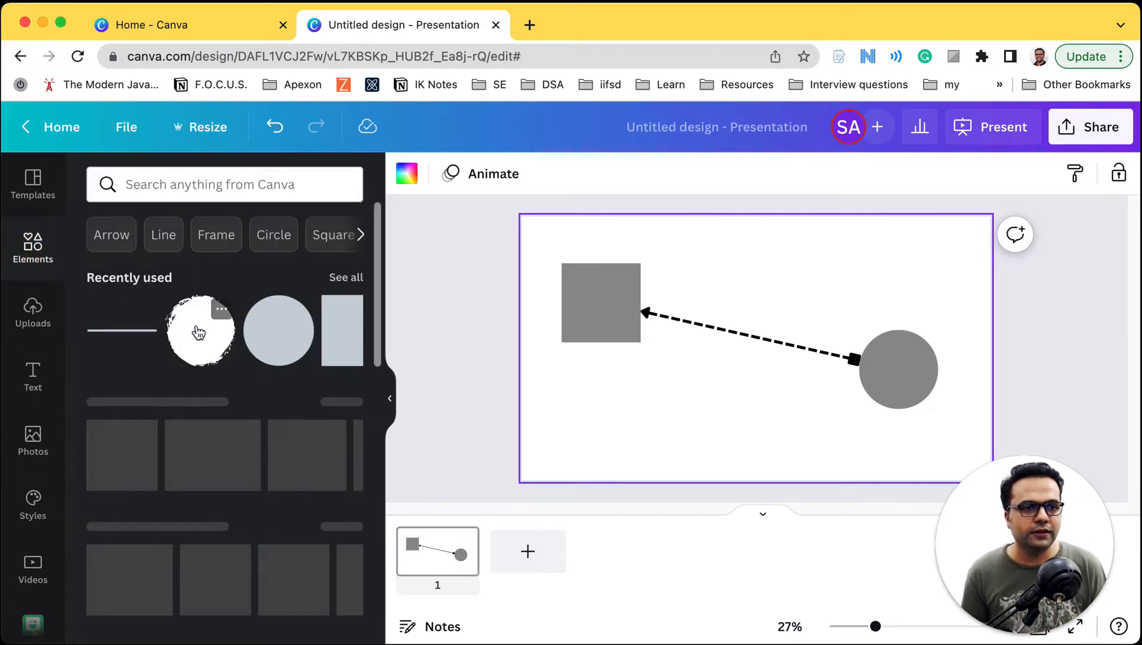
mouse_move(199, 332)
mouse_down()
mouse_move(253, 360)
mouse_move(492, 415)
mouse_move(609, 406)
mouse_up()
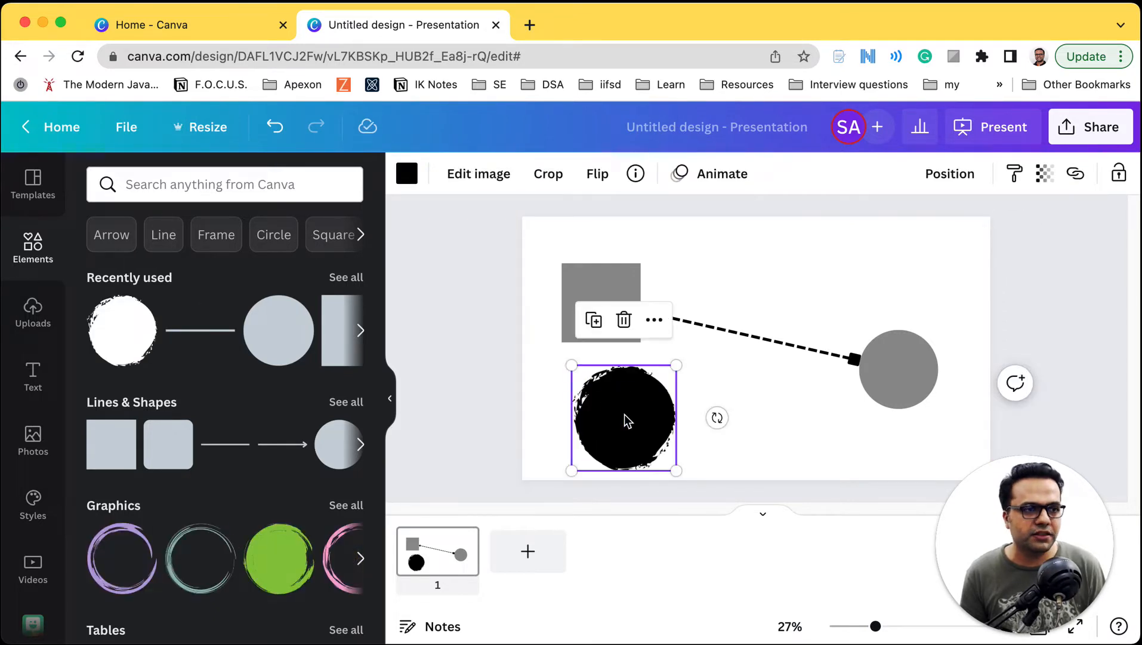
click(760, 414)
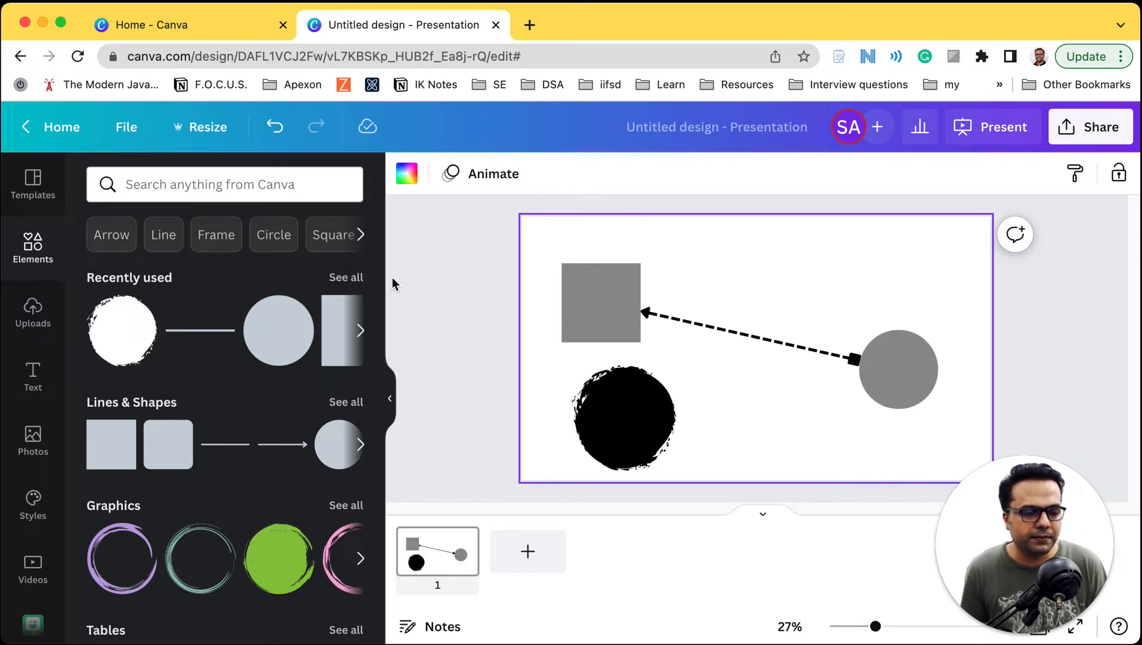
drag(204, 330, 677, 417)
click(772, 425)
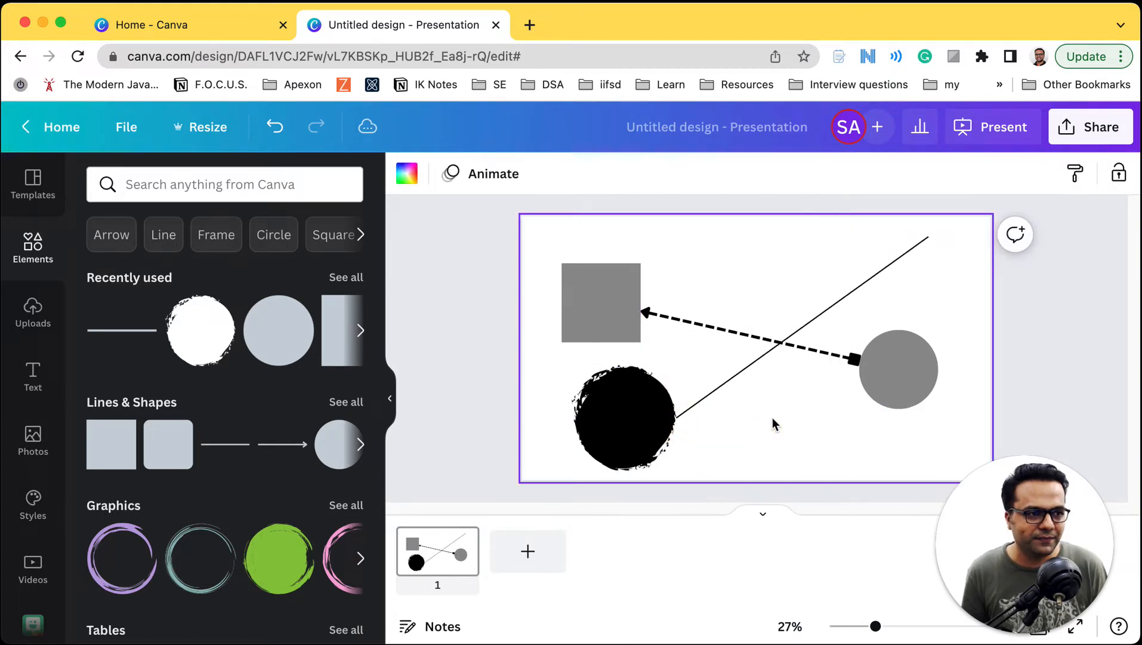
Delete the brush-stroke circle and the plain line beside it from the slide
click(641, 411)
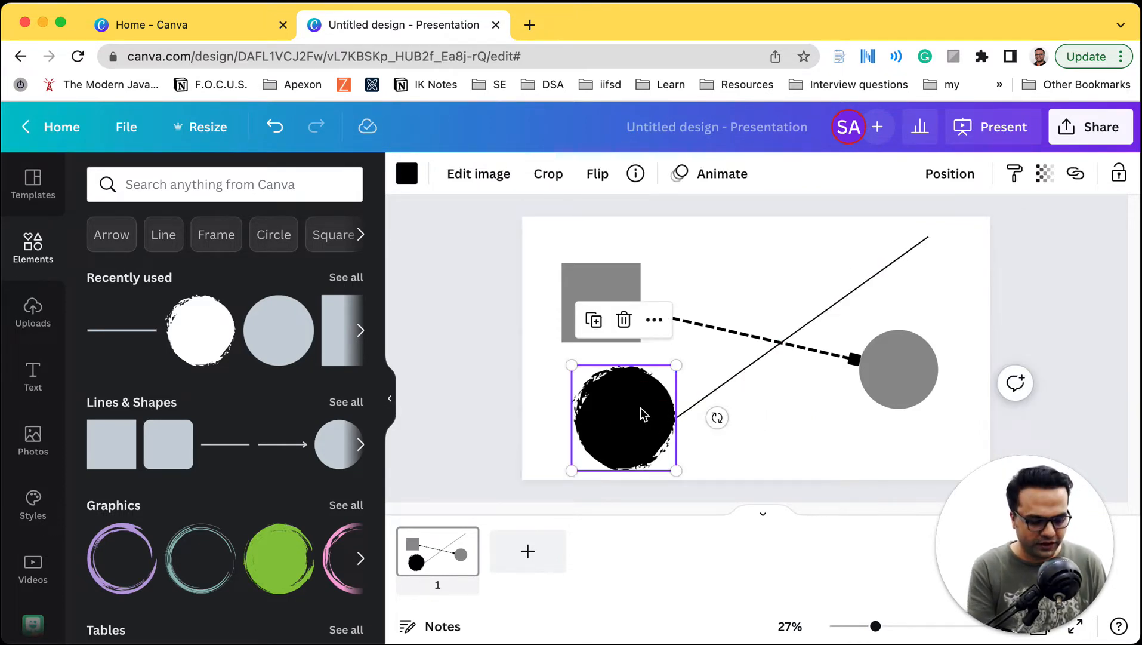
key(Delete)
key(Delete)
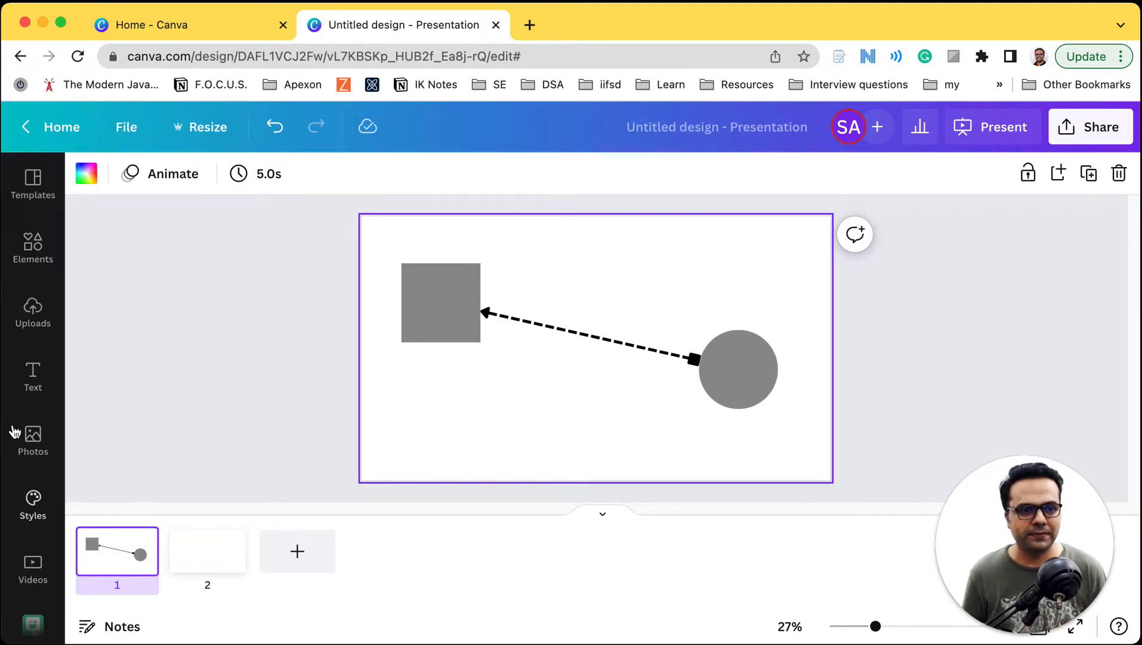
Add the Draw (Beta) app to the design and open its brushes for the blank second slide
scroll(70, 339, down, 2)
scroll(38, 596, down, 5)
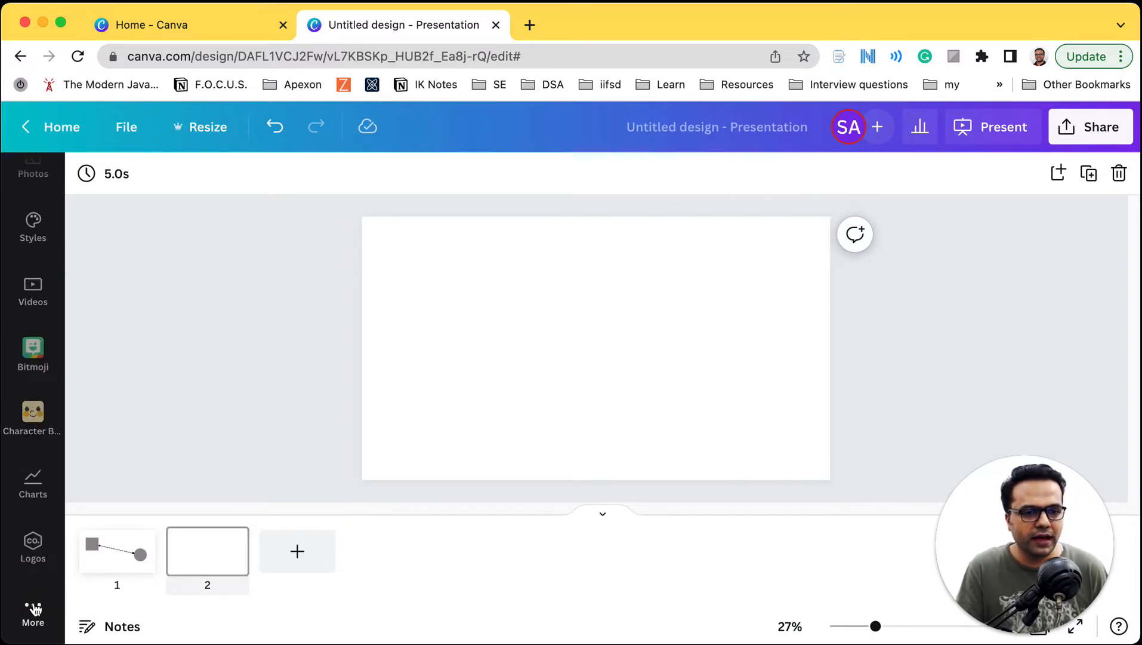
click(33, 608)
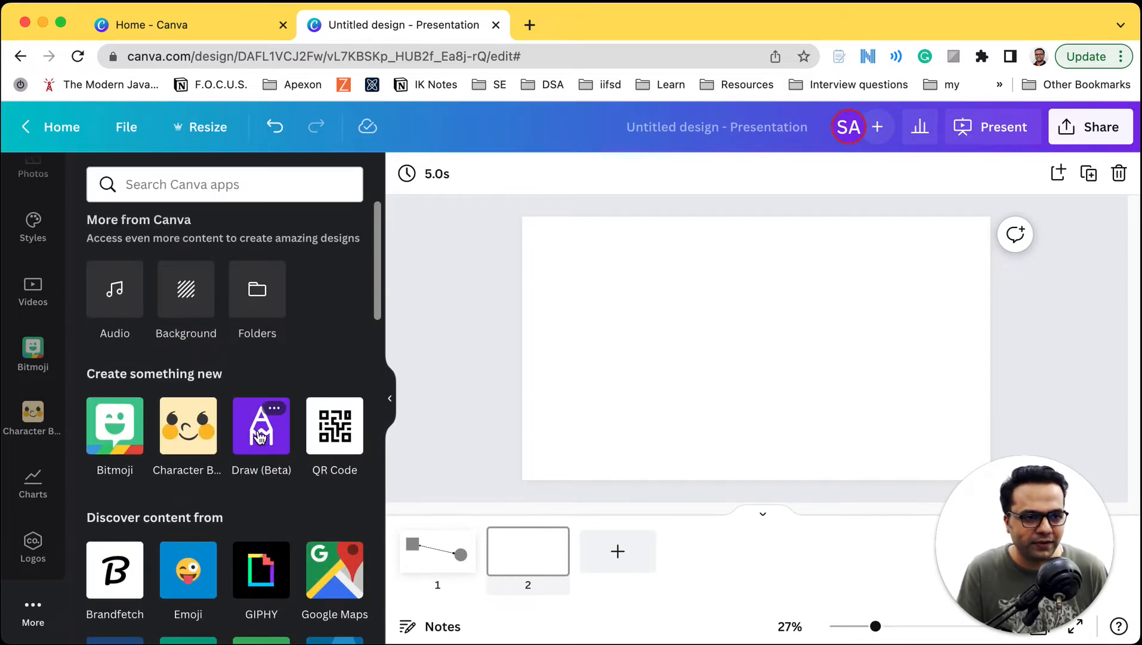
click(260, 438)
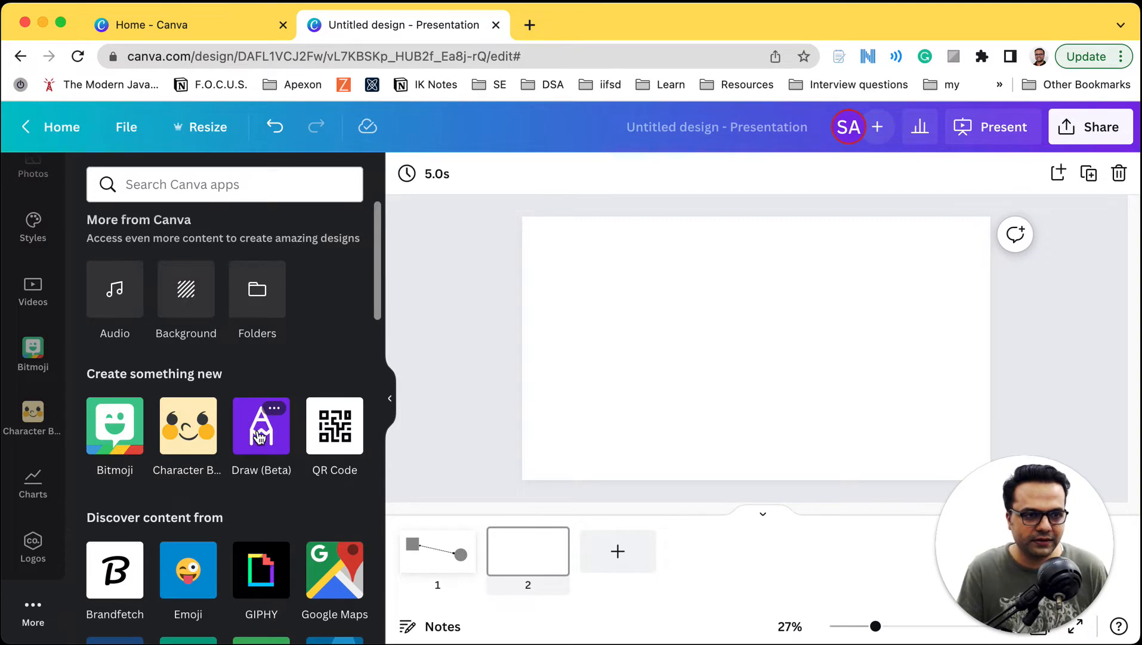
click(222, 610)
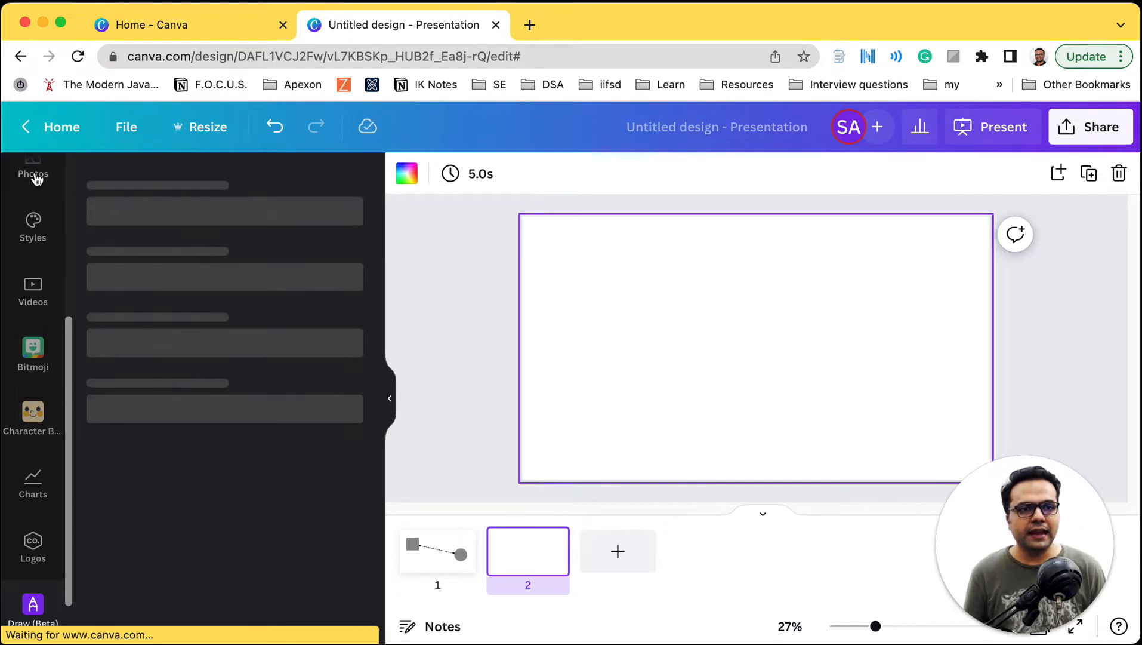
scroll(36, 559, down, 2)
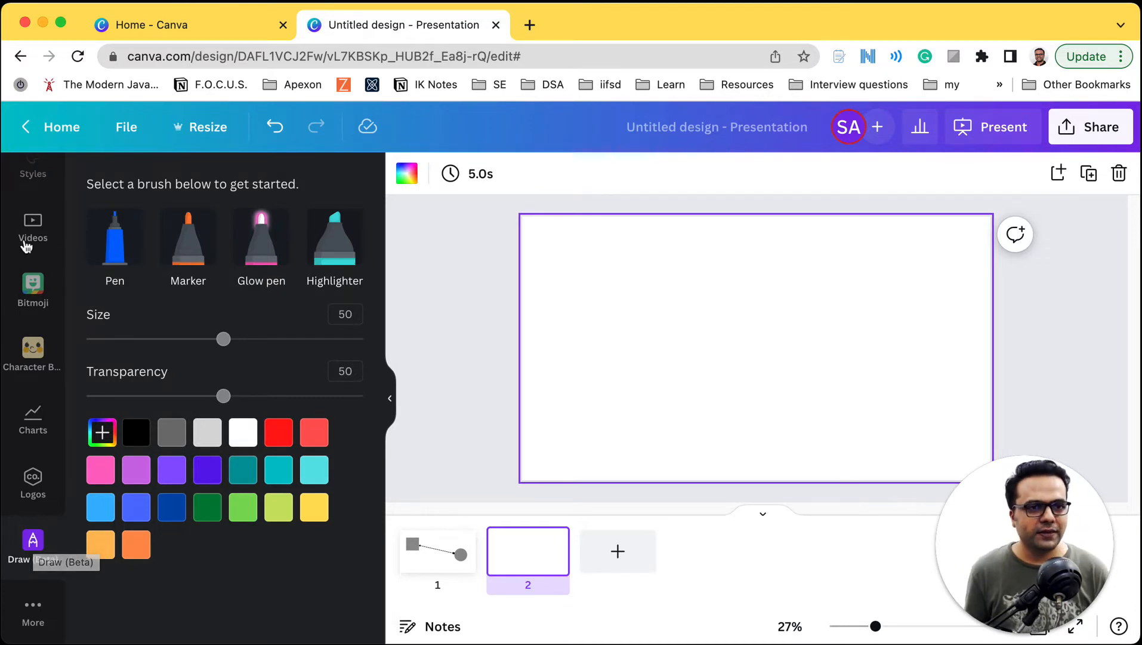
Draw a curved arrow rising across the left half of the second slide with the Pen brush, size 15, in dark blue
click(117, 248)
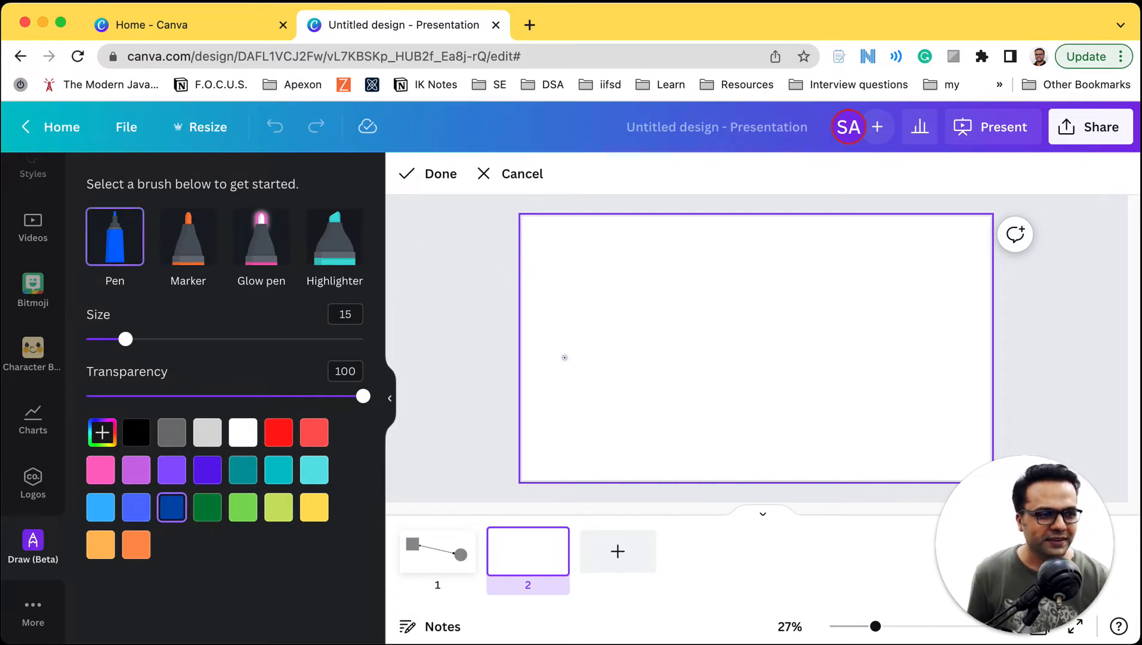
mouse_move(552, 374)
mouse_down()
mouse_move(612, 310)
mouse_move(708, 275)
mouse_up()
mouse_move(671, 235)
mouse_down()
mouse_move(733, 255)
mouse_move(713, 294)
mouse_up()
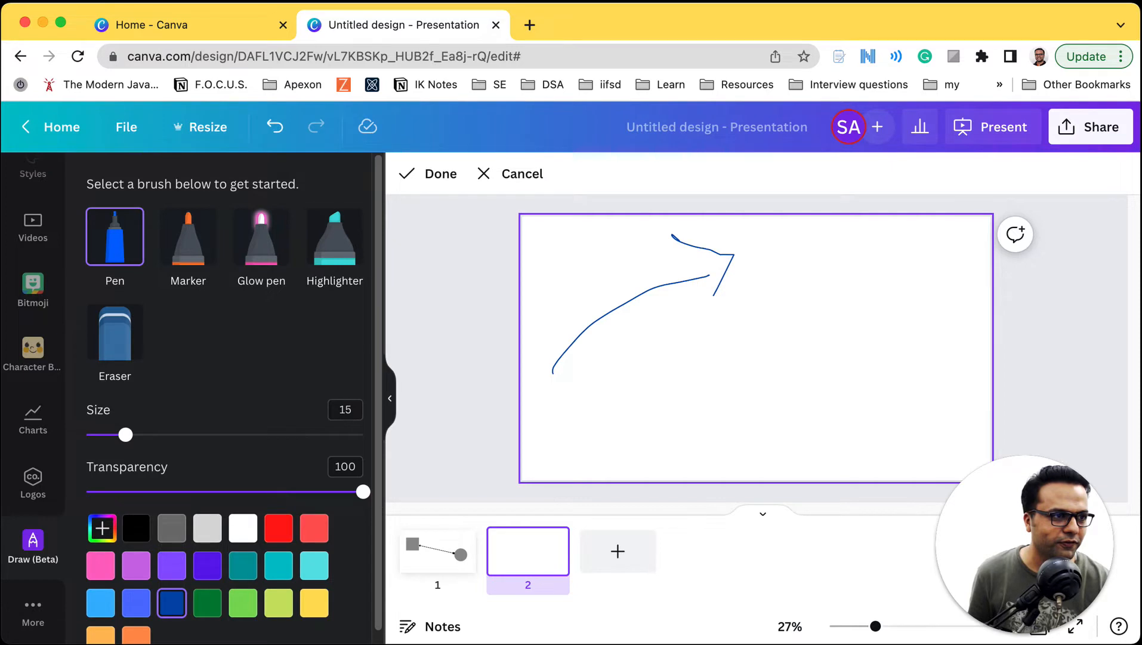
Handwrite ONE below the arrow and draw a smaller curved arrow pointing downward on the right half of the slide
mouse_move(594, 375)
mouse_down()
mouse_move(636, 372)
mouse_move(638, 352)
mouse_move(651, 357)
mouse_up()
drag(660, 347, 681, 358)
drag(678, 344, 660, 346)
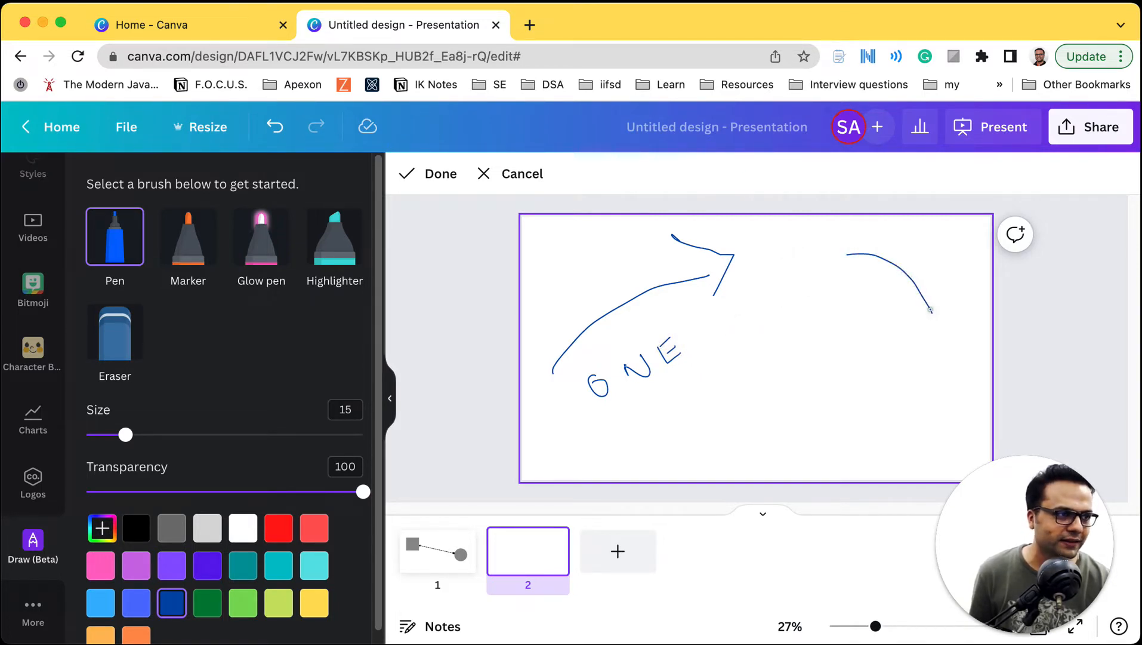
mouse_move(937, 294)
mouse_down()
mouse_move(938, 316)
mouse_move(916, 310)
mouse_up()
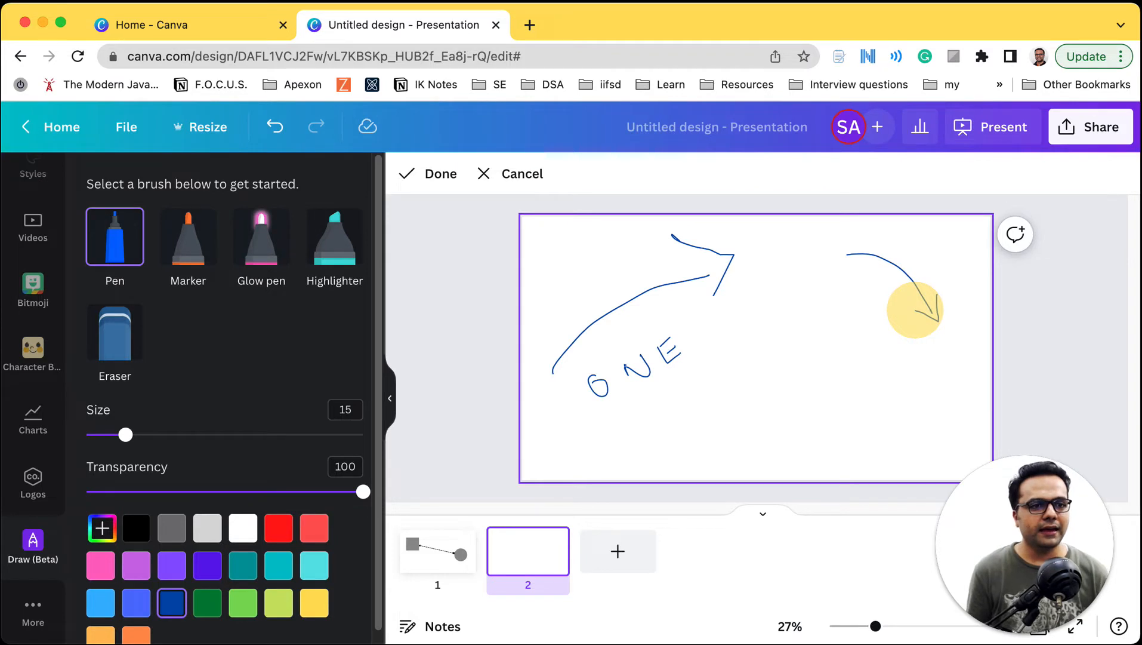
Highlight the handwritten ONE in yellow with the Highlighter brush at size 70 and transparency 50
click(334, 241)
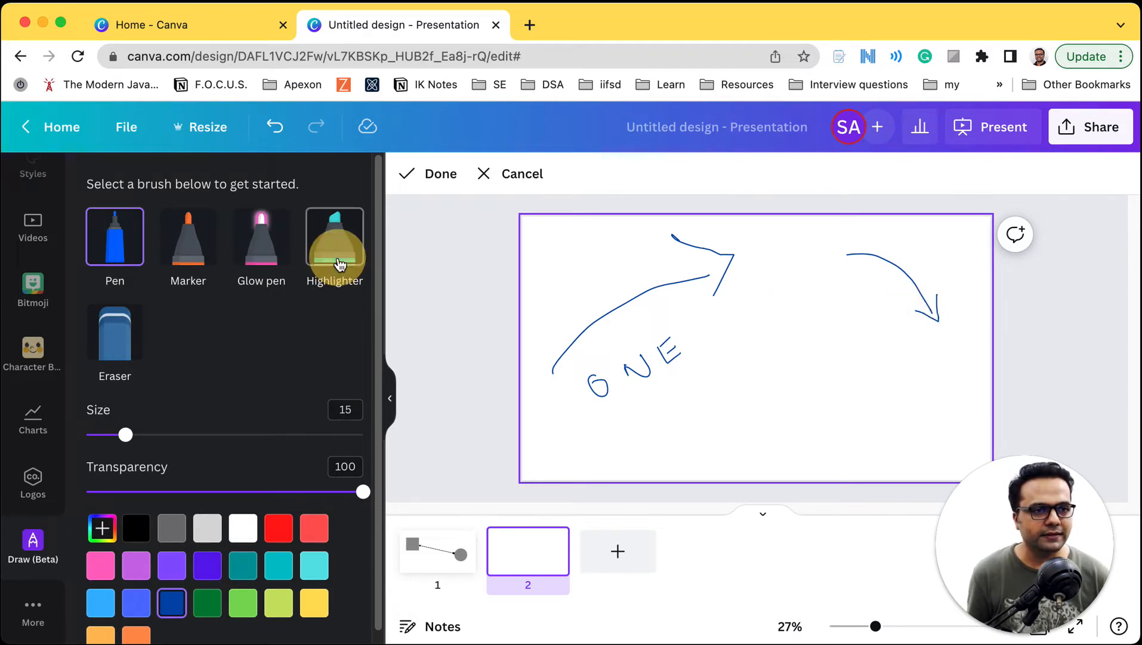
click(315, 602)
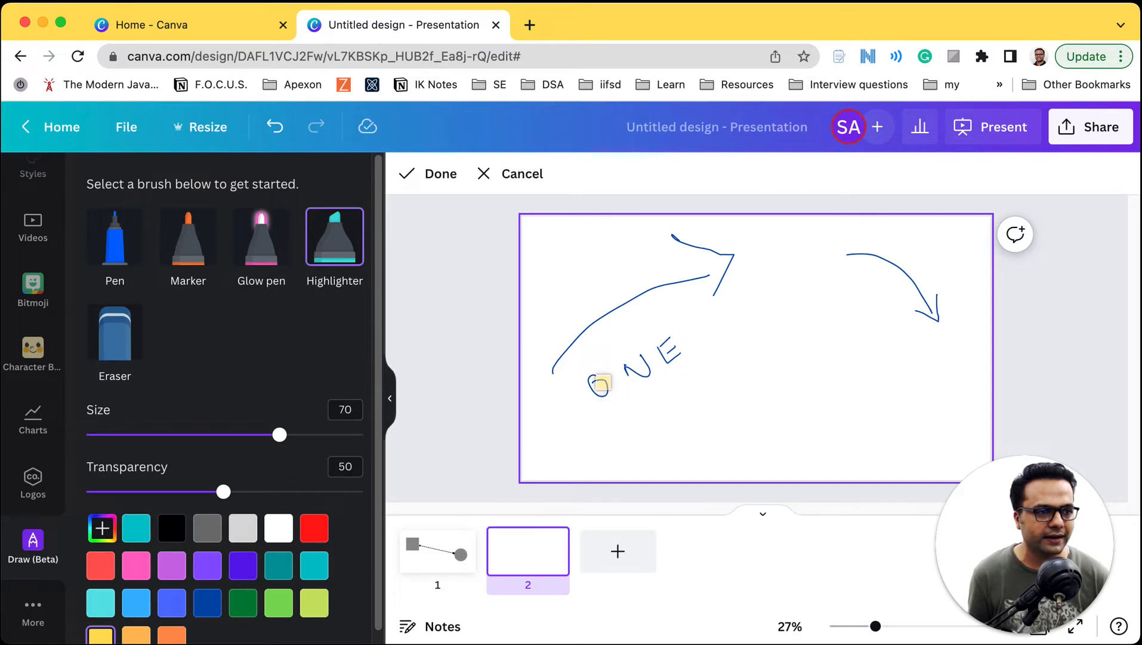
drag(597, 388, 691, 354)
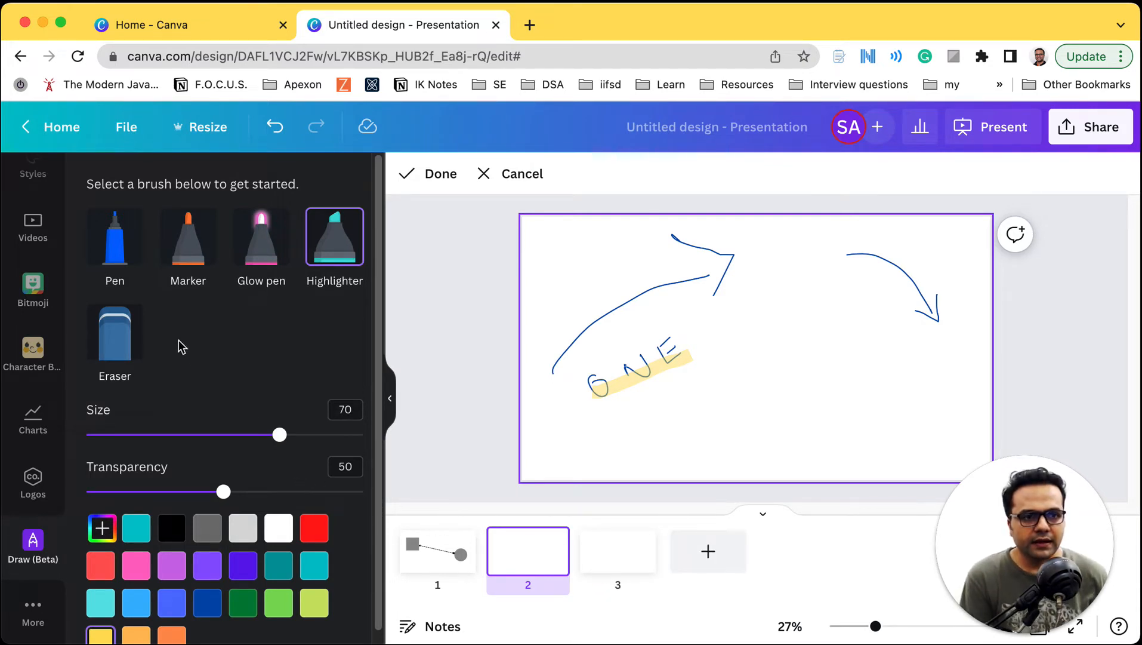
Leave drawing mode, keeping the drawing on the slide, and search the elements for "brush strokes"
scroll(43, 389, up, 1)
scroll(43, 389, up, 5)
click(33, 258)
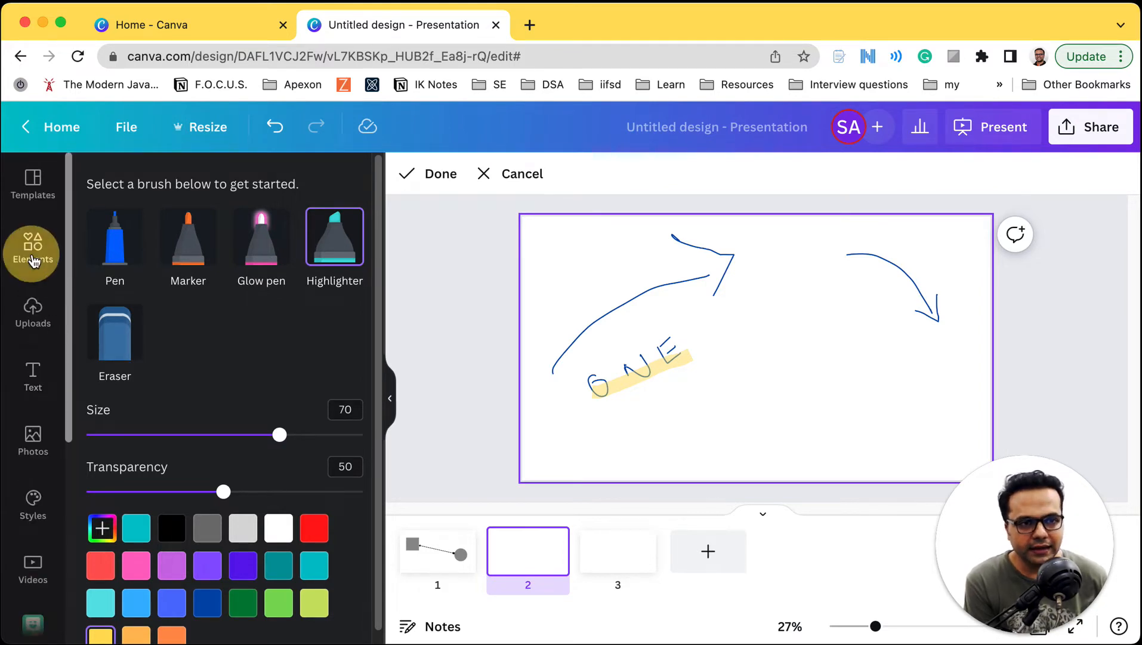
click(170, 185)
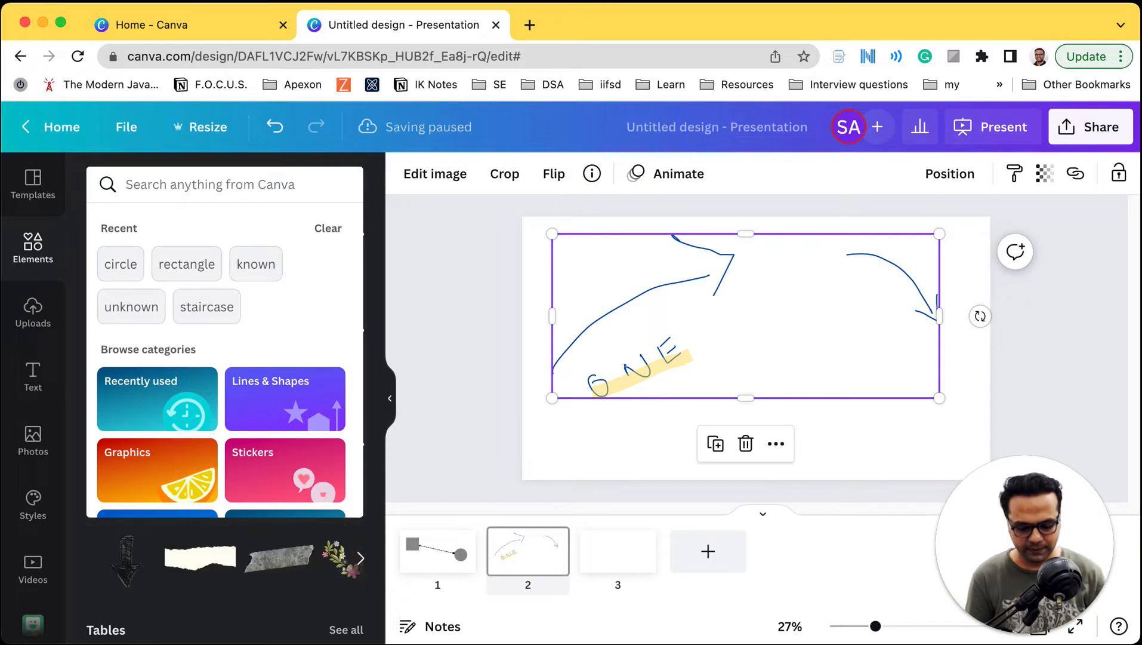
text(rush)
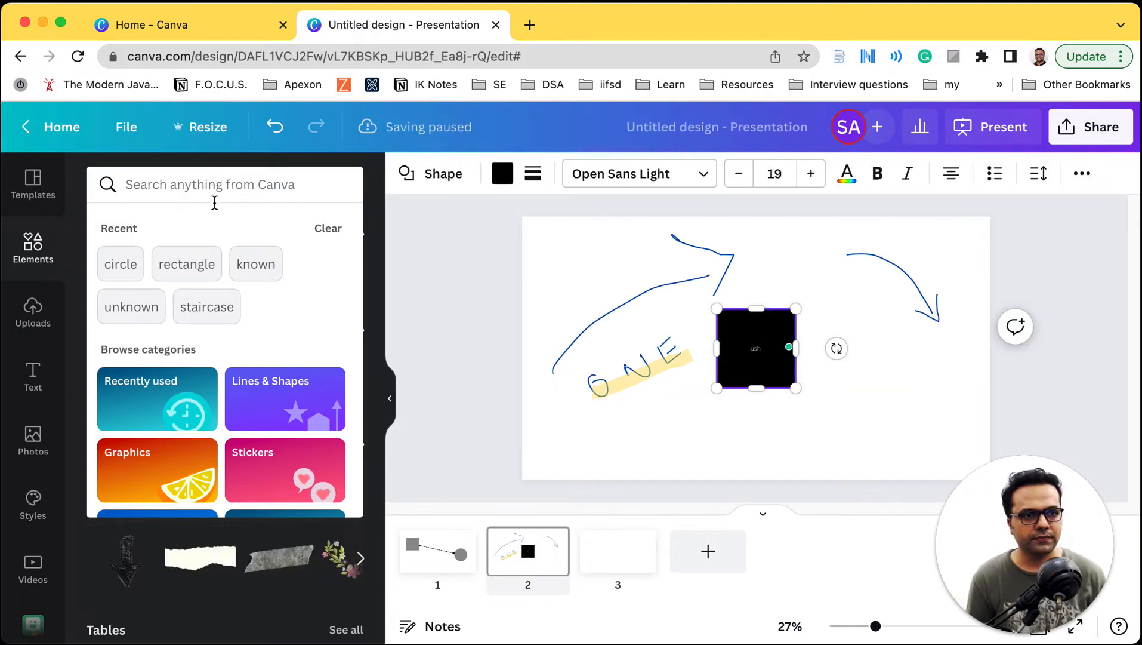
click(208, 174)
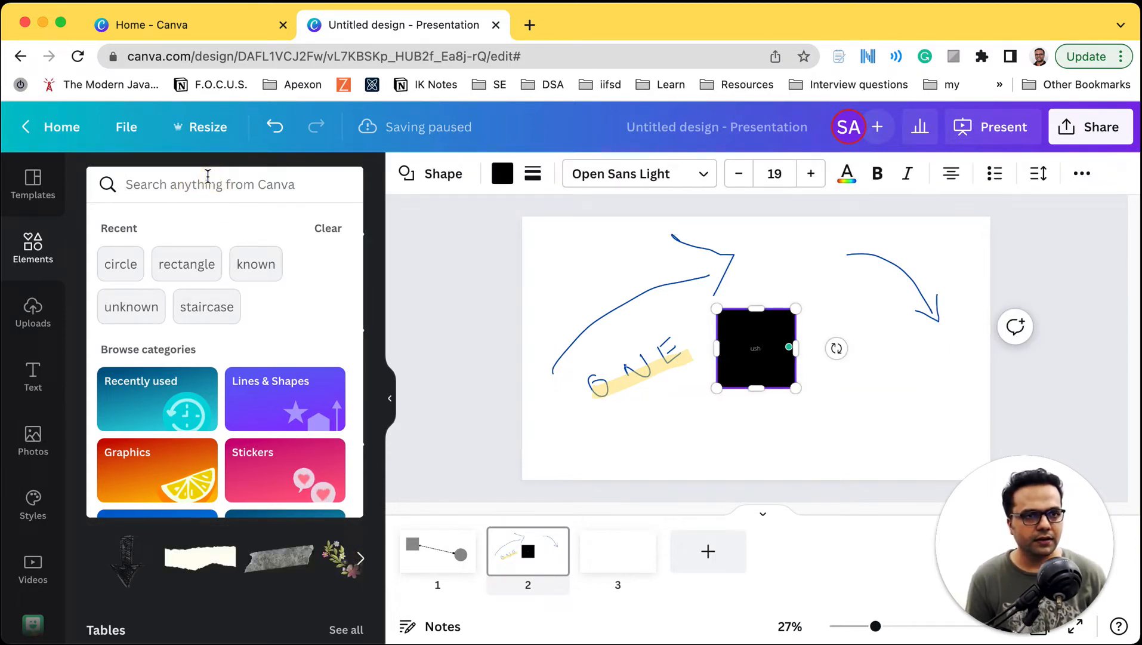
text(brush s)
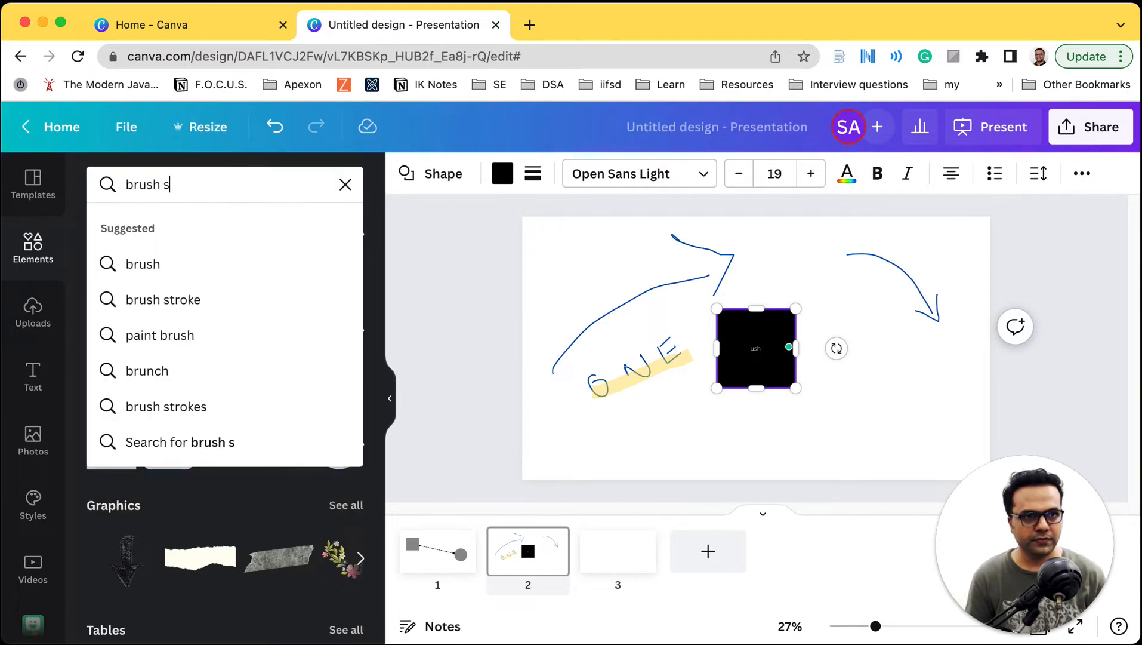
text(troke)
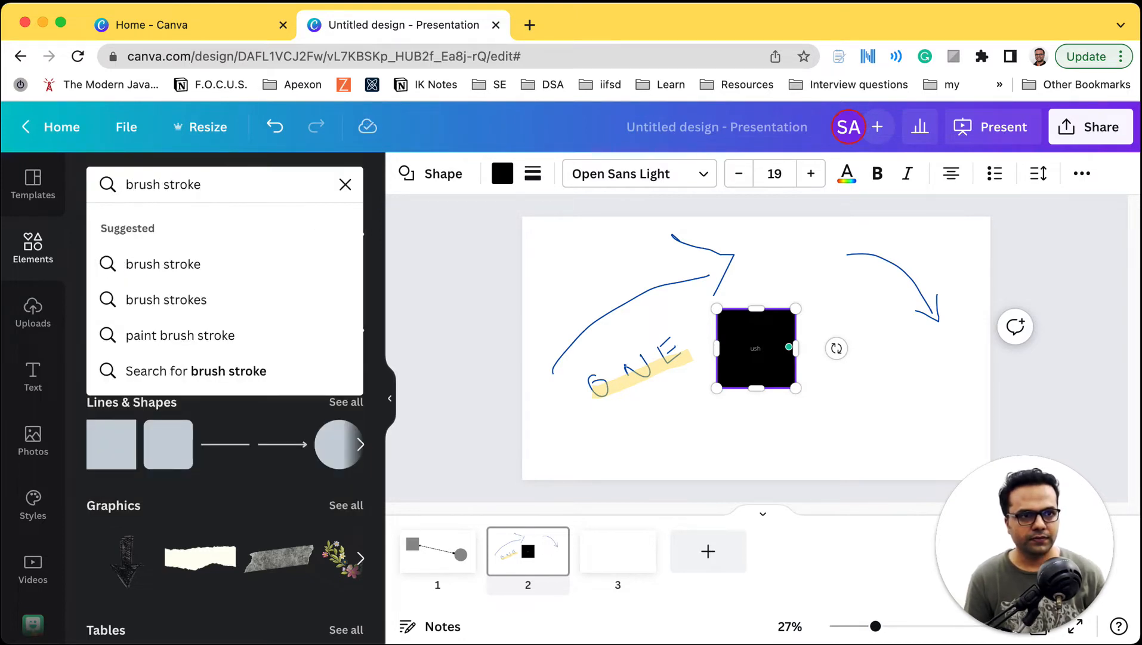
click(242, 303)
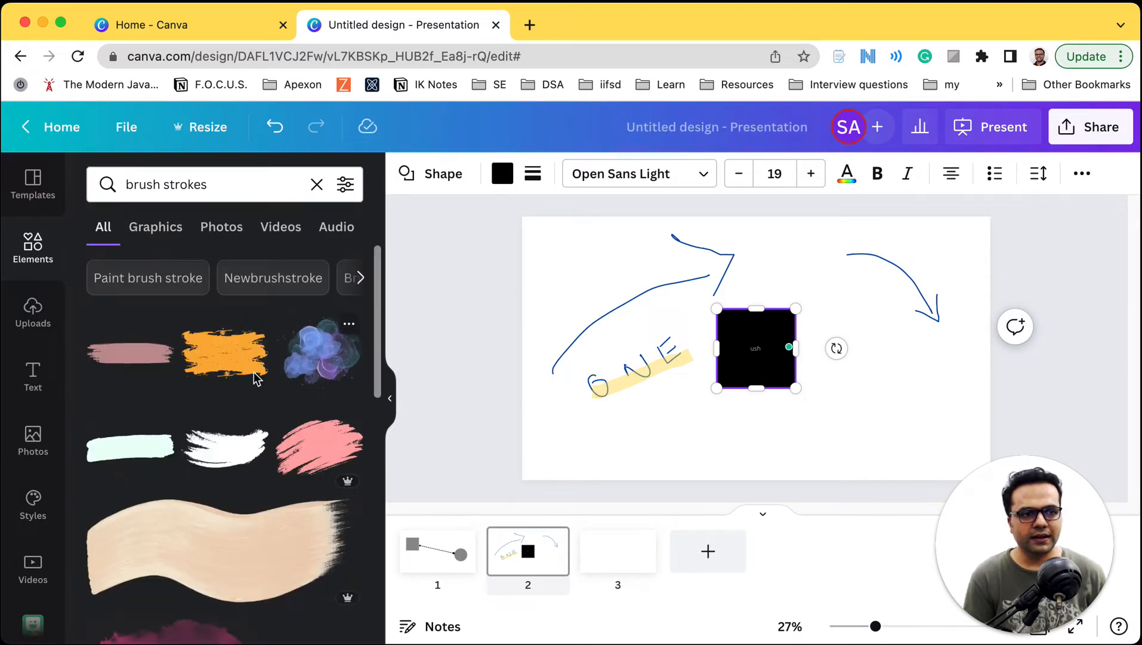
Add the dusty-pink brush stroke to the second slide, rotate it to the slant of the handwritten ONE and move it over the word
scroll(242, 394, down, 3)
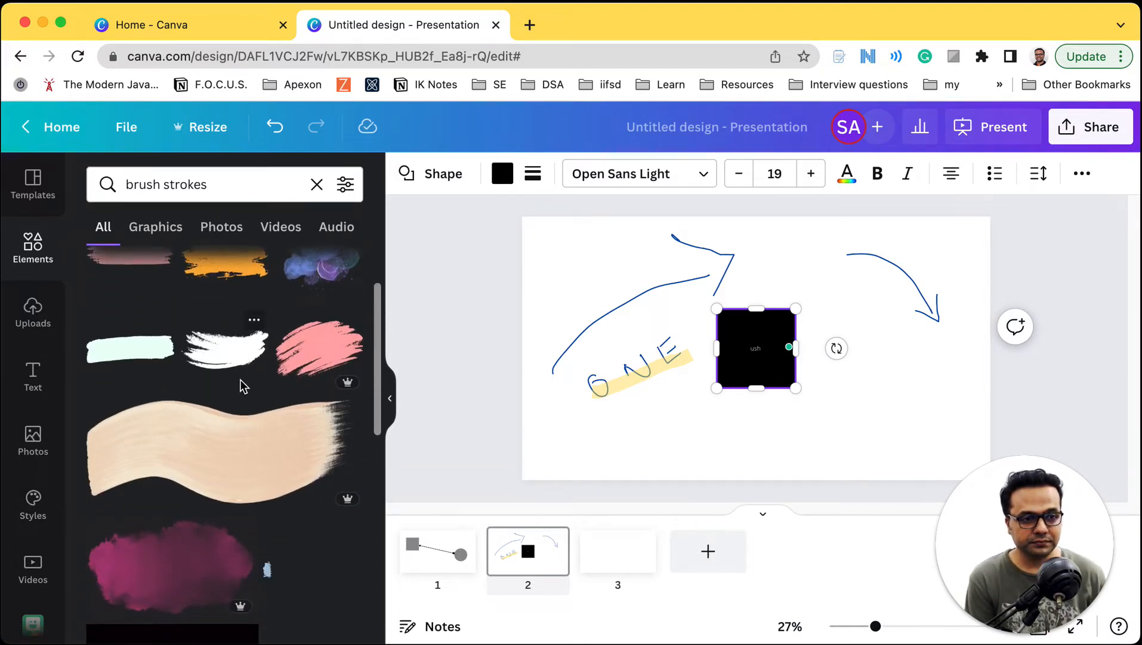
scroll(245, 391, down, 8)
scroll(248, 400, up, 2)
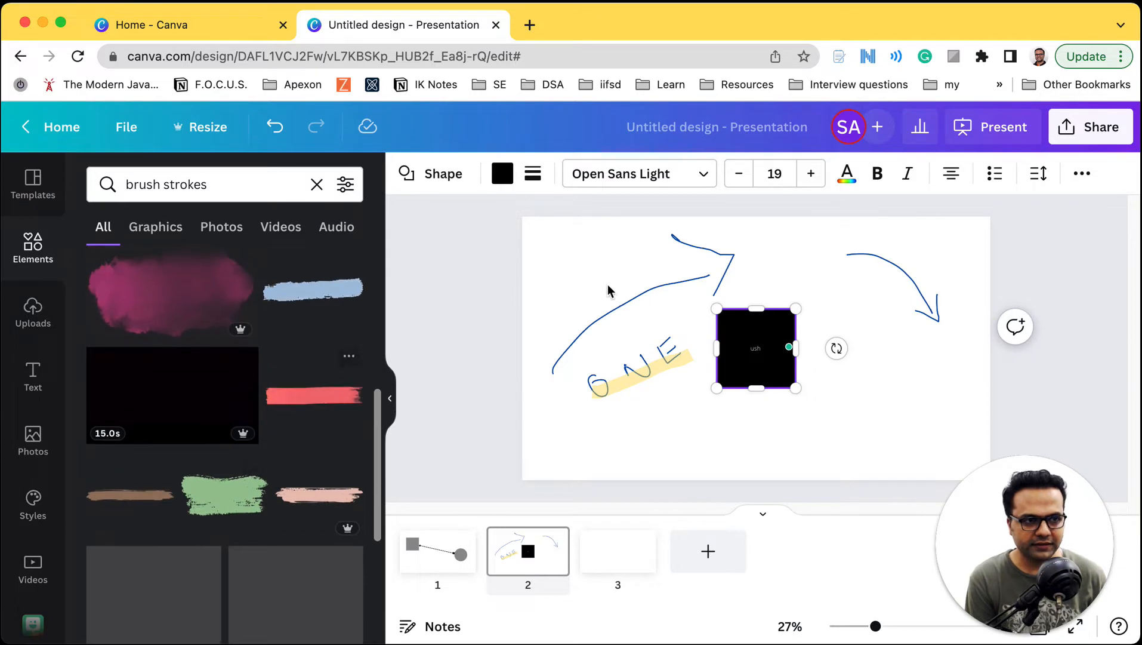
scroll(205, 429, up, 10)
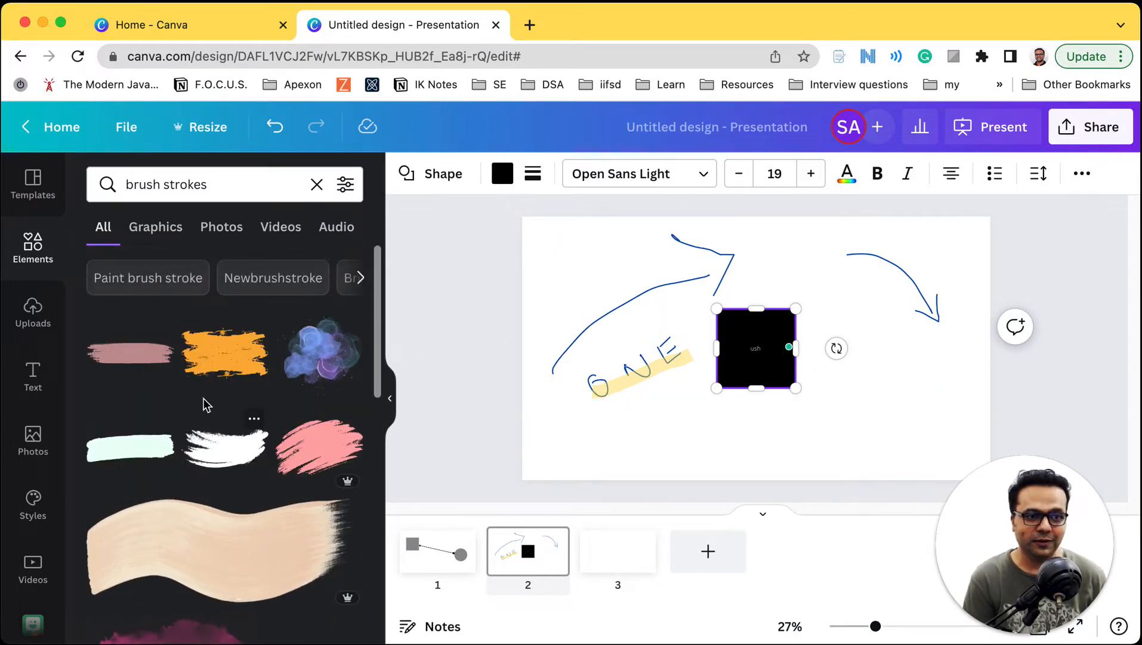
scroll(268, 468, down, 1)
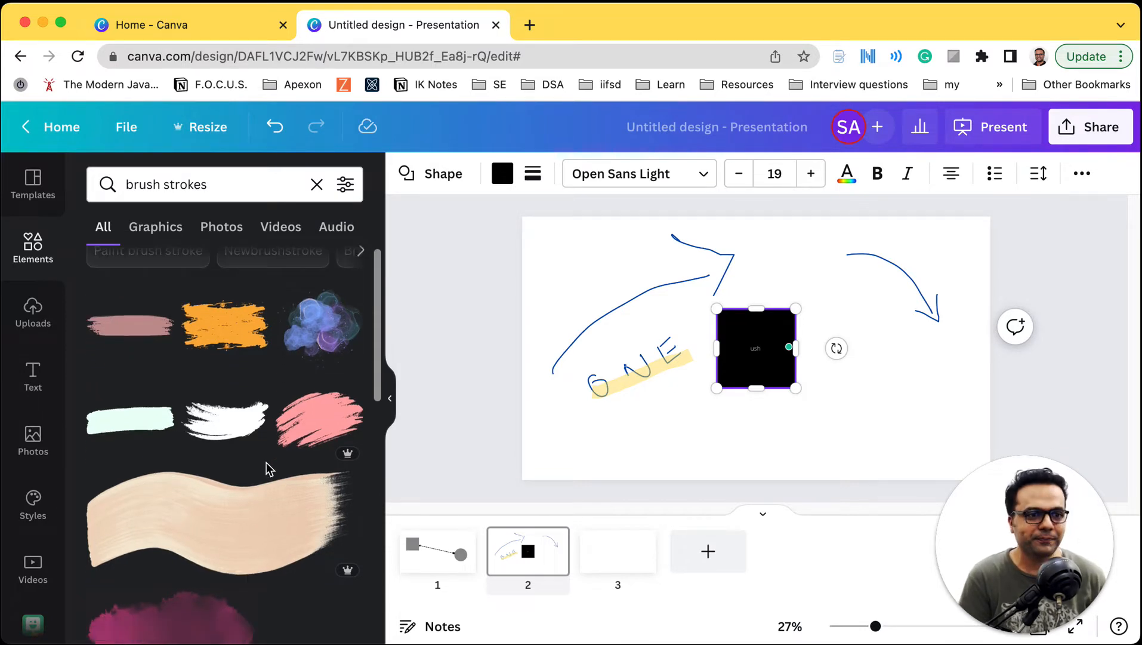
scroll(267, 469, down, 5)
scroll(263, 465, up, 6)
mouse_move(130, 366)
mouse_down()
mouse_move(659, 412)
mouse_move(611, 428)
mouse_up()
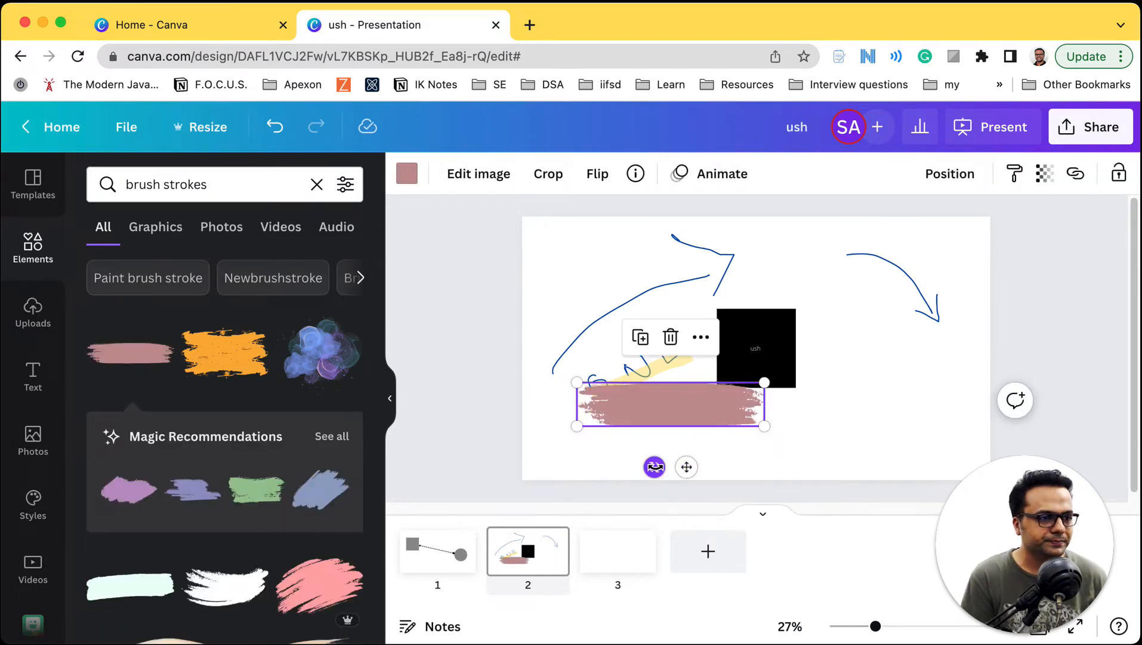
drag(655, 467, 682, 467)
drag(655, 424, 643, 400)
Send the pink brush stroke backward to the bottom layer, behind the handwritten ONE and the black square
click(932, 176)
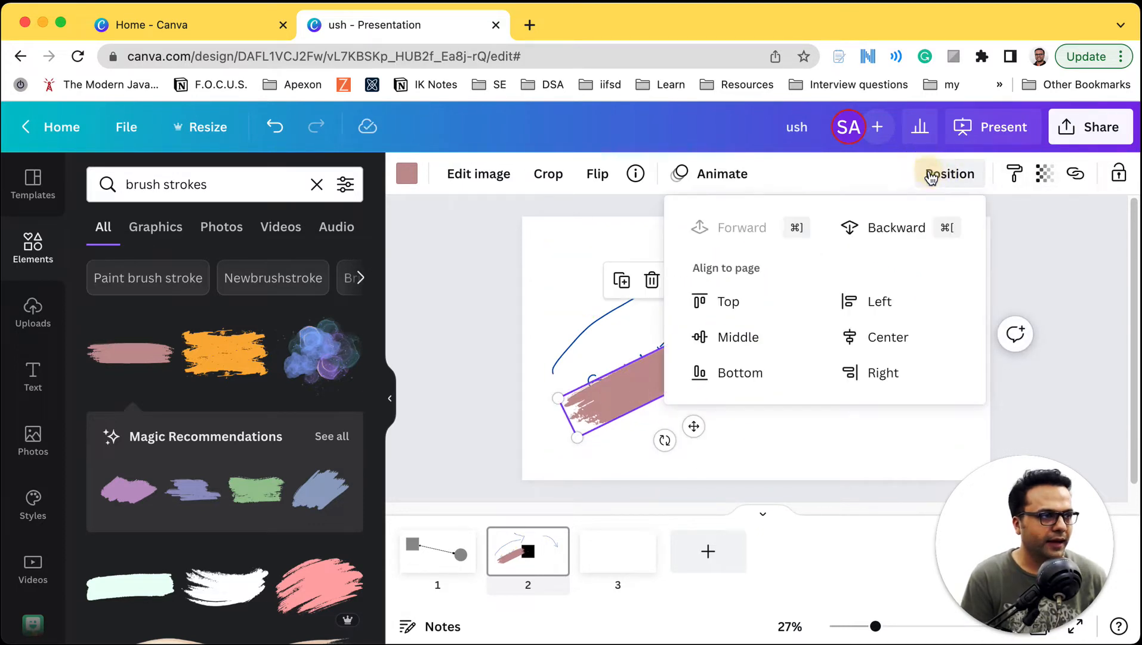
click(910, 231)
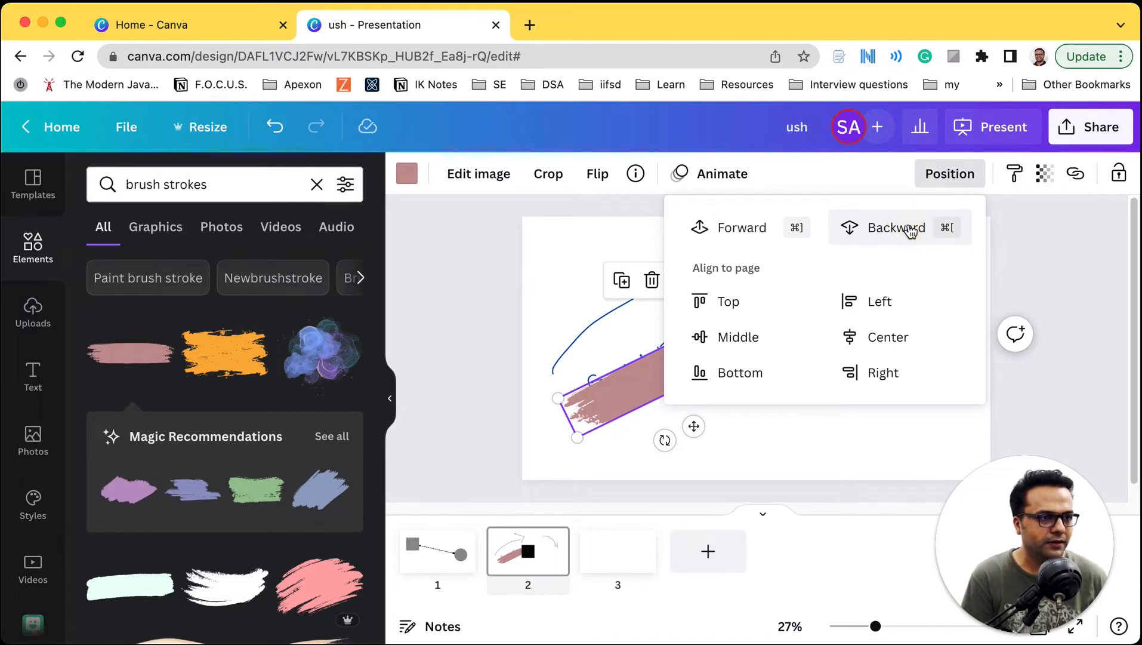
click(910, 231)
click(910, 230)
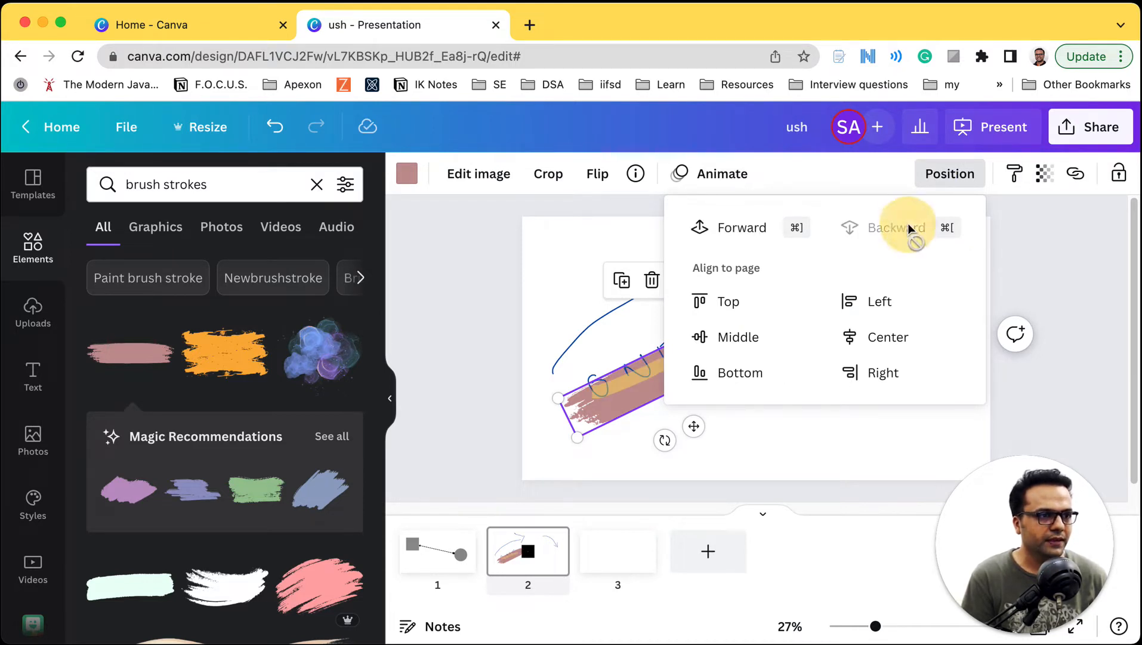
click(623, 385)
click(625, 389)
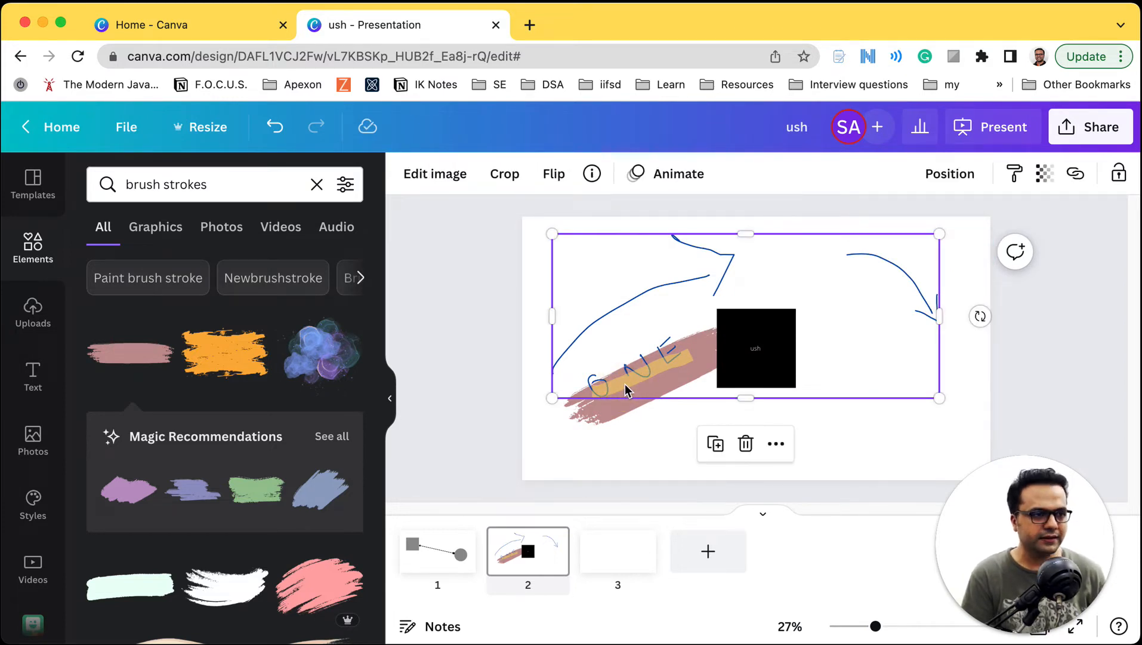
Recolor the brush stroke behind ONE to the default yellow
click(634, 384)
click(599, 417)
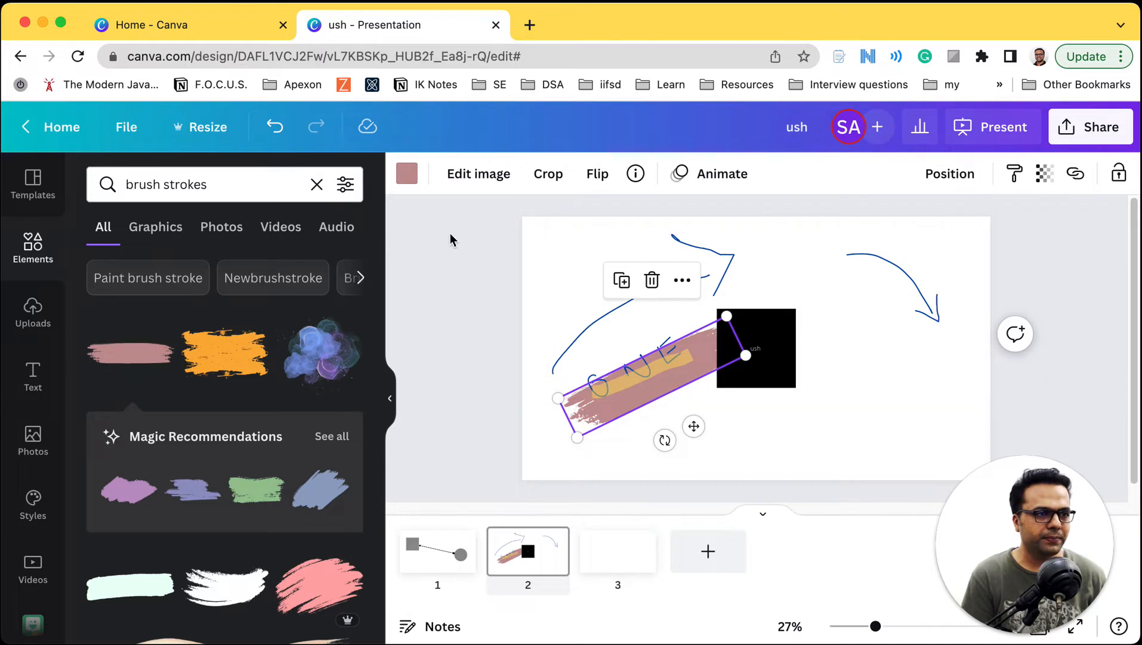
click(407, 173)
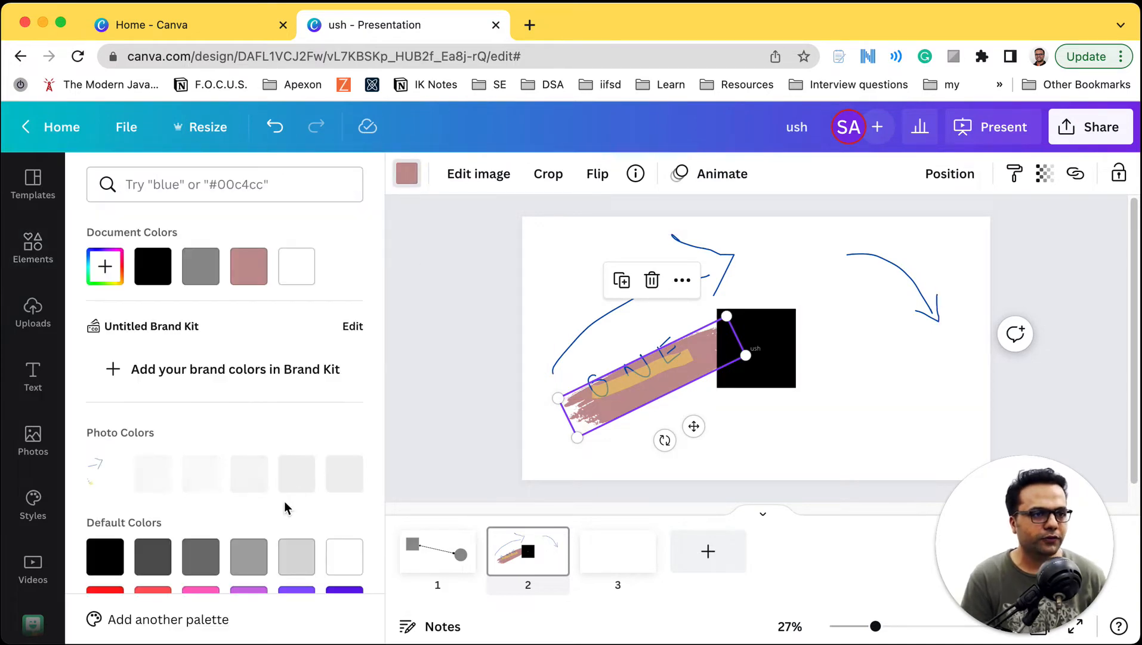
scroll(232, 497, down, 3)
click(250, 558)
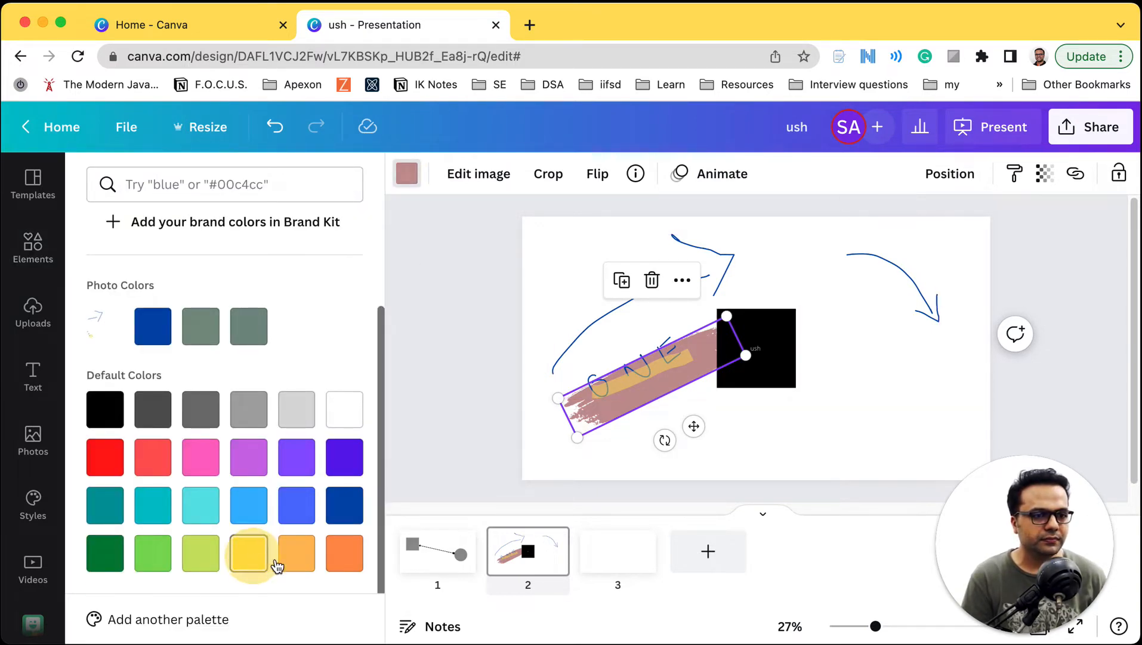
click(822, 448)
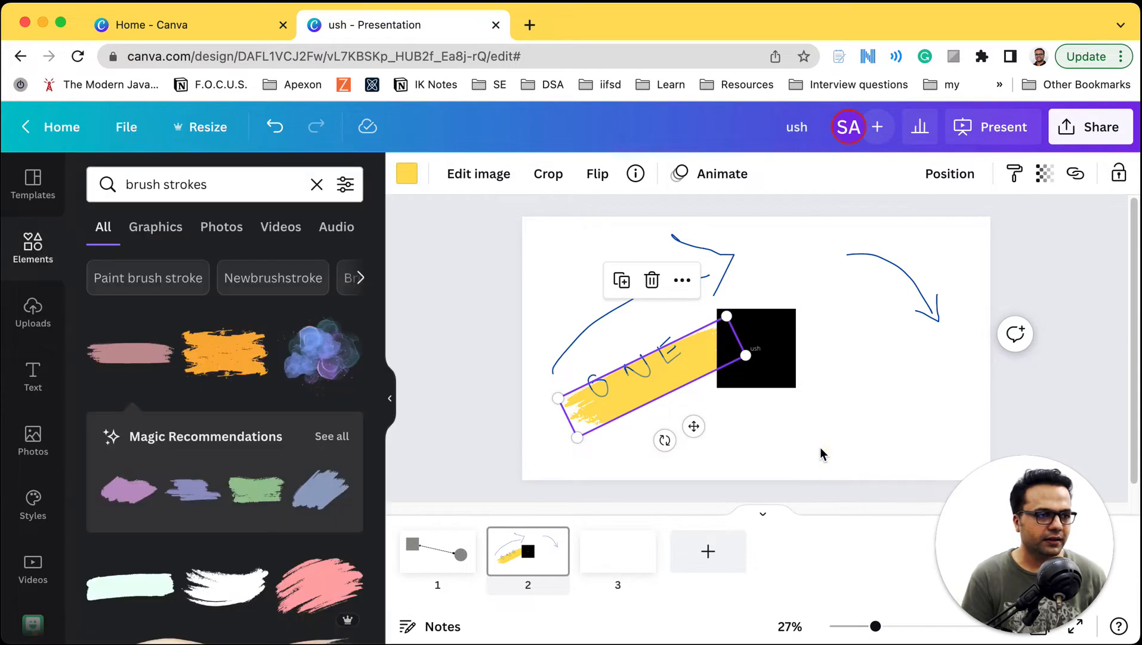
click(853, 445)
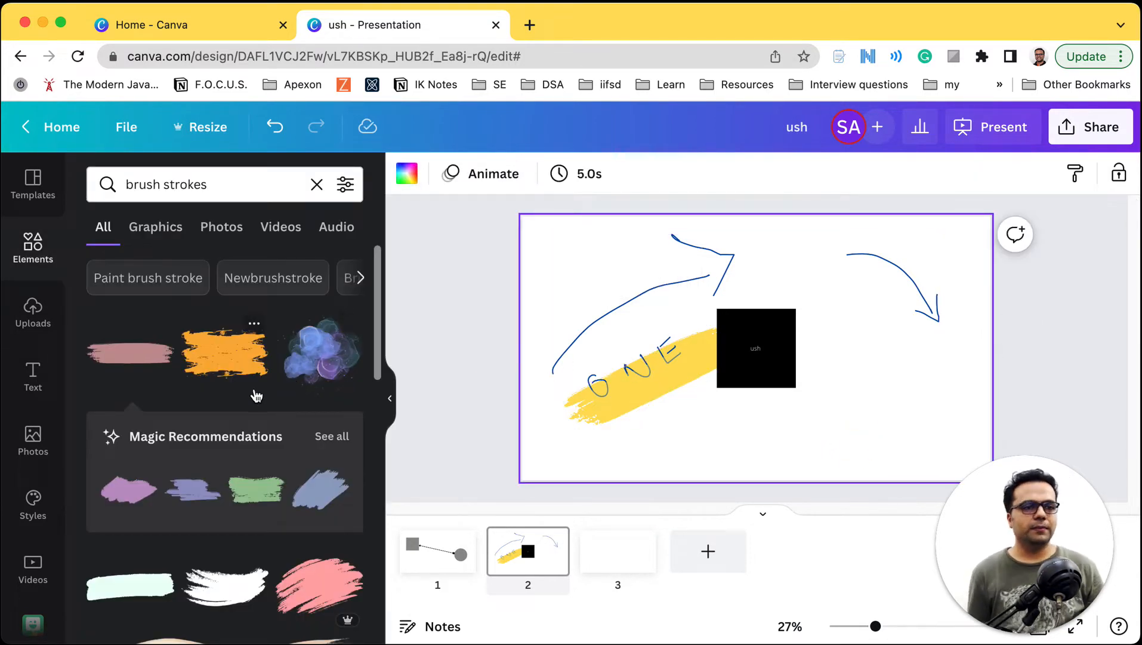
Search the elements for "blobs" and place the yellow blob on the second slide below the small curved arrow
scroll(256, 389, down, 4)
scroll(253, 387, down, 1)
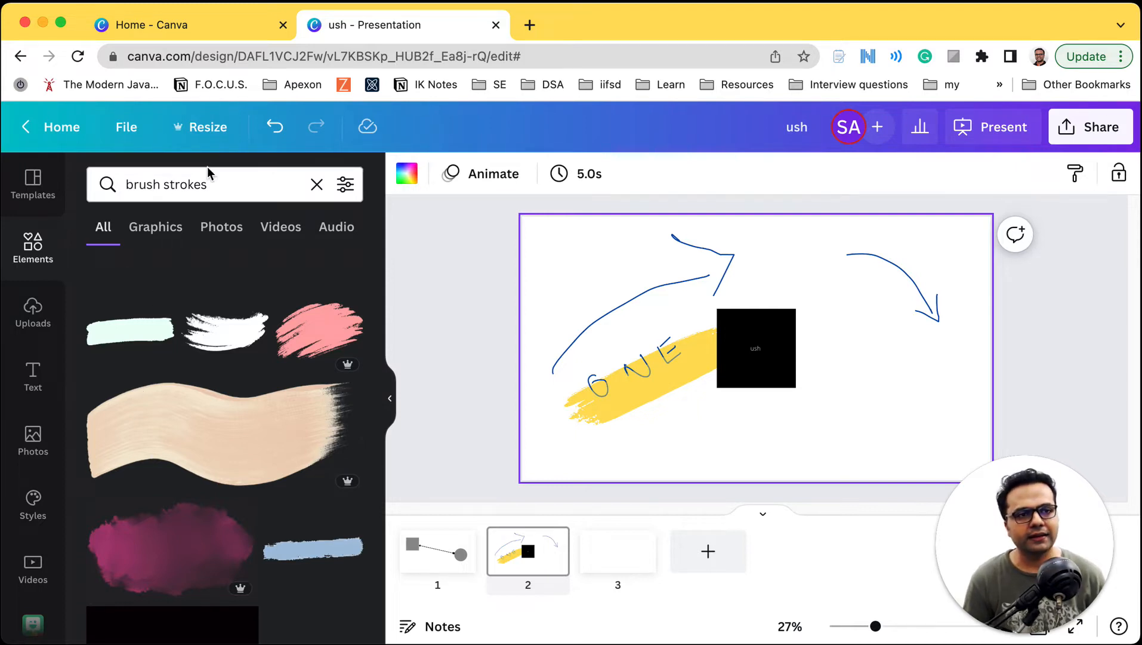
click(215, 186)
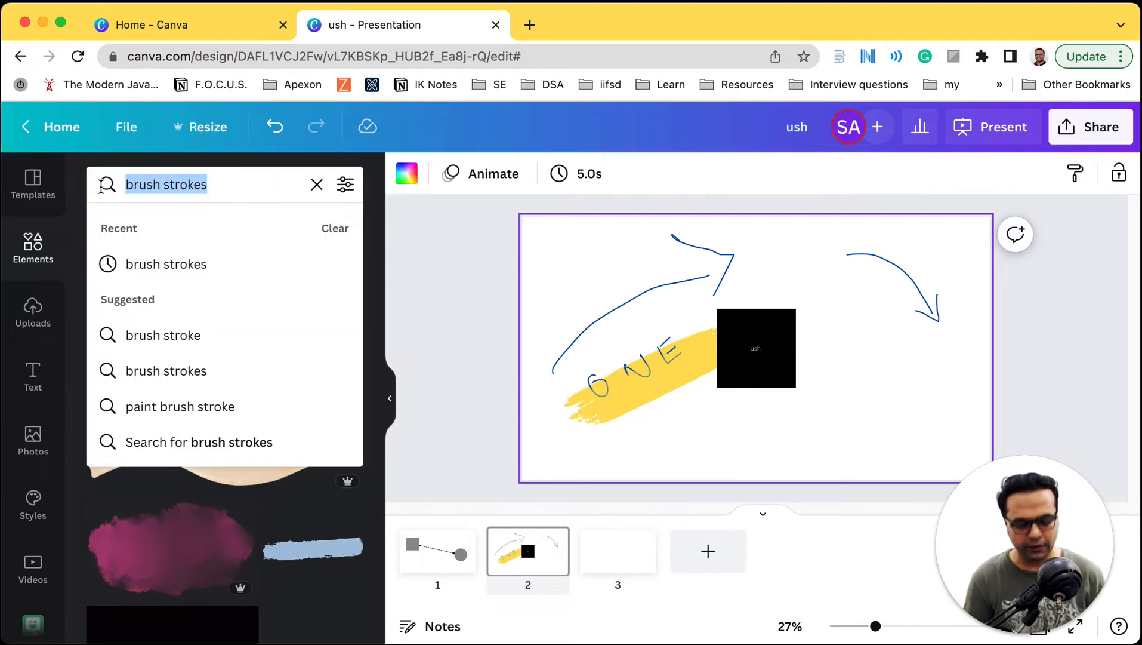
text(blobs)
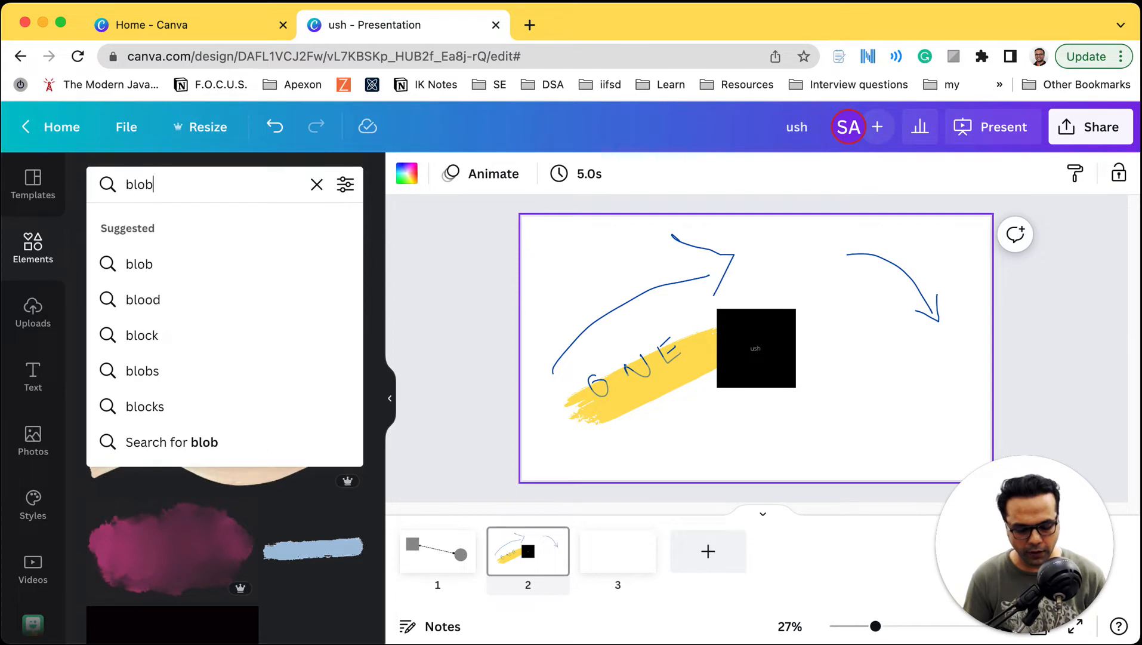
key(Return)
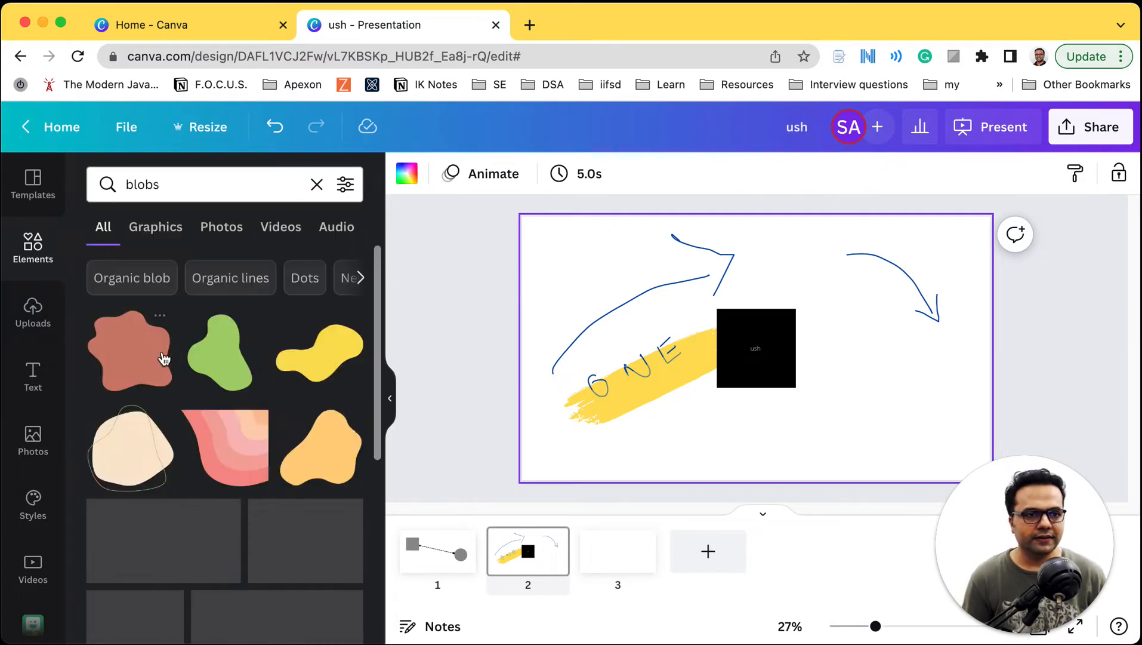
scroll(306, 413, down, 1)
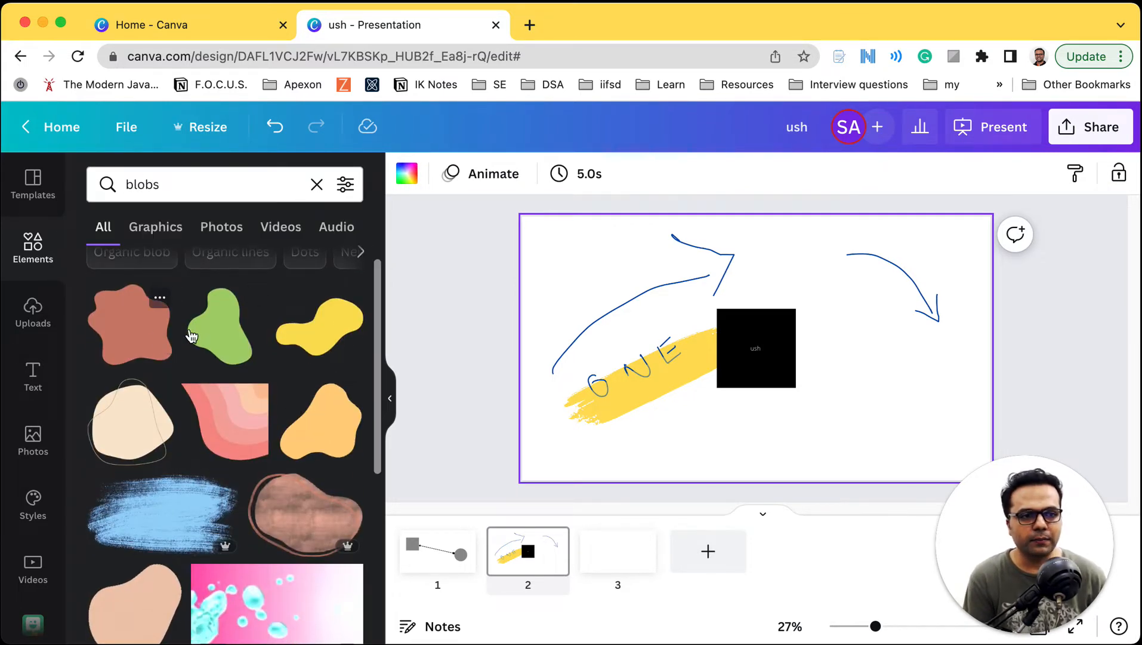
click(304, 330)
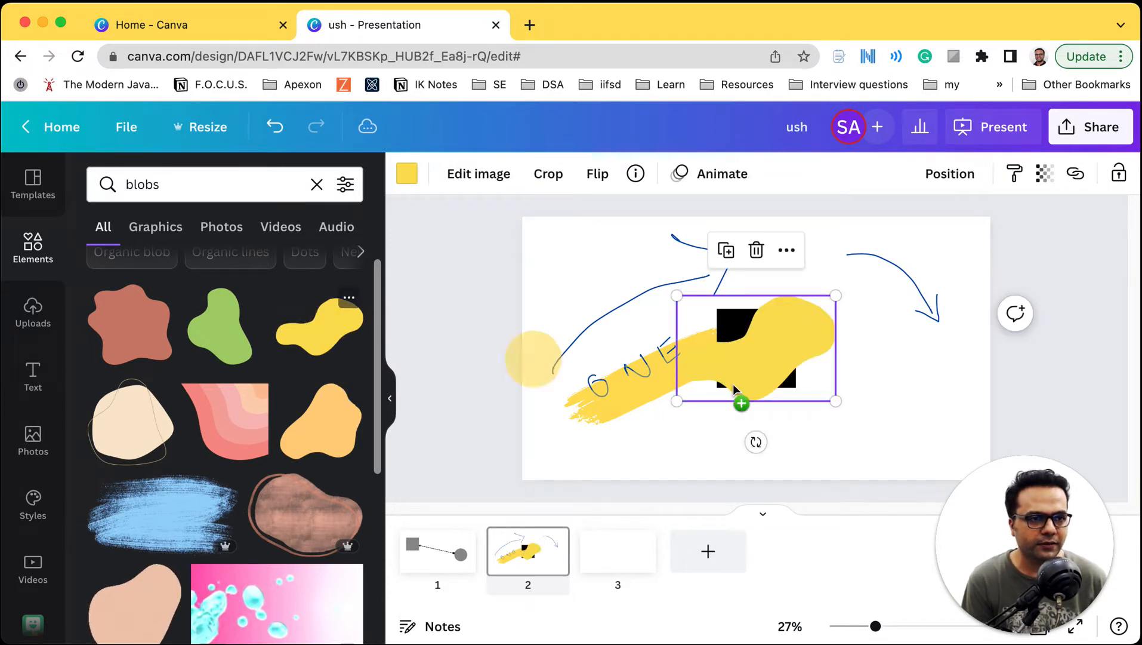
drag(775, 367, 789, 397)
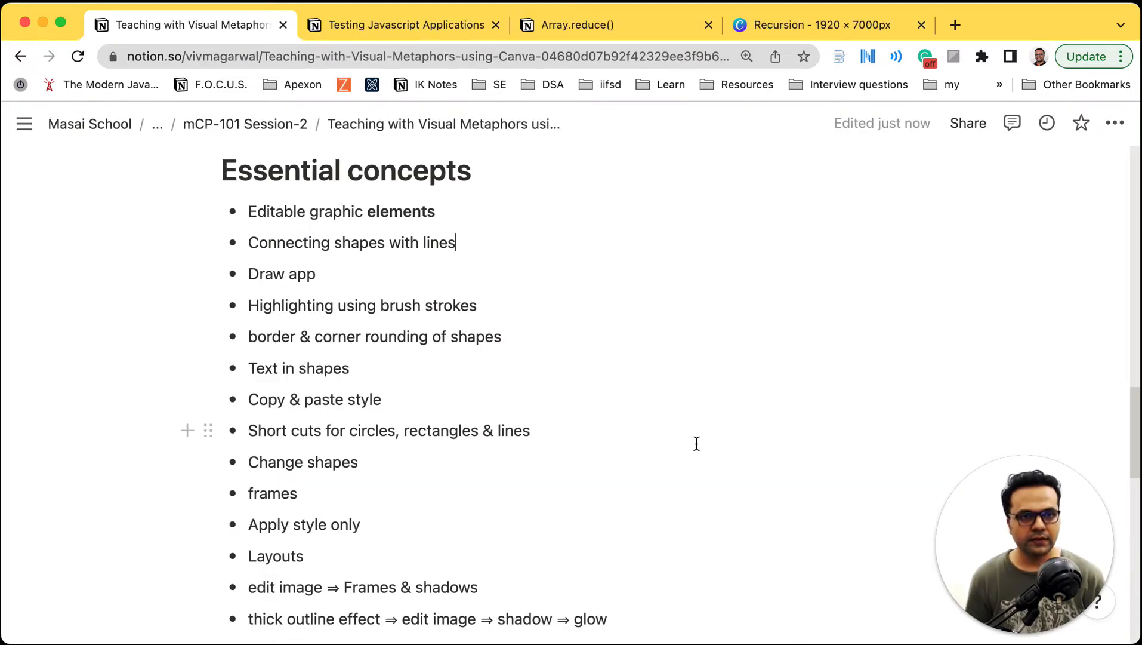
Switch from the Notion notes back to Canva, open the empty third slide and search the elements for "rectangle"
key(ctrl+Right)
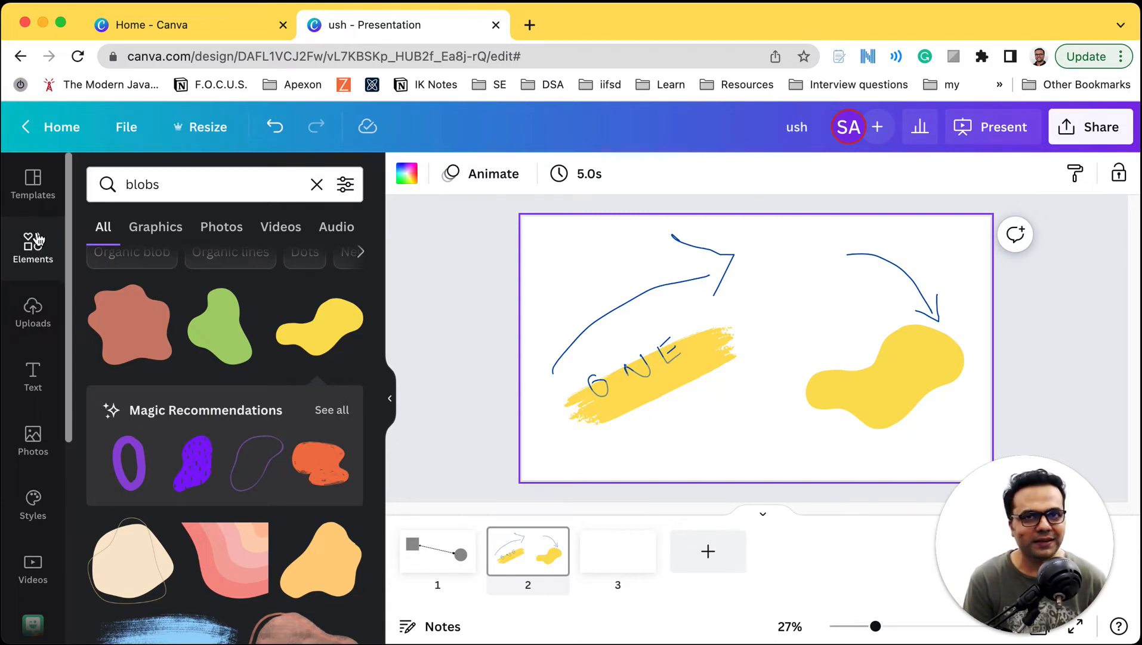
click(635, 563)
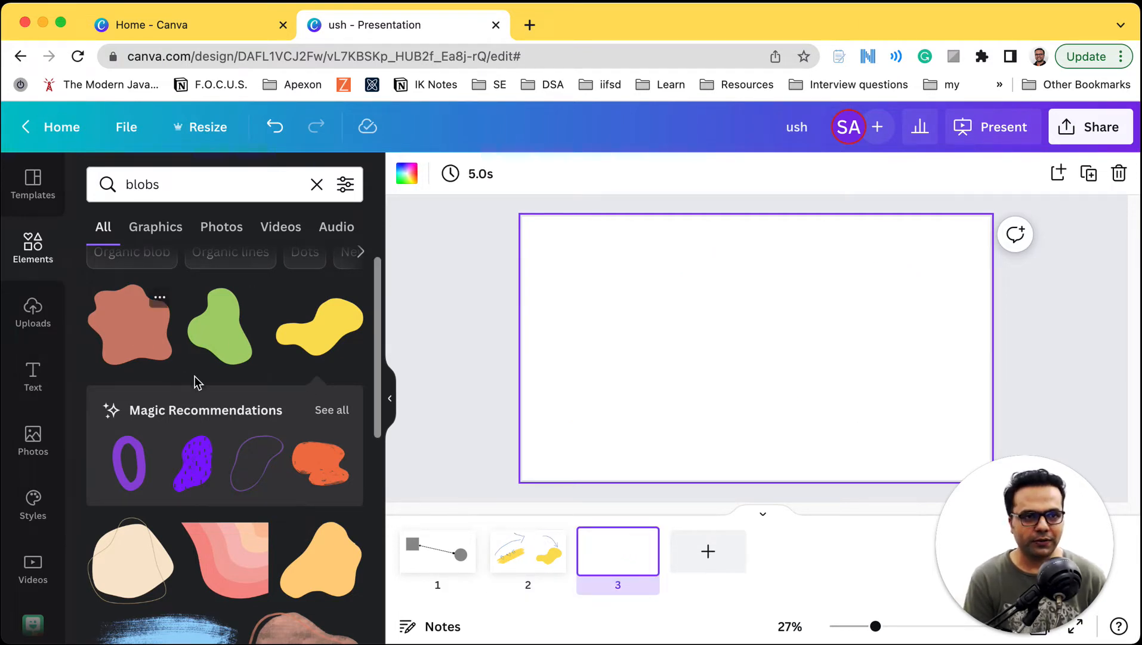
scroll(189, 374, up, 2)
drag(174, 186, 118, 185)
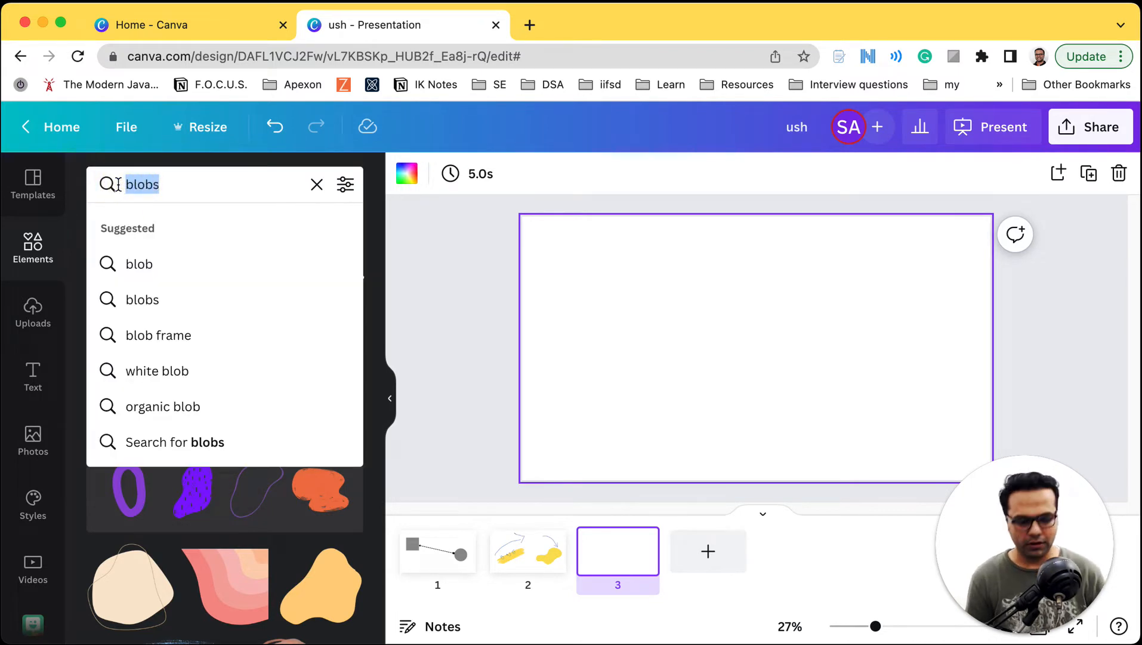
text(rectangle)
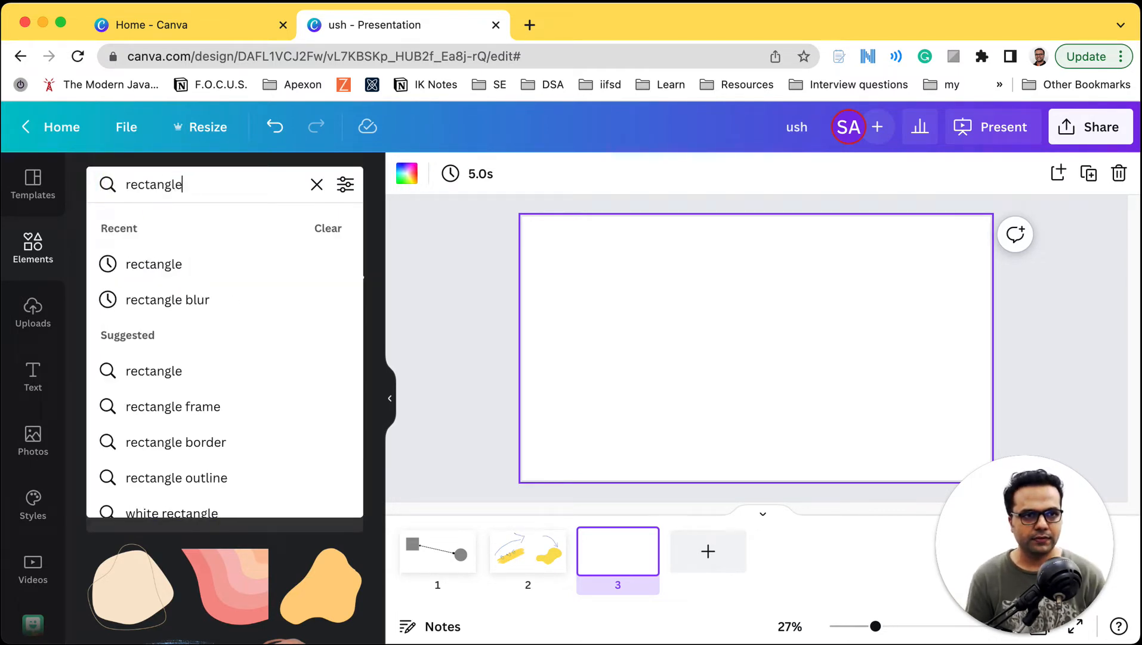
click(179, 267)
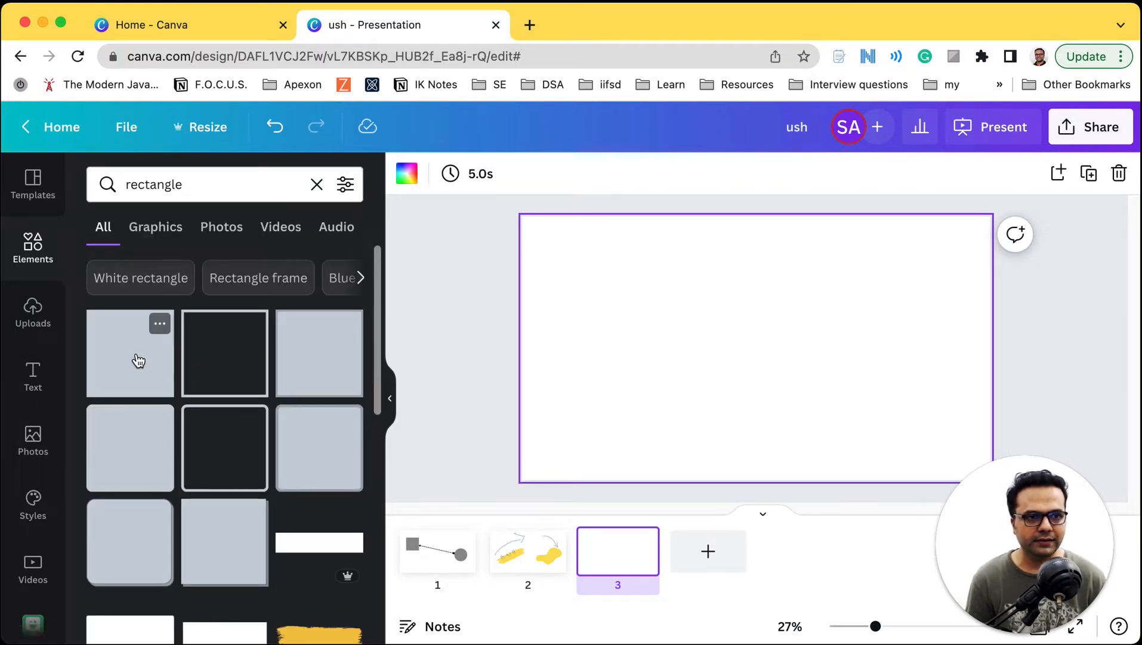
Add the plain solid square to the third slide, move it toward the upper left and stretch it into a wide rectangle
click(133, 360)
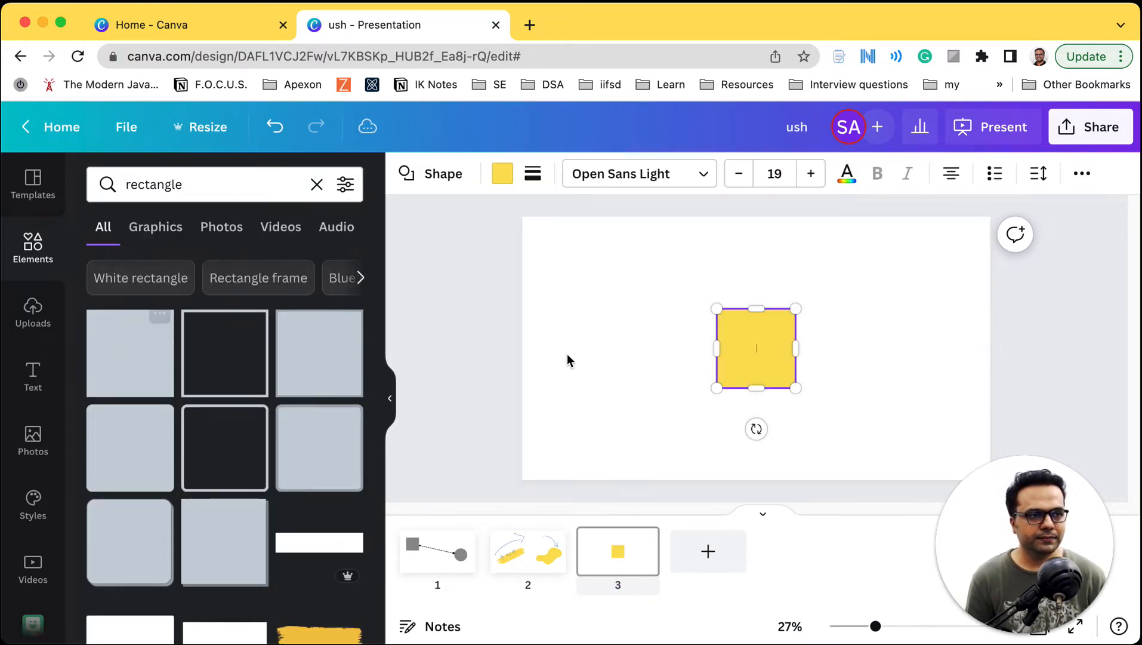
click(782, 262)
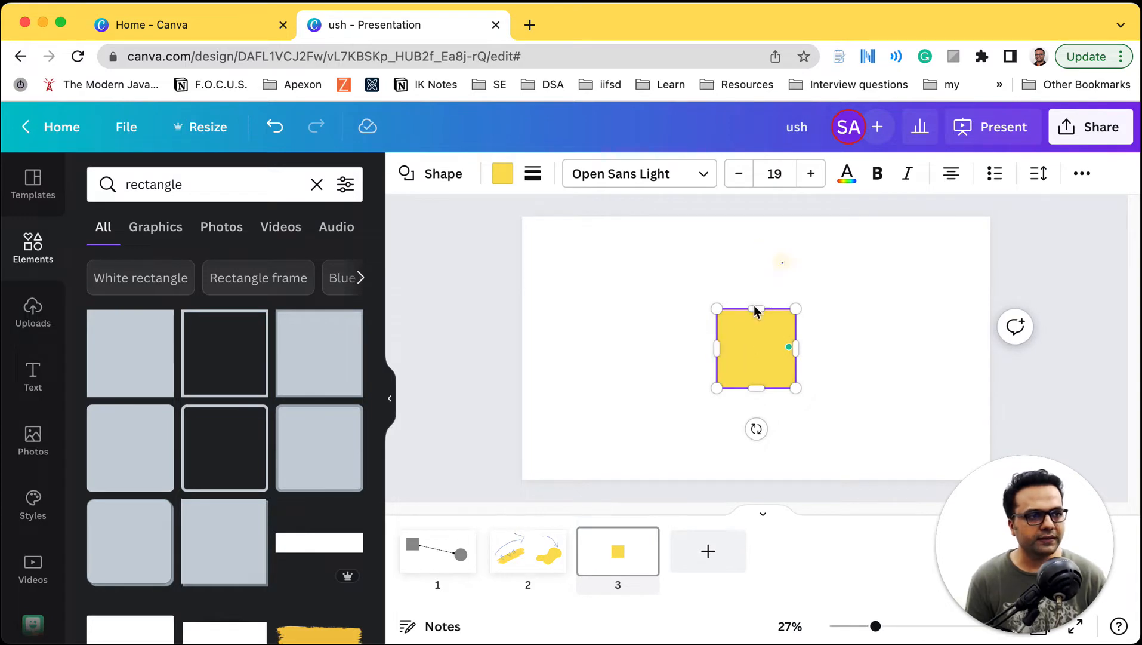
drag(659, 301, 640, 293)
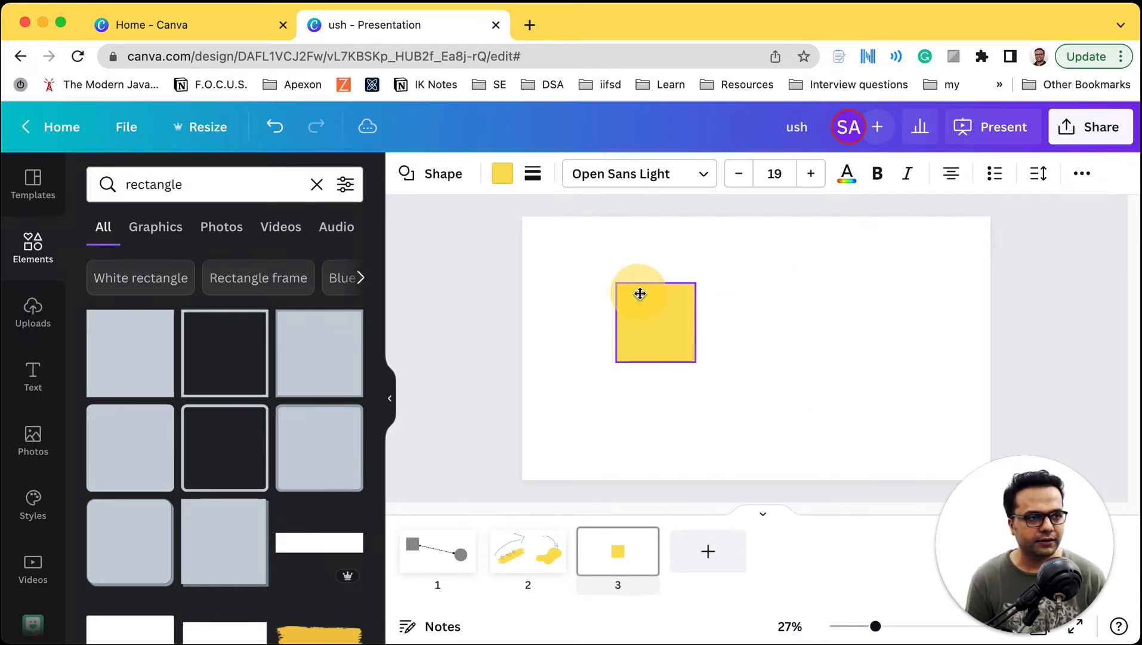
drag(696, 362, 901, 422)
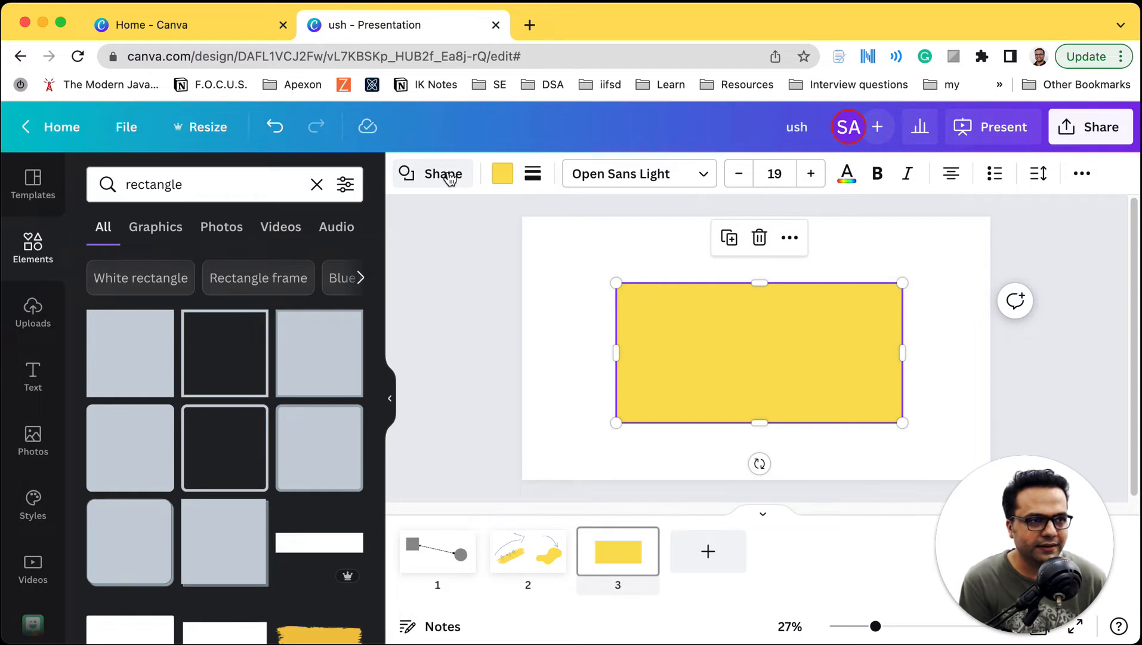
Give the yellow rectangle a short-dashed border with weight 19 and corner rounding 64
click(502, 175)
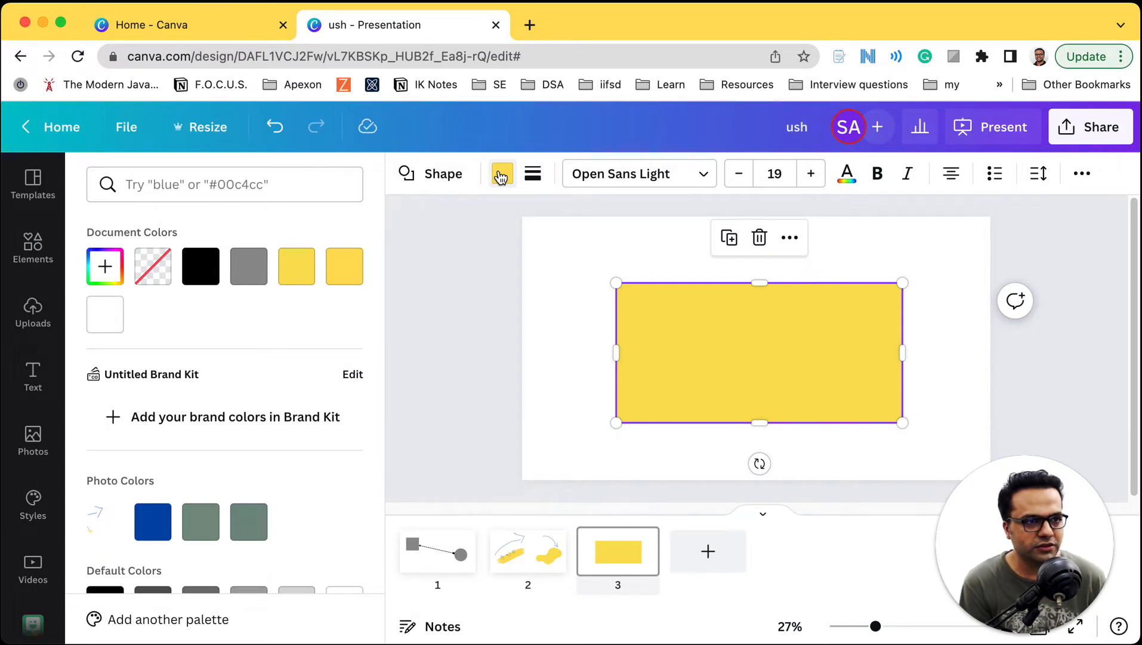
click(501, 175)
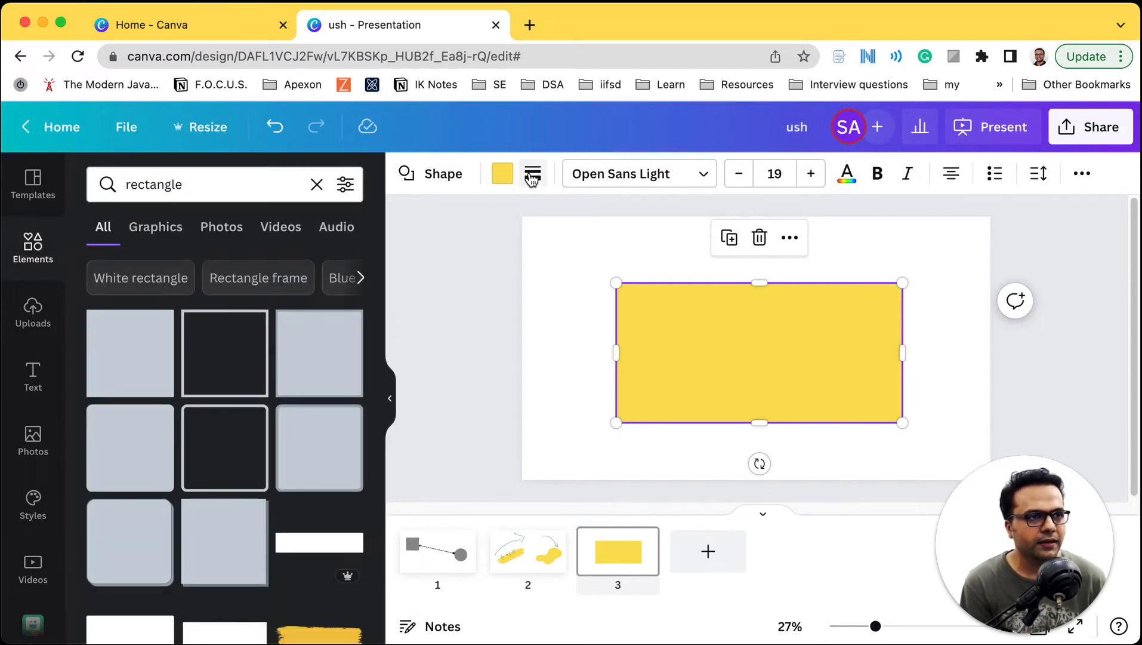
click(532, 176)
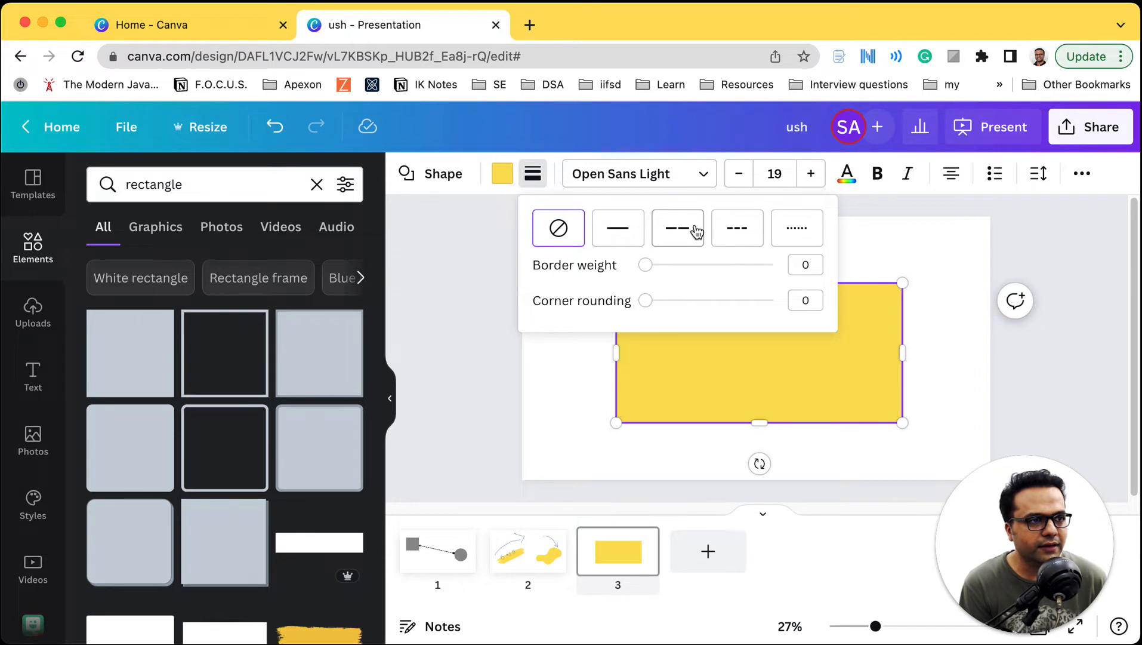
click(733, 233)
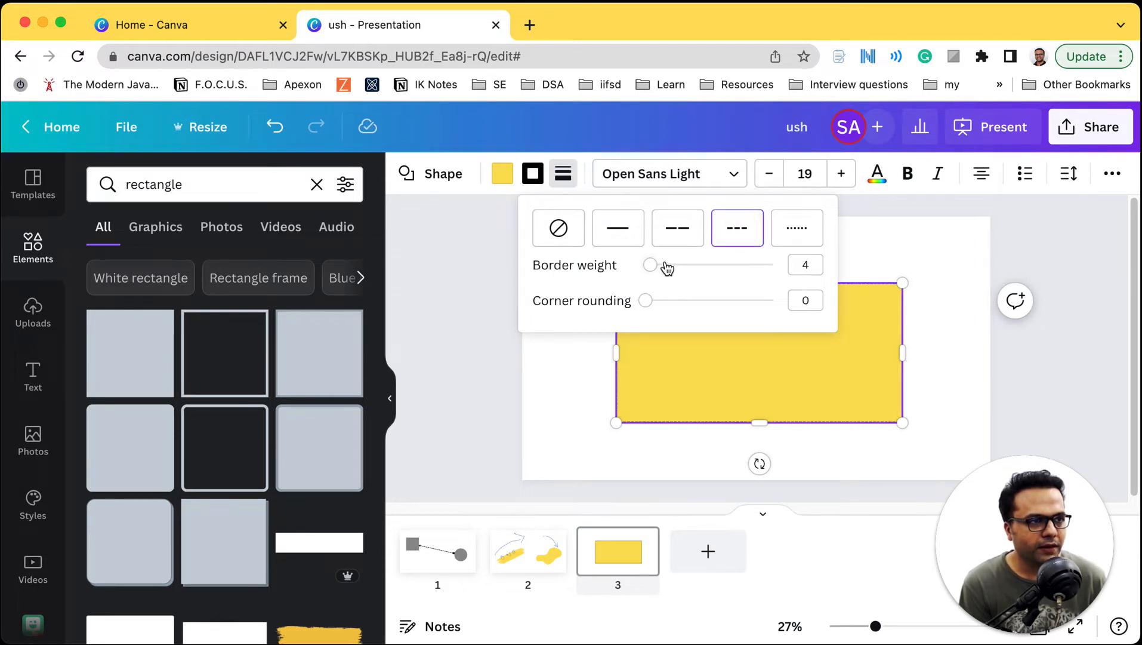
drag(657, 269, 728, 311)
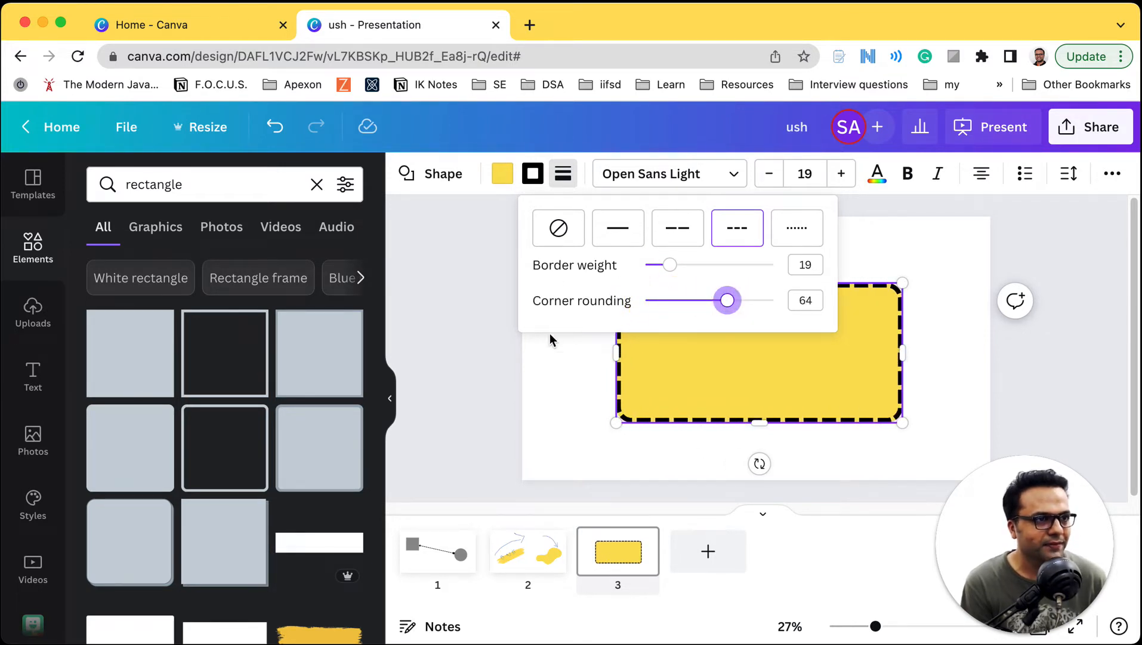
Recolor the dashed border of the yellow rectangle on the third slide to dark gold, #CBA719
click(565, 369)
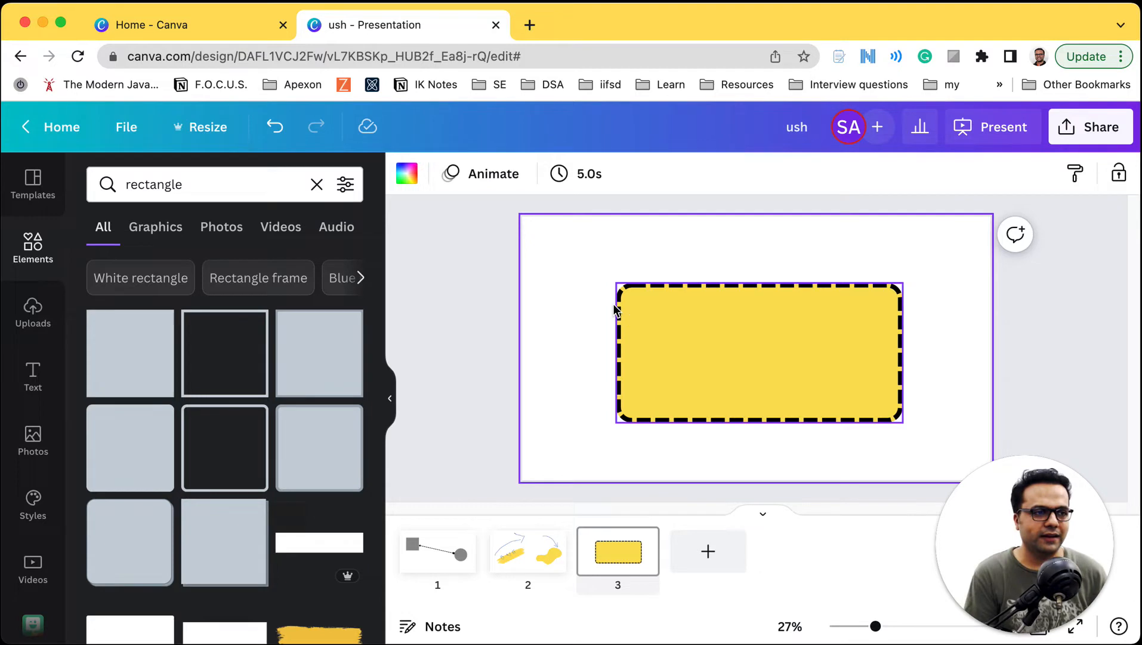
click(645, 296)
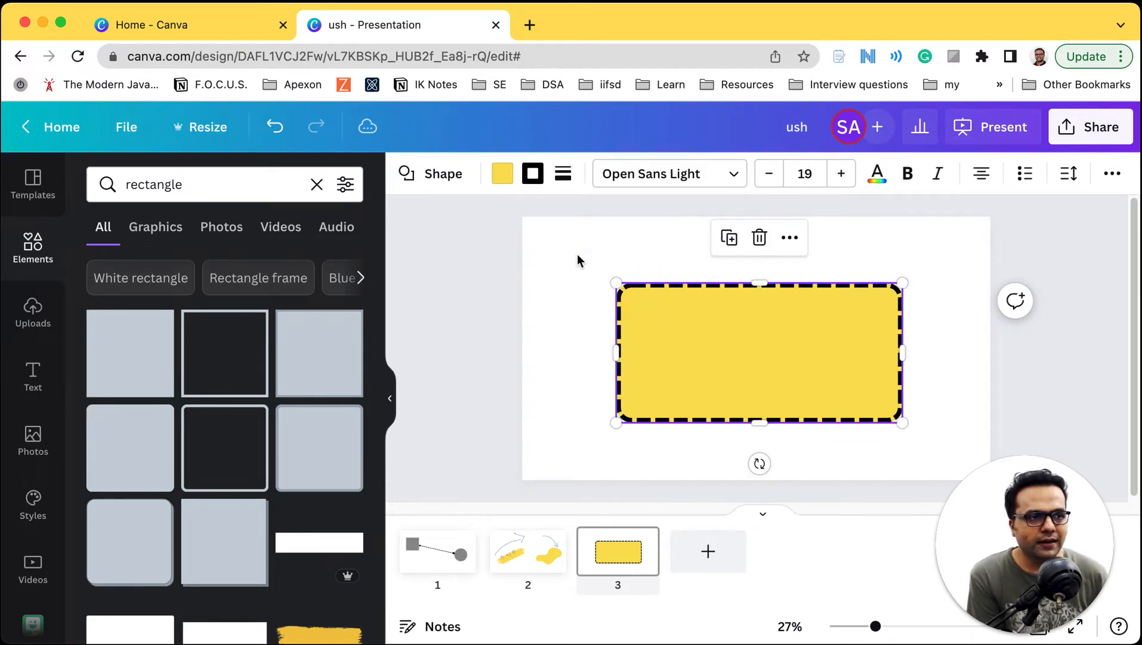
click(562, 175)
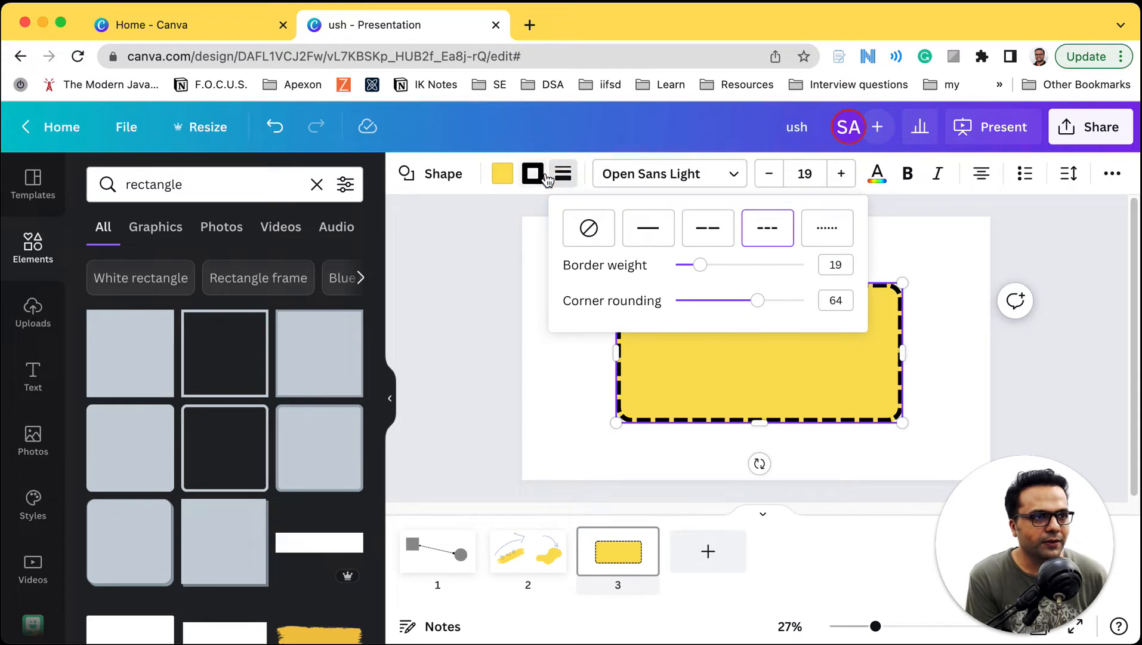
click(534, 174)
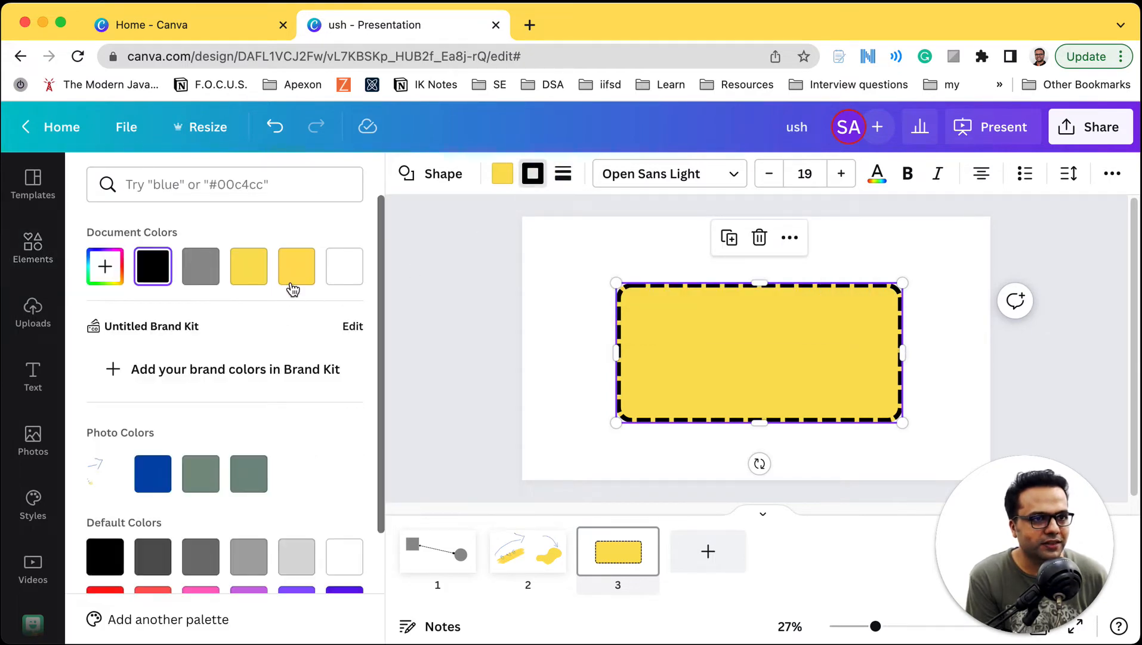
click(117, 270)
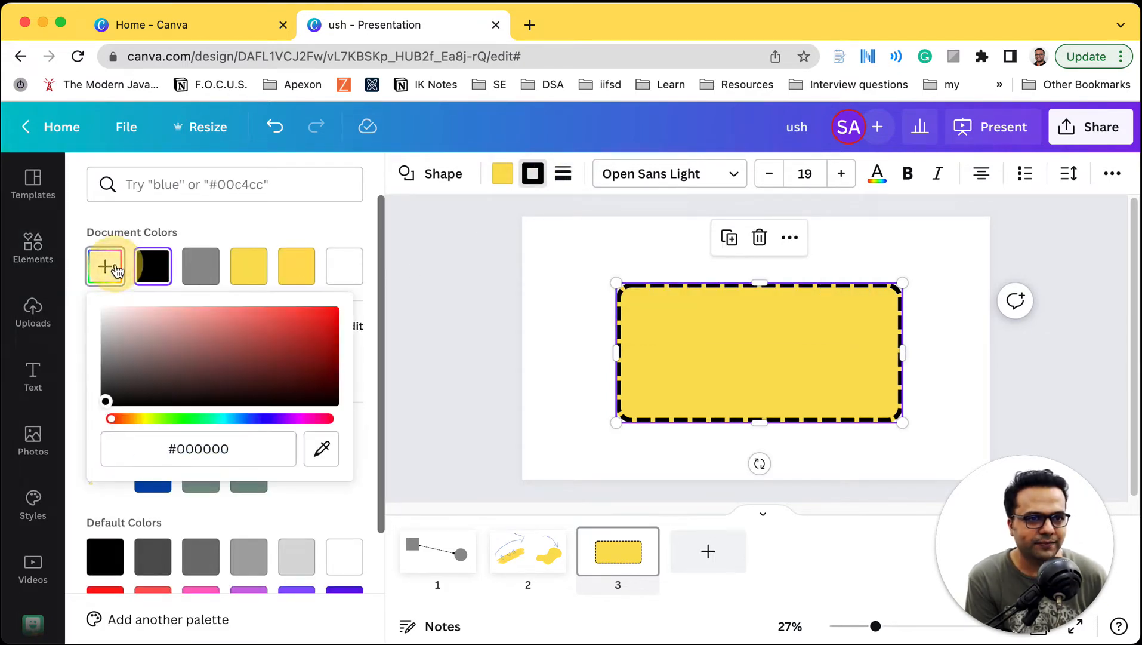
click(291, 276)
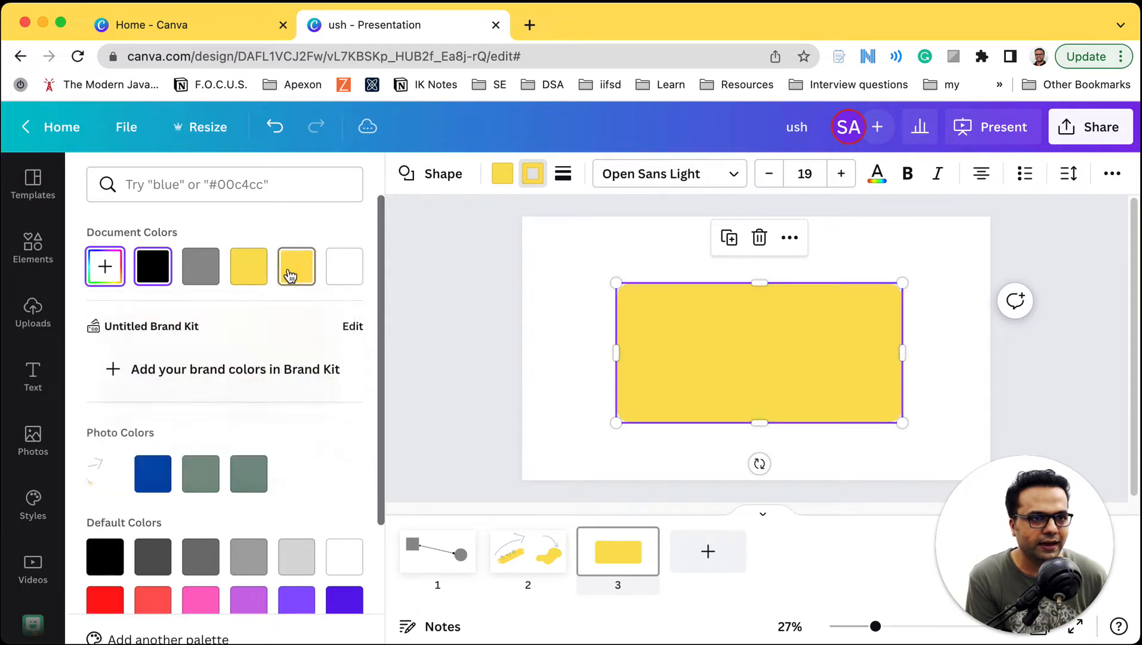
click(118, 267)
mouse_move(259, 313)
mouse_down()
mouse_move(303, 334)
mouse_move(354, 398)
mouse_up()
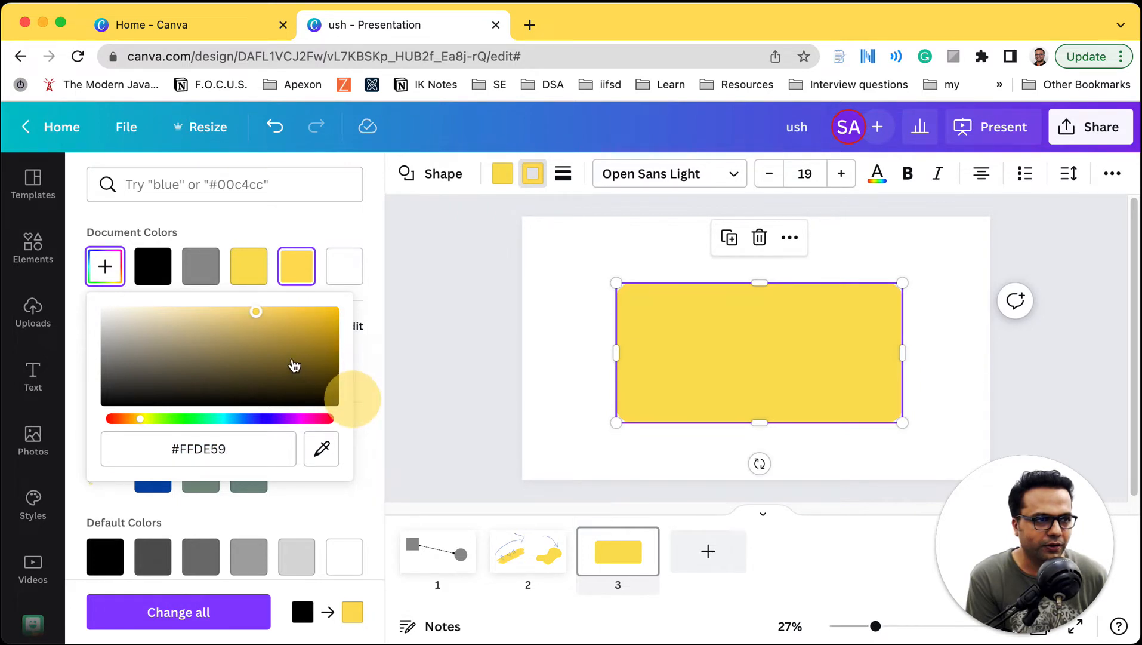
mouse_move(311, 351)
mouse_down()
mouse_move(321, 369)
mouse_move(308, 326)
mouse_up()
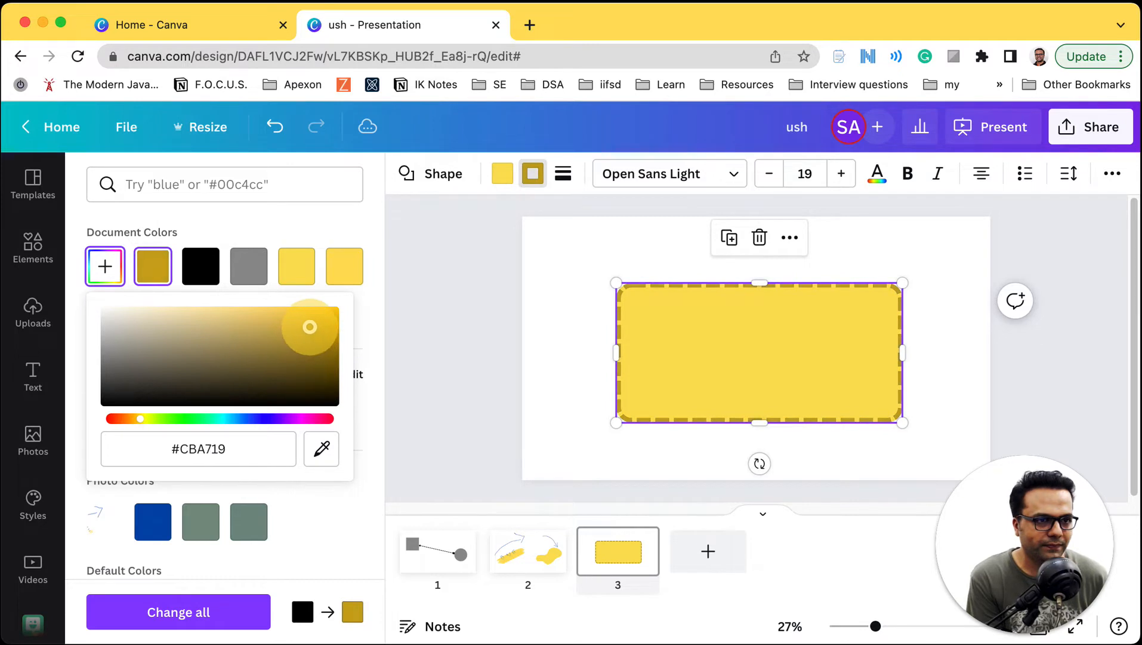
click(471, 289)
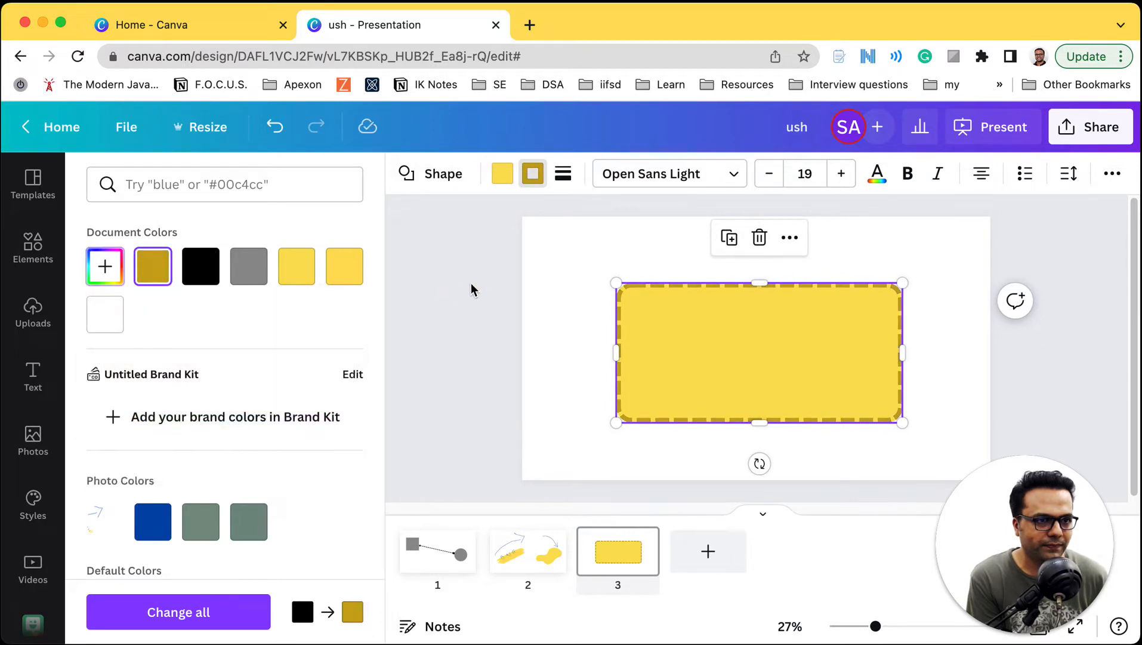
click(531, 299)
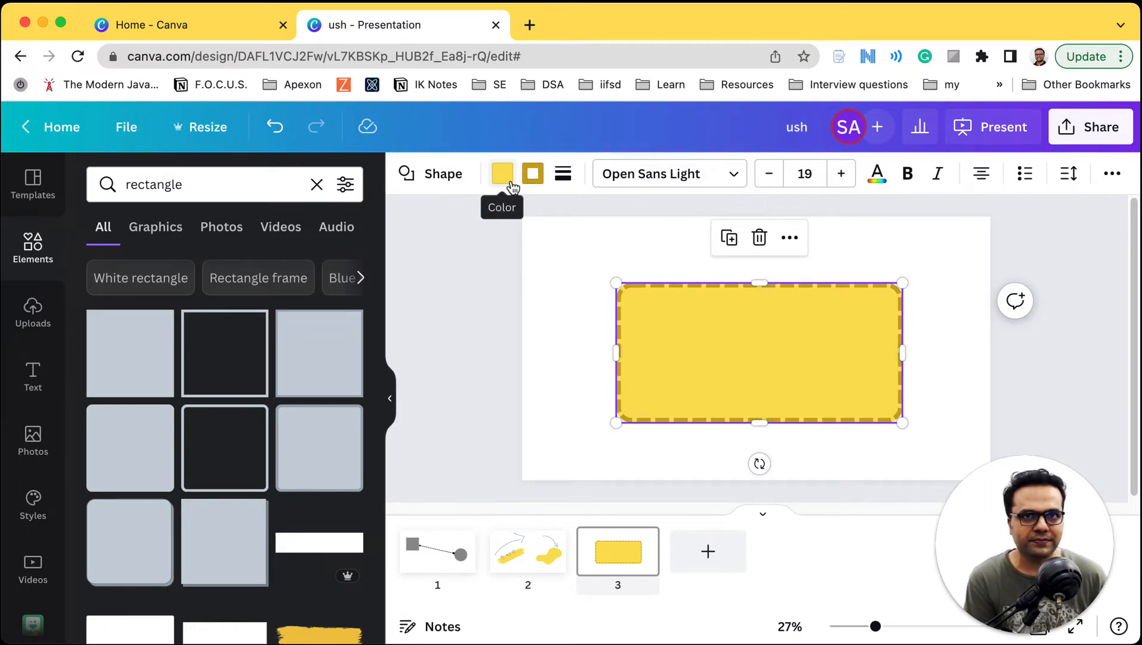
Add the text "OBJECTS" inside the yellow rectangle and set its font size to 50
click(738, 355)
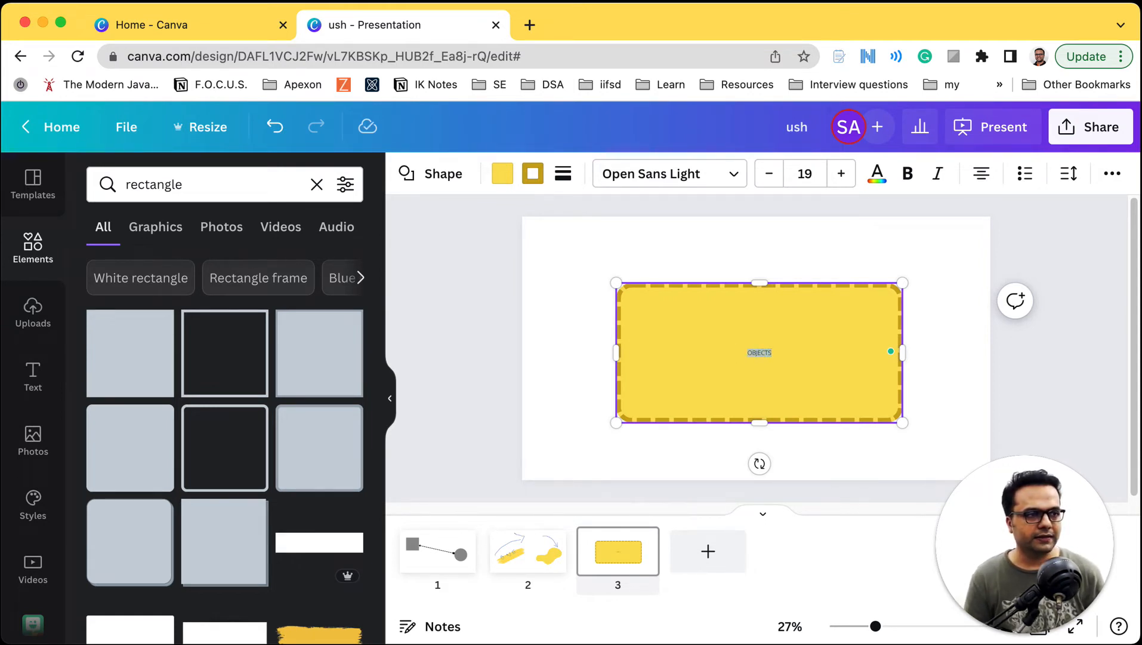
click(842, 173)
click(842, 174)
click(842, 174)
click(842, 174)
click(842, 174)
click(802, 173)
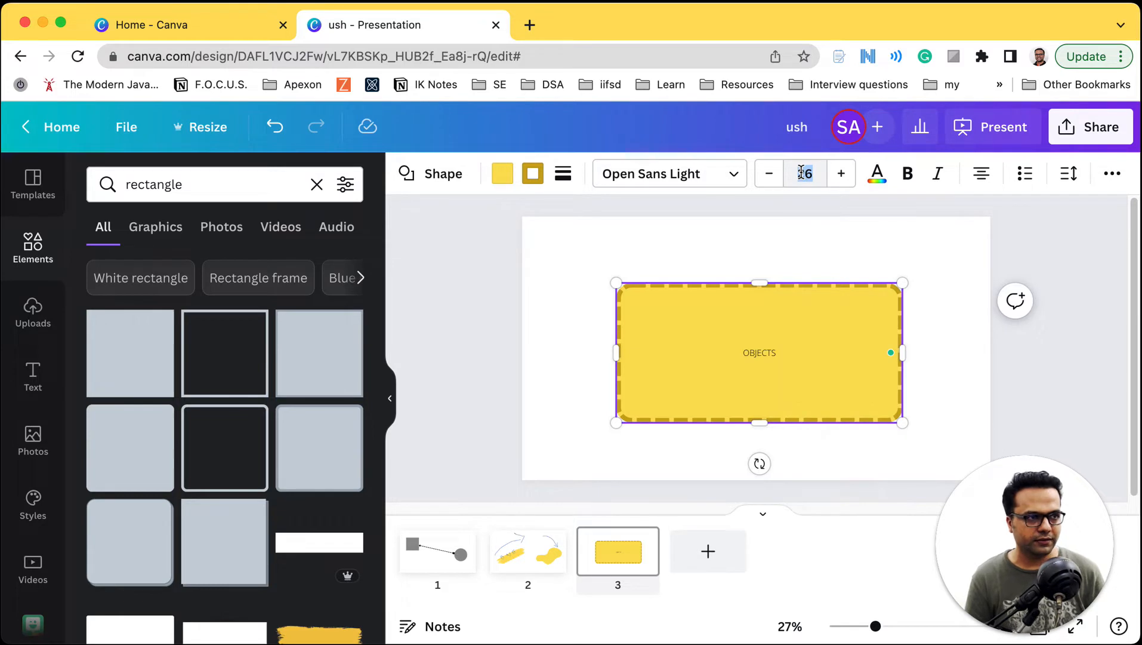
text(50)
key(Return)
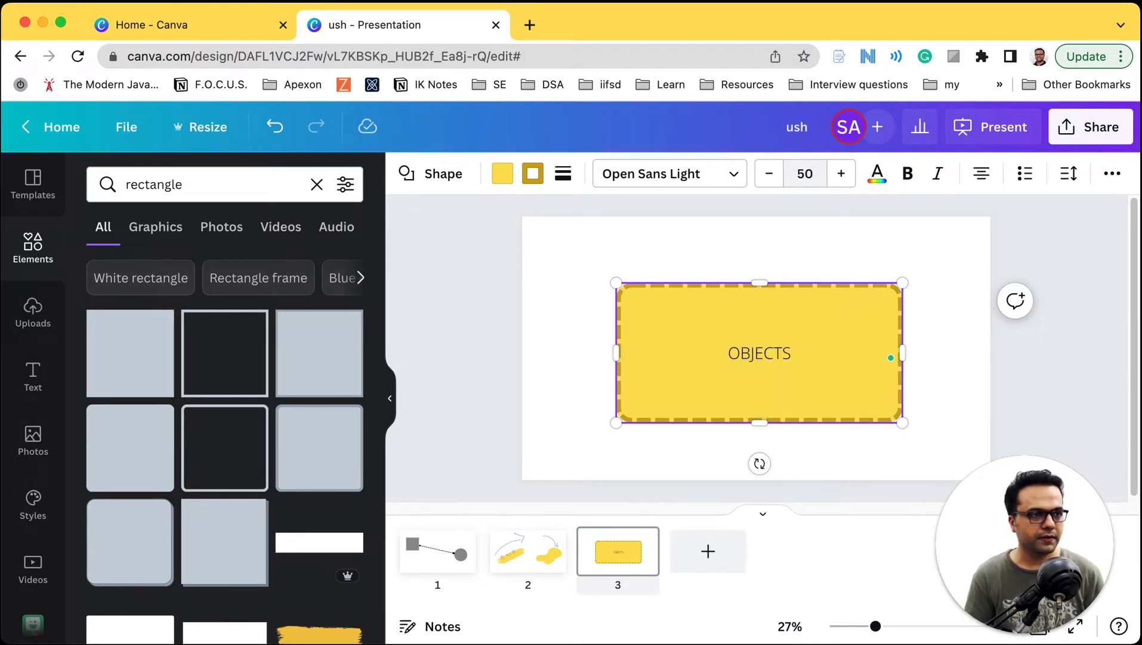
double_click(765, 351)
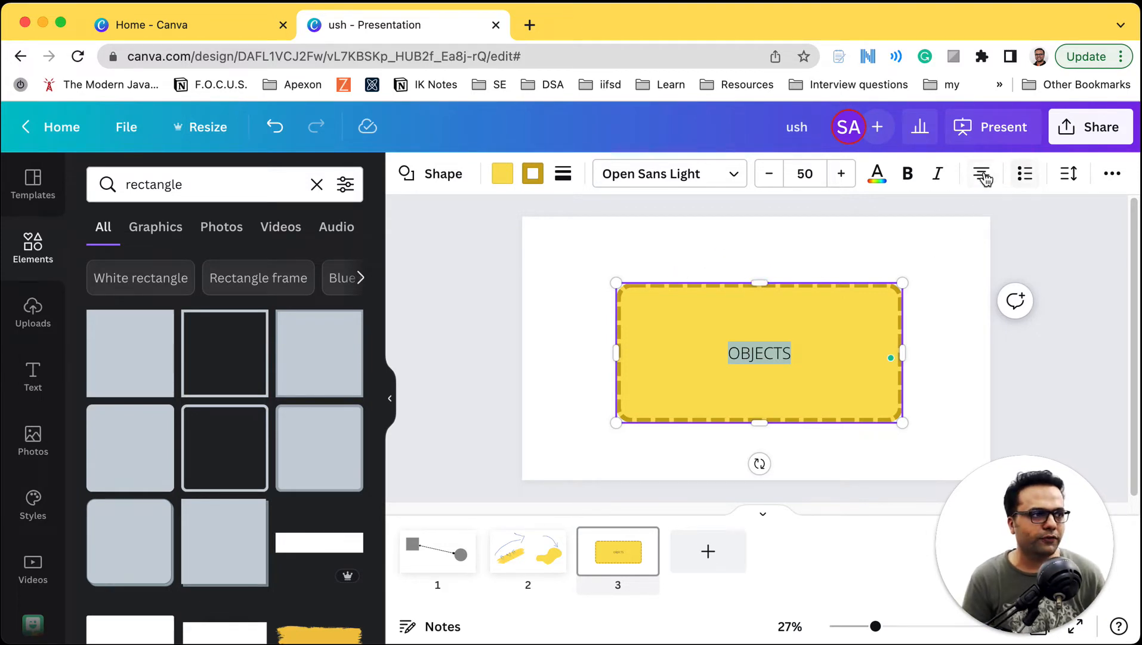
click(657, 267)
Switch to the Notion notes and review the Essential concepts list up to the "Copy & paste style" item
key(ctrl+Left)
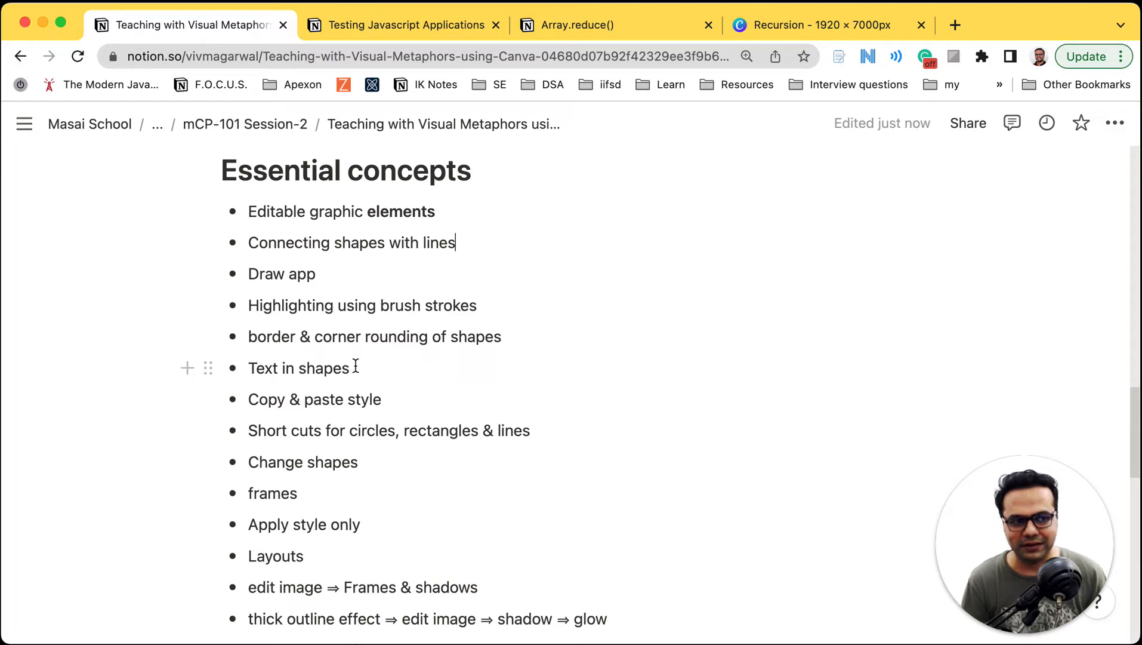
drag(356, 368, 249, 211)
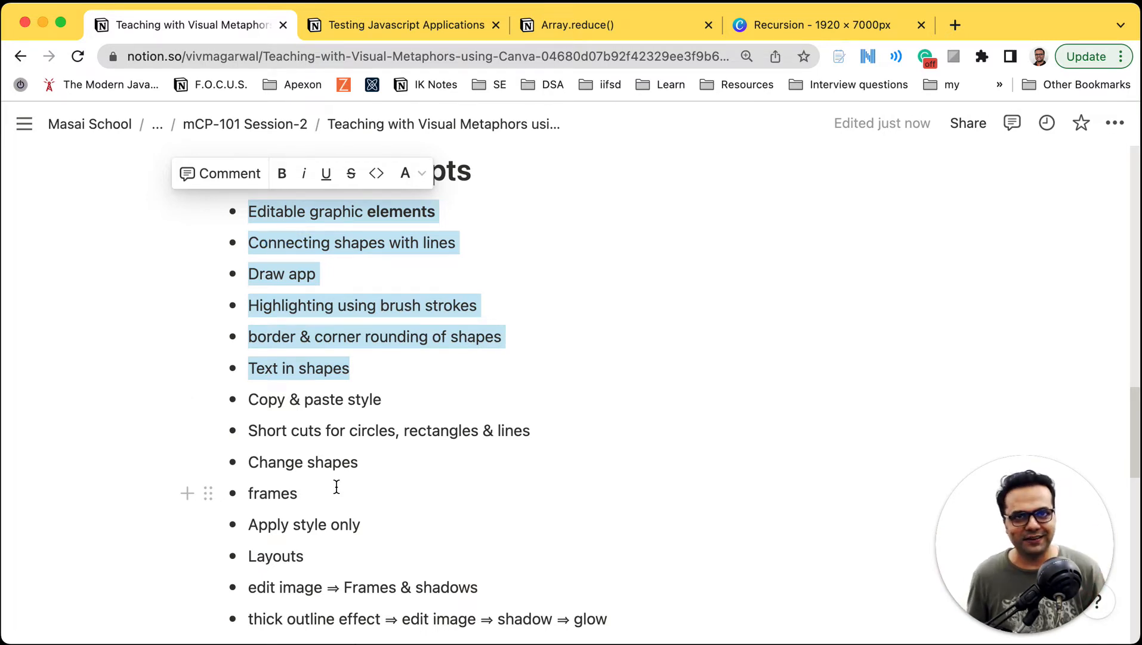
scroll(337, 481, down, 3)
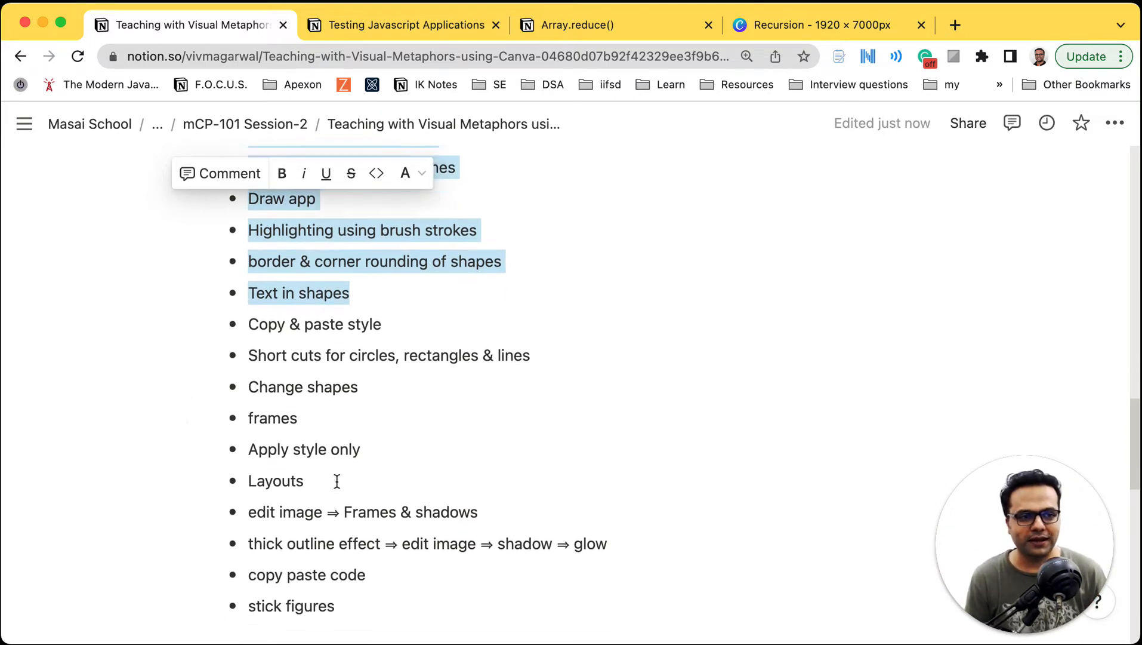
click(405, 307)
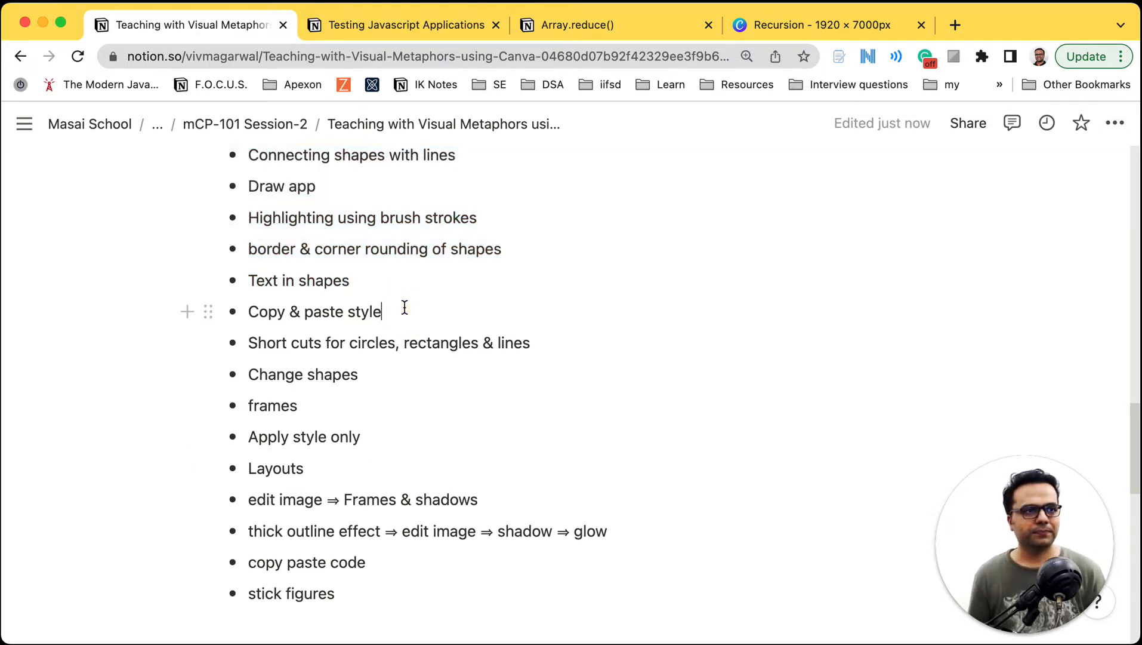
Back in Canva on the first slide, set the dashed connecting line's weight to 14 and its color to yellow
key(ctrl+Right)
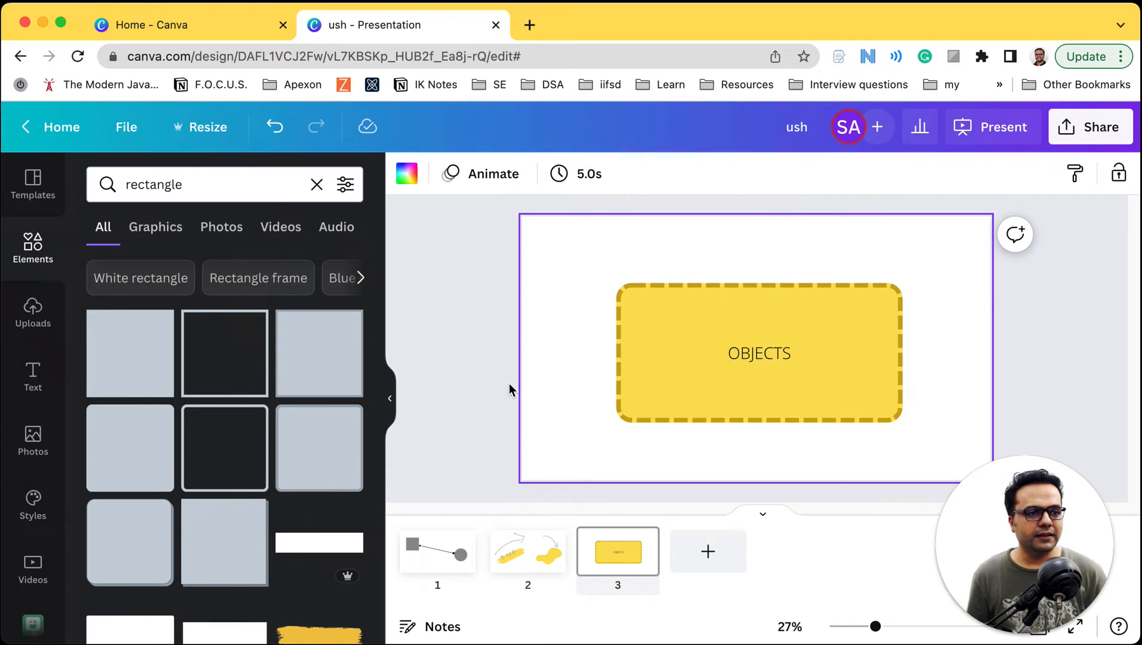
click(454, 549)
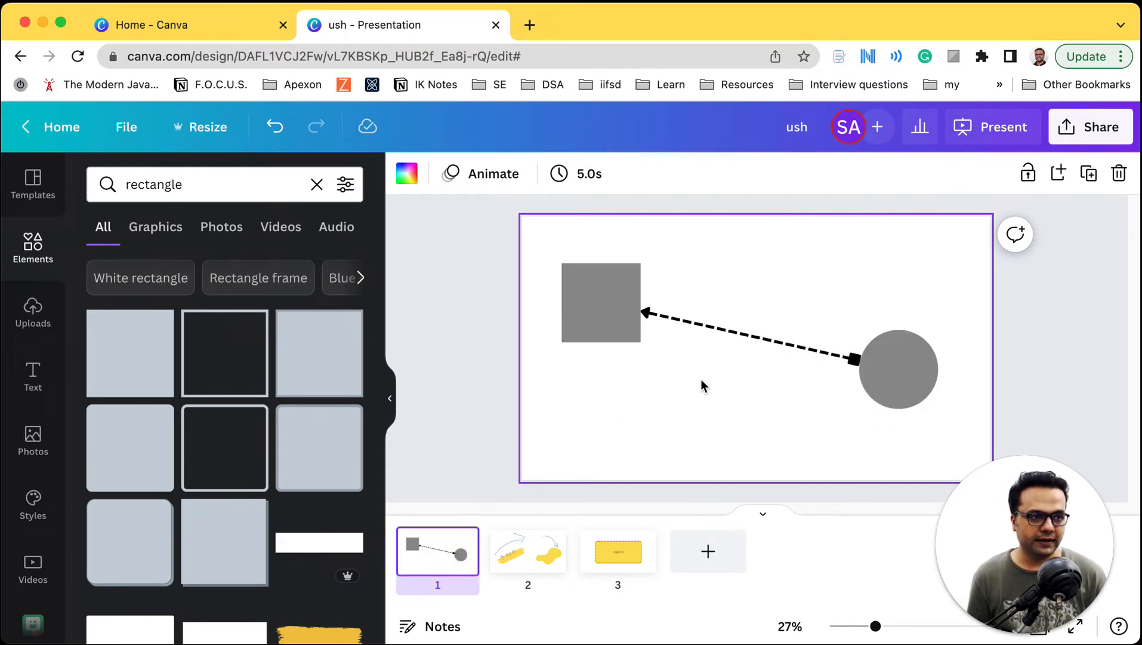
click(729, 333)
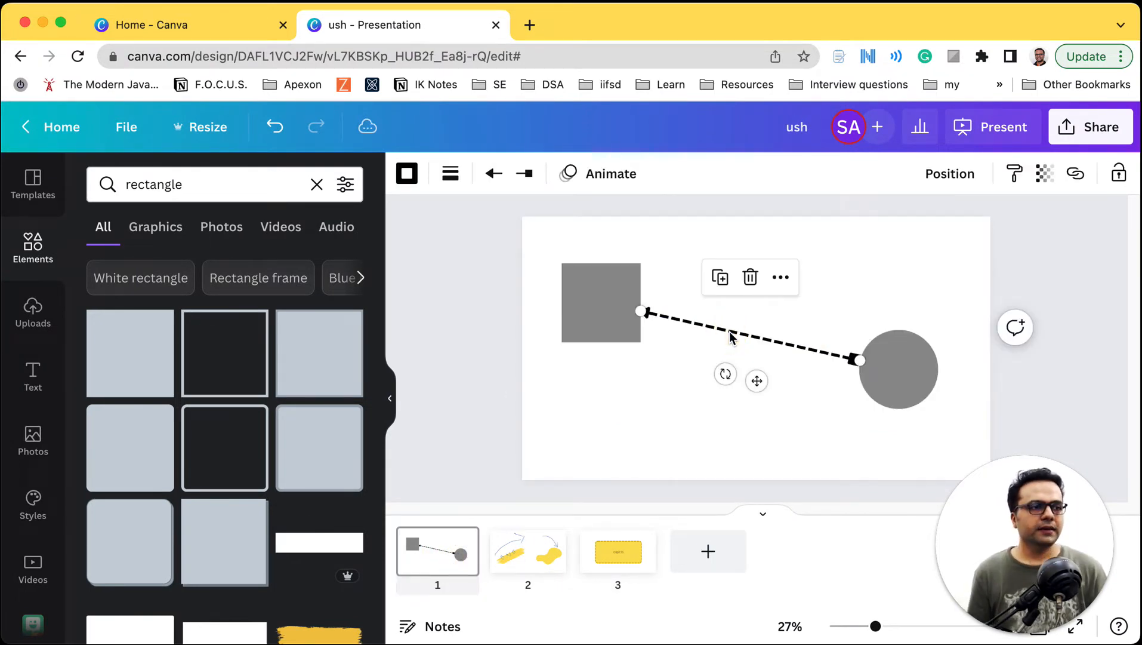
click(450, 174)
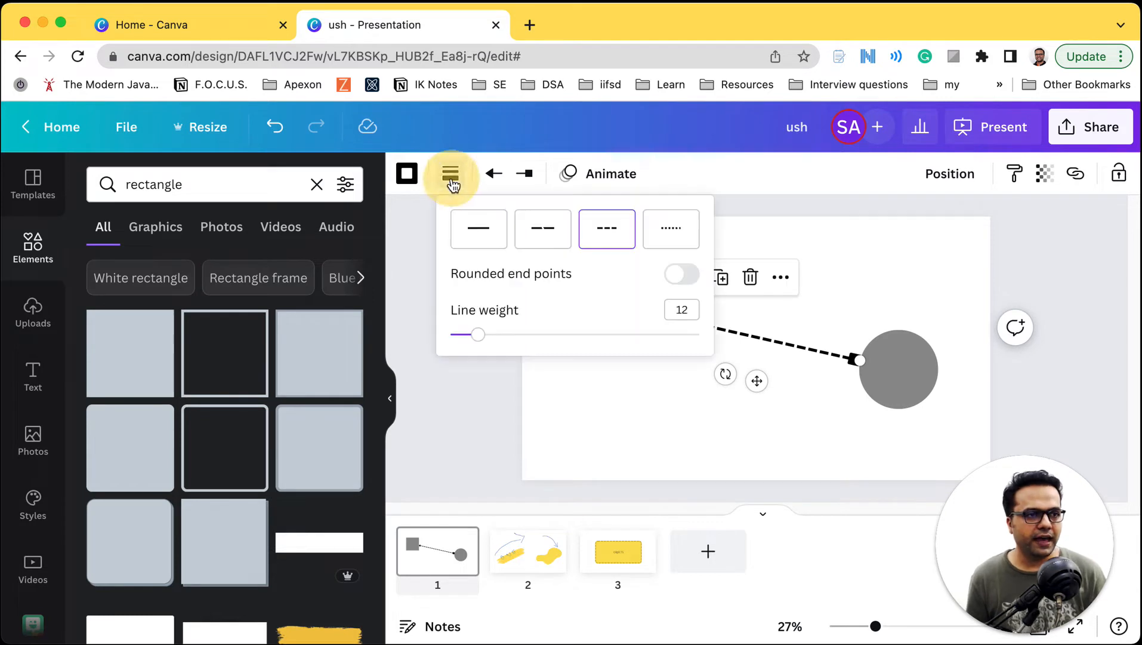
mouse_move(478, 335)
mouse_down()
mouse_move(498, 335)
mouse_move(483, 336)
mouse_up()
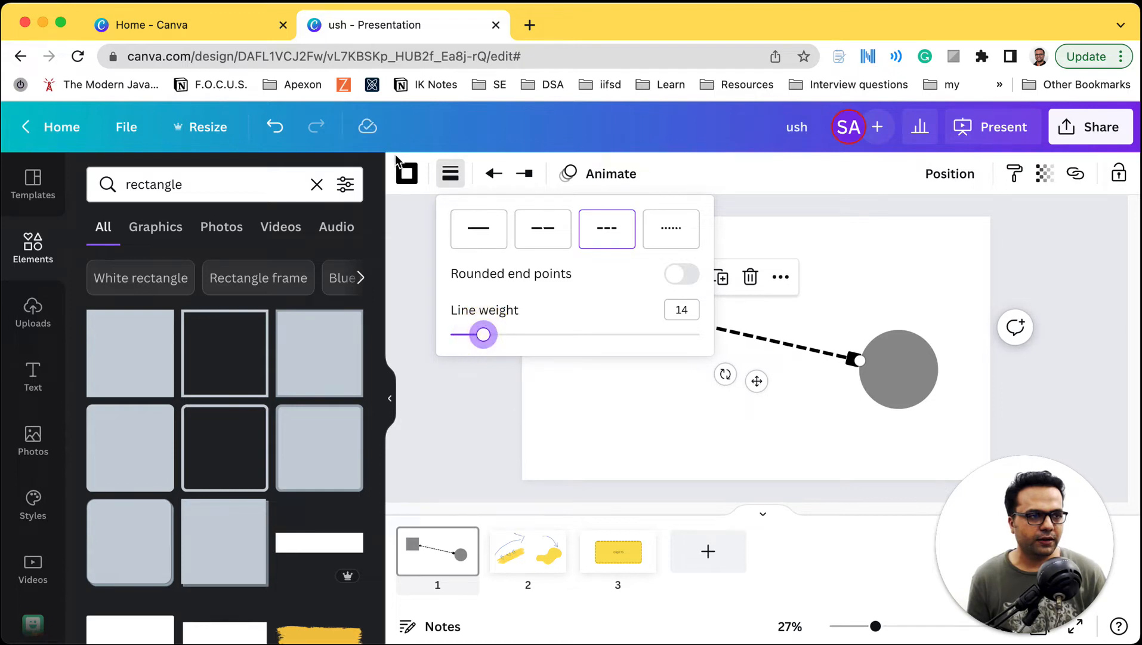
click(405, 176)
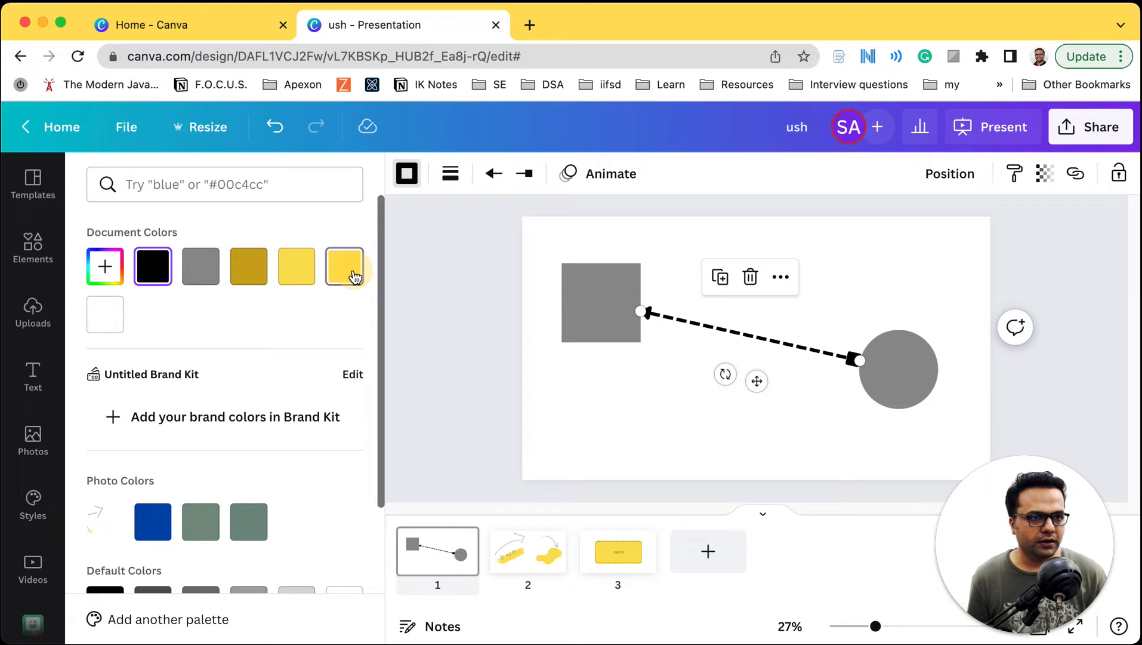
click(345, 273)
click(623, 395)
Move the circle and the square to the upper part of the first slide so they line up horizontally
drag(903, 372, 902, 268)
click(588, 308)
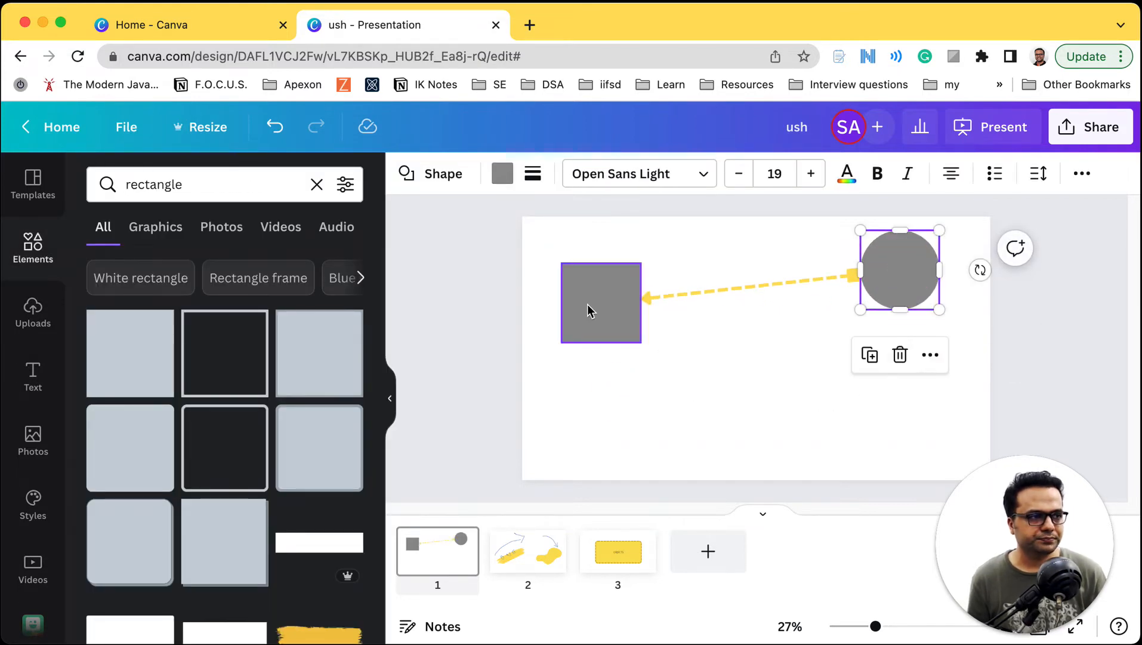
drag(577, 286, 564, 253)
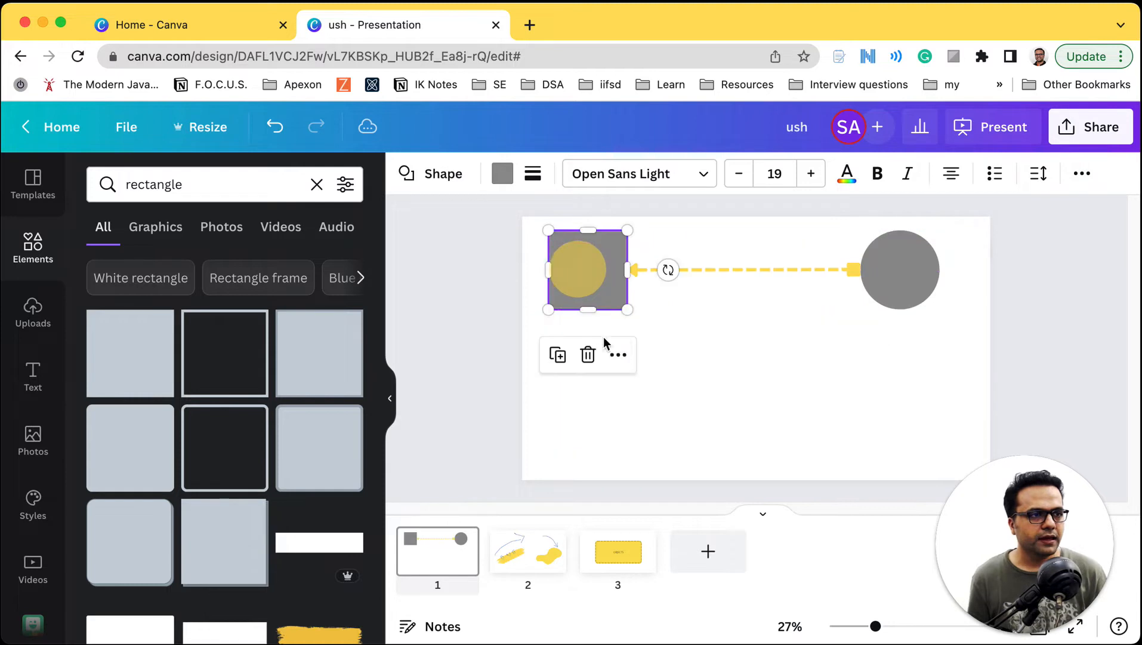
click(618, 355)
click(557, 357)
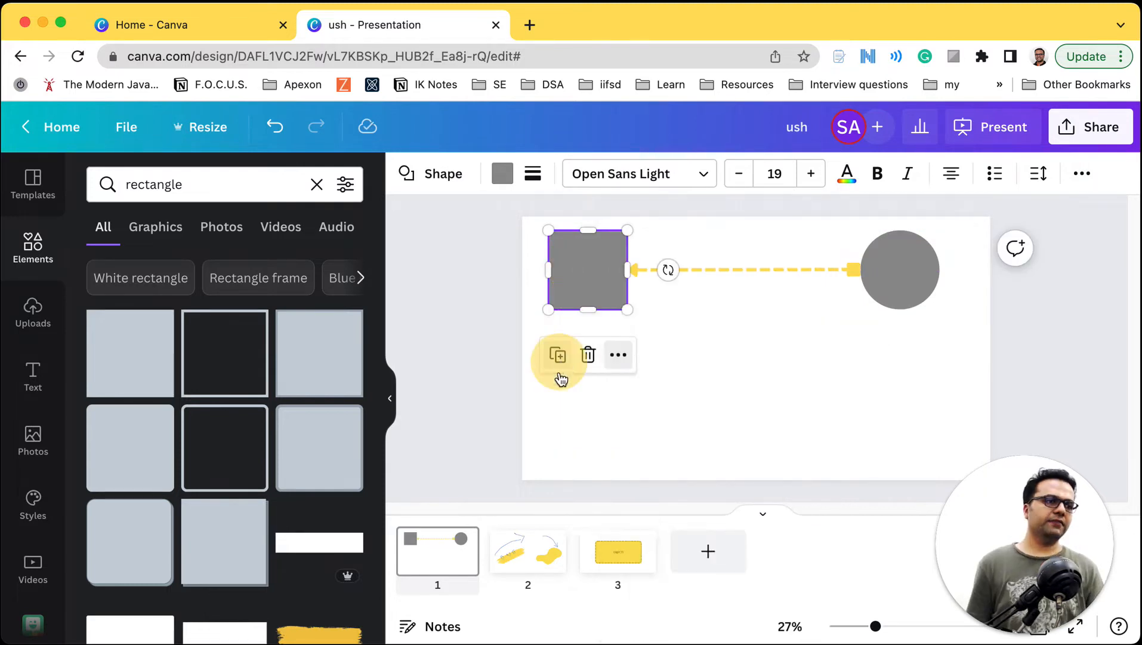
click(557, 357)
click(571, 442)
drag(614, 288, 637, 398)
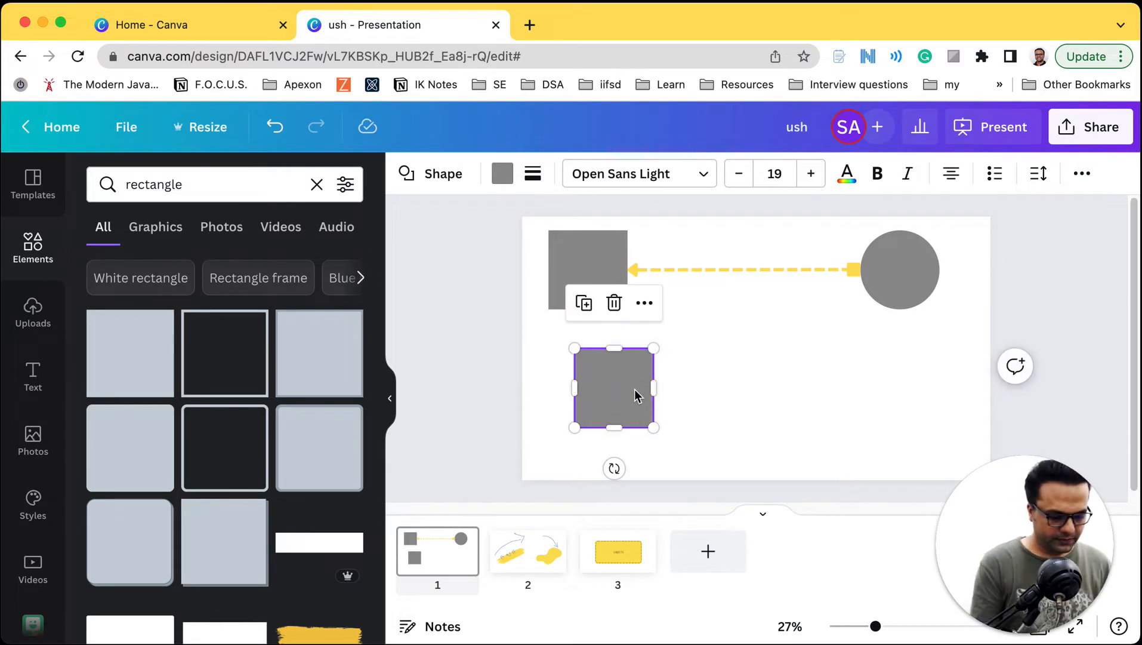
key(Delete)
Duplicate the square, circle and connecting line below the originals, and delete the copied line
drag(576, 358, 890, 237)
drag(881, 292, 883, 396)
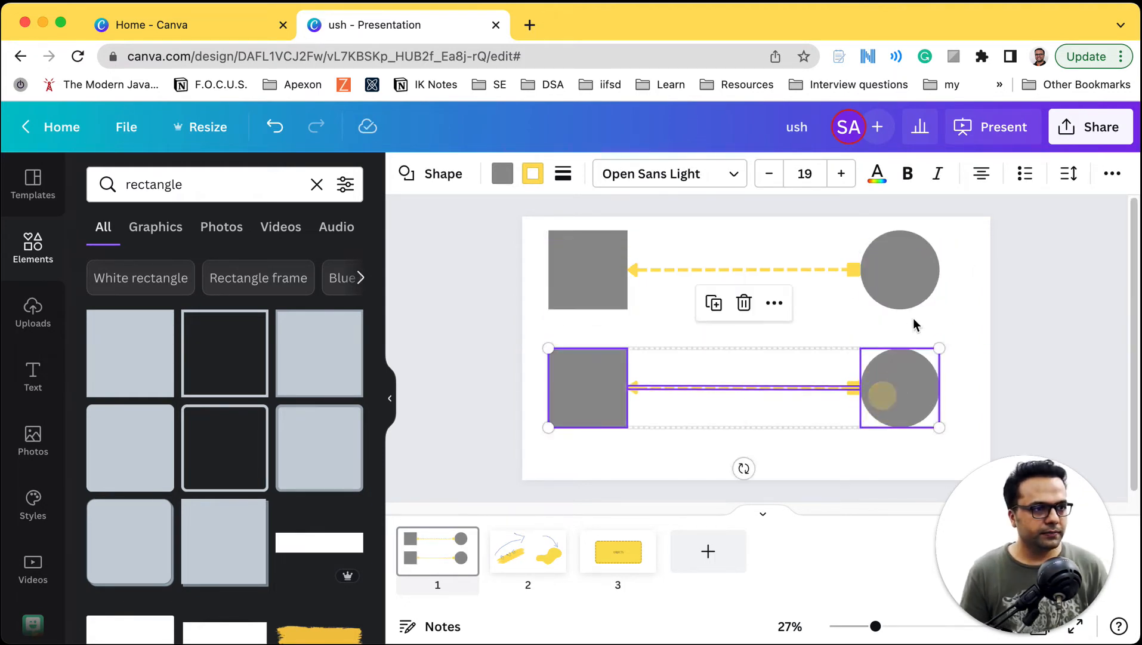
click(943, 319)
click(797, 389)
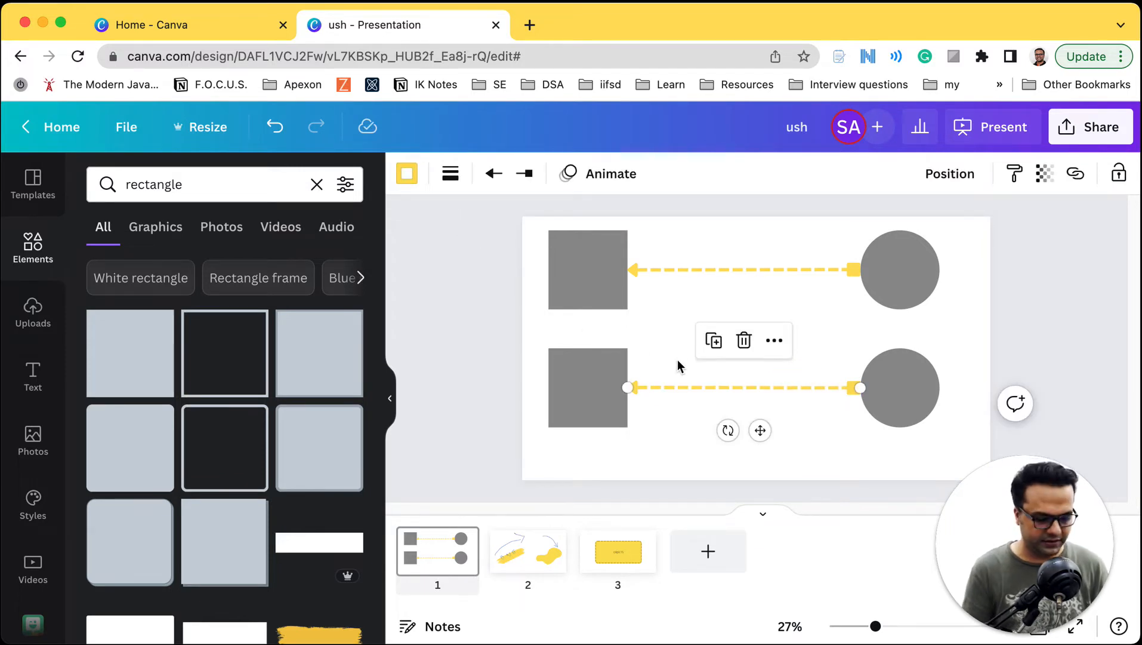
key(Delete)
Give the upper square and circle a yellow fill and a black dashed border, with the square's corners rounded
click(583, 265)
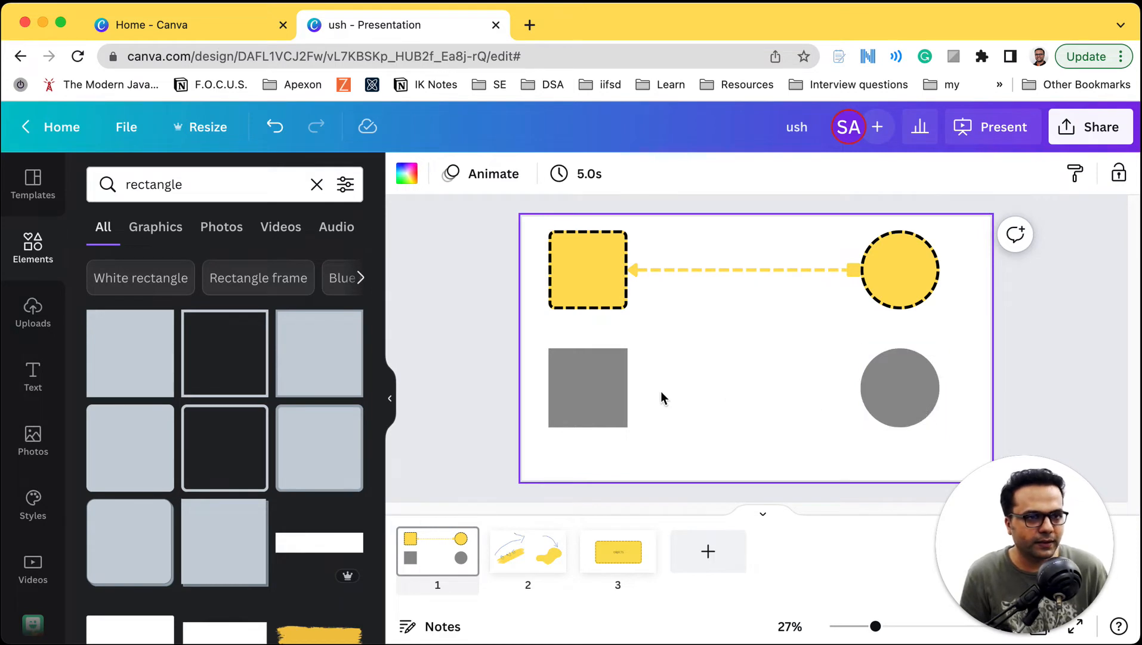
Search the elements for "line" and connect the lower gray square to the lower gray circle with the solid arrow line
double_click(181, 183)
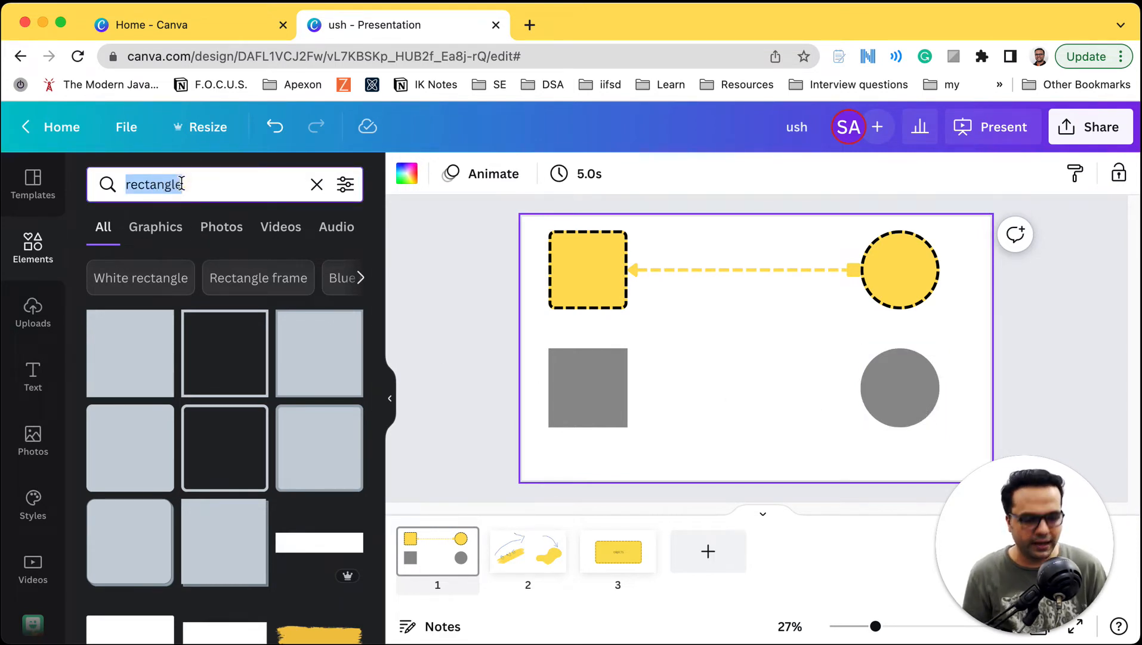
text(line)
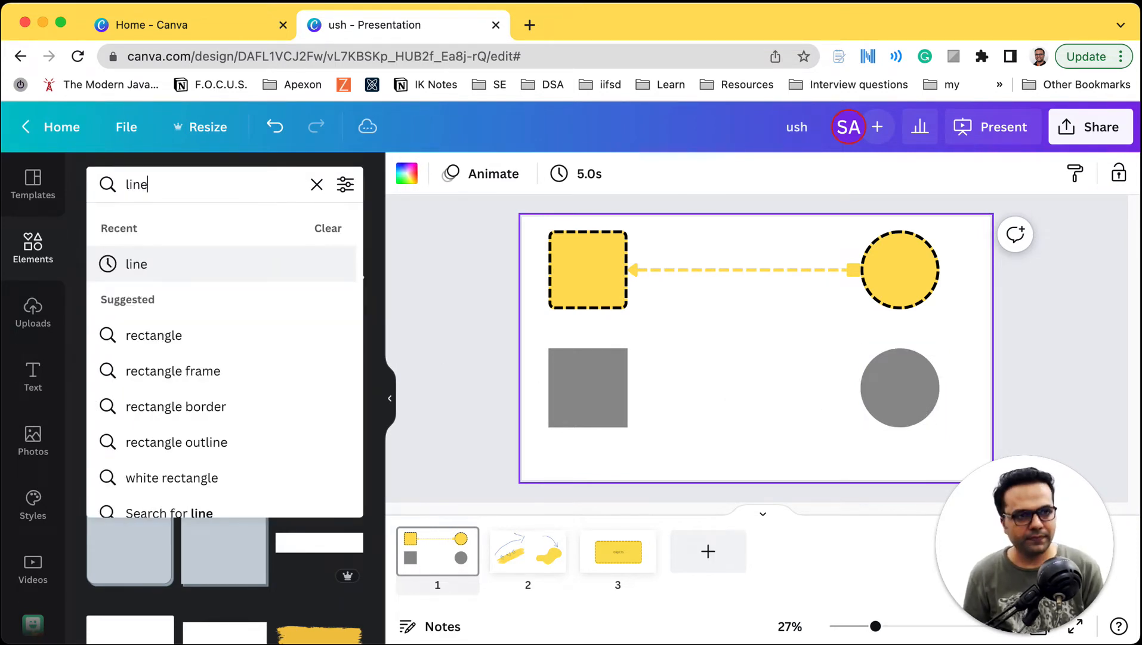
click(156, 263)
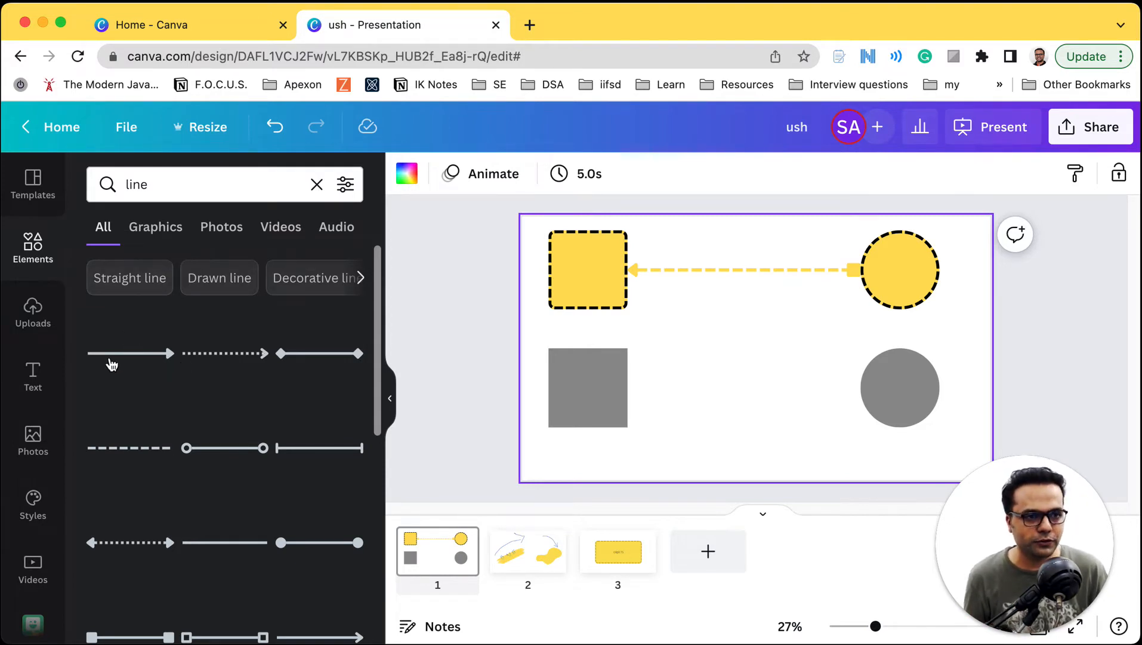
drag(132, 359, 695, 403)
drag(654, 359, 587, 382)
drag(820, 358, 898, 390)
click(776, 428)
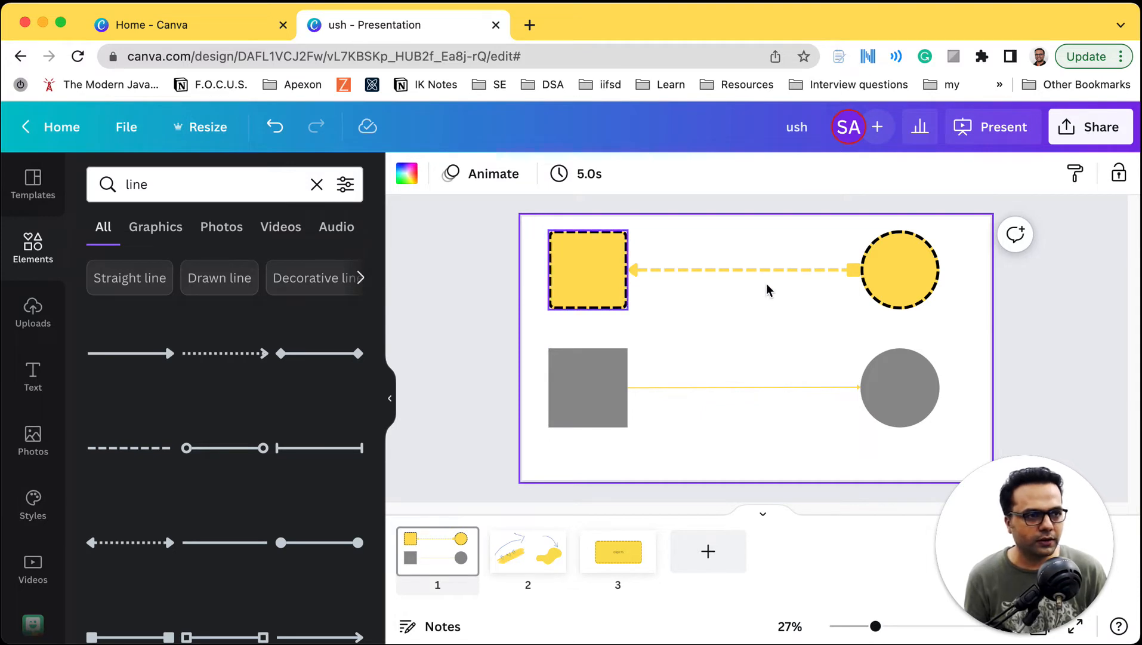
Copy the style of the upper yellow square with the dashed border onto the lower gray square
drag(966, 325, 541, 234)
click(916, 332)
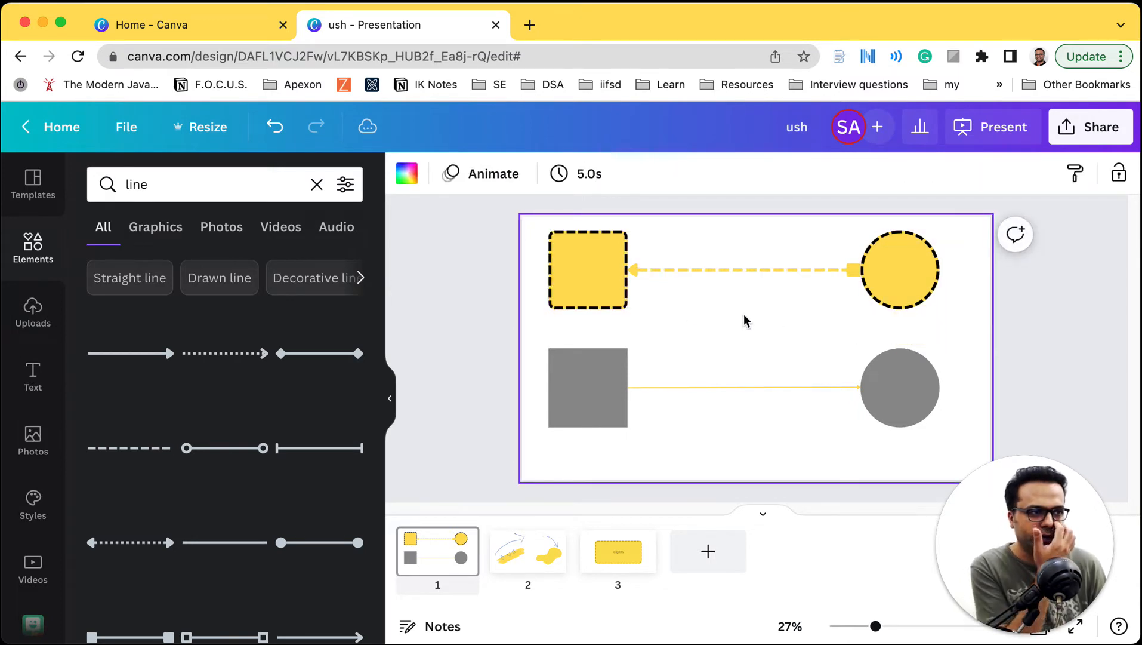
click(576, 292)
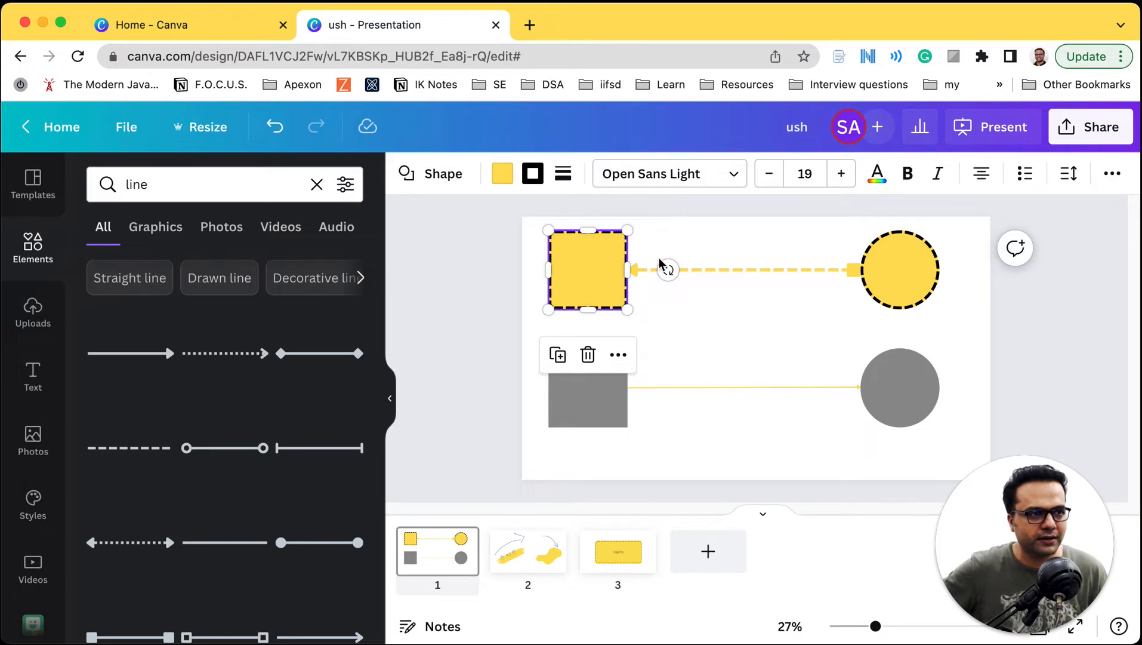
click(1112, 173)
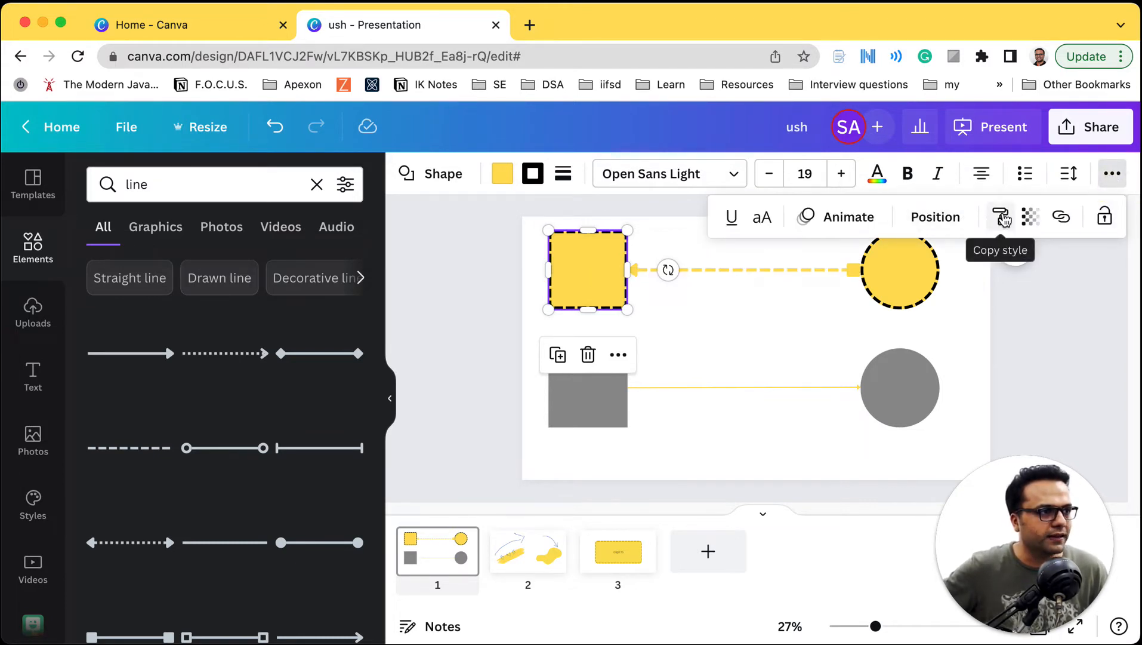
click(1001, 218)
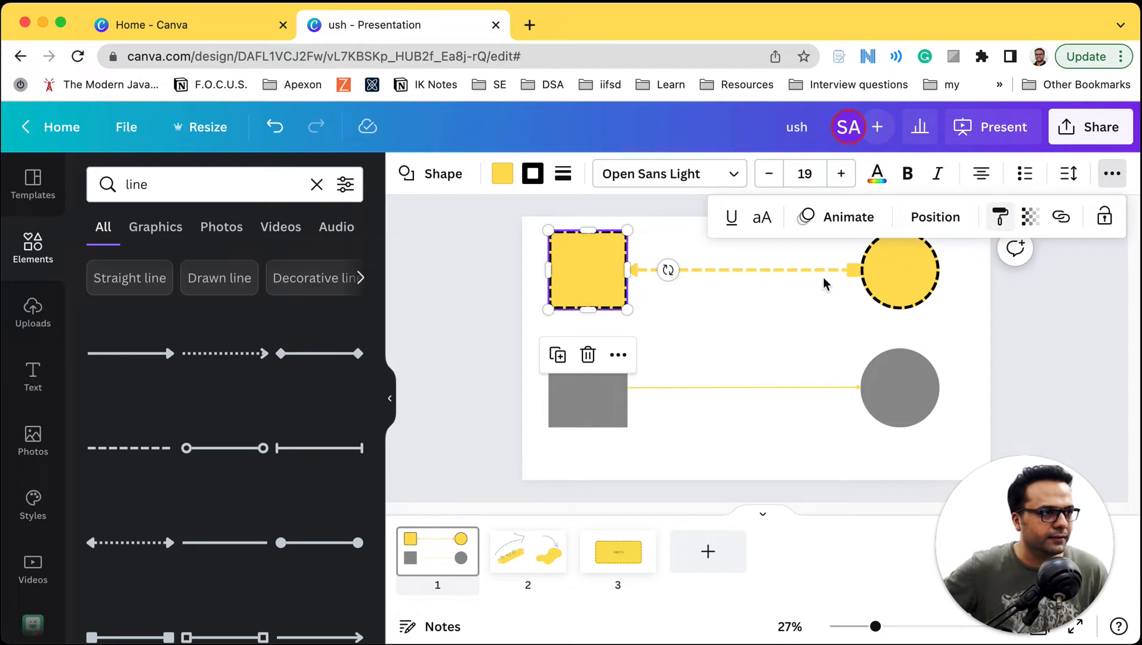
click(590, 402)
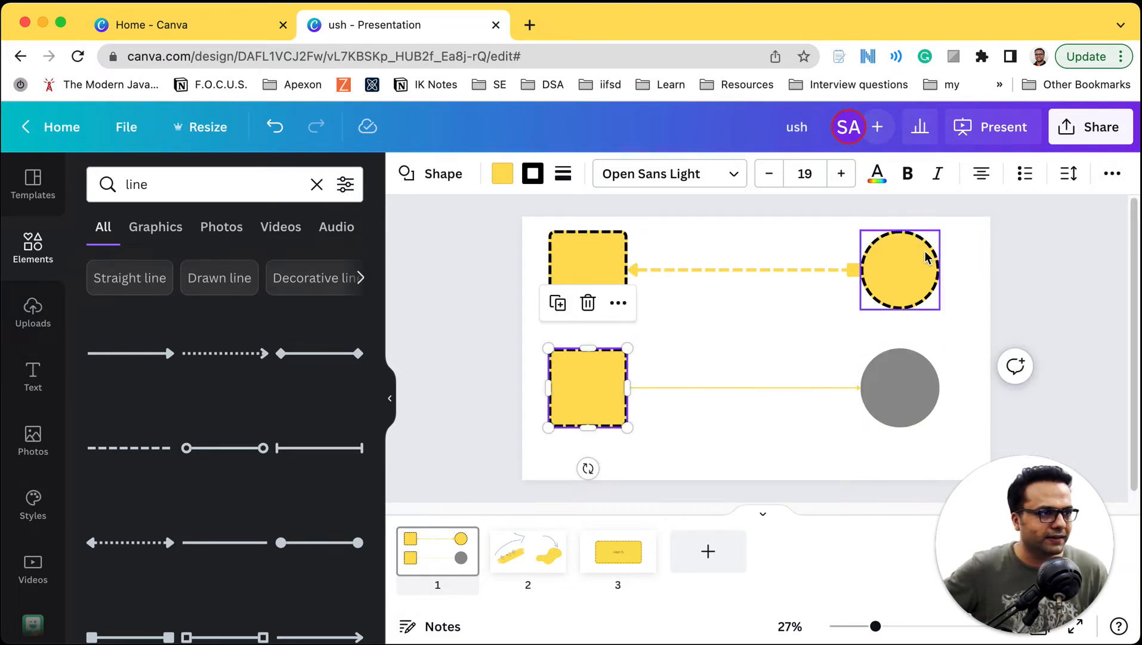
Copy the upper circle's yellow fill and dashed border style onto the lower gray circle
click(917, 264)
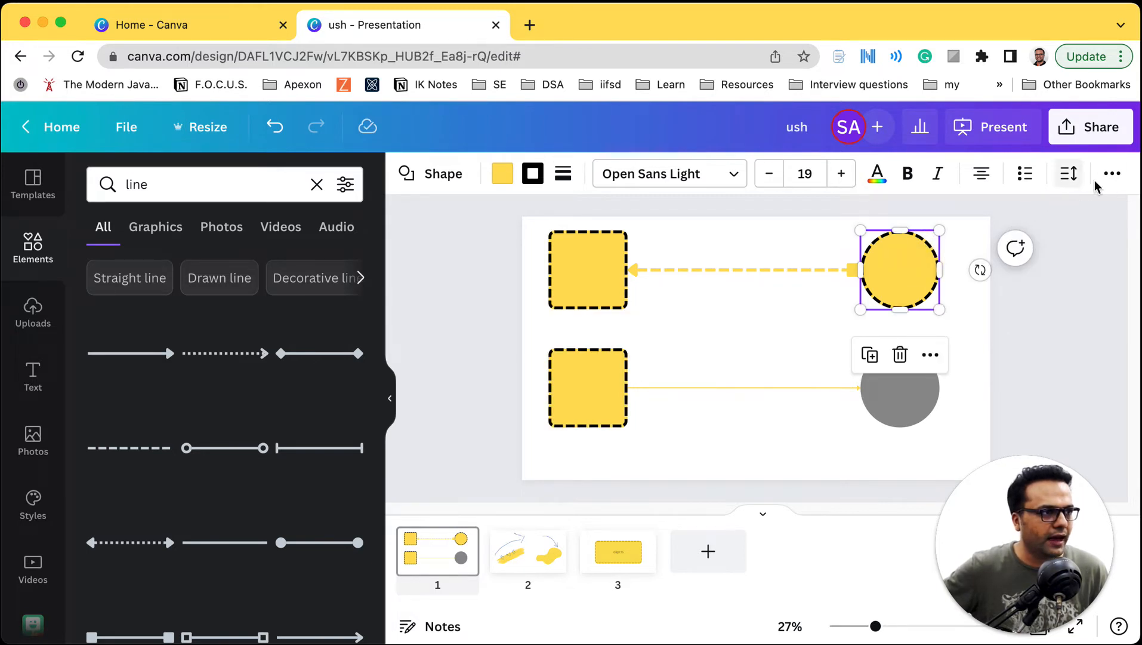
click(1111, 179)
click(1000, 216)
click(888, 396)
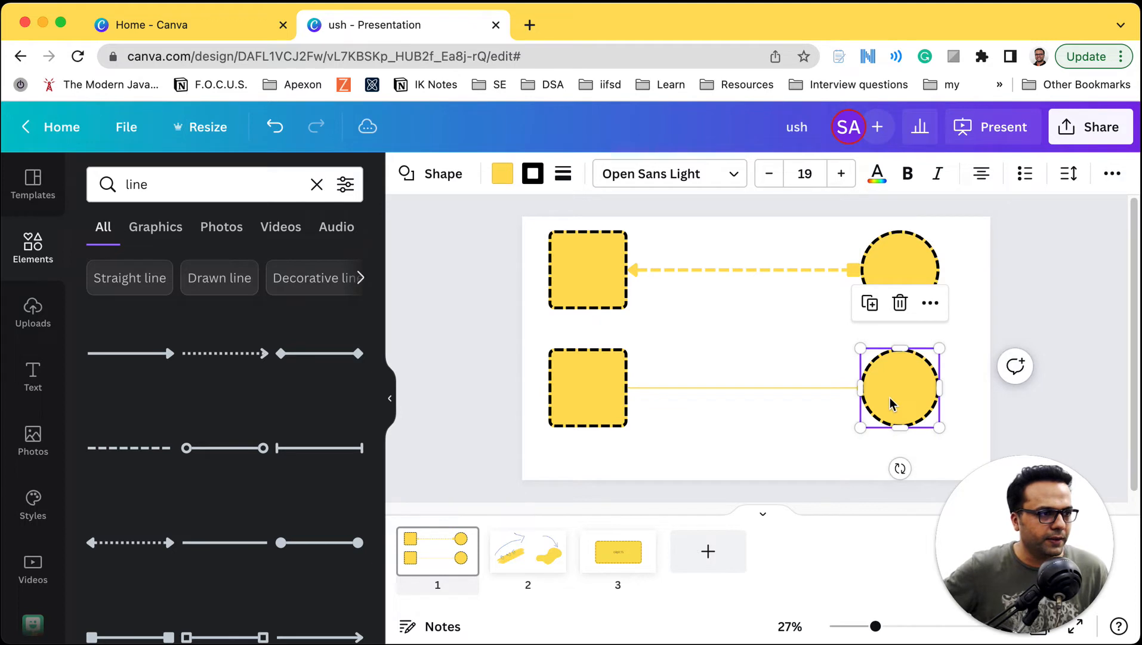
Apply the upper dashed connecting line's style to the thin line between the lower square and circle
click(724, 271)
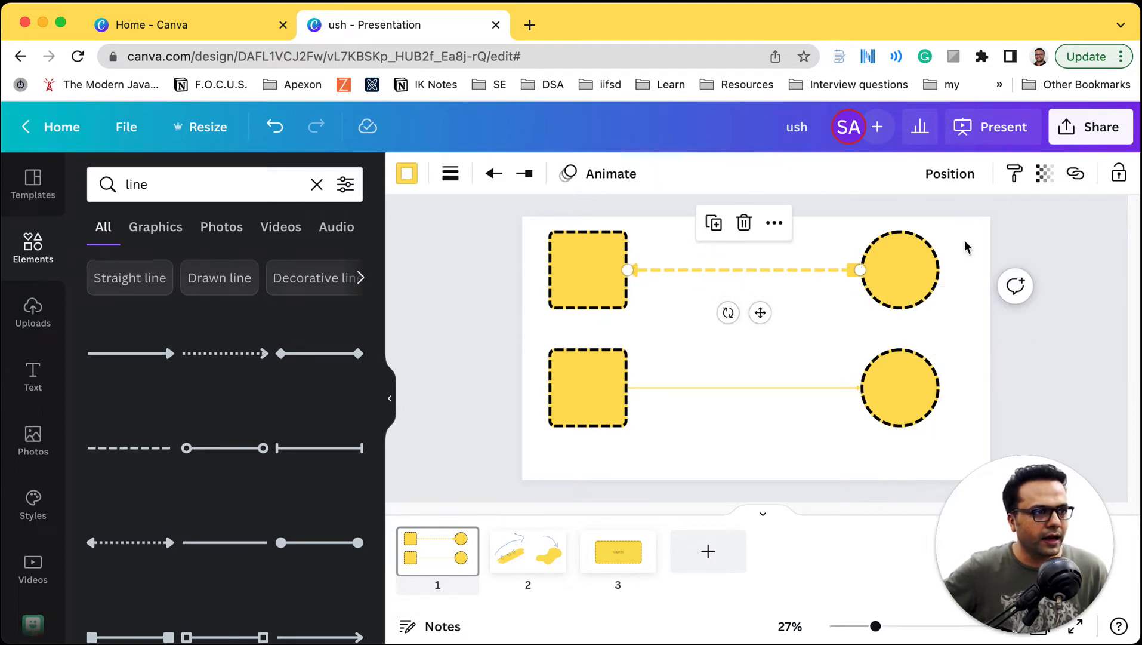
click(1014, 173)
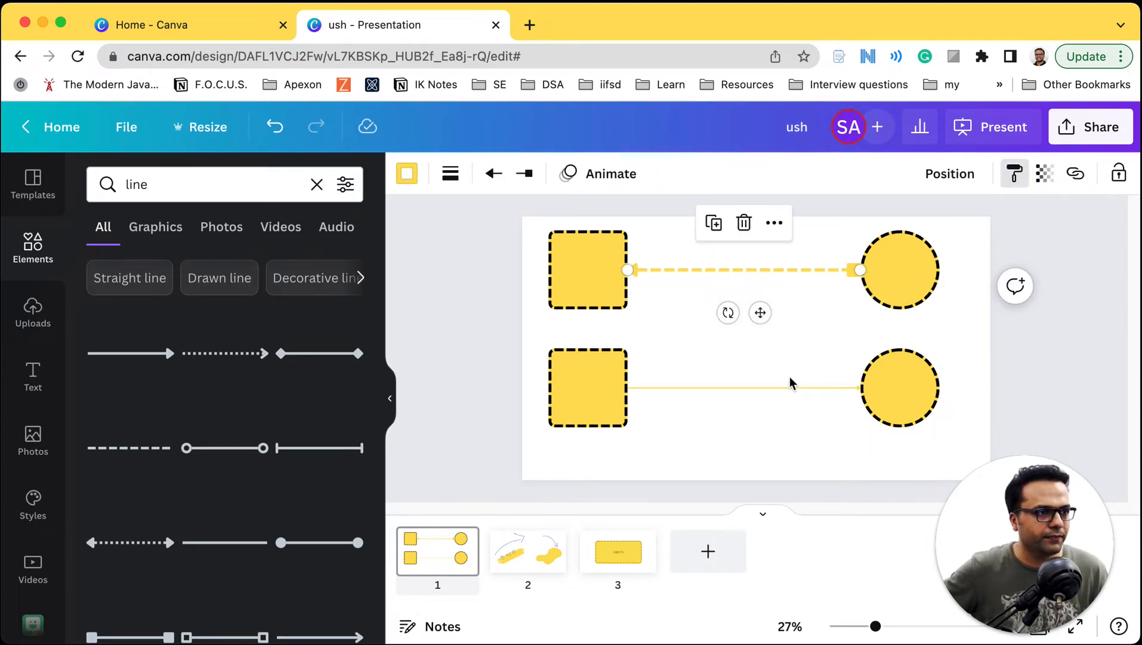
click(779, 390)
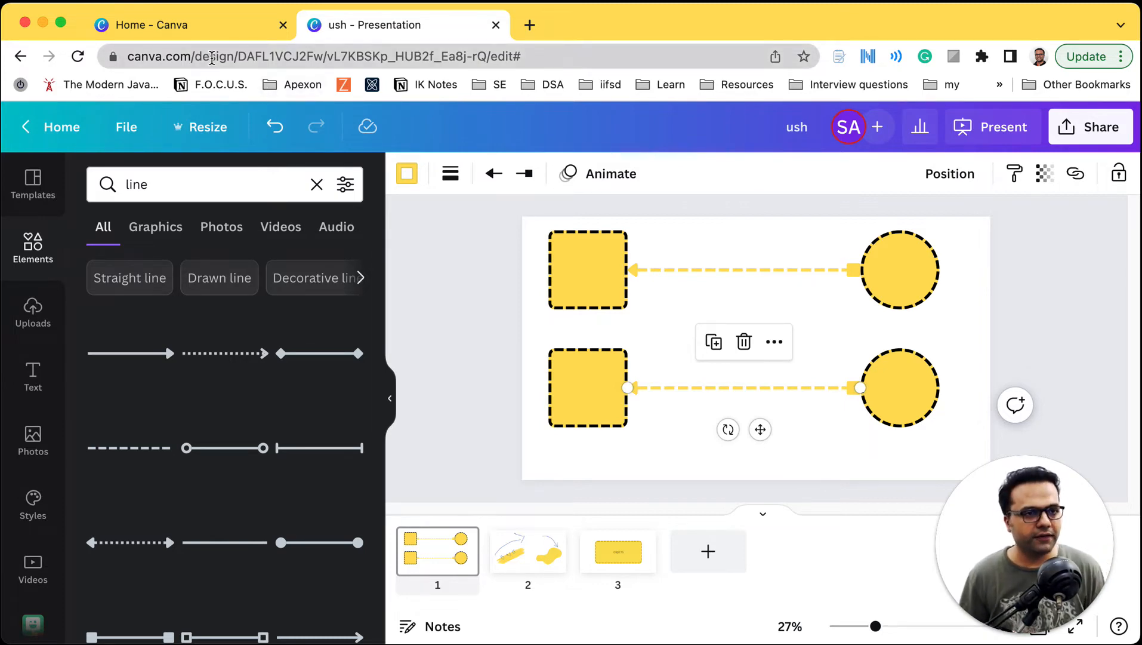
After checking the topic list in Notion, add a fourth slide in Canva and place a circle in the slide's upper-left area
key(ctrl+Left)
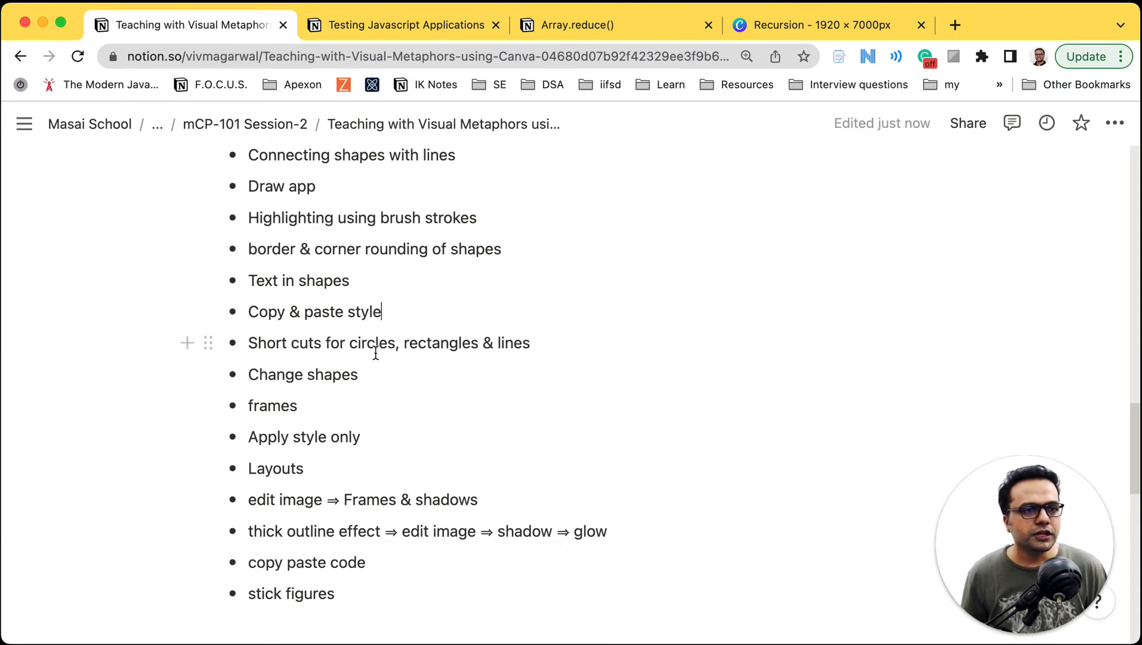
key(ctrl+Right)
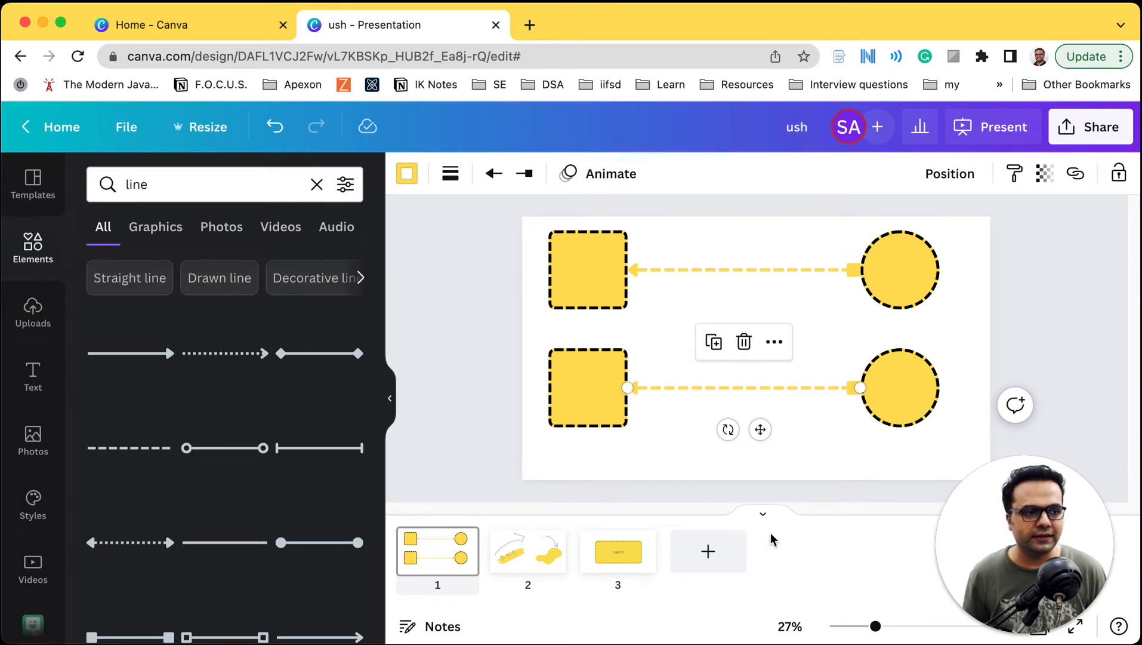
click(710, 551)
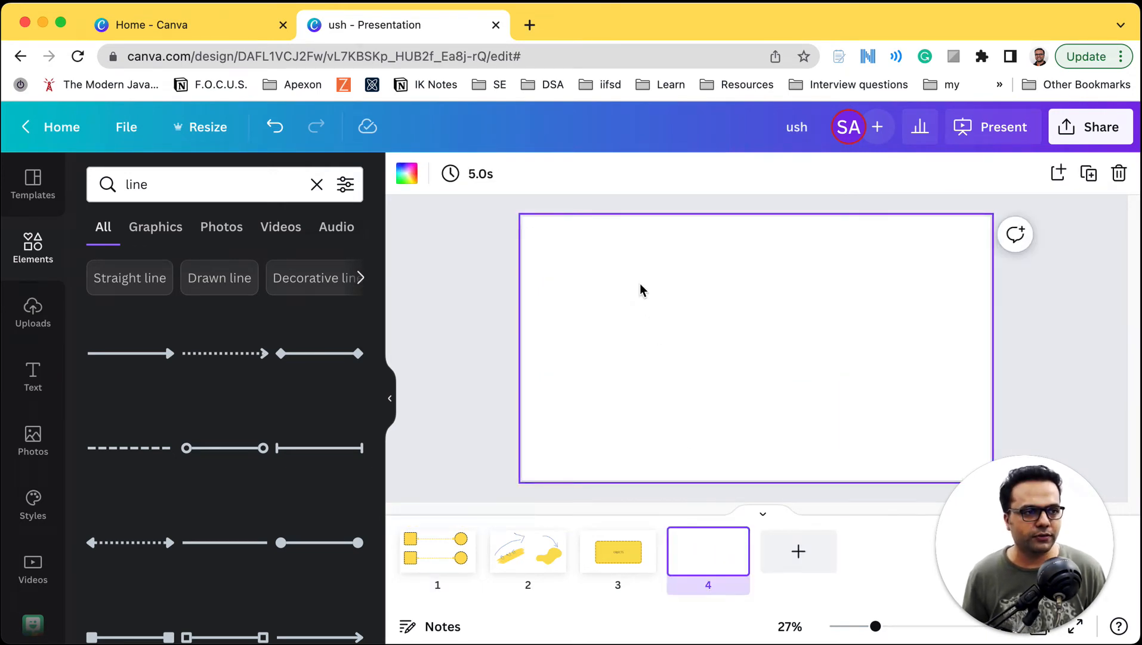
click(640, 285)
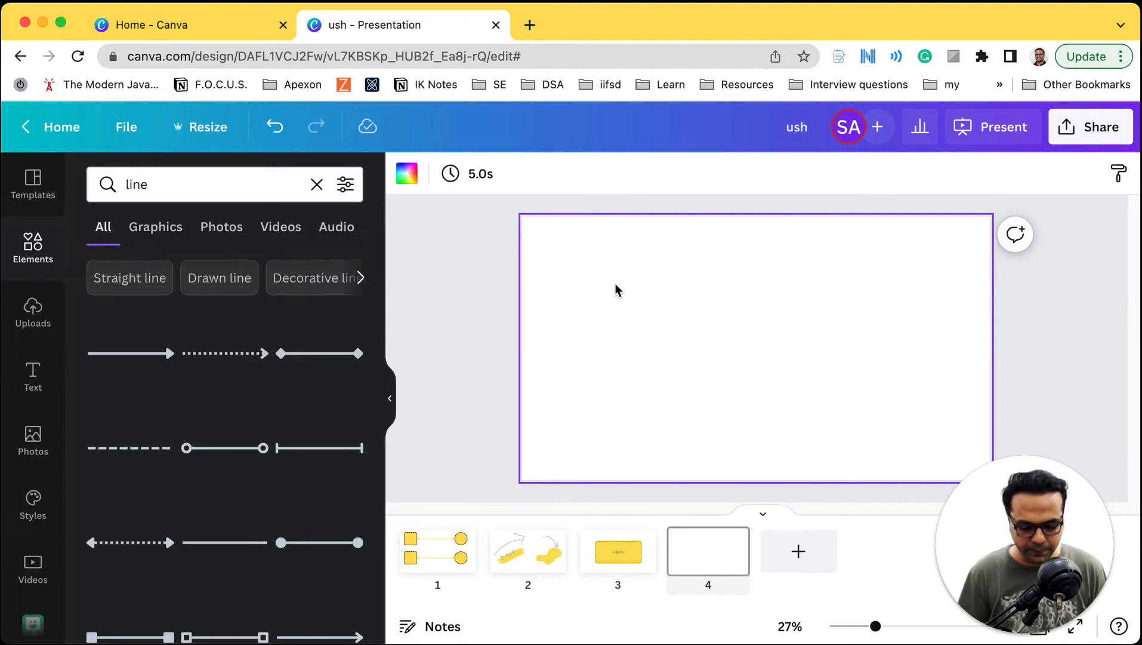
key(super+v)
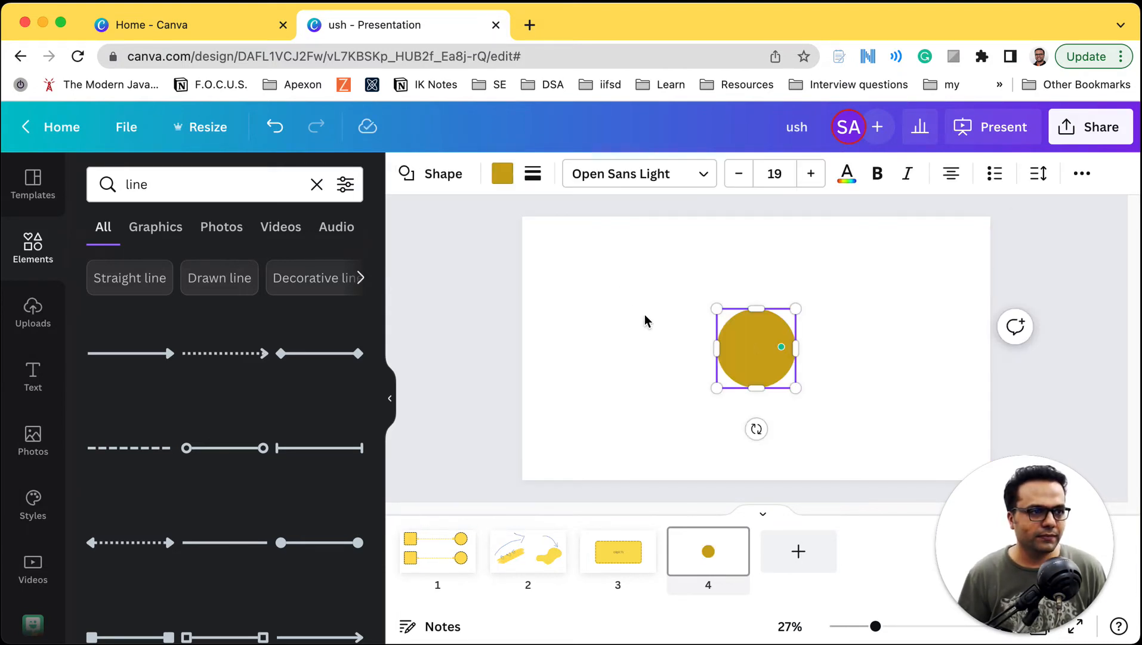
drag(742, 345, 608, 285)
click(628, 404)
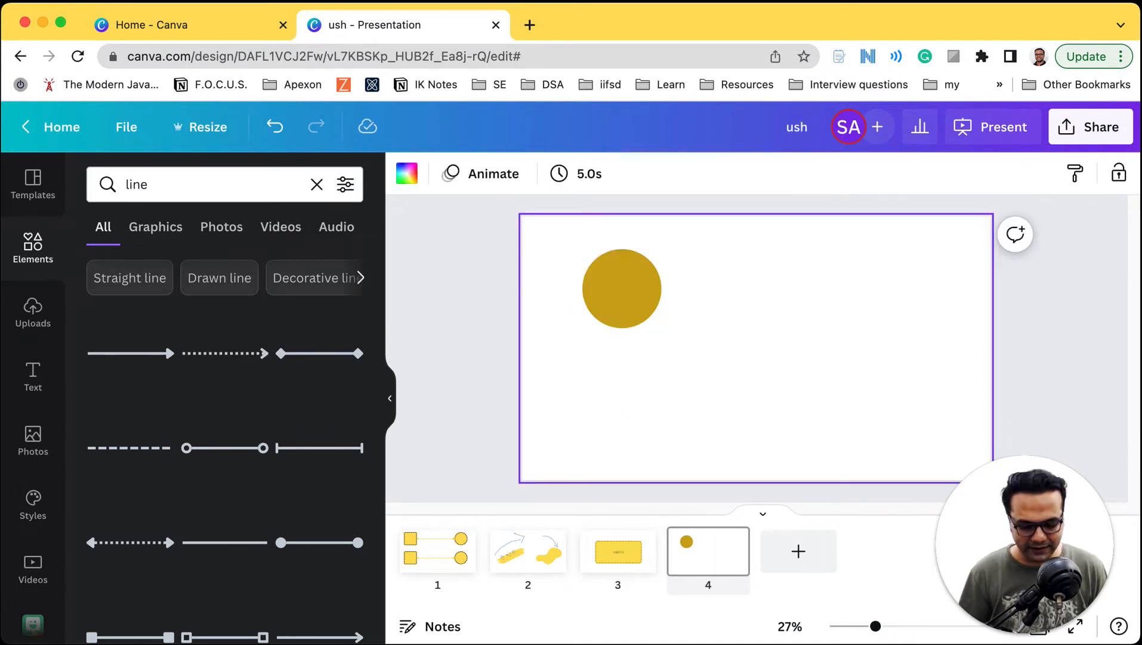
Add a square to the fourth slide and move it to the right of the circle, level with it
key(r)
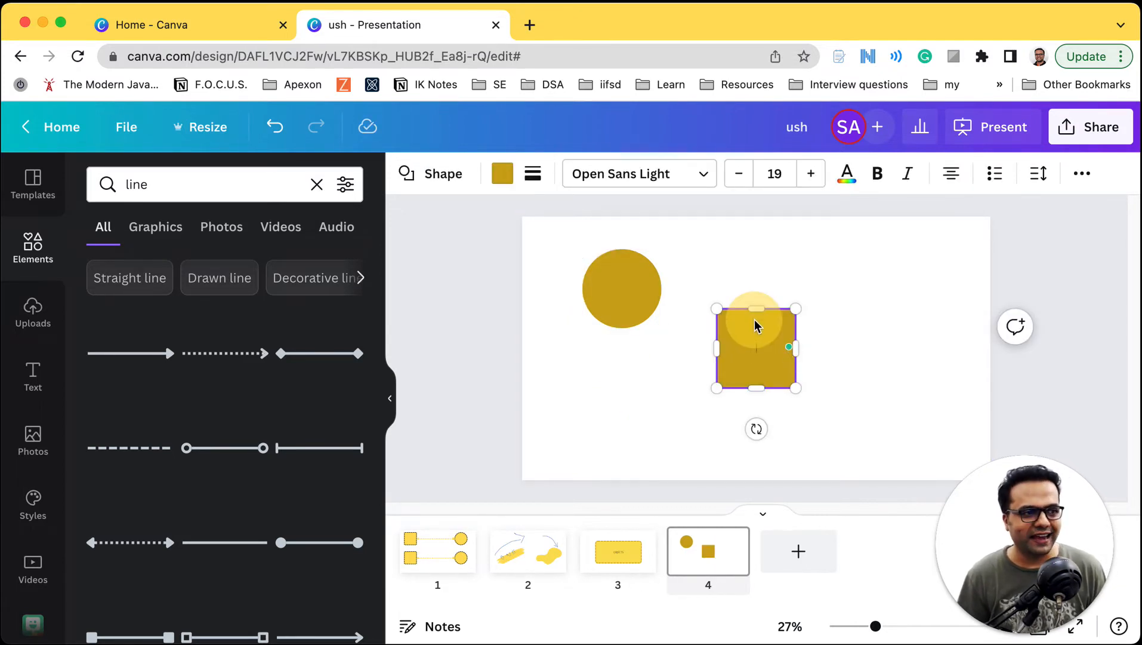
key(Escape)
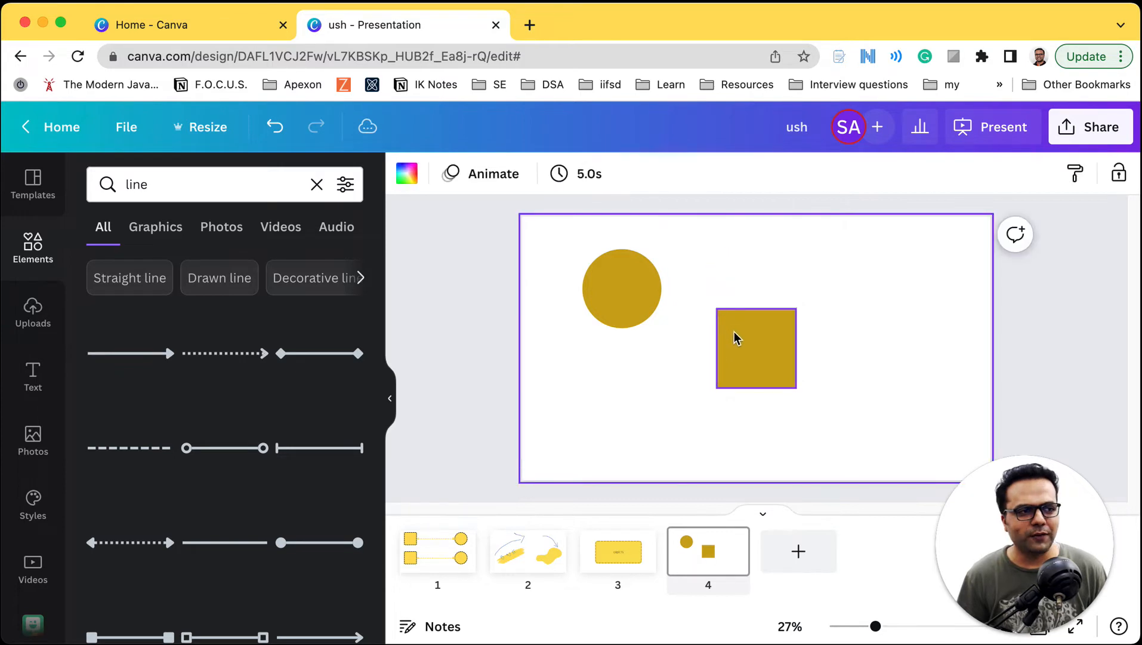
drag(739, 319, 809, 271)
click(714, 398)
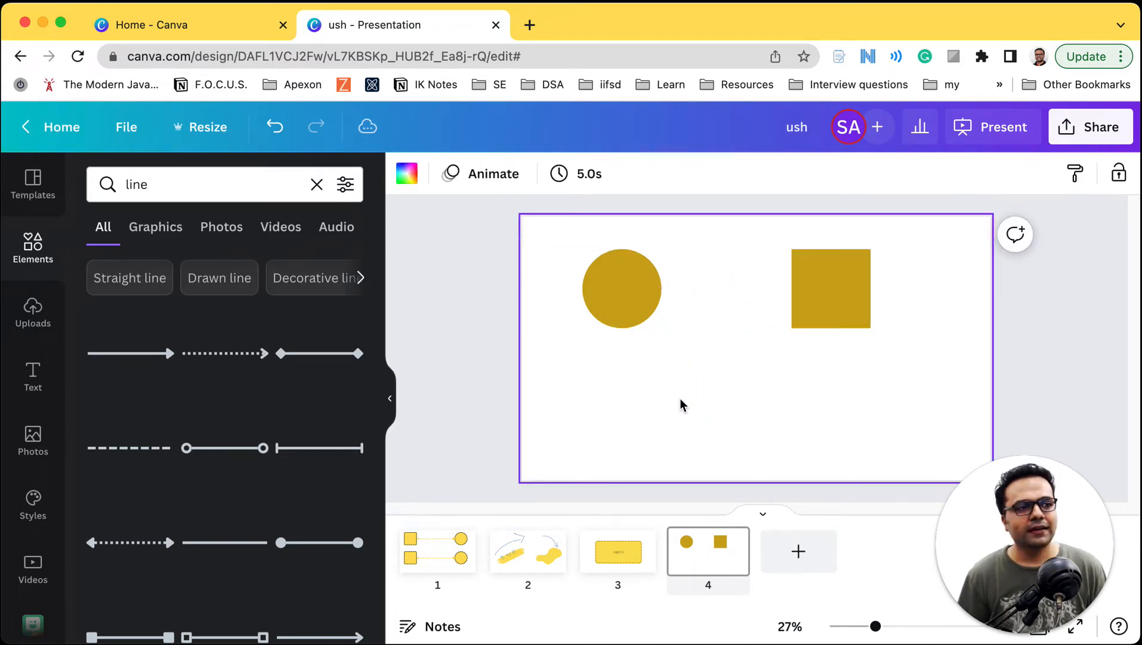
Add a straight line to the fourth slide and place it just below and between the circle and the square
key(l)
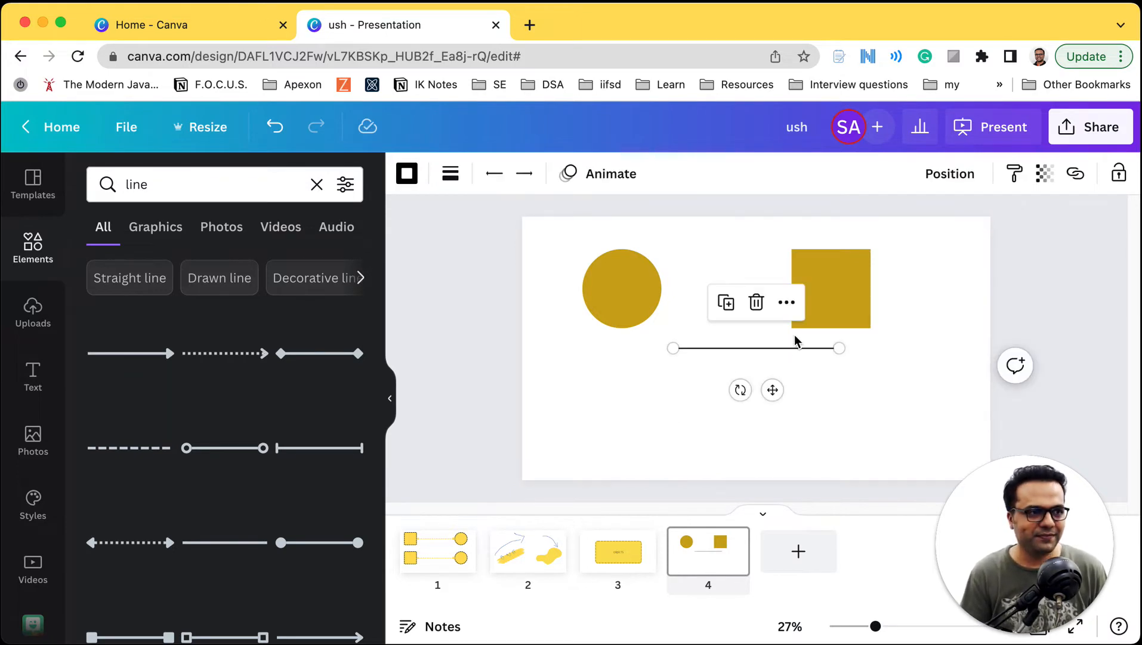
drag(784, 350, 722, 345)
click(811, 430)
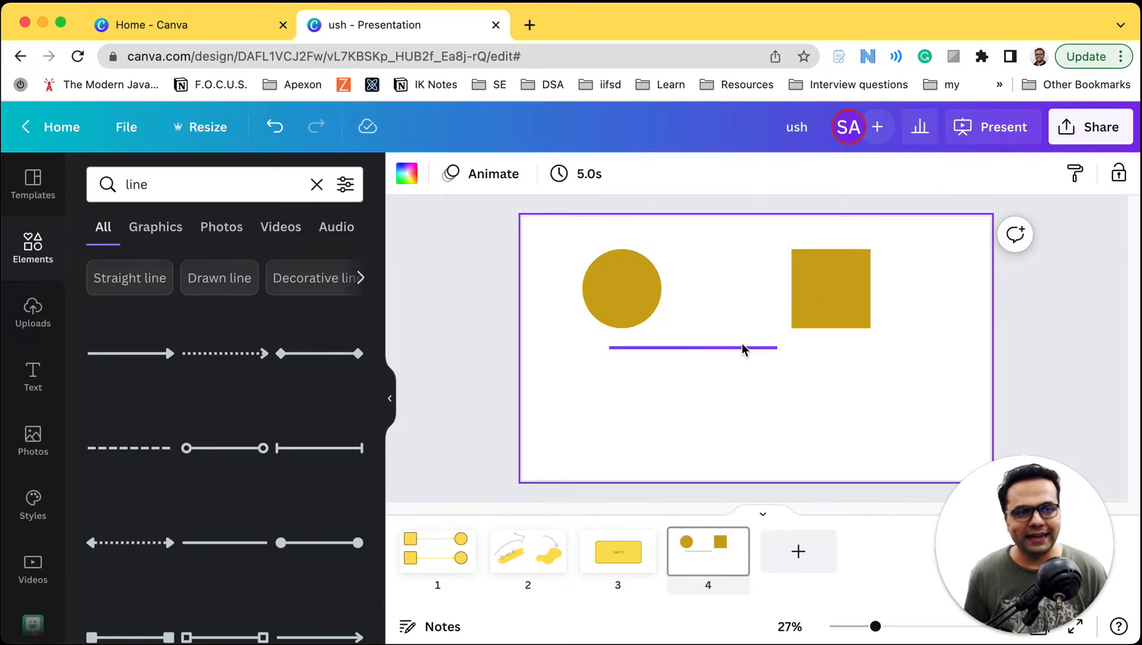
After checking the Notion topic list, add a fifth slide in Canva with the trending photo of a woman and girl at a piano
key(ctrl+Left)
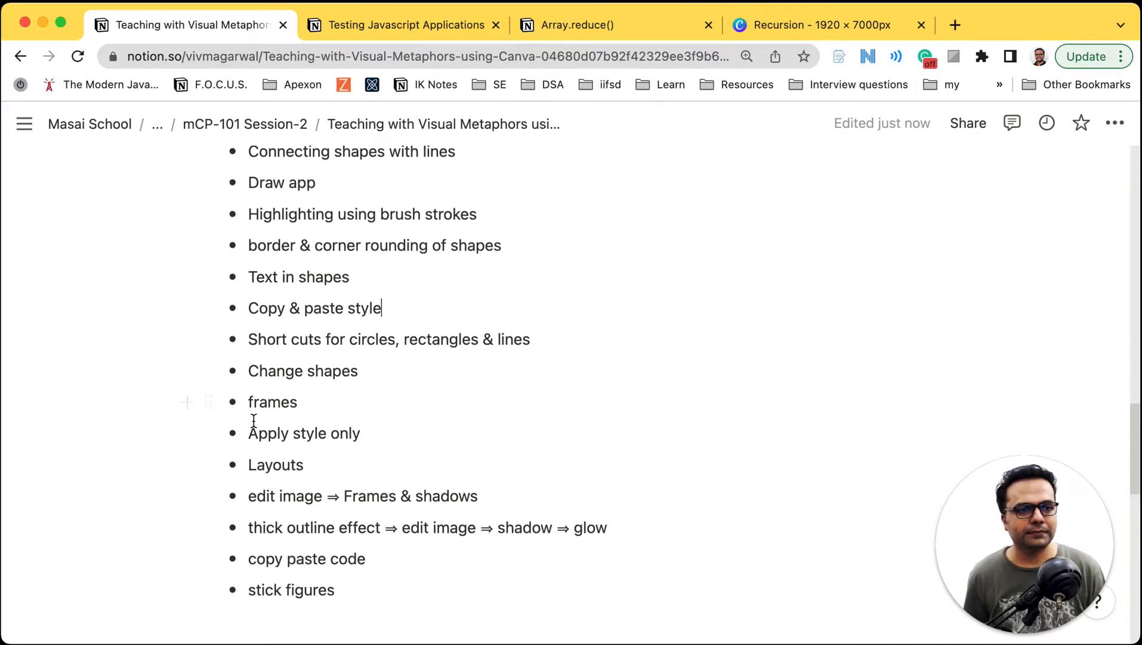
scroll(265, 400, down, 1)
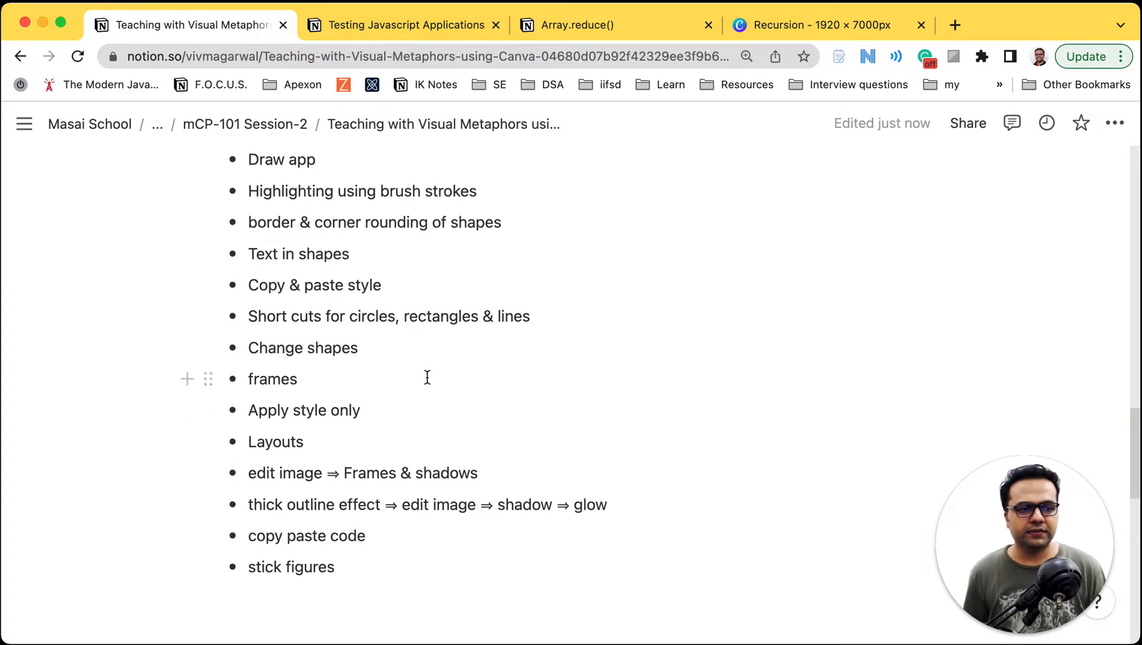
key(ctrl+Right)
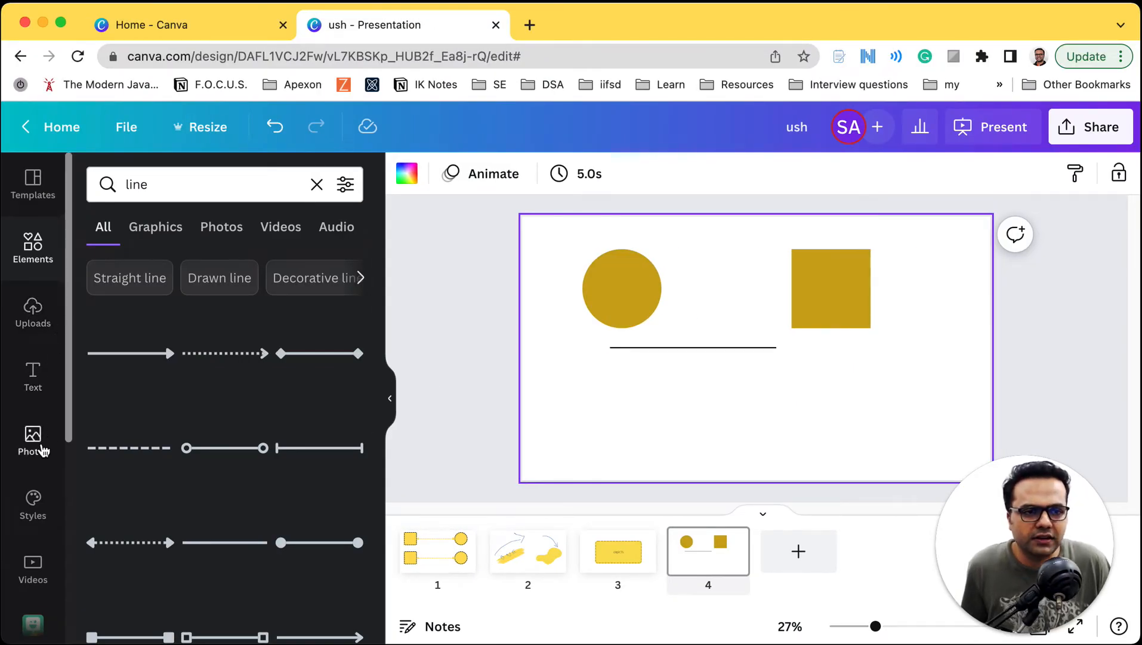
click(33, 441)
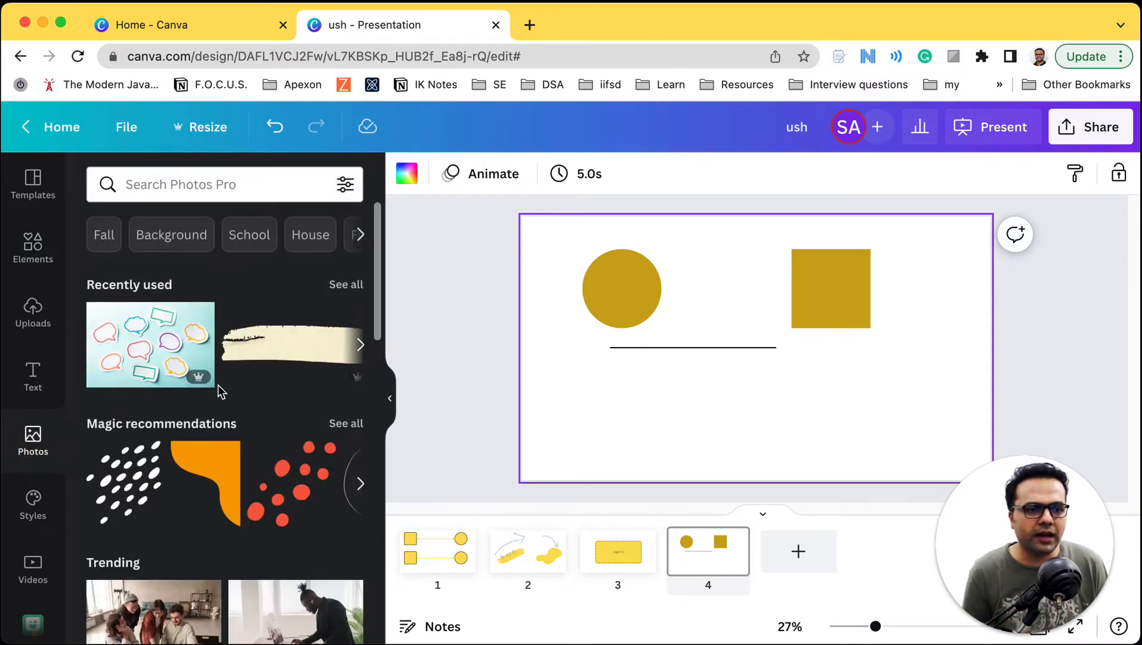
scroll(217, 392, down, 2)
scroll(218, 392, down, 5)
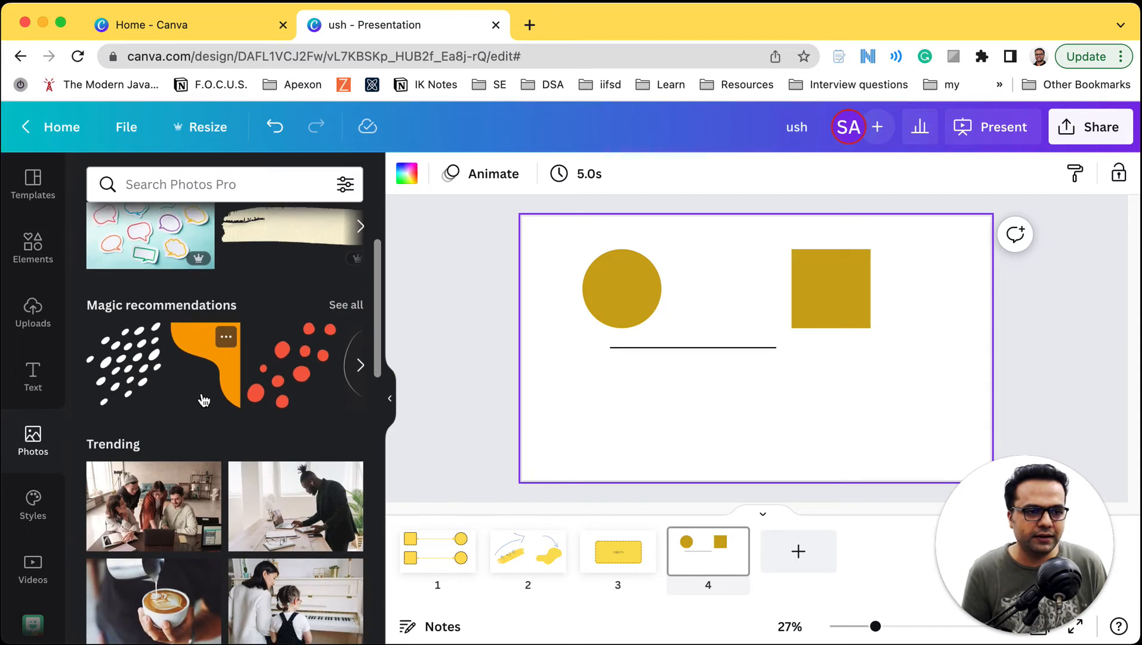
scroll(201, 398, down, 8)
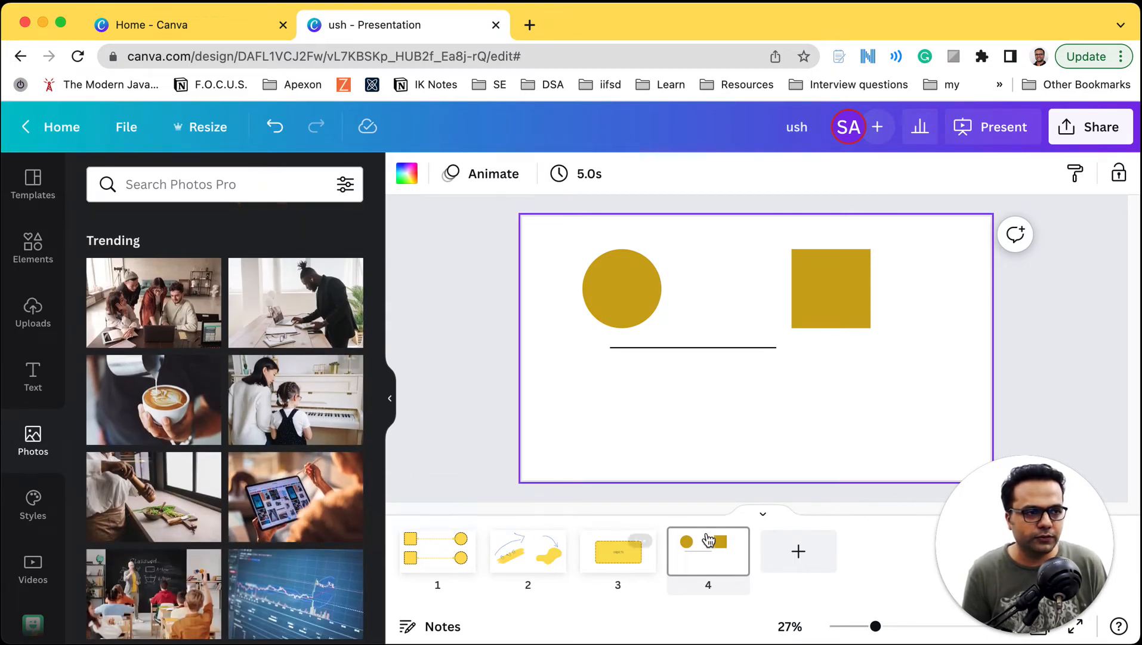
click(799, 555)
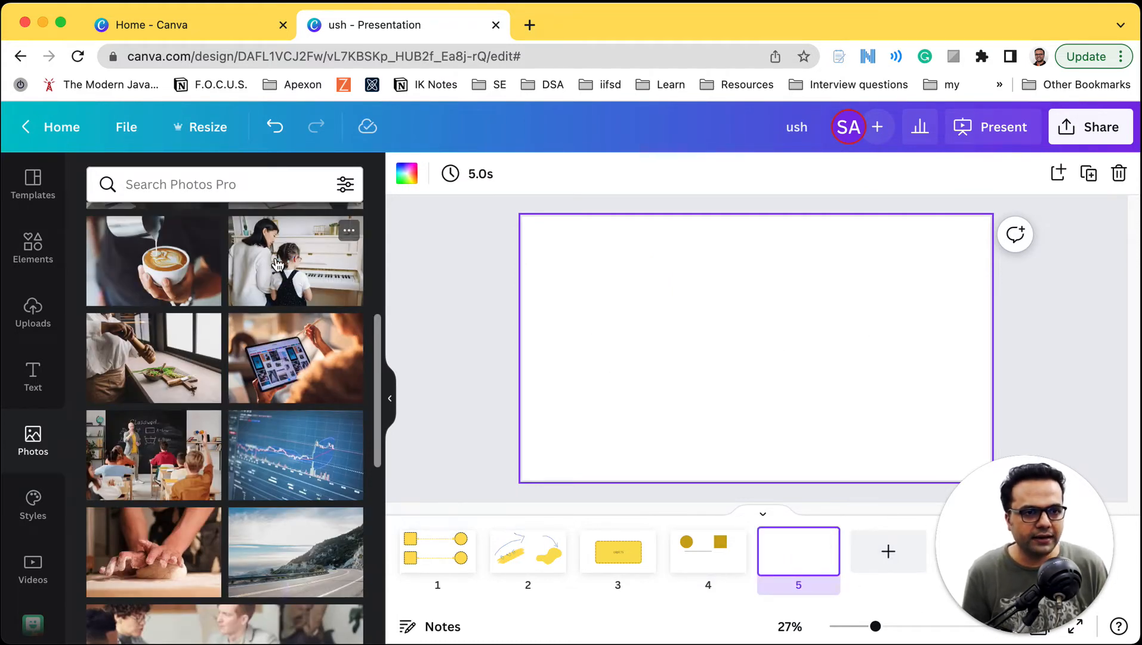
drag(277, 262, 646, 285)
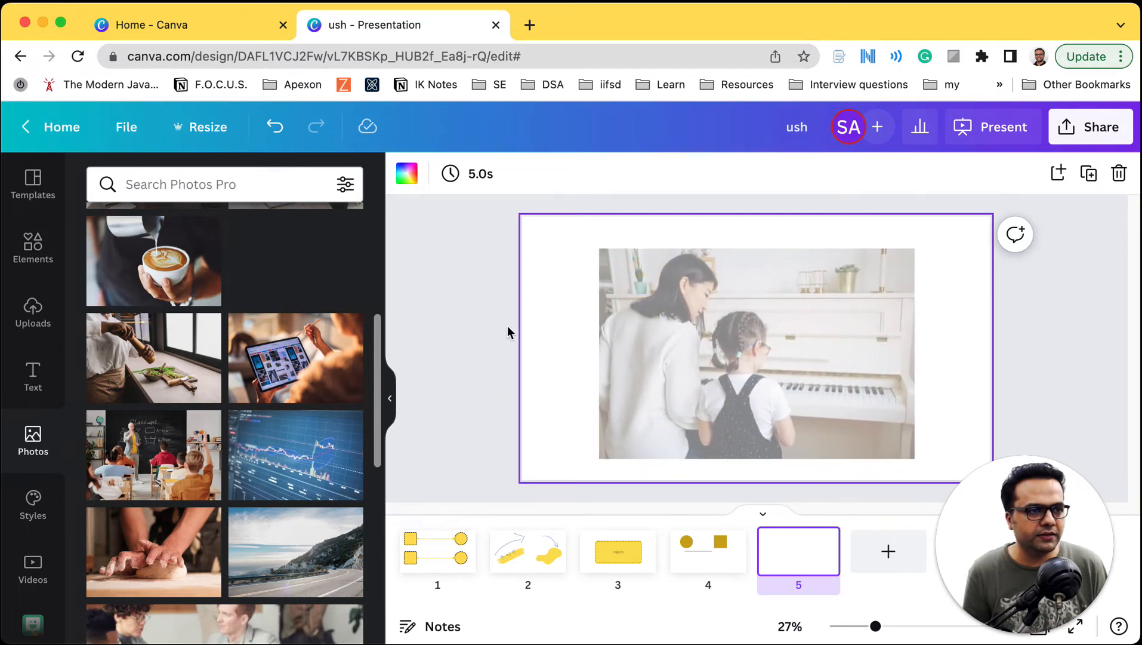
click(533, 332)
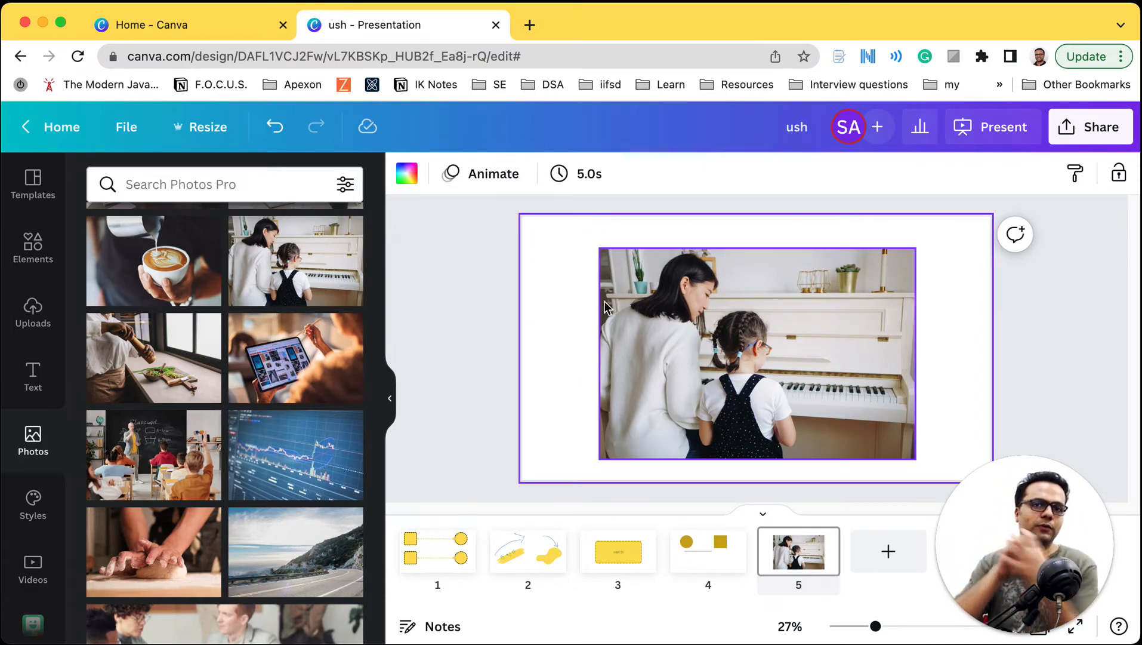
Search the elements for "frames" and place the circle frame over the photo's left part on the fifth slide
click(38, 249)
click(171, 180)
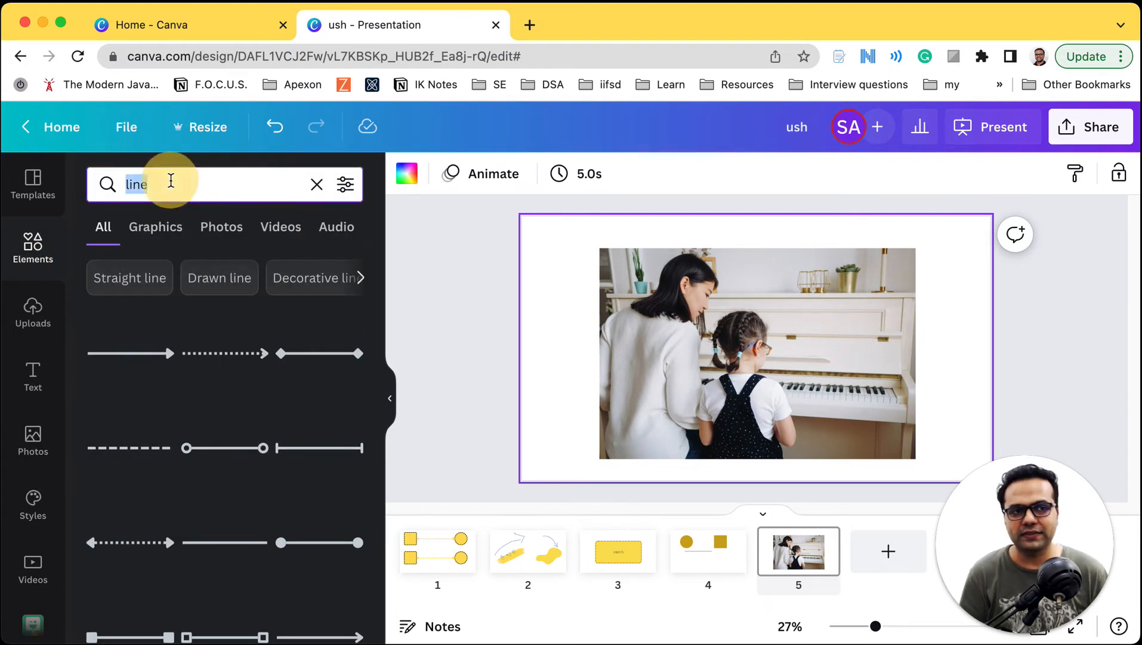
text(frames)
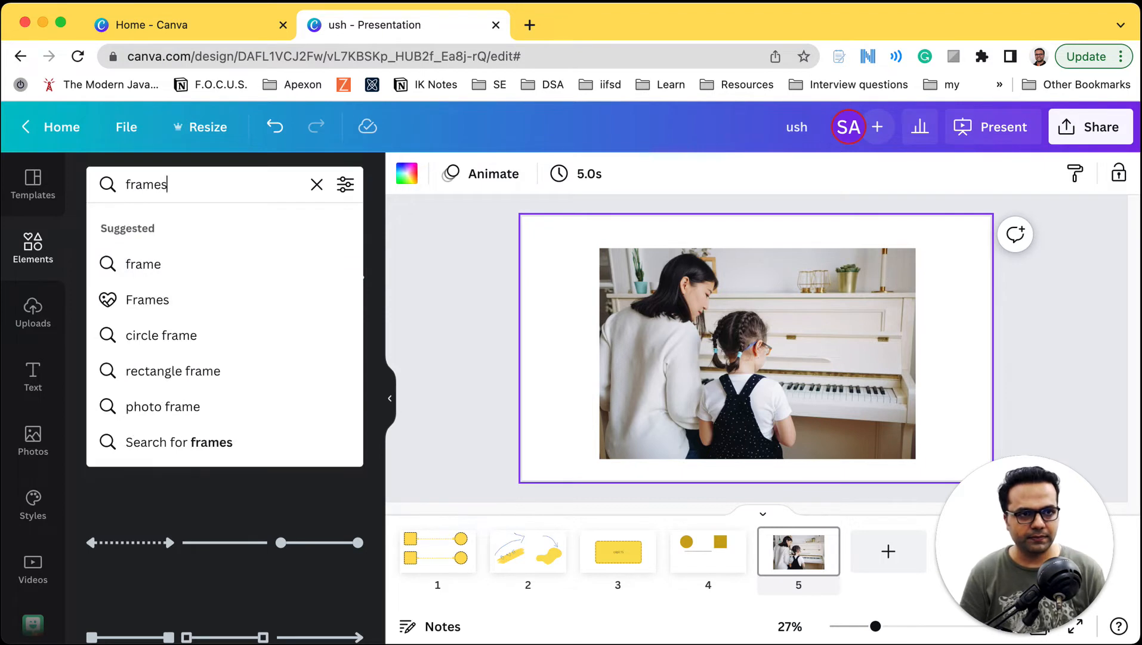
key(Return)
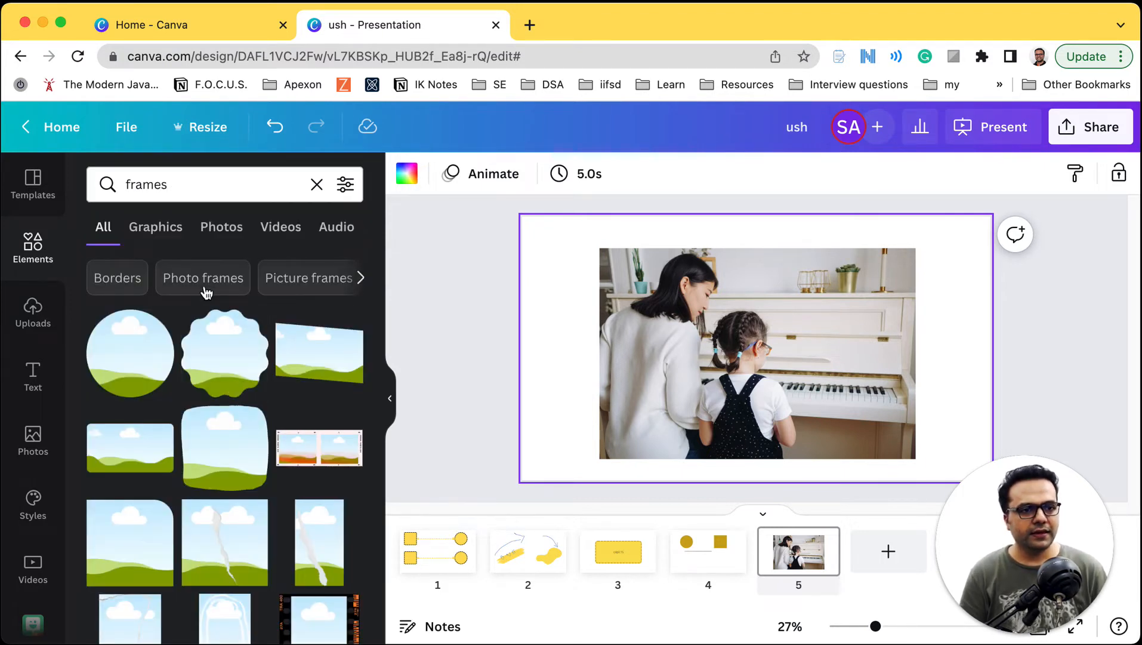
drag(129, 351, 602, 332)
Drop the piano photo into the circle frame and enlarge the framed picture
click(823, 314)
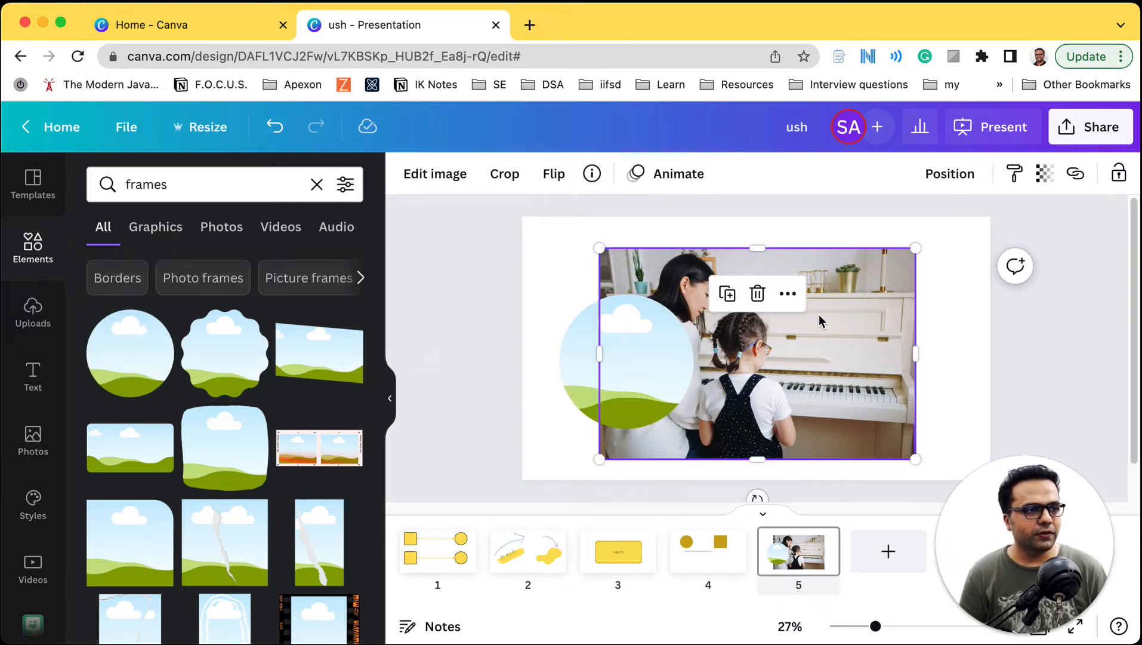
drag(809, 332, 628, 311)
drag(682, 376, 740, 425)
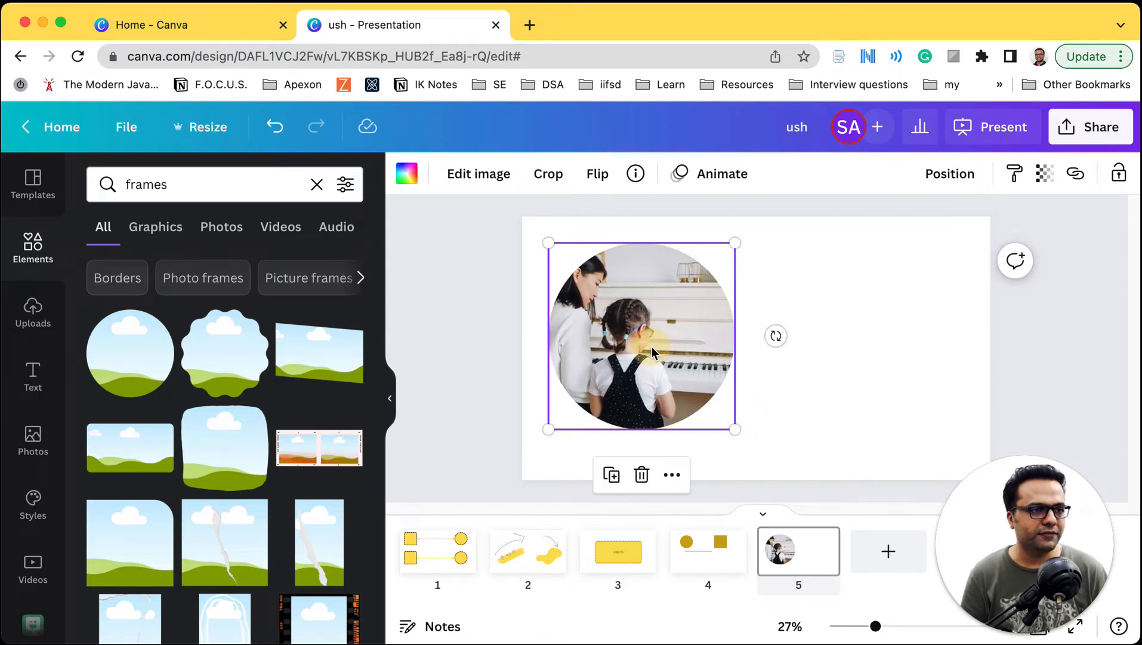
Reposition the photo inside the circle frame so both the woman and the girl fit, and shrink the framed picture
double_click(653, 352)
drag(681, 343, 717, 367)
click(875, 382)
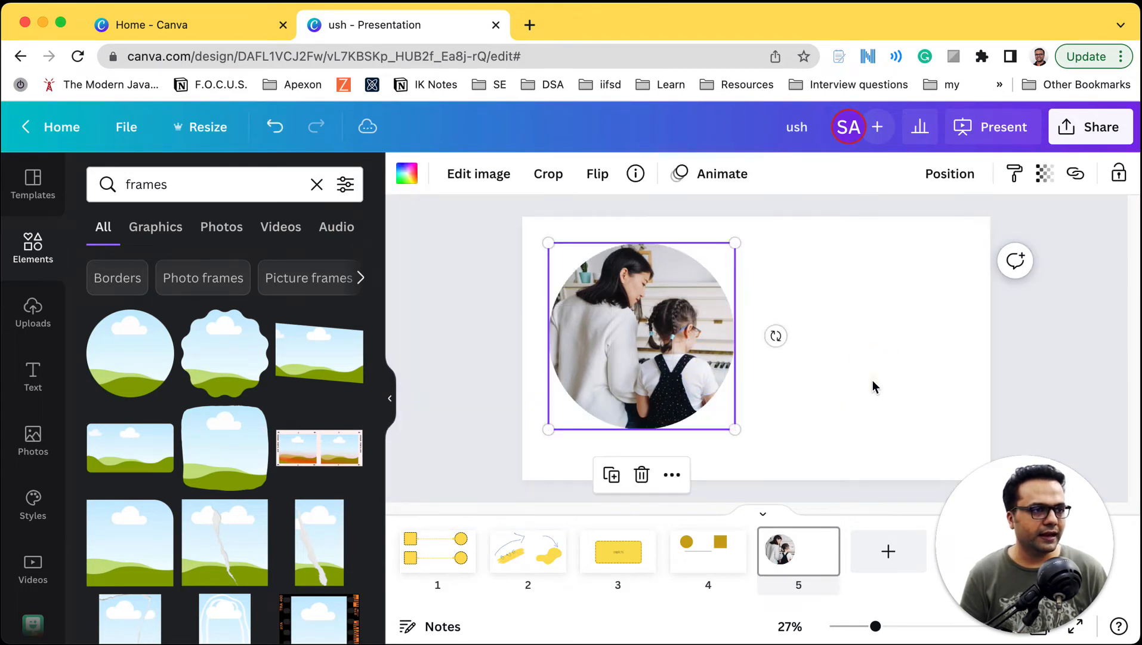
drag(736, 429, 669, 357)
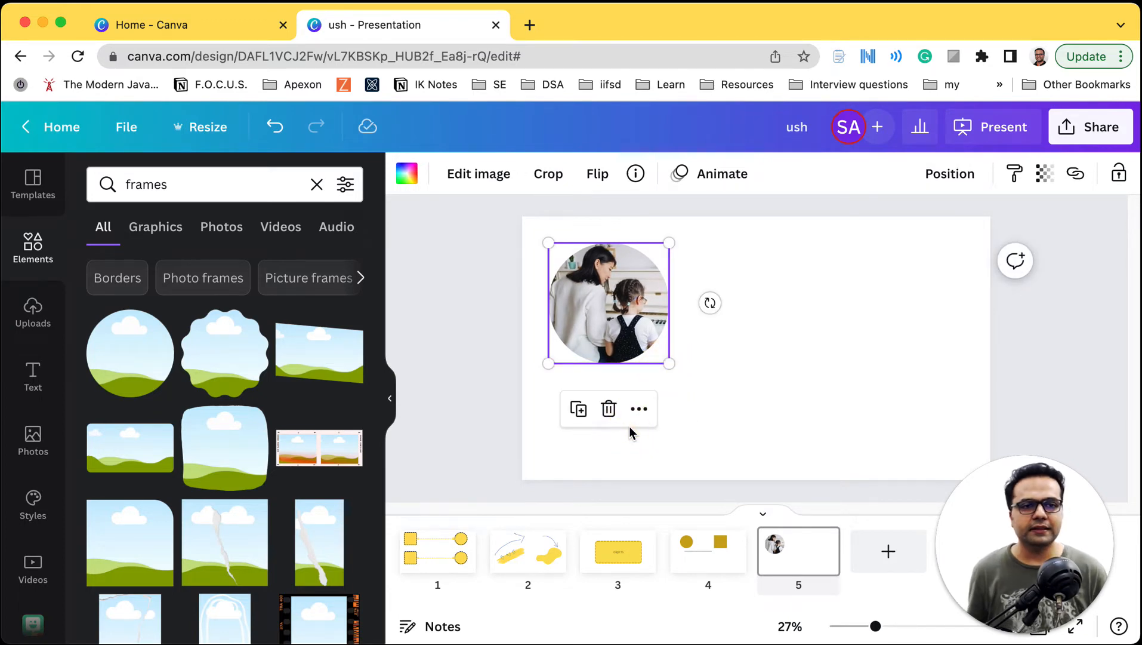
Switch to the Notion topic list and read which Canva concepts come after frames
key(ctrl+Left)
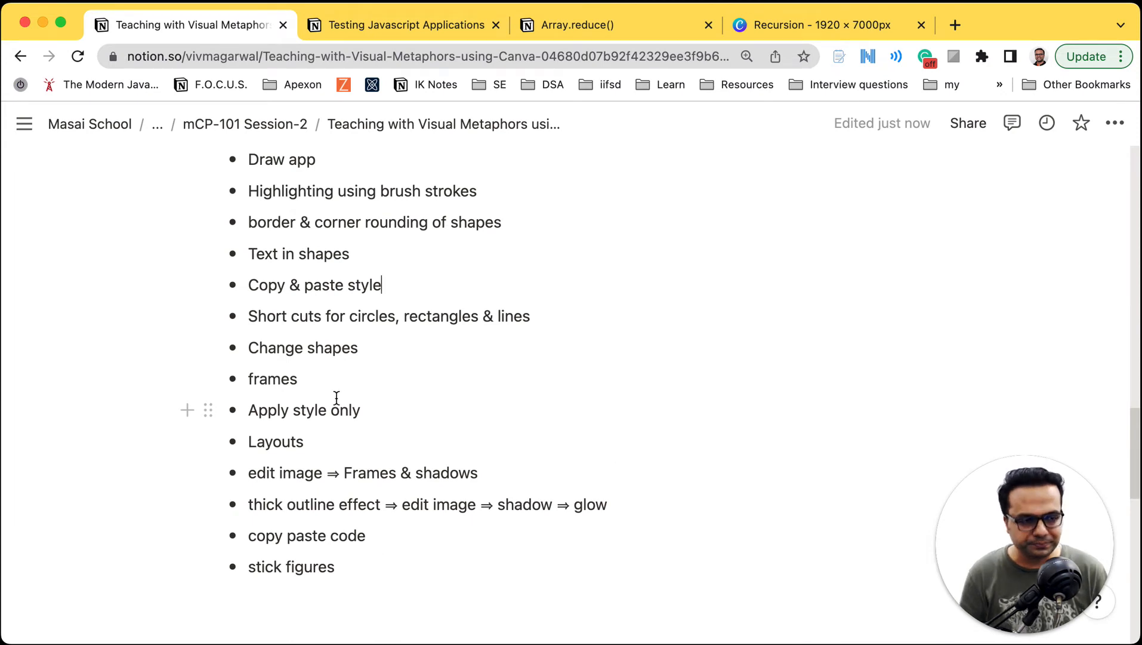
scroll(315, 441, down, 1)
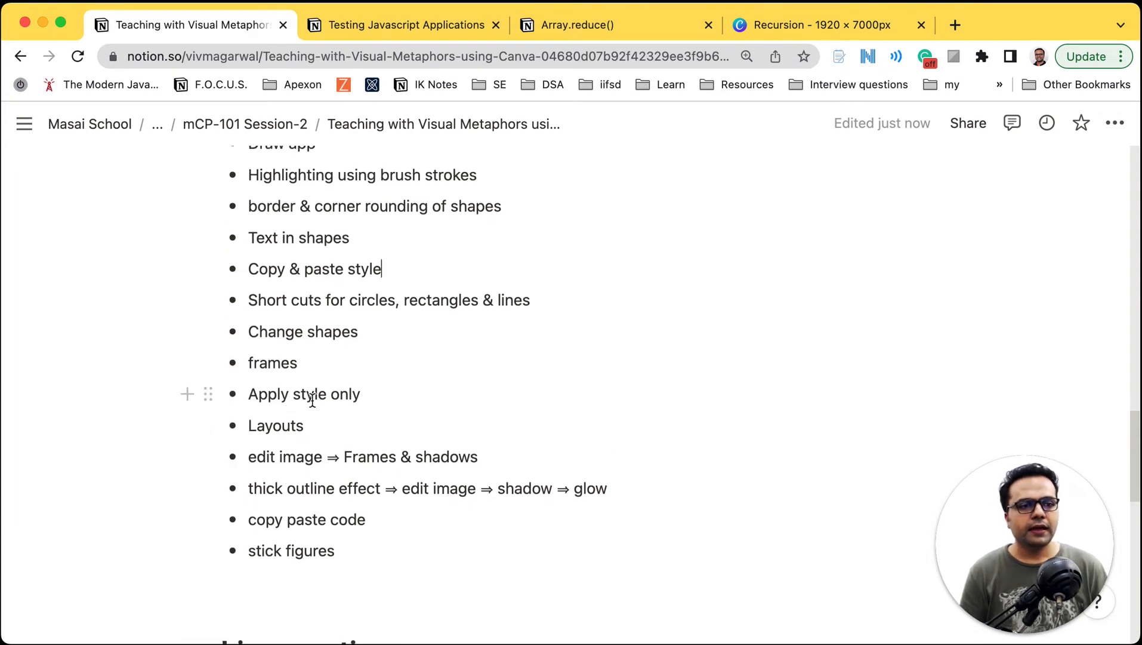
Switch to the Canva presentation, show the presentation templates and open page 3 with the OBJECTS shape
key(ctrl+Right)
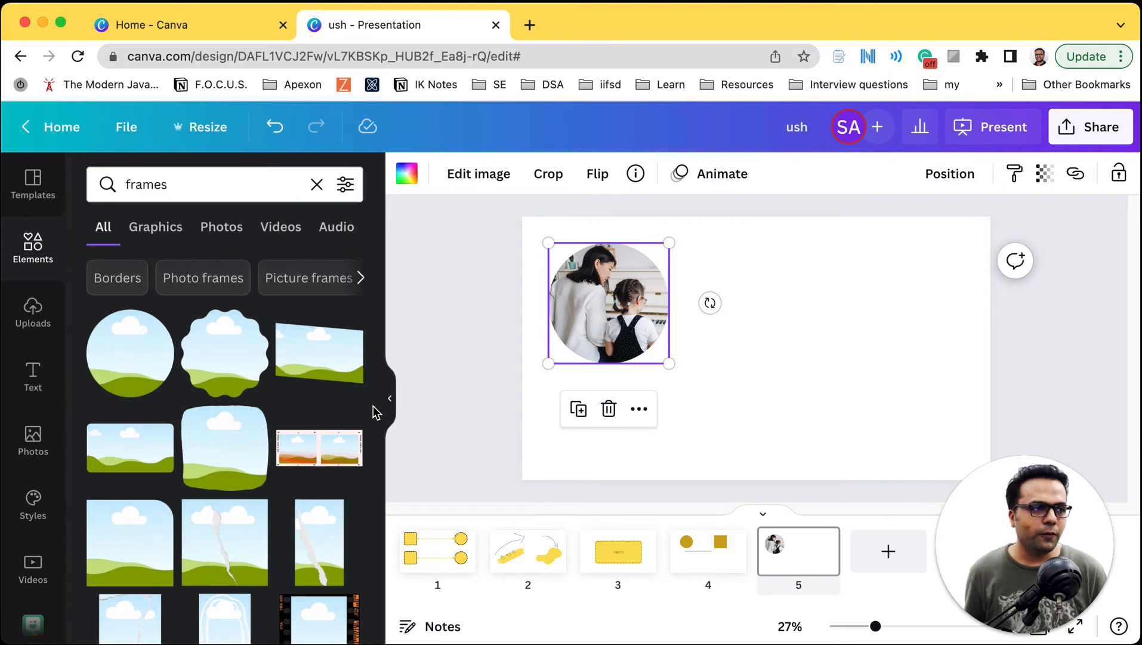
click(33, 184)
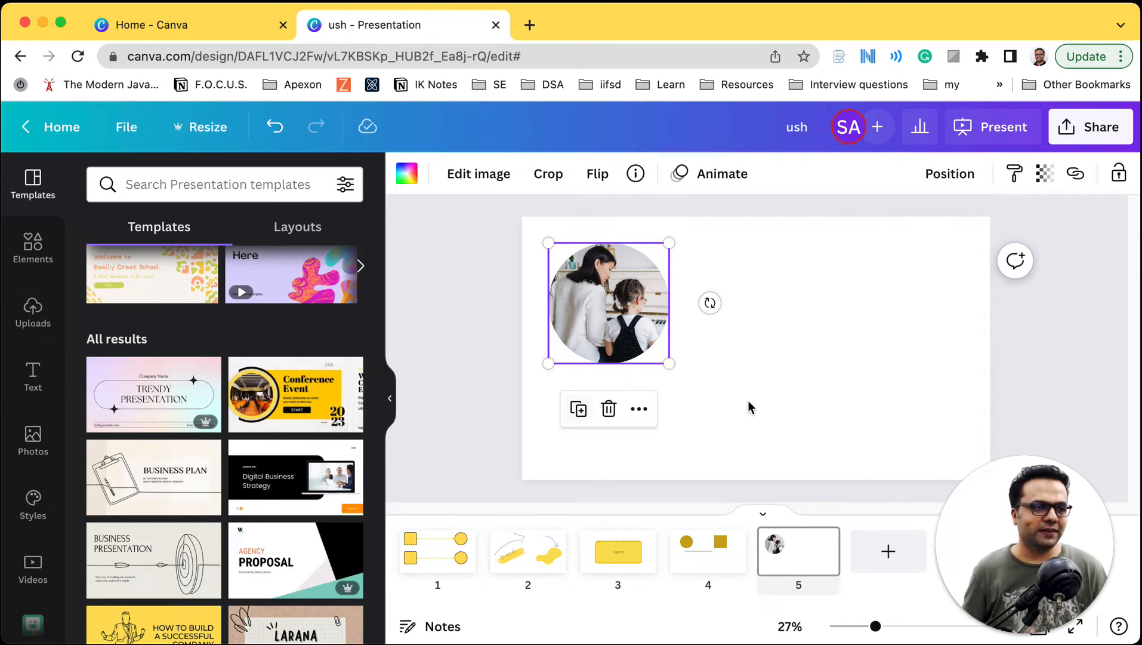
click(531, 554)
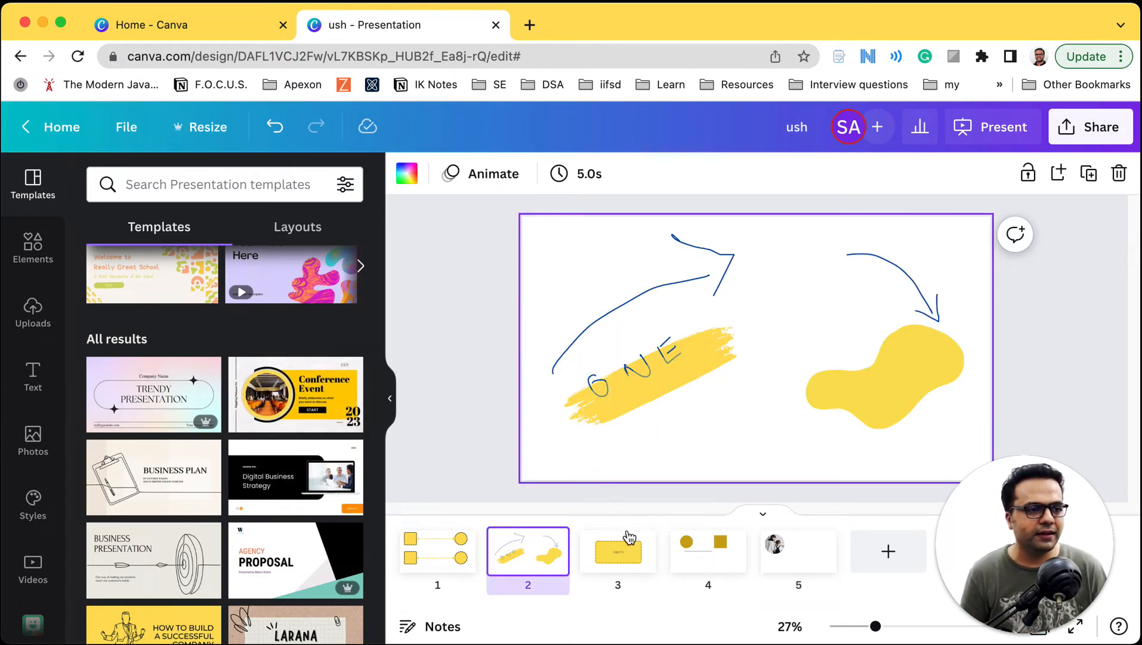
click(628, 553)
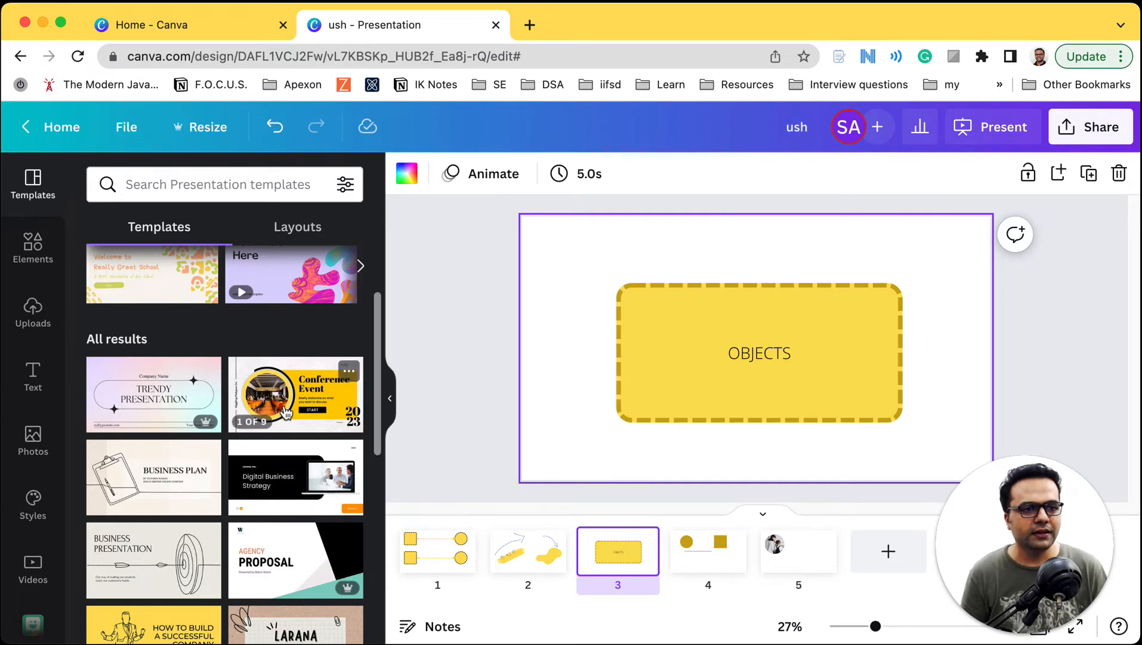
Apply only the style of the Yellow Clean Modern Conference Presentation template to page 3
click(351, 373)
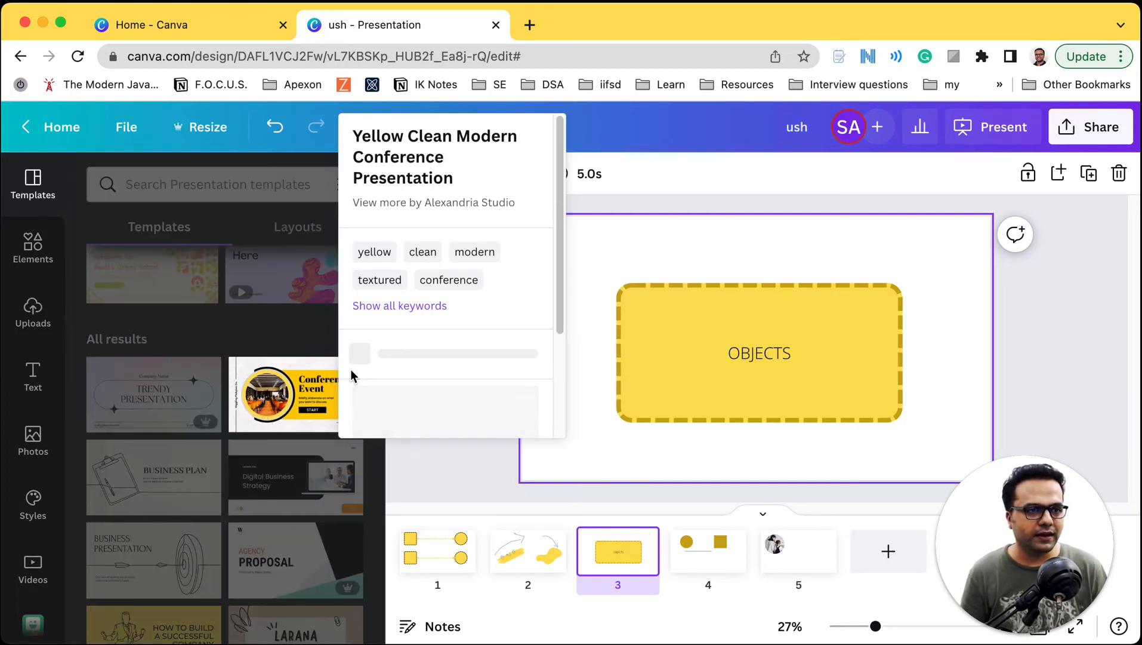
click(429, 332)
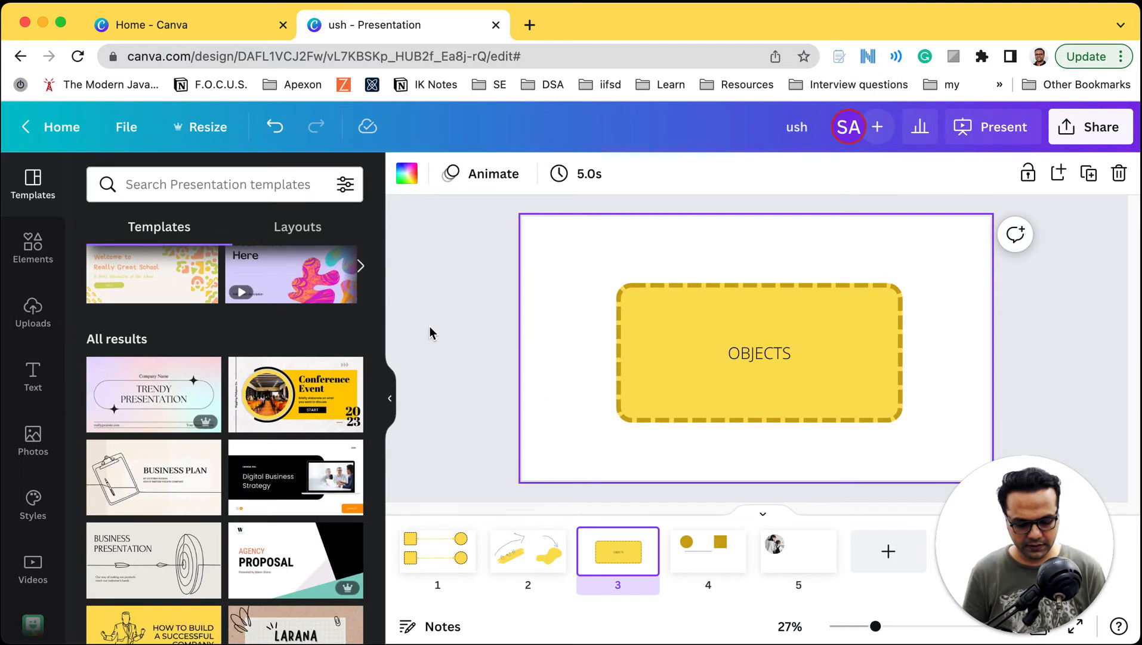
mouse_move(334, 385)
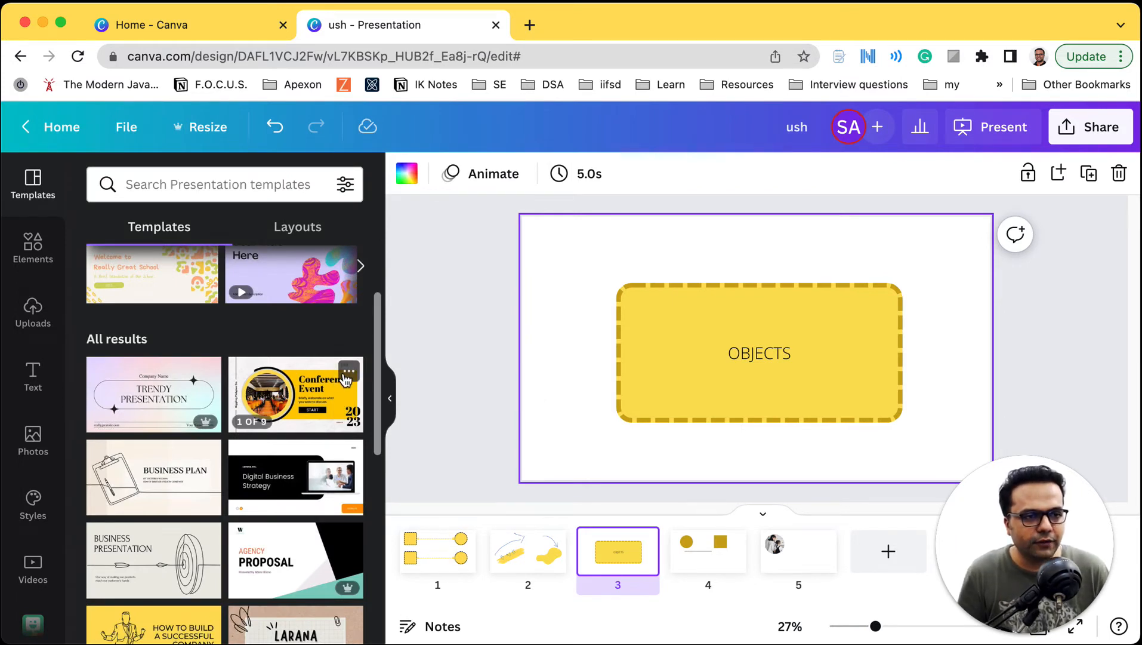
click(349, 373)
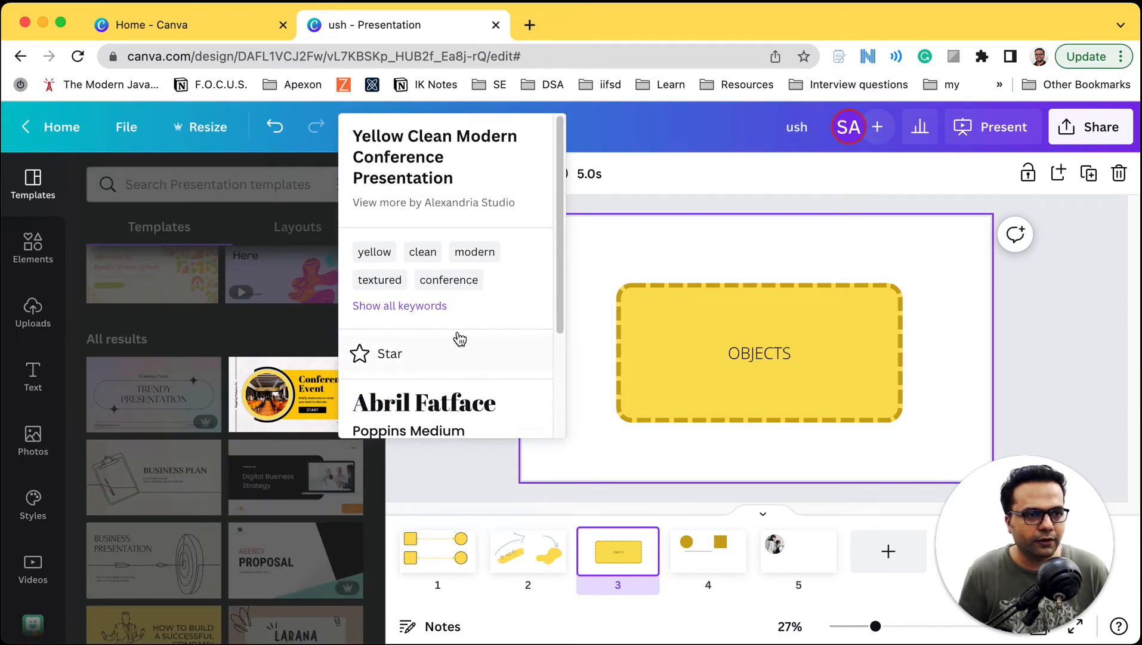
scroll(456, 335, down, 3)
click(441, 366)
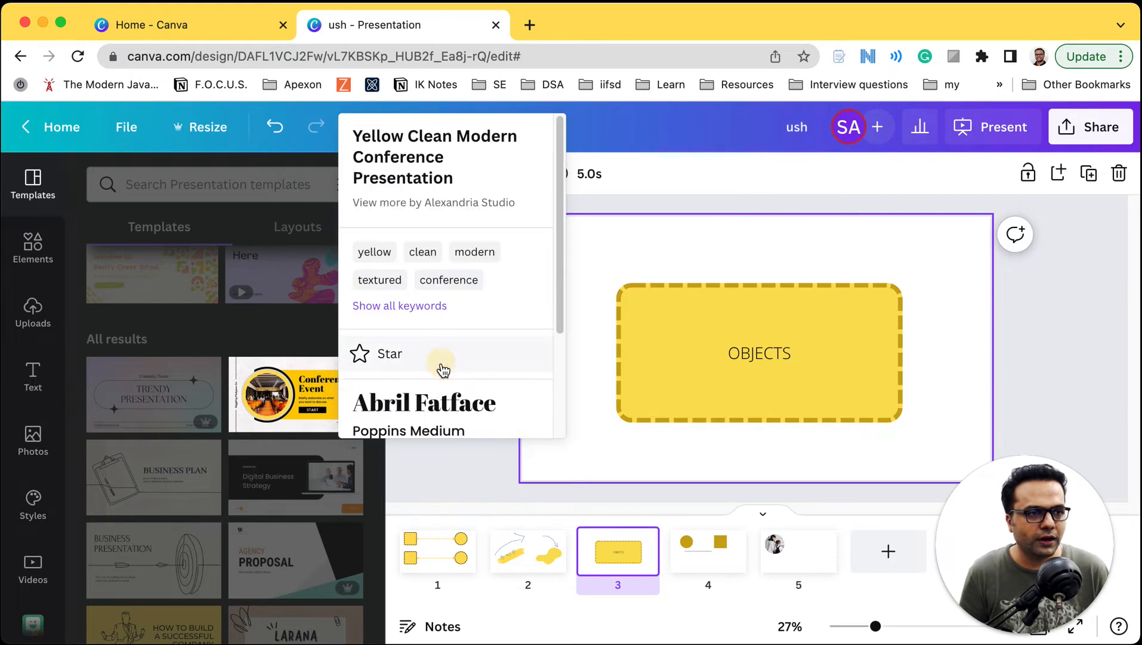
click(608, 435)
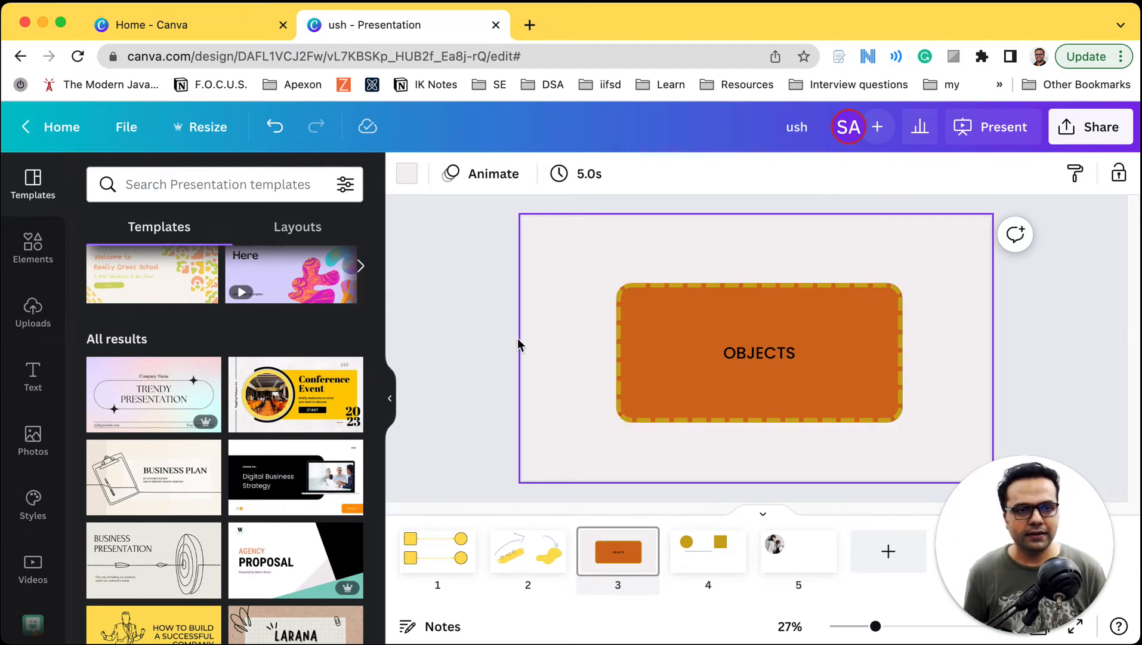
Apply only the style of the Brown Doodle Company profile Presentation template to page 3
scroll(179, 387, down, 5)
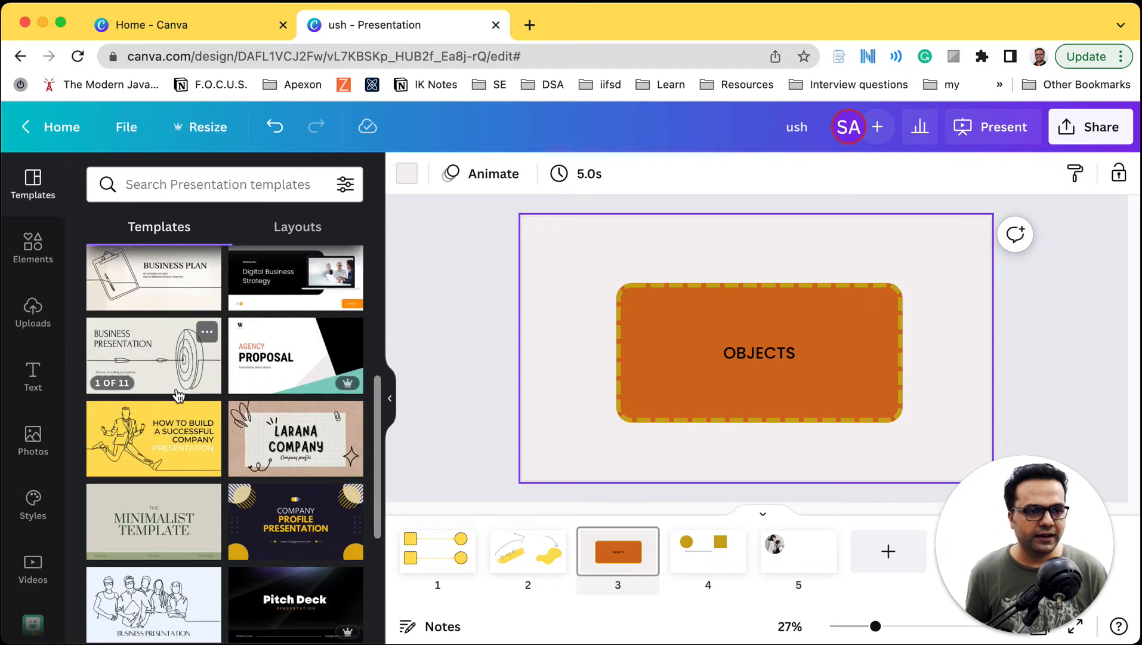
click(257, 420)
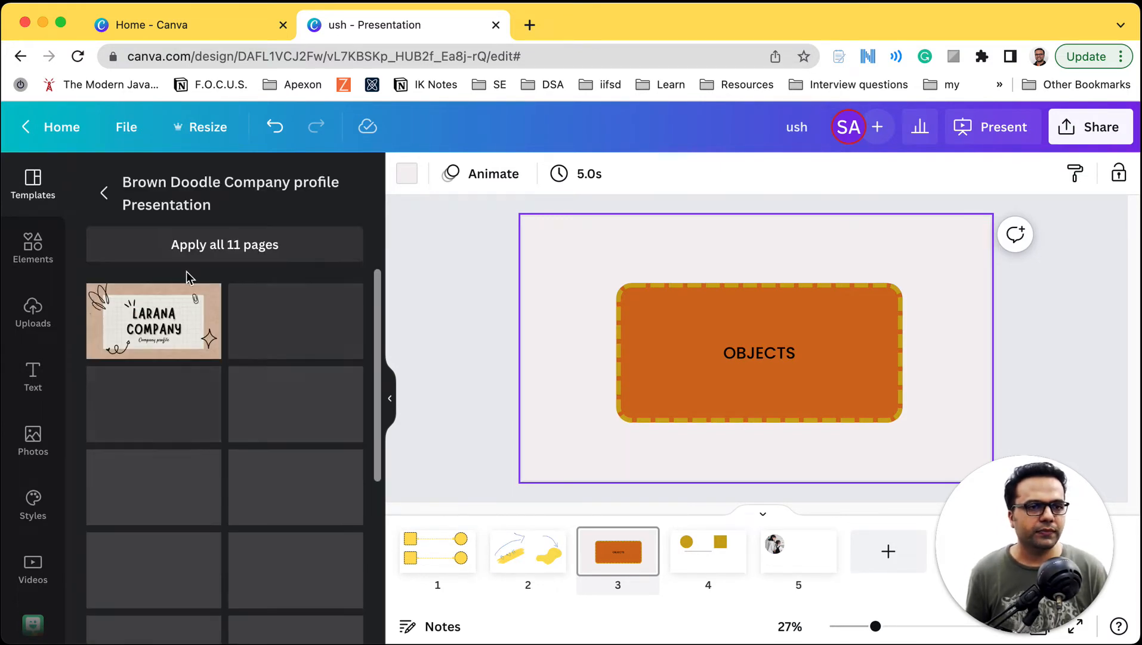
click(103, 193)
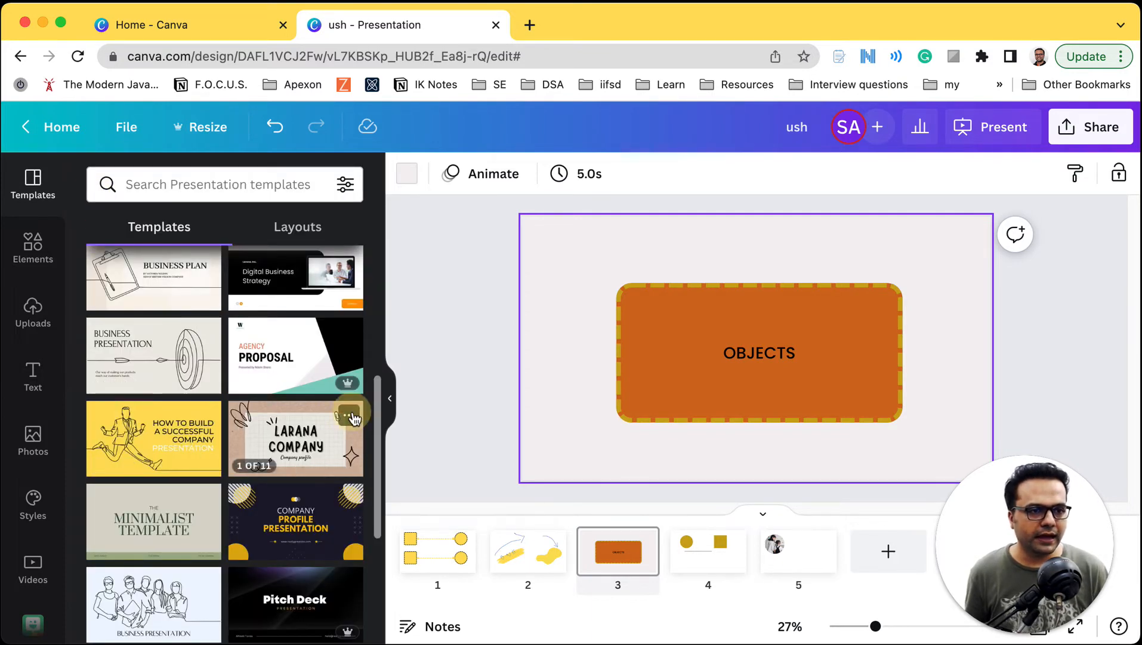
click(355, 414)
scroll(420, 311, down, 3)
click(425, 365)
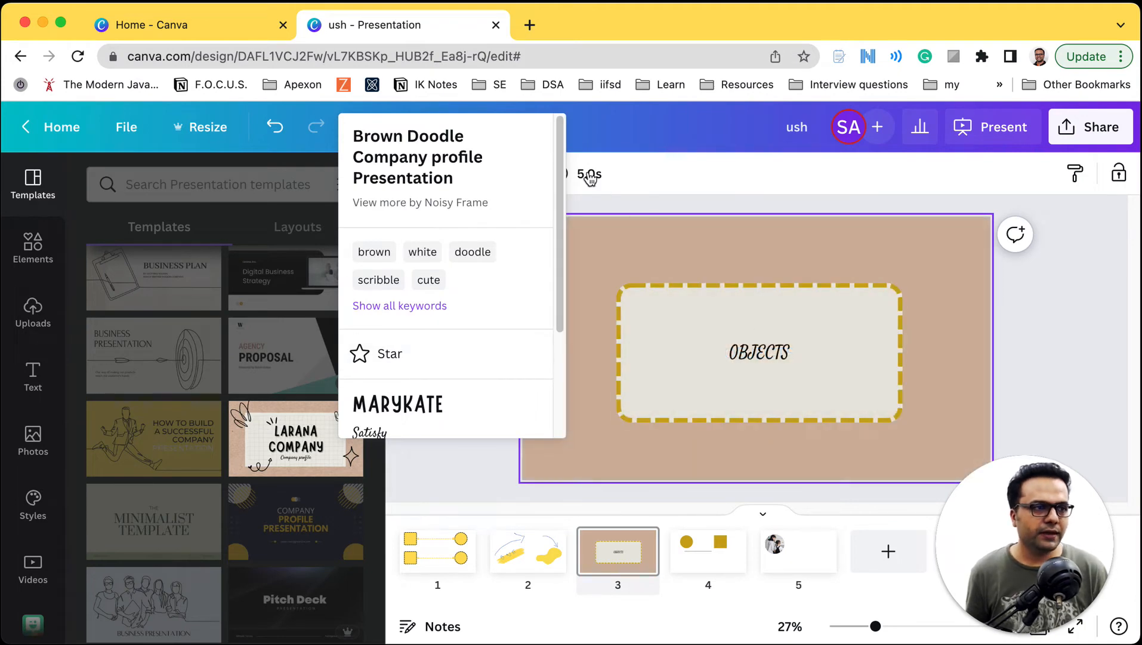
click(1025, 327)
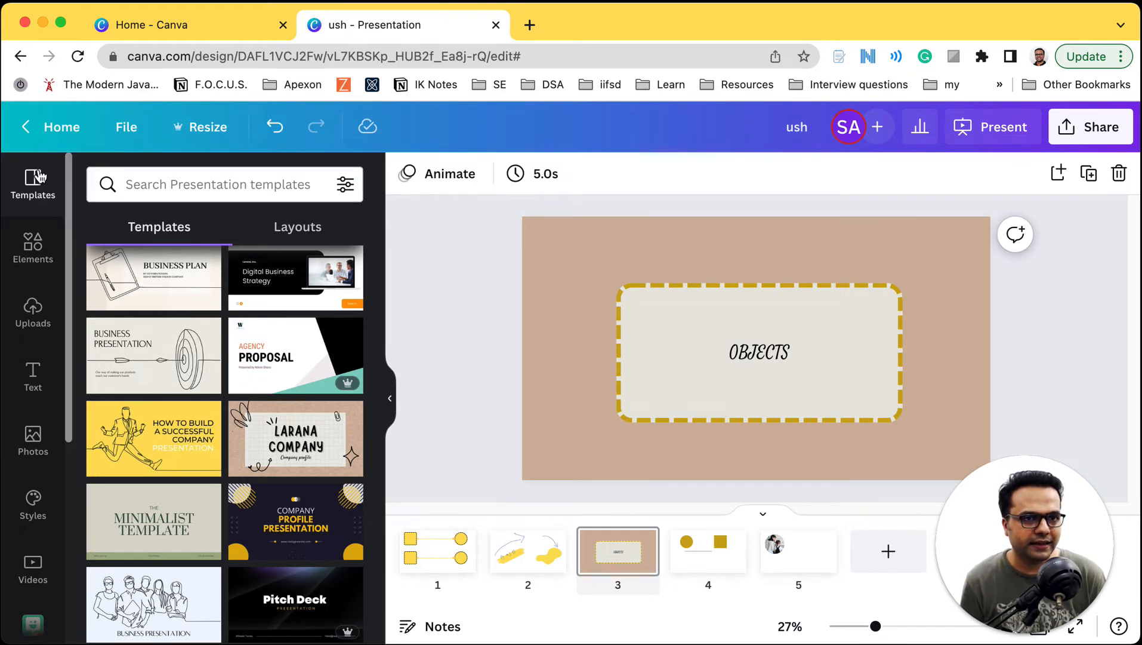
Add a blank page 6 and try the numbered Agenda layouts on it, ending with the five-point list layout
click(304, 232)
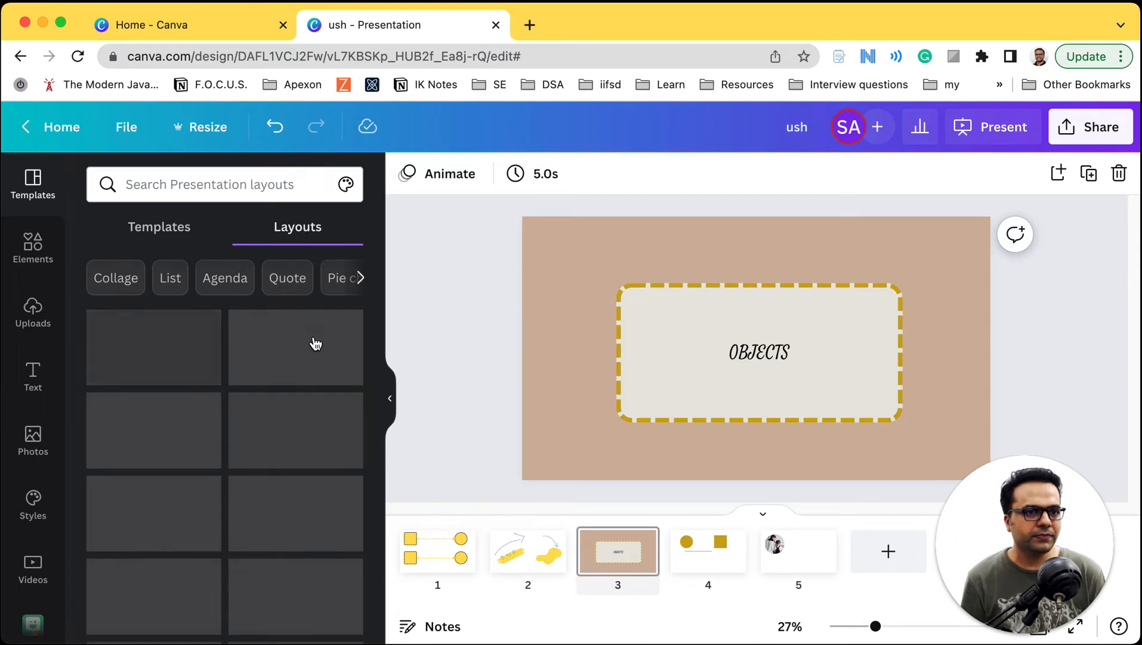
scroll(311, 412, down, 1)
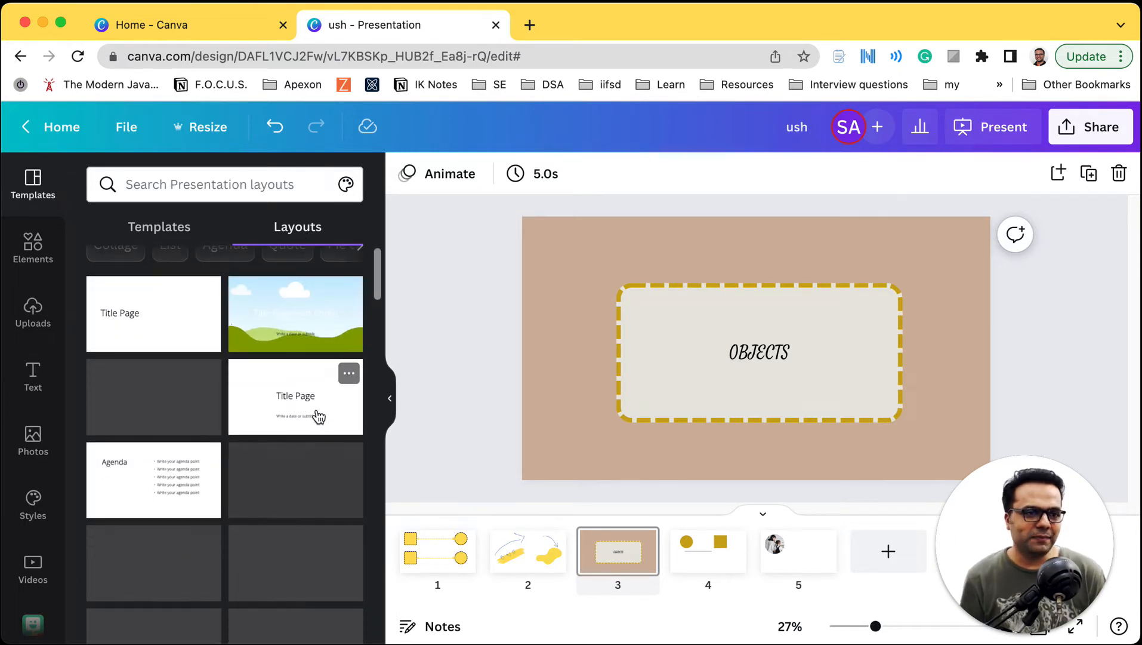
click(876, 555)
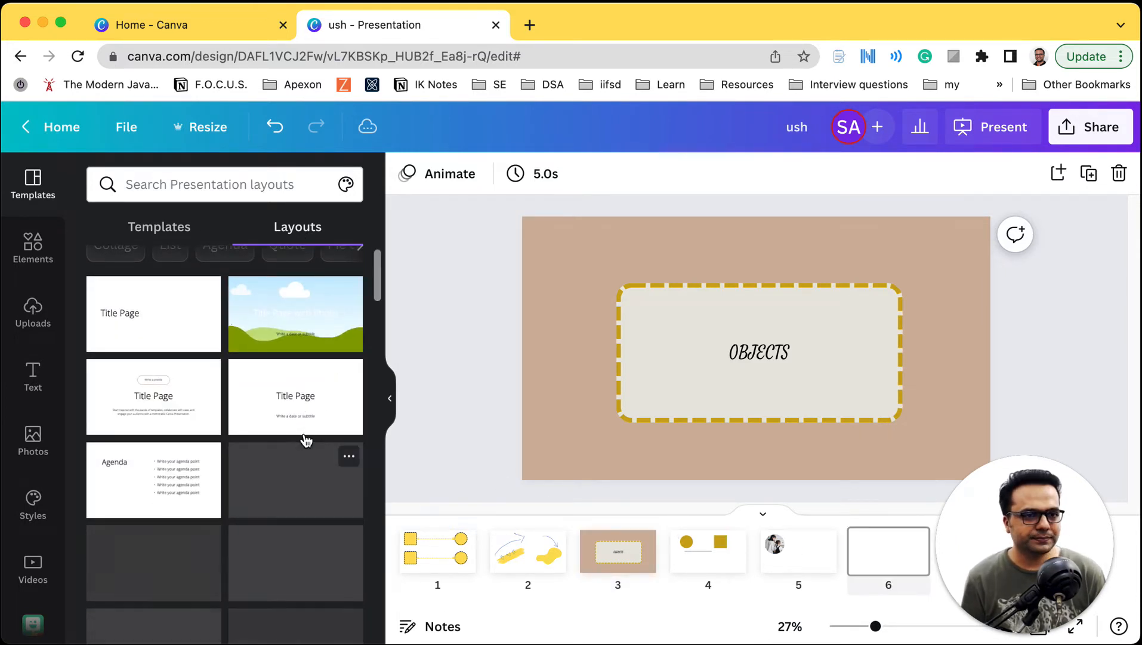
scroll(304, 436, down, 3)
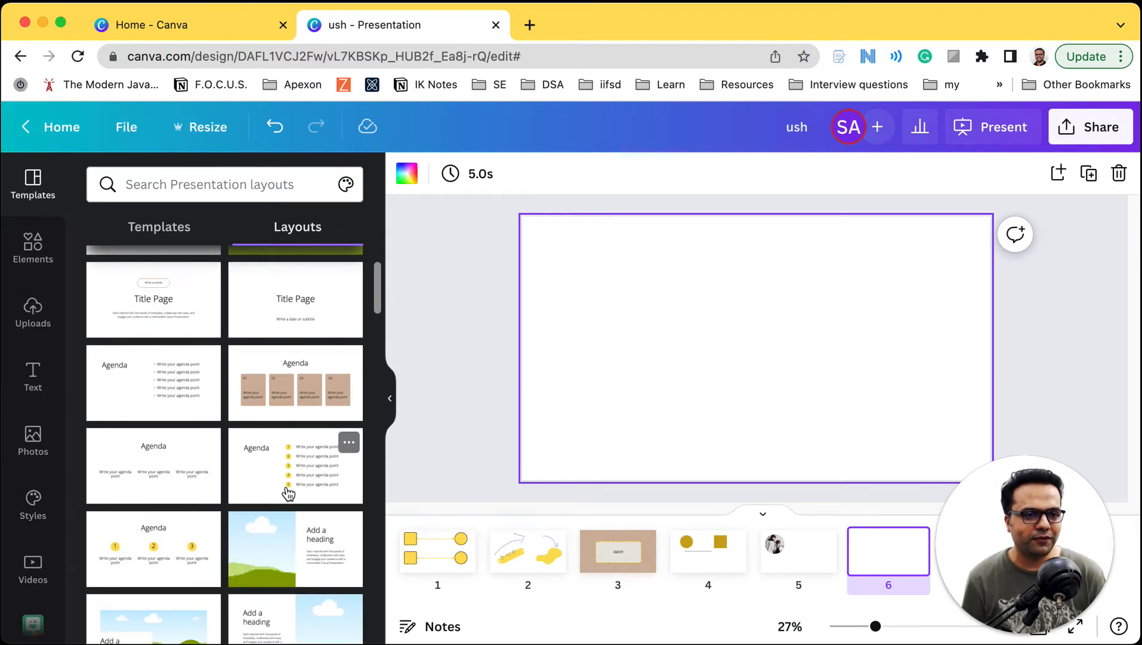
click(160, 549)
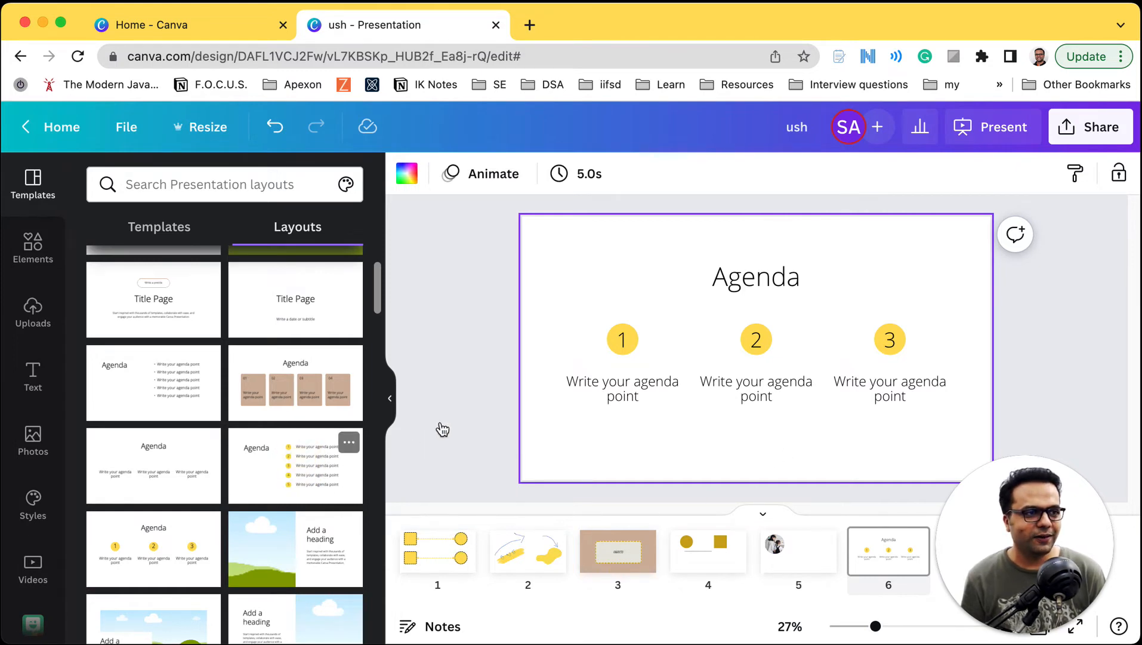
scroll(193, 512, down, 1)
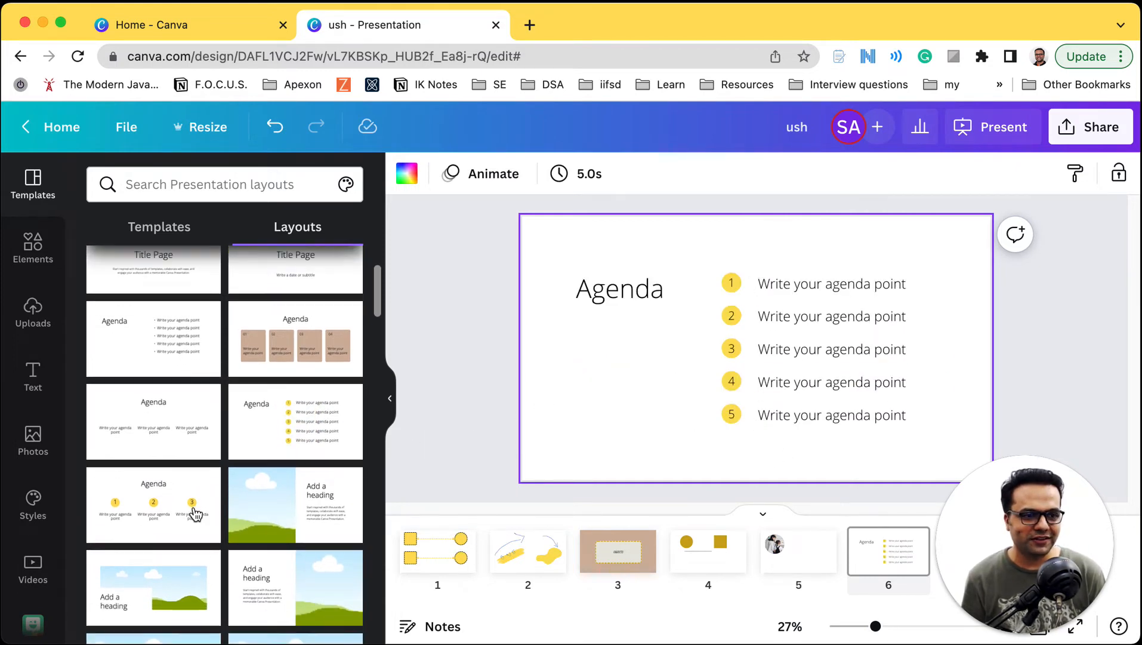
Browse the remaining presentation layouts, including the topic, chart and collage pages
scroll(194, 512, down, 7)
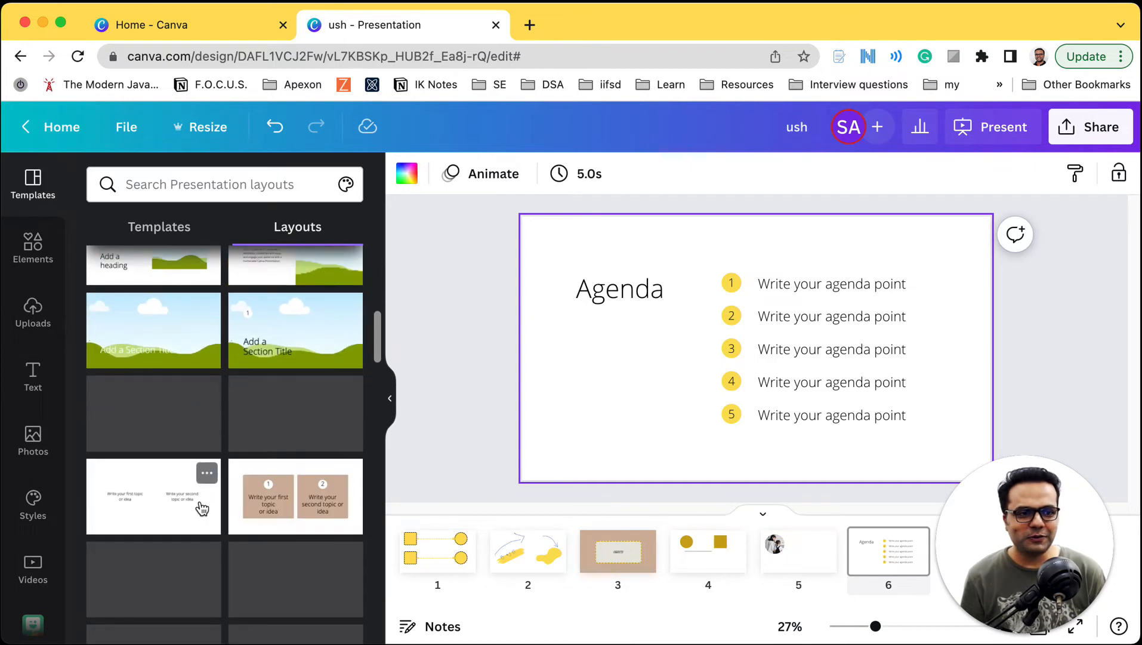
scroll(203, 508, down, 2)
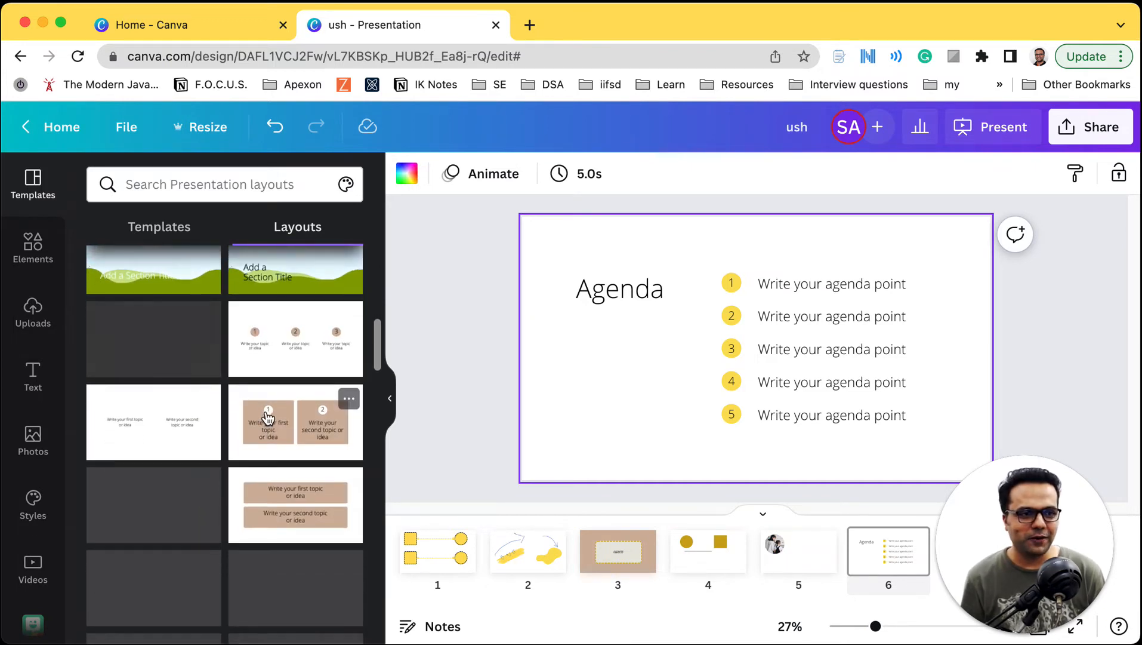
scroll(271, 417, down, 4)
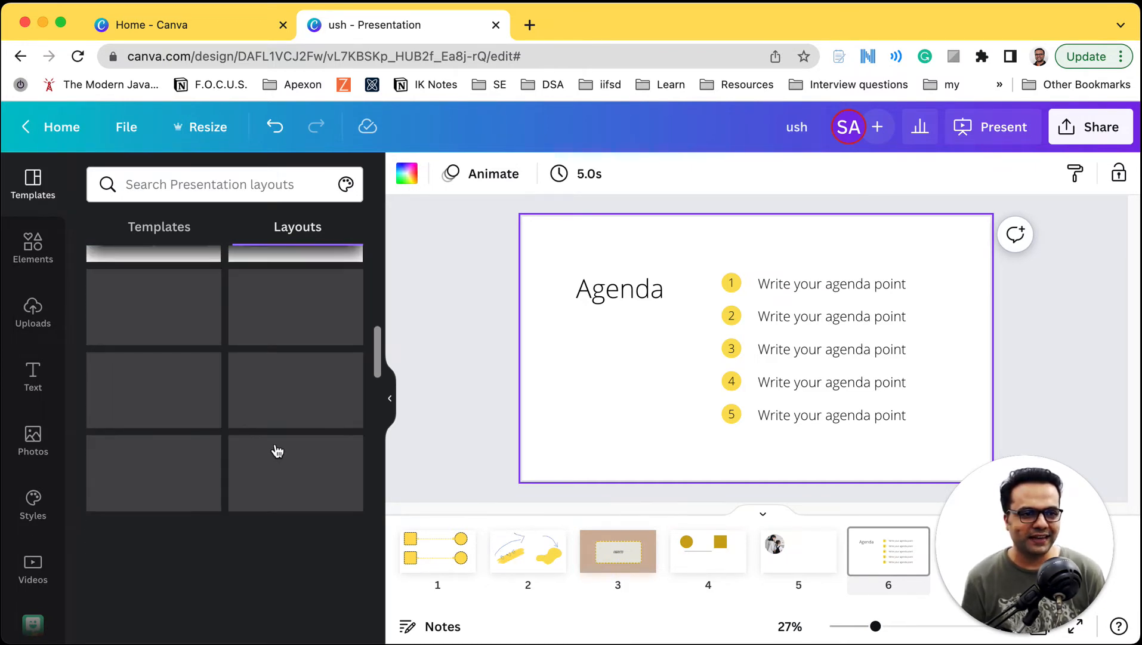
scroll(165, 327, down, 1)
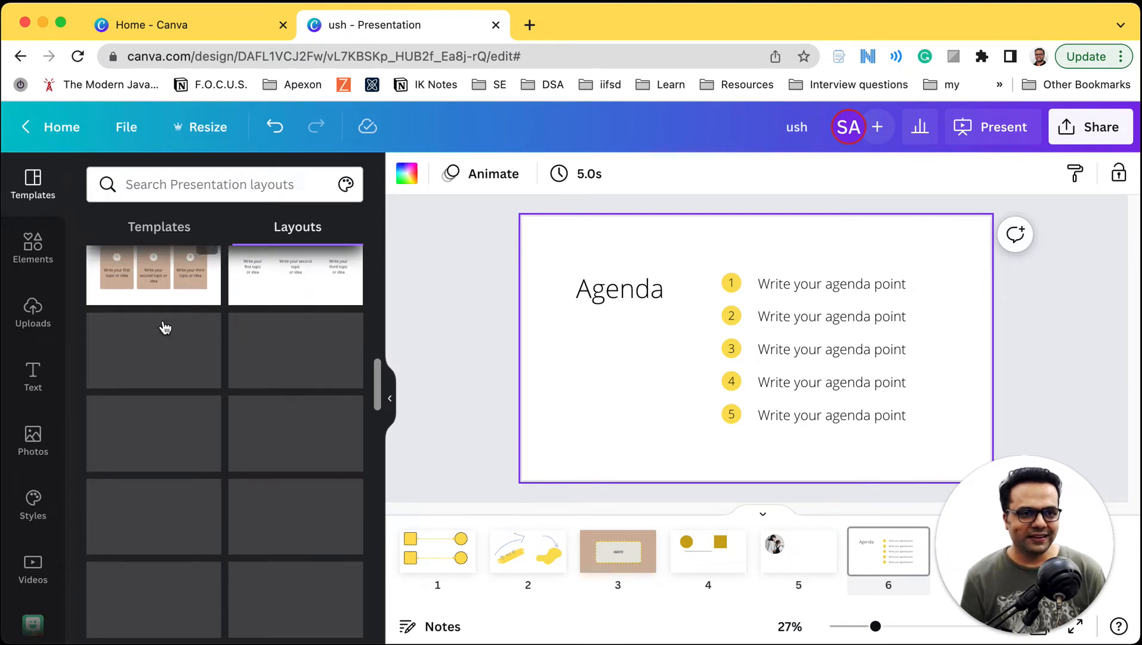
scroll(181, 449, up, 3)
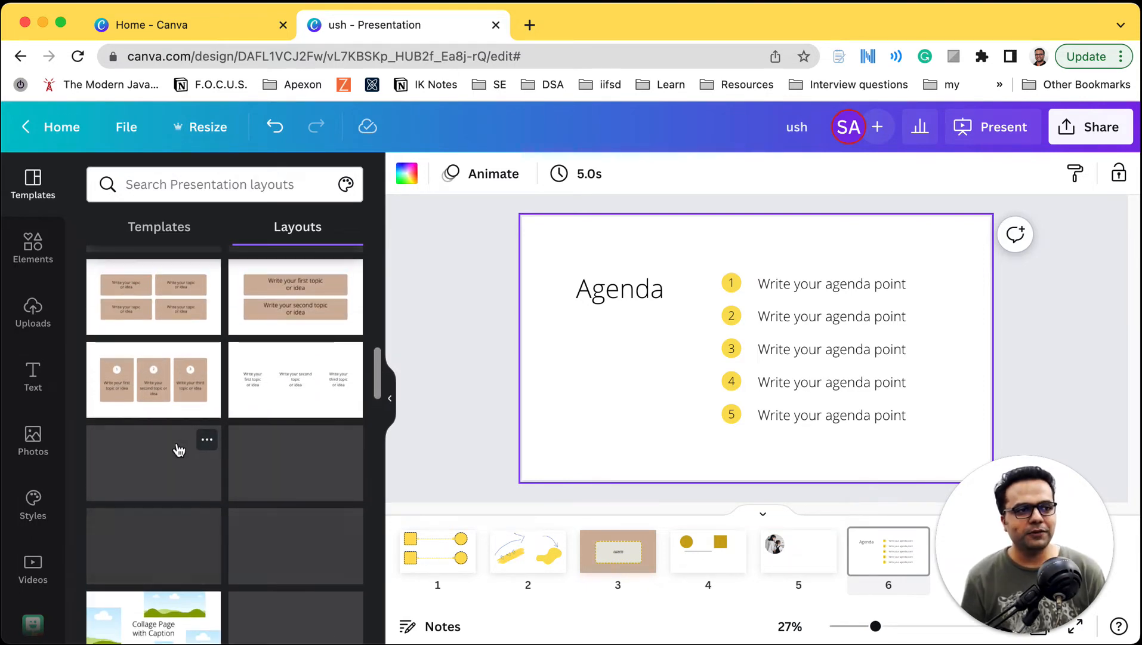
scroll(179, 448, up, 1)
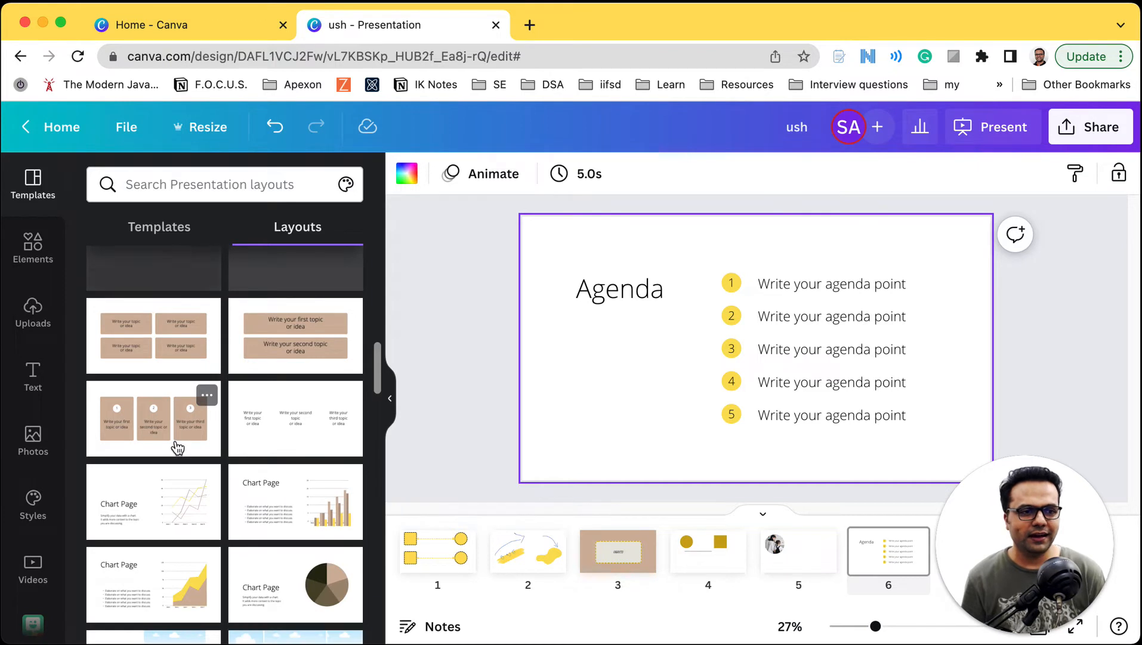
scroll(178, 448, down, 7)
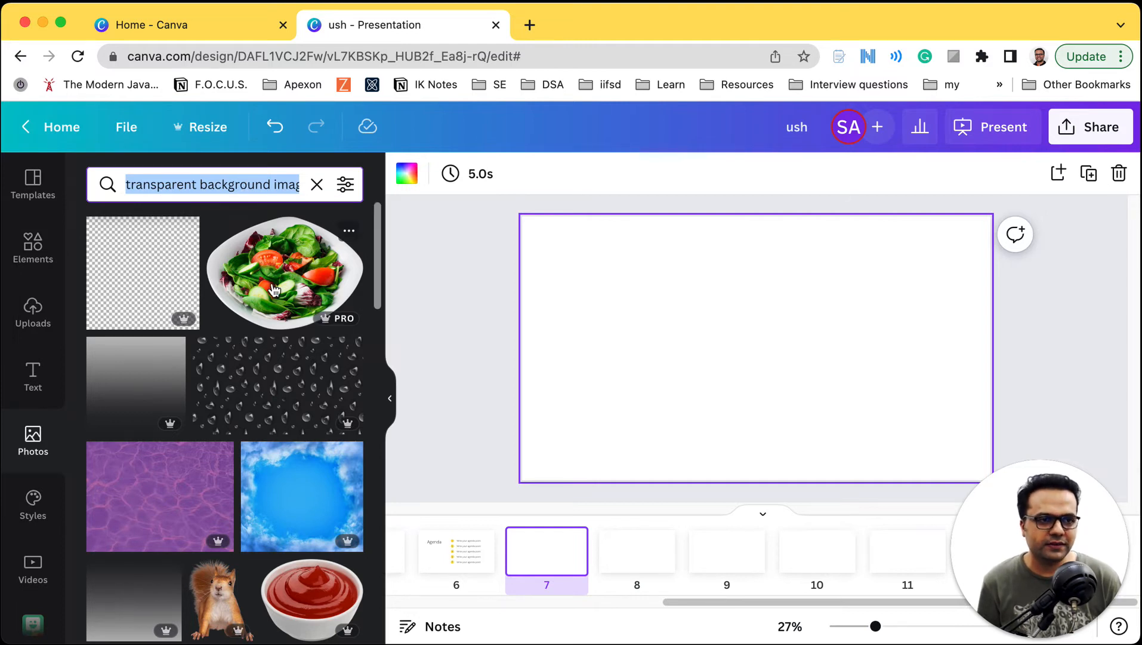
Place the salad bowl photo from the transparent background image results on the blank page 7 and keep it selected
drag(280, 287, 672, 311)
click(553, 345)
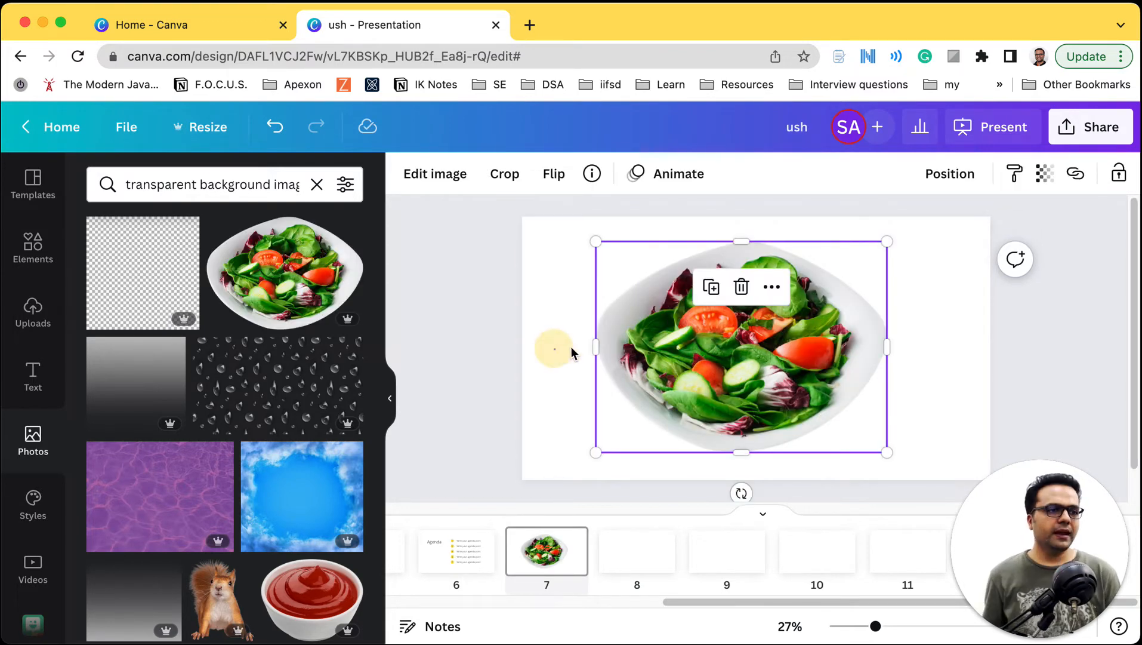
click(627, 335)
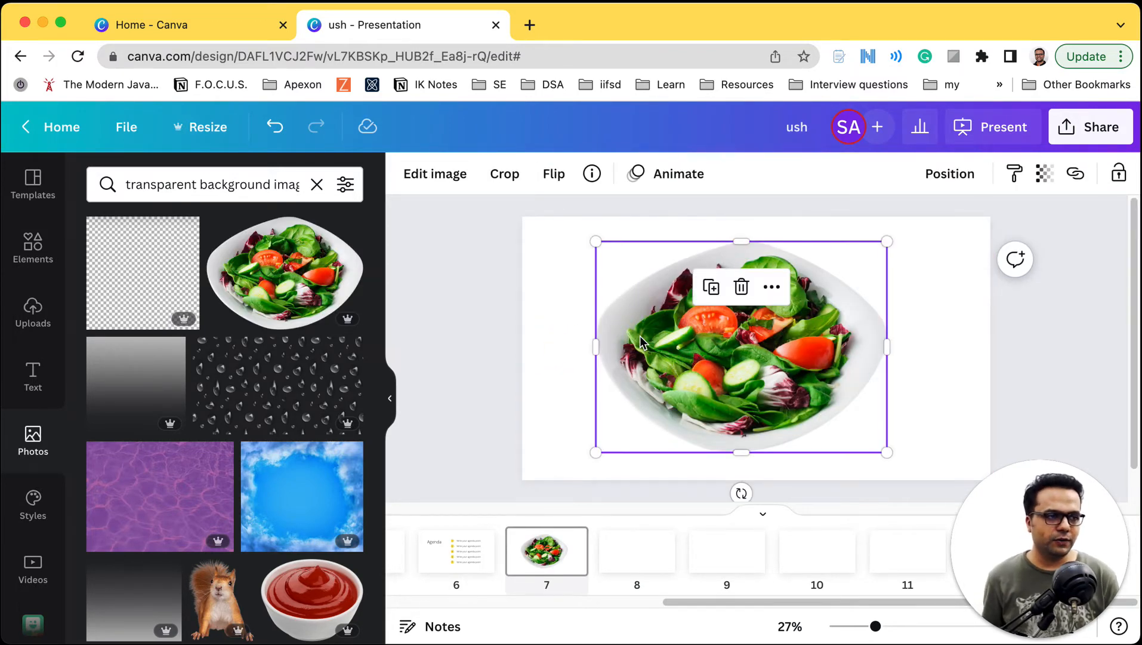
Check the topic list in Notion, return to the Canva design and add an Angle shadow to the salad bowl photo
key(ctrl+Left)
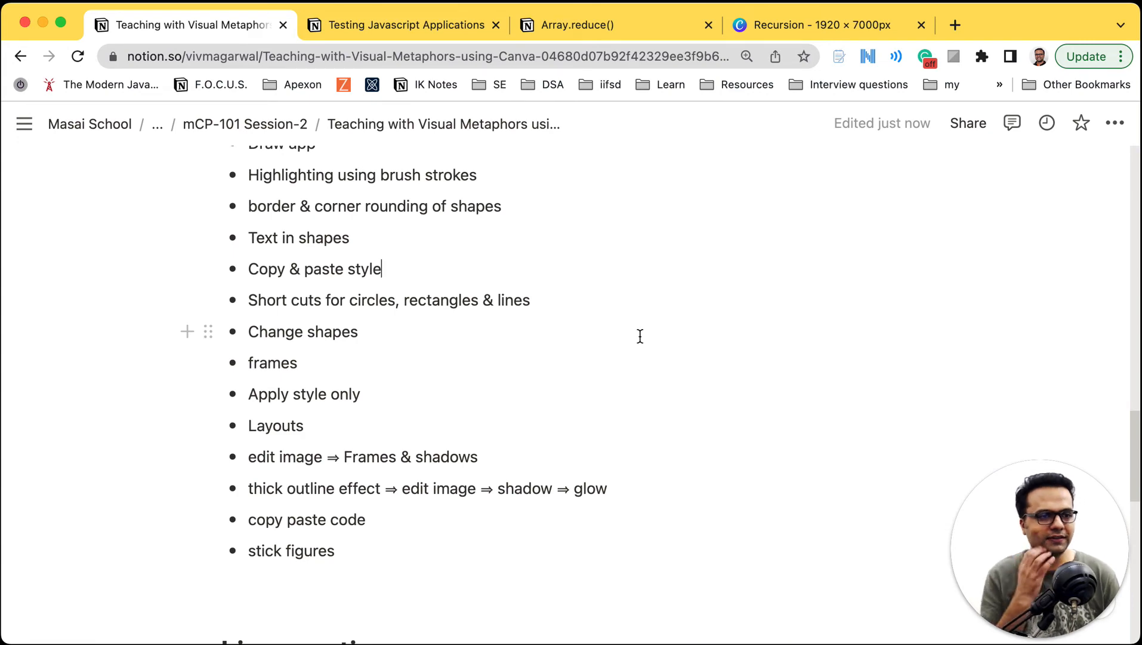
key(ctrl+Right)
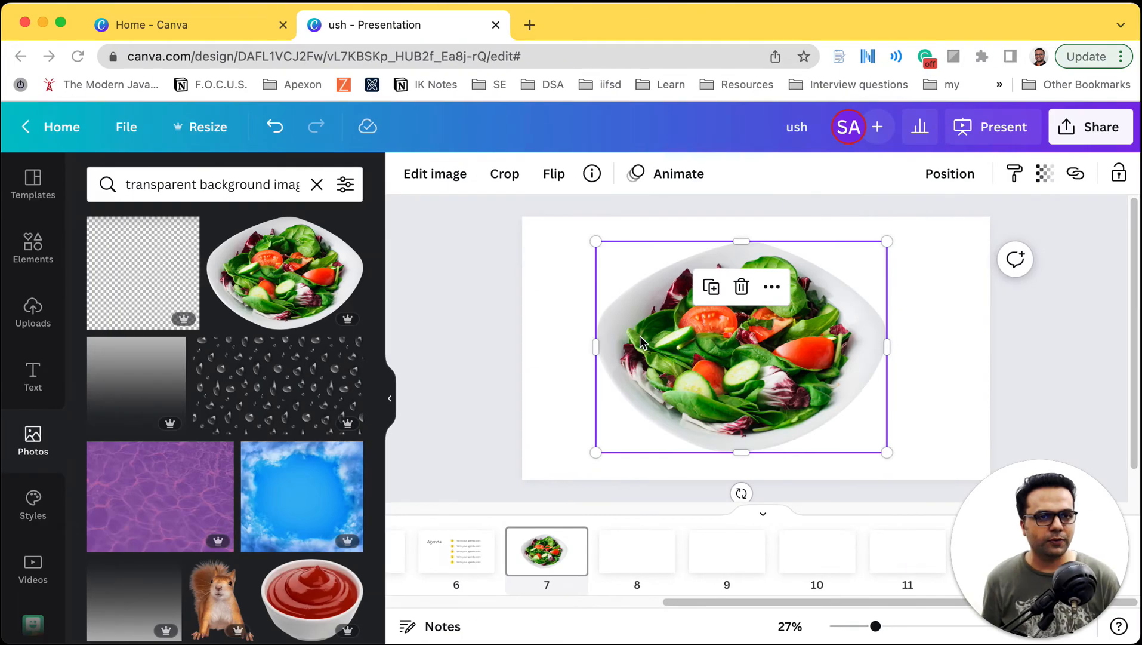
click(449, 177)
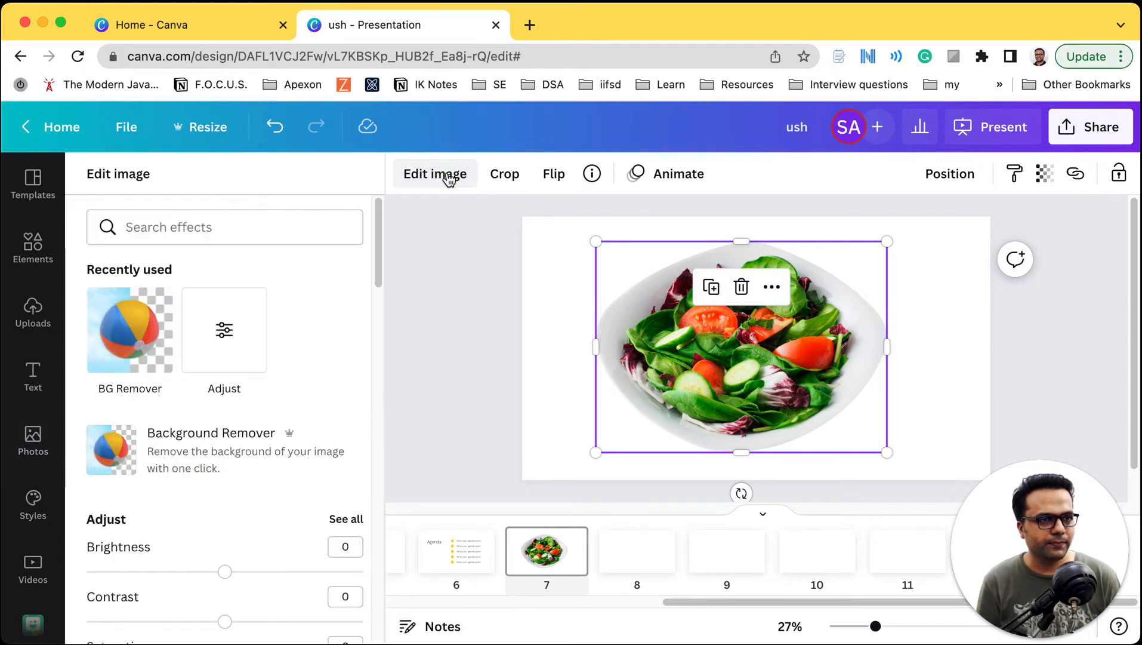
scroll(298, 347, down, 3)
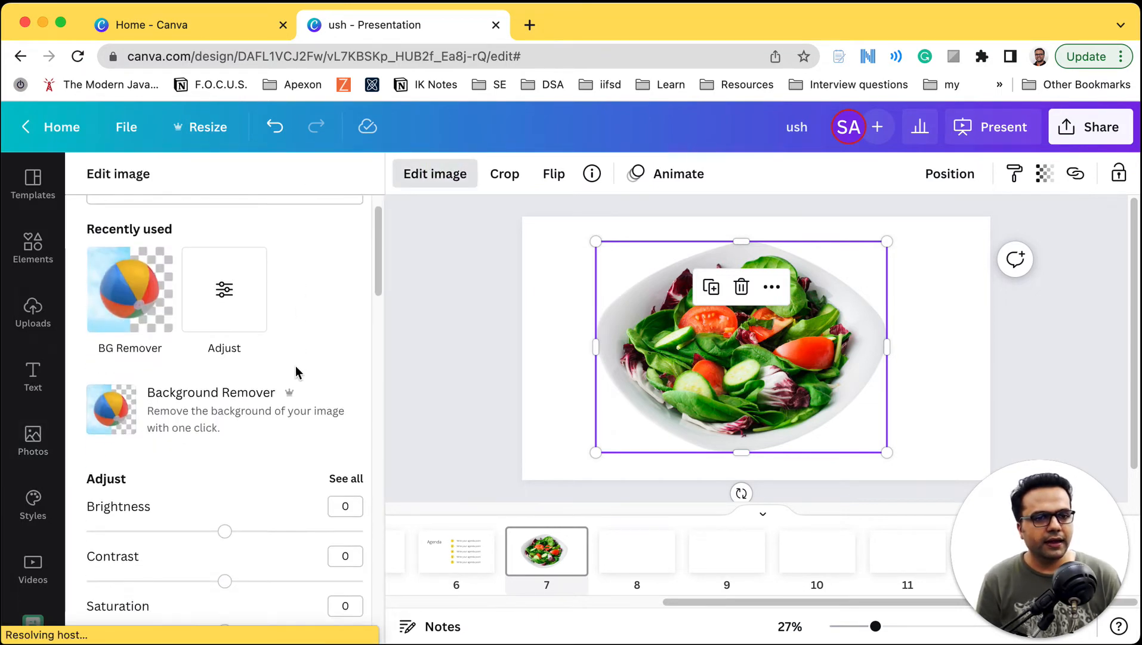
scroll(292, 373, down, 6)
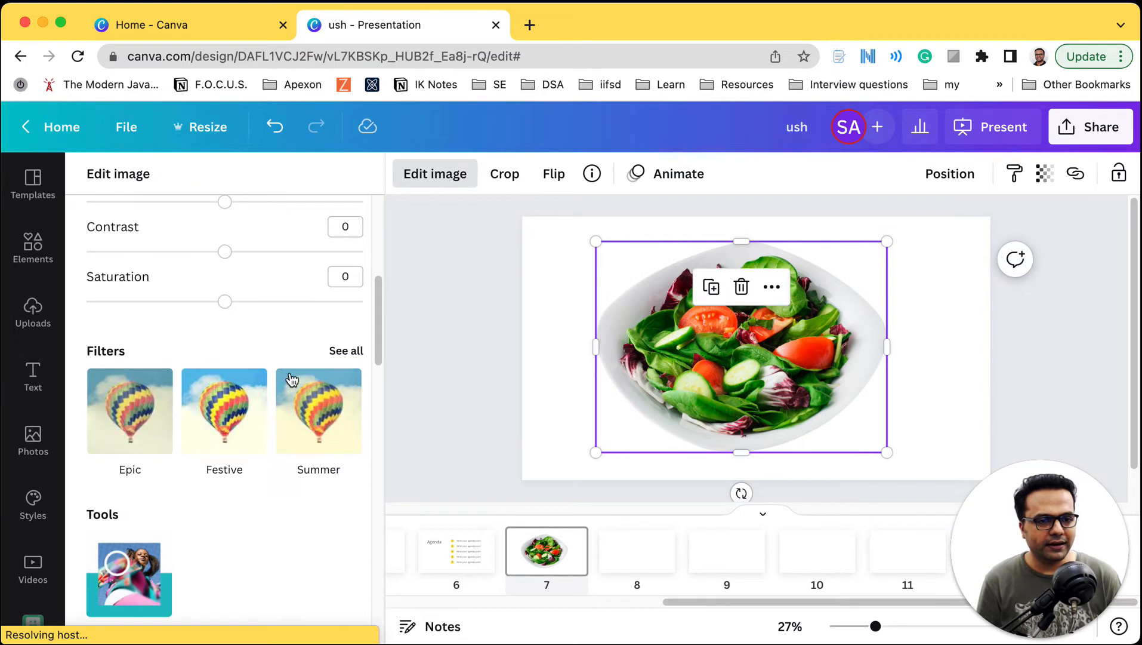
scroll(290, 380, down, 4)
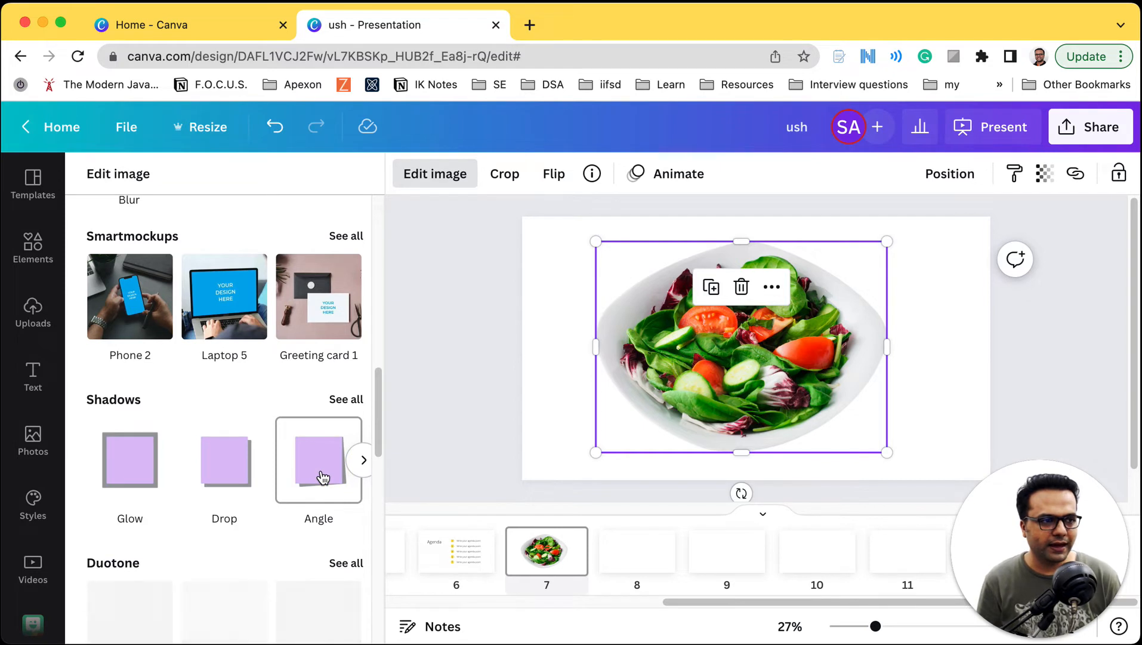
click(321, 475)
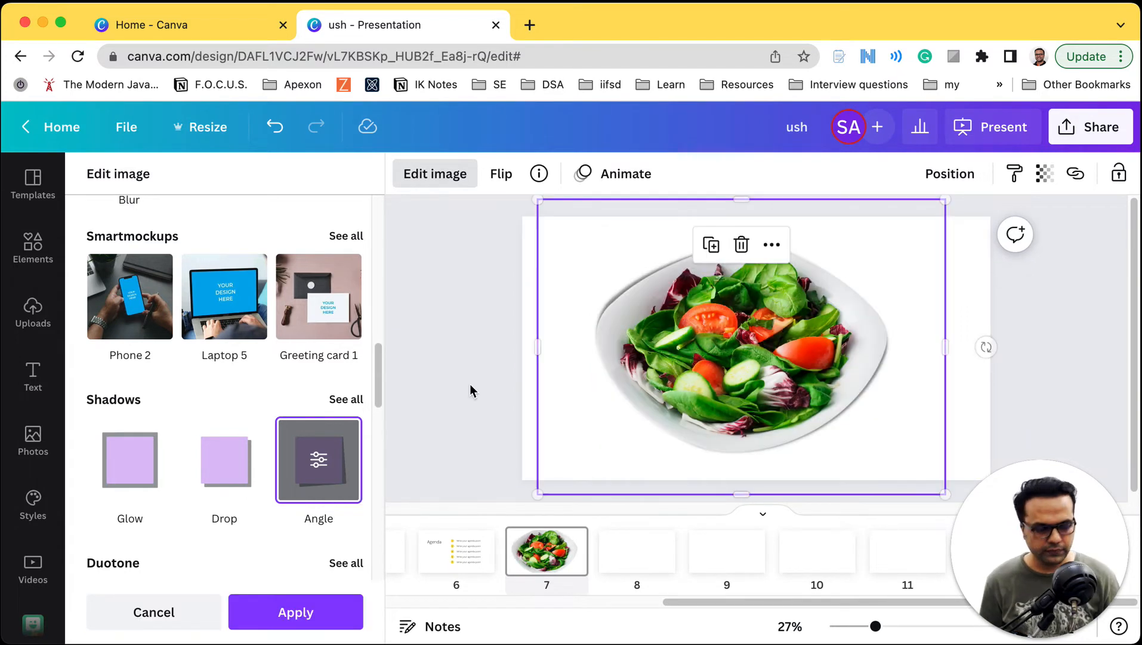
Set the salad bowl shadow's blur to 10, transparency to 39 and angle to 4, and apply it
click(318, 467)
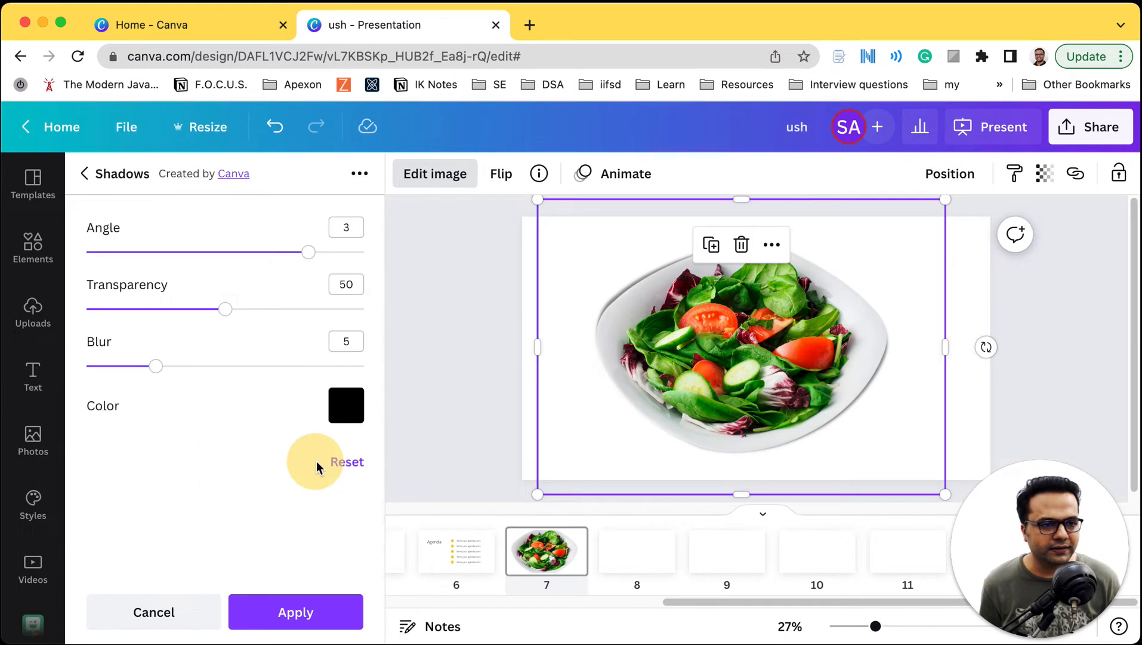
drag(157, 366, 225, 369)
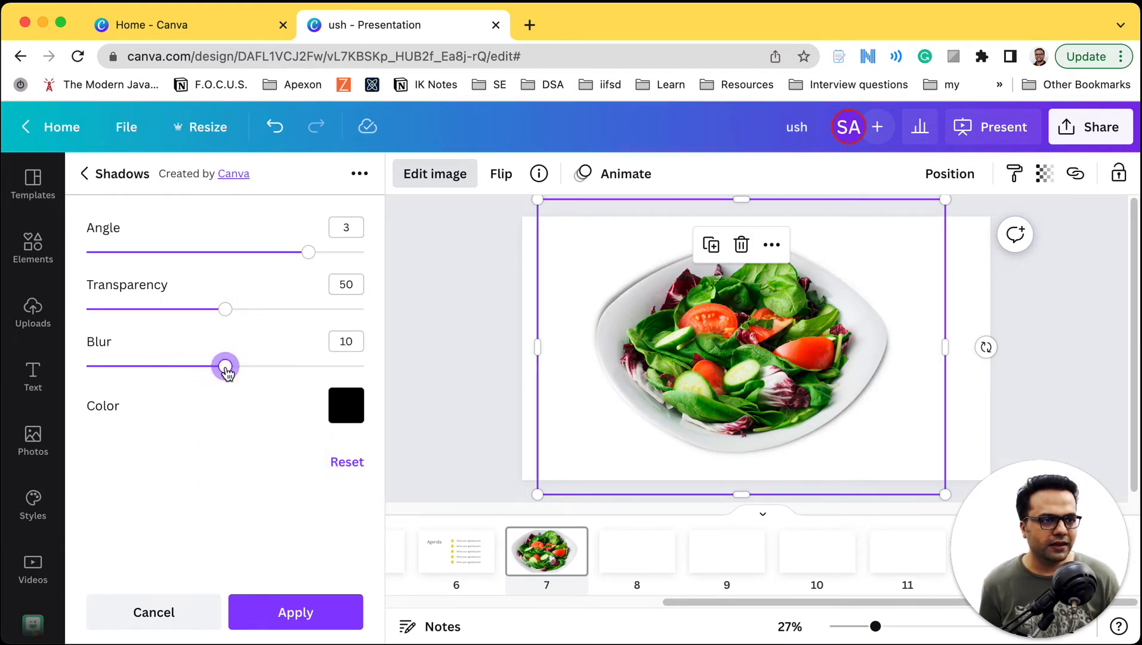
drag(225, 308, 196, 309)
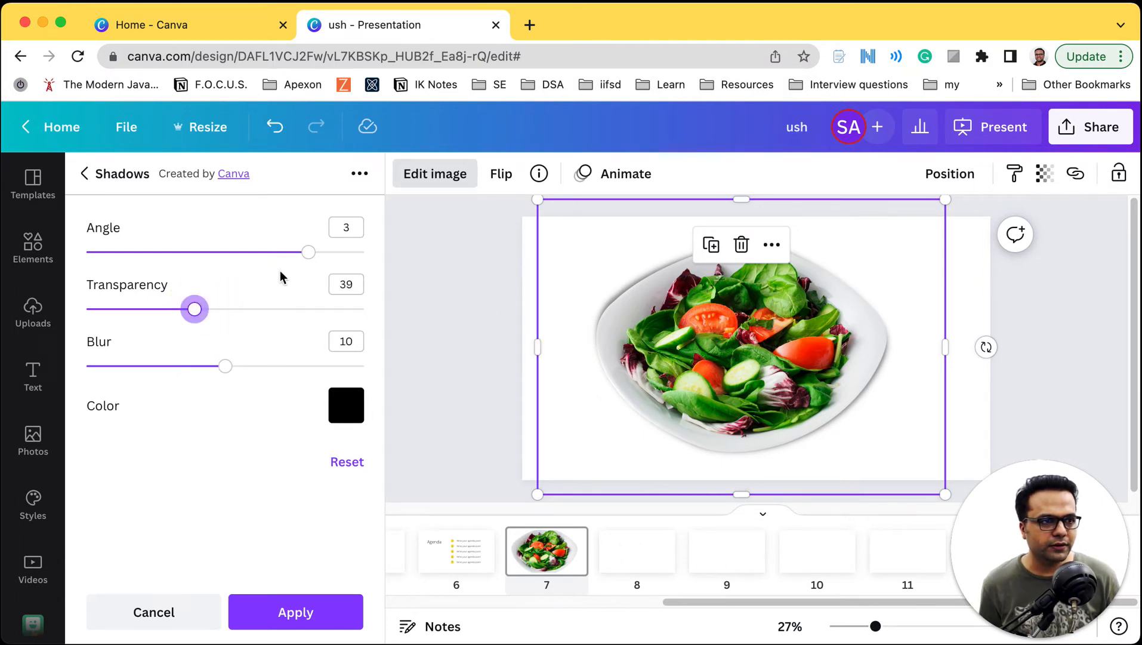
drag(309, 252, 336, 252)
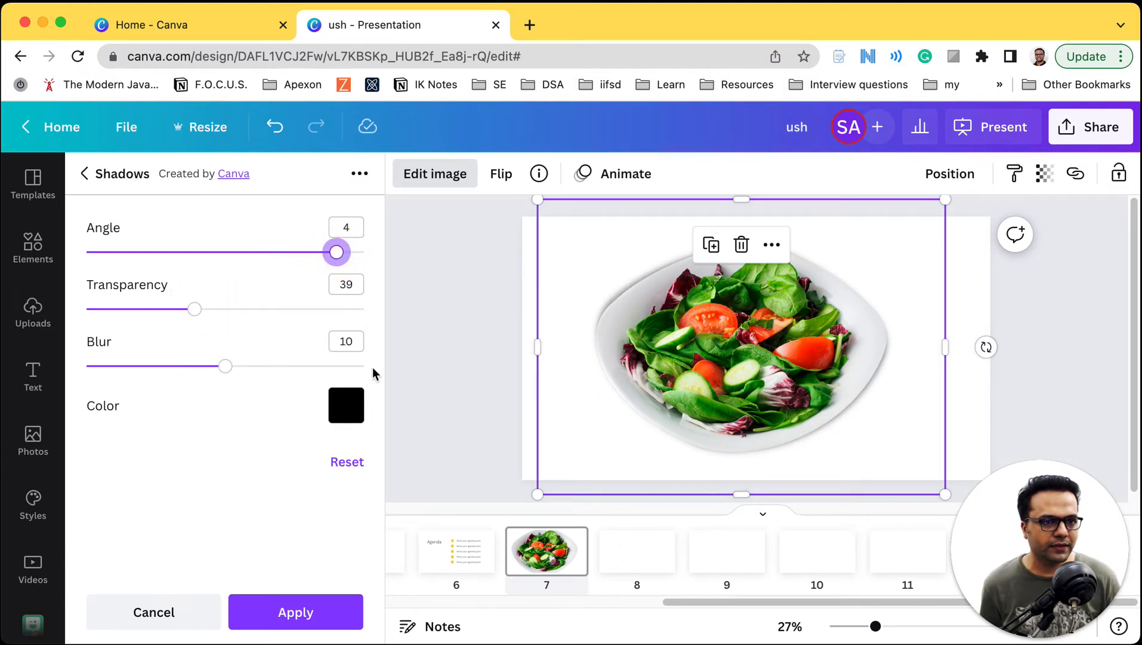
click(296, 614)
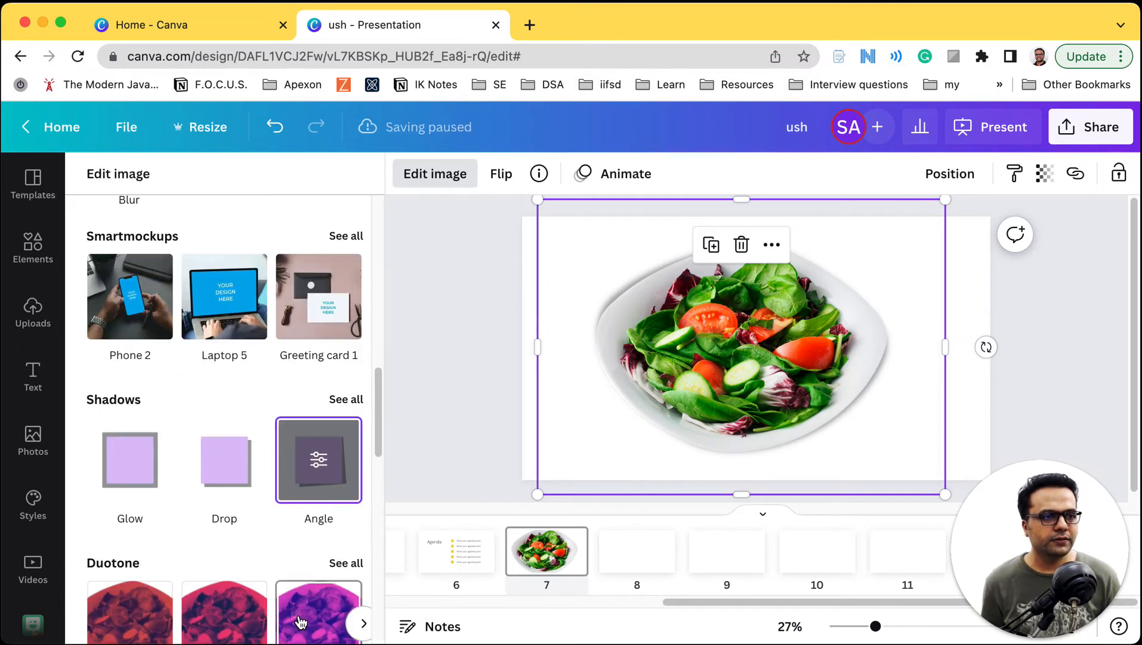
Find the Frames effect among the image effects and connect it for the salad bowl photo
scroll(287, 457, down, 8)
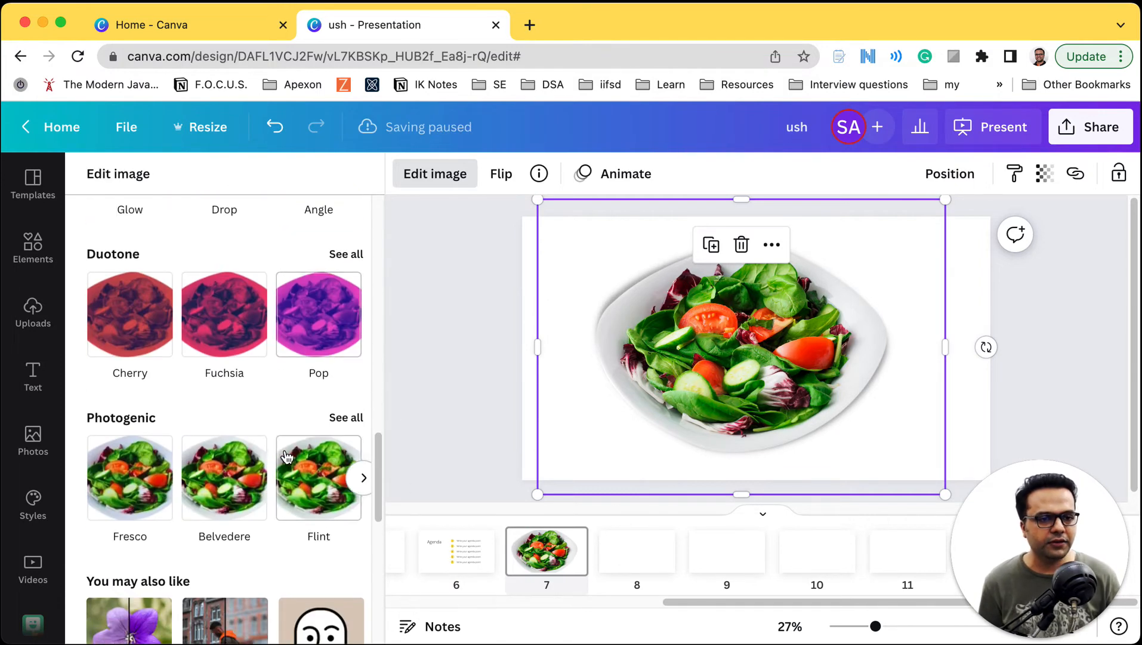
scroll(287, 457, down, 5)
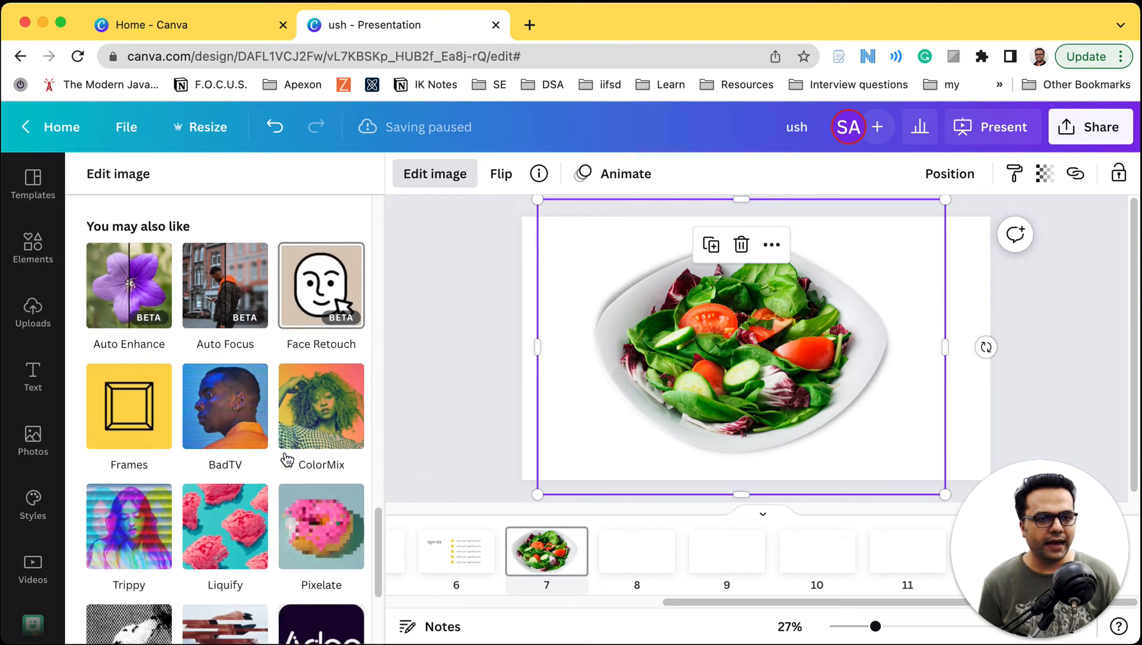
click(145, 423)
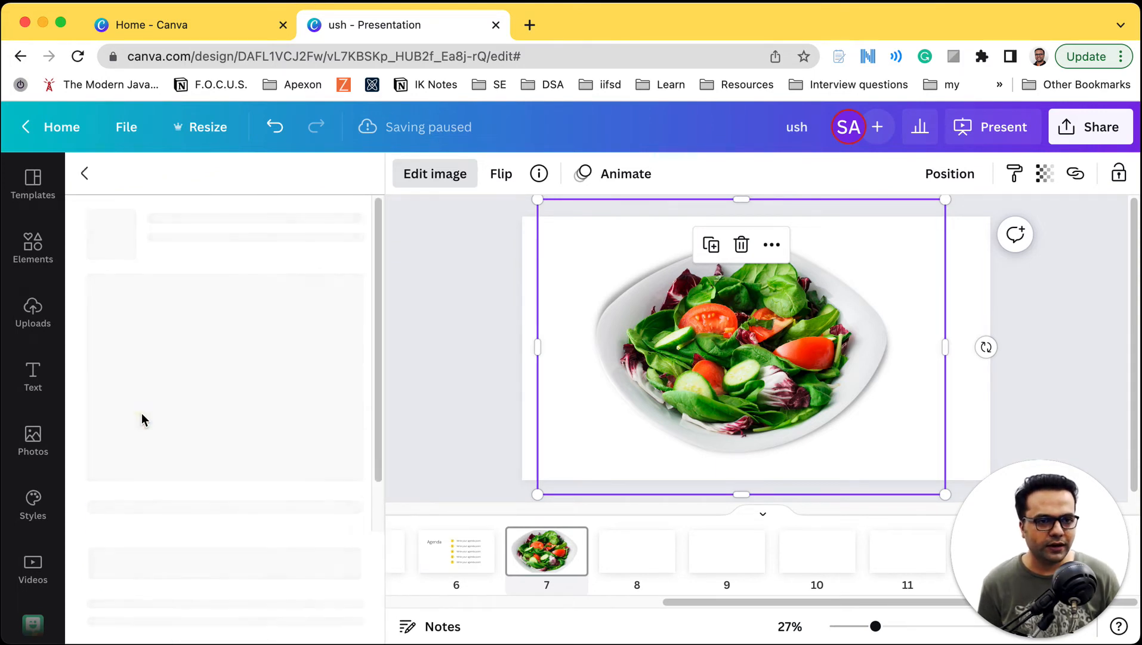
click(218, 611)
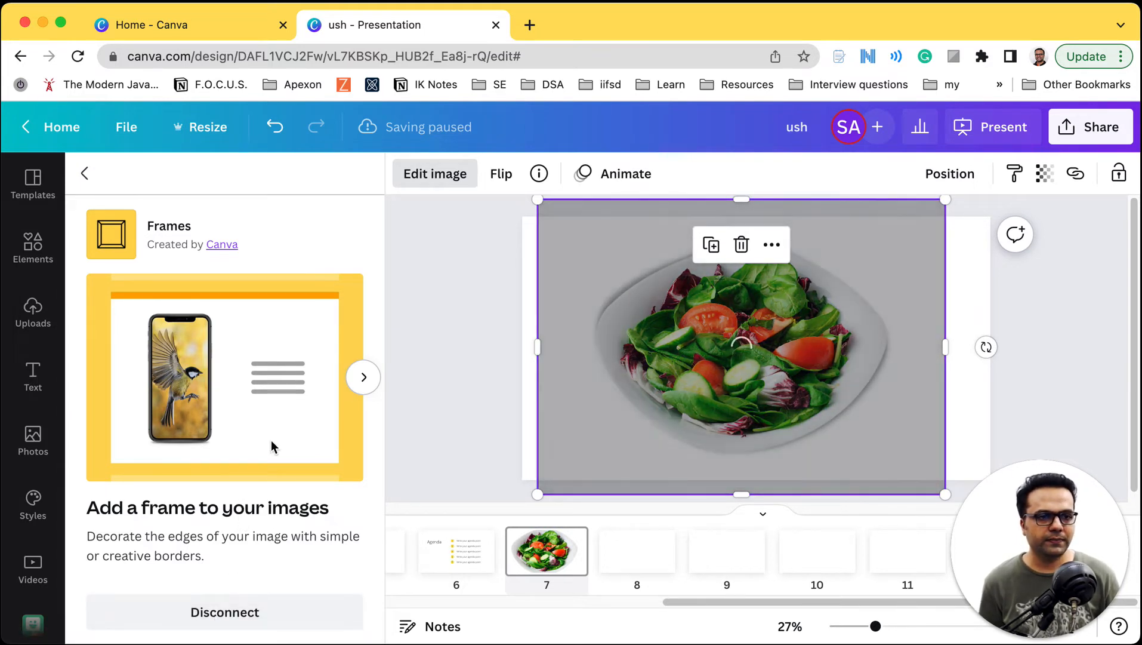
scroll(37, 531, down, 5)
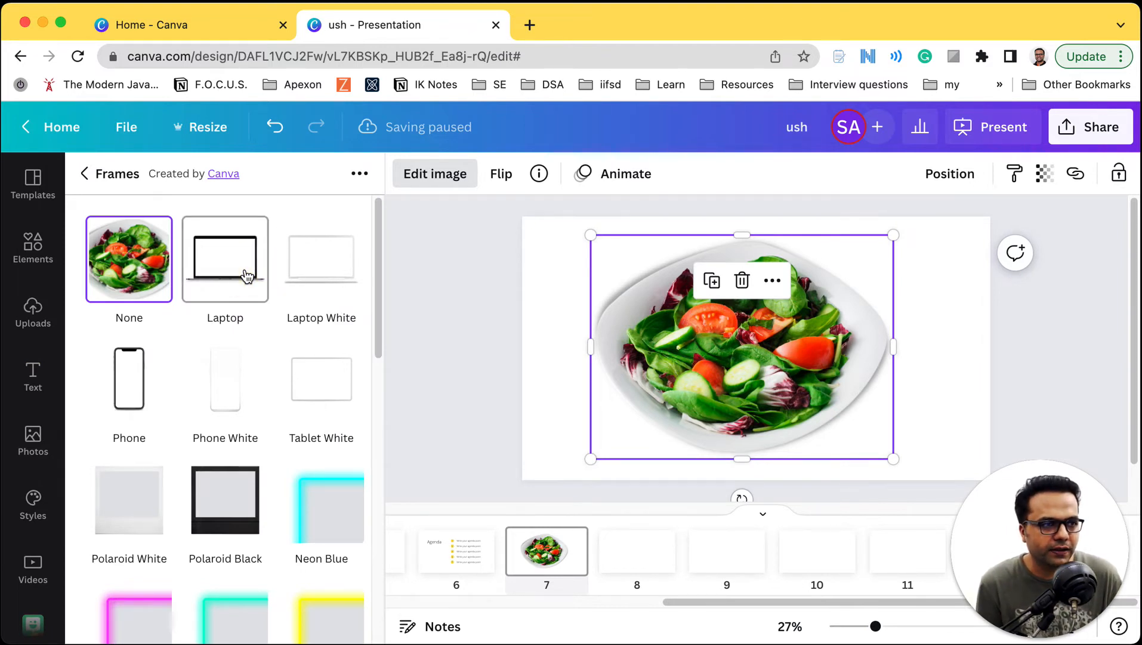
Preview the Laptop frame on the salad bowl photo, but apply the Phone frame instead
click(246, 275)
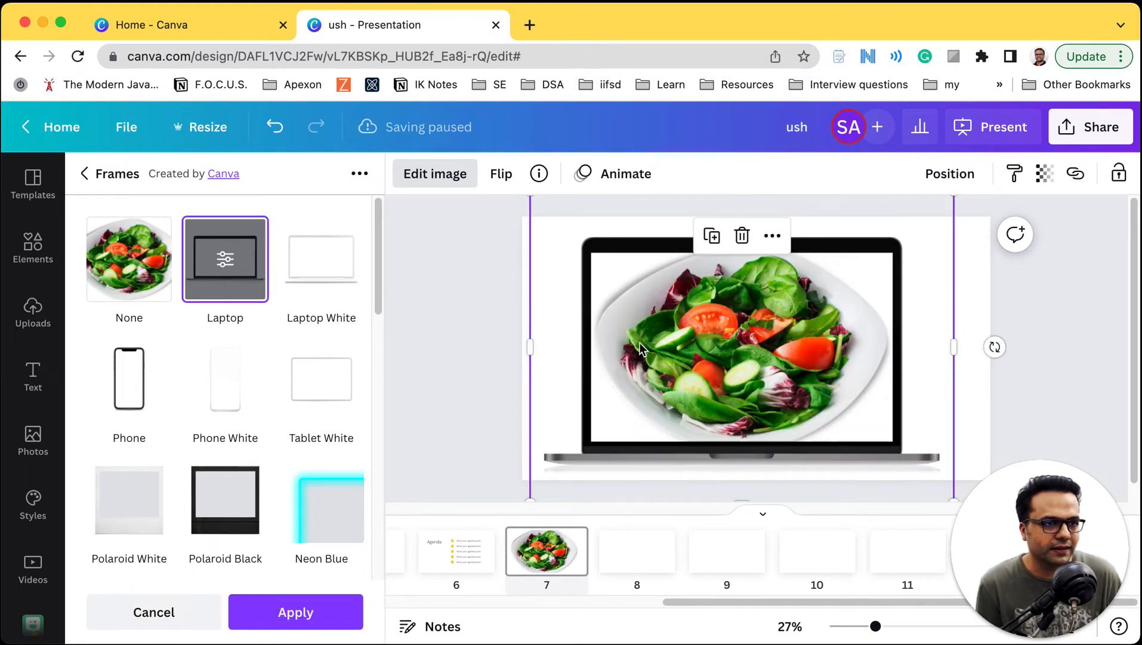
click(135, 372)
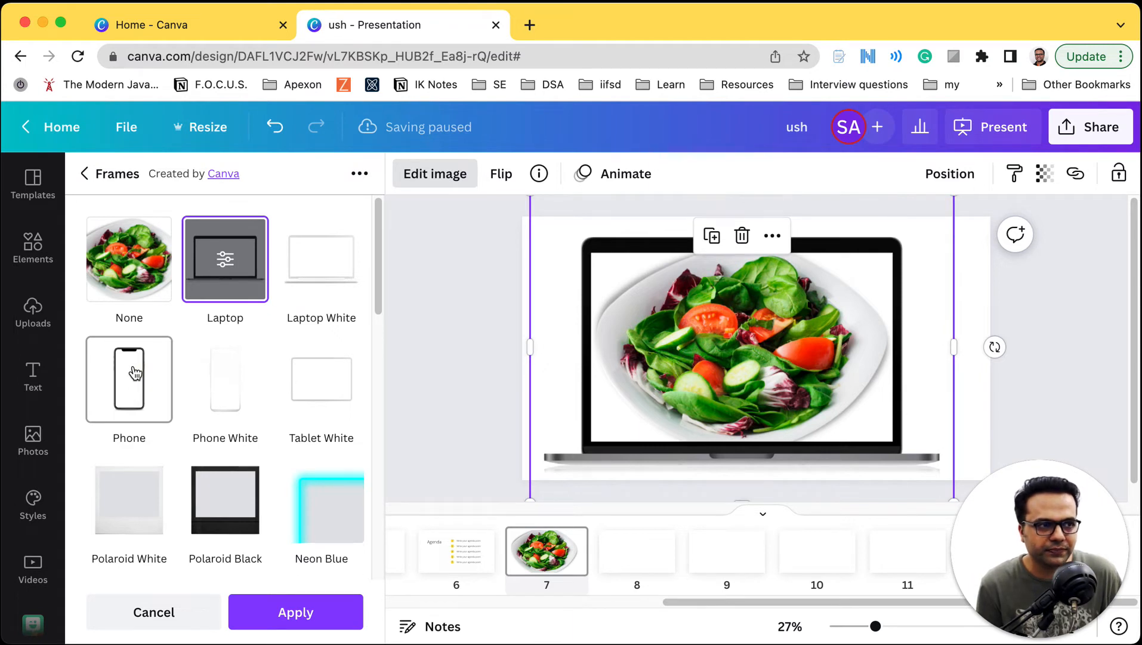
click(135, 373)
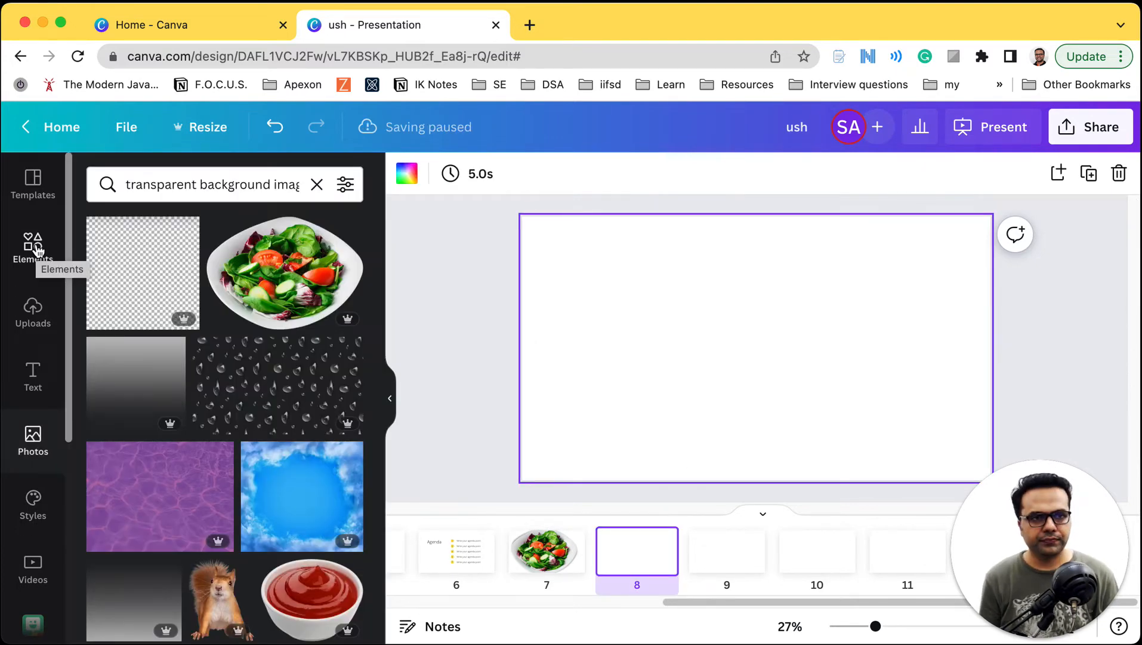
Search the design elements for "stick figures" with the blank page 8 active
click(34, 247)
click(166, 179)
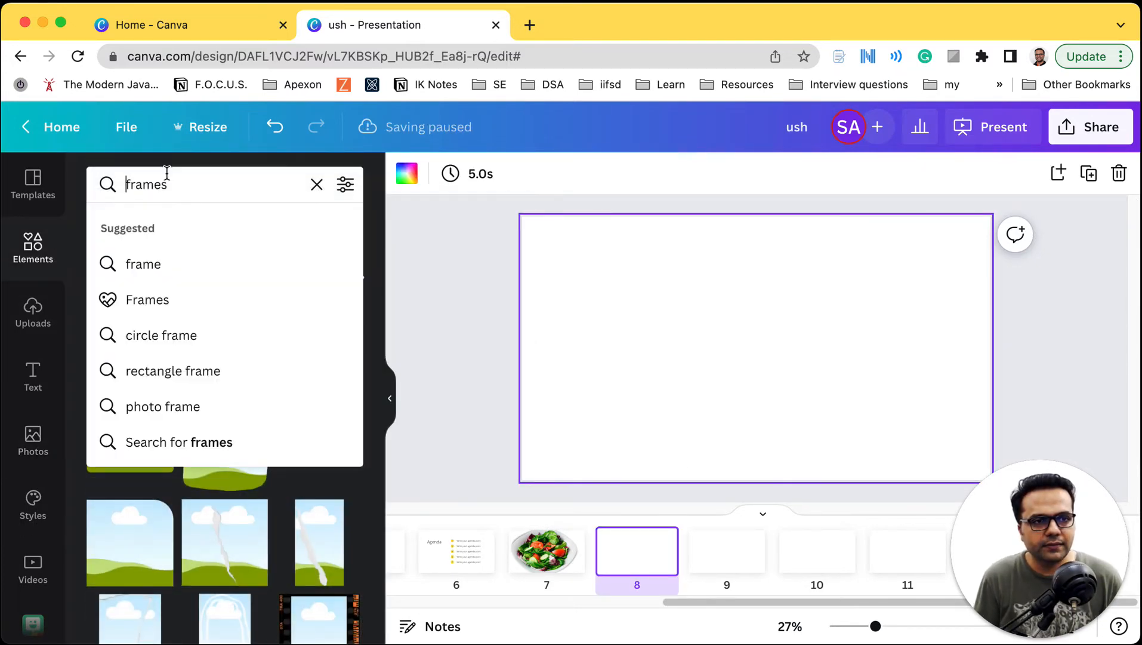
double_click(157, 186)
text(stick f)
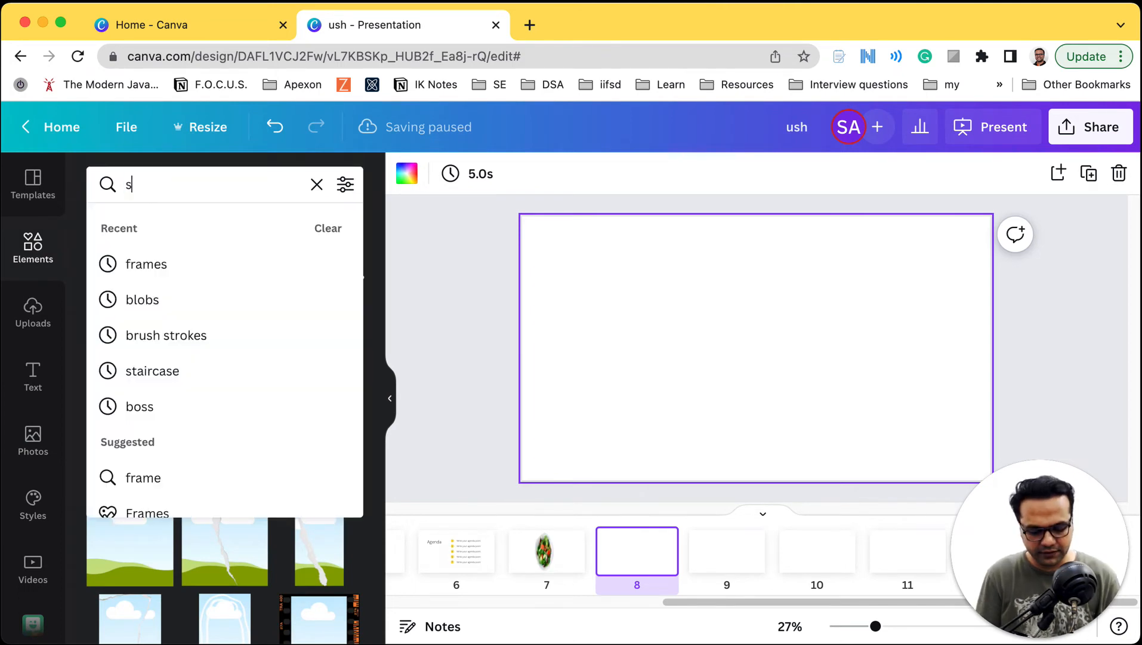
text(igures)
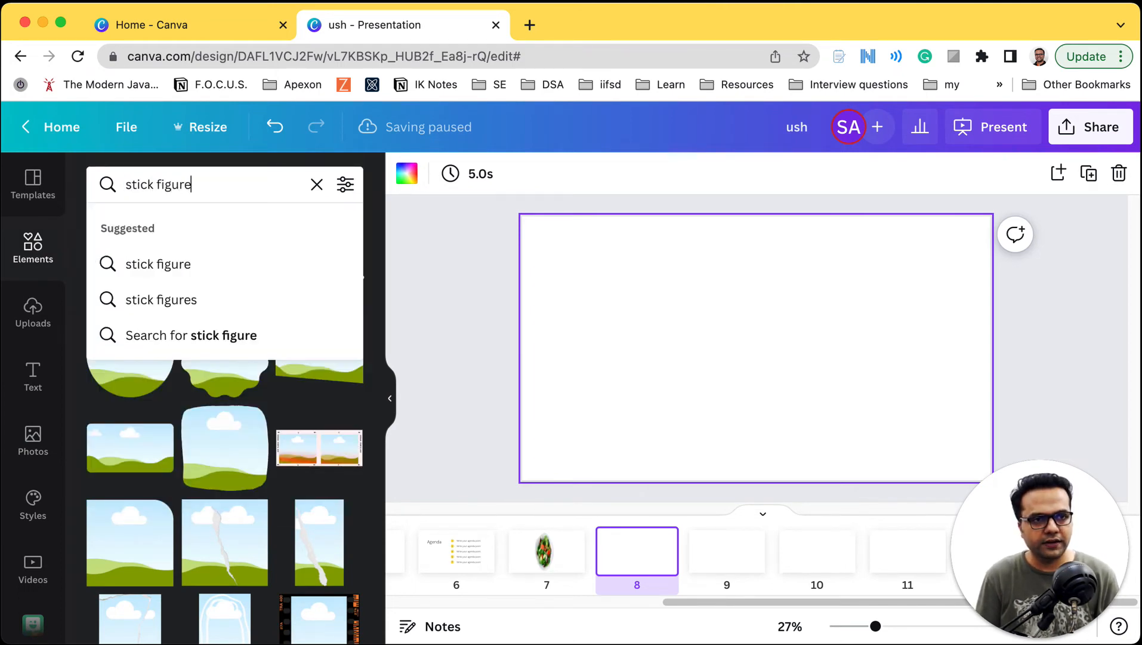
key(Return)
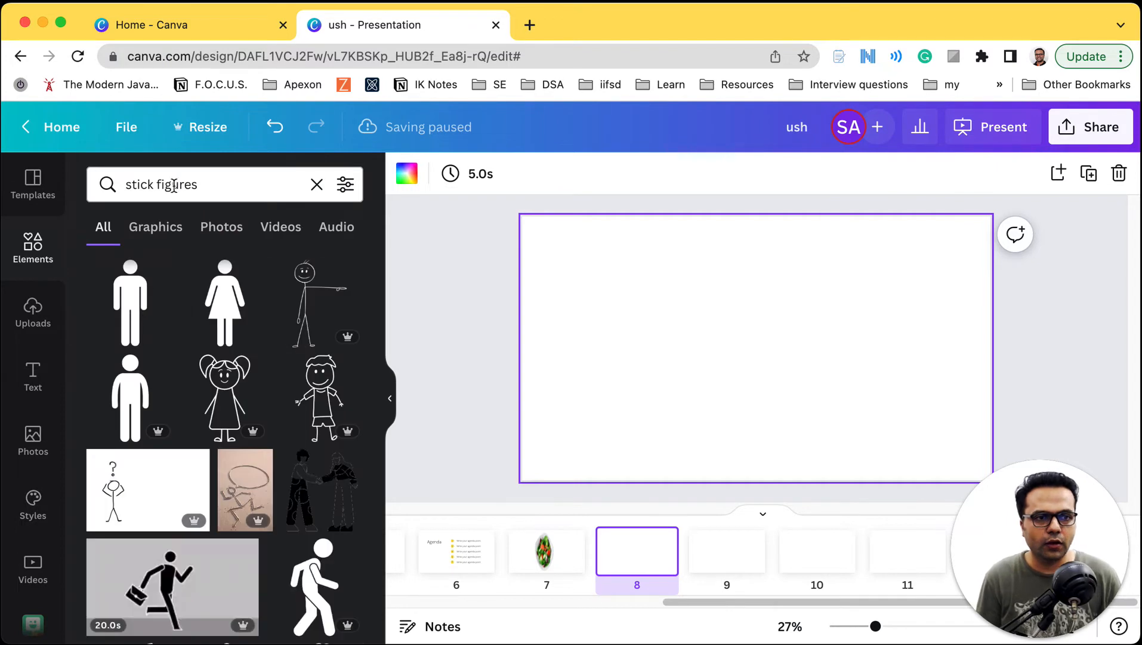
Browse the stick figure results and place the girl with pigtails on the left half of page 8
scroll(311, 382, down, 3)
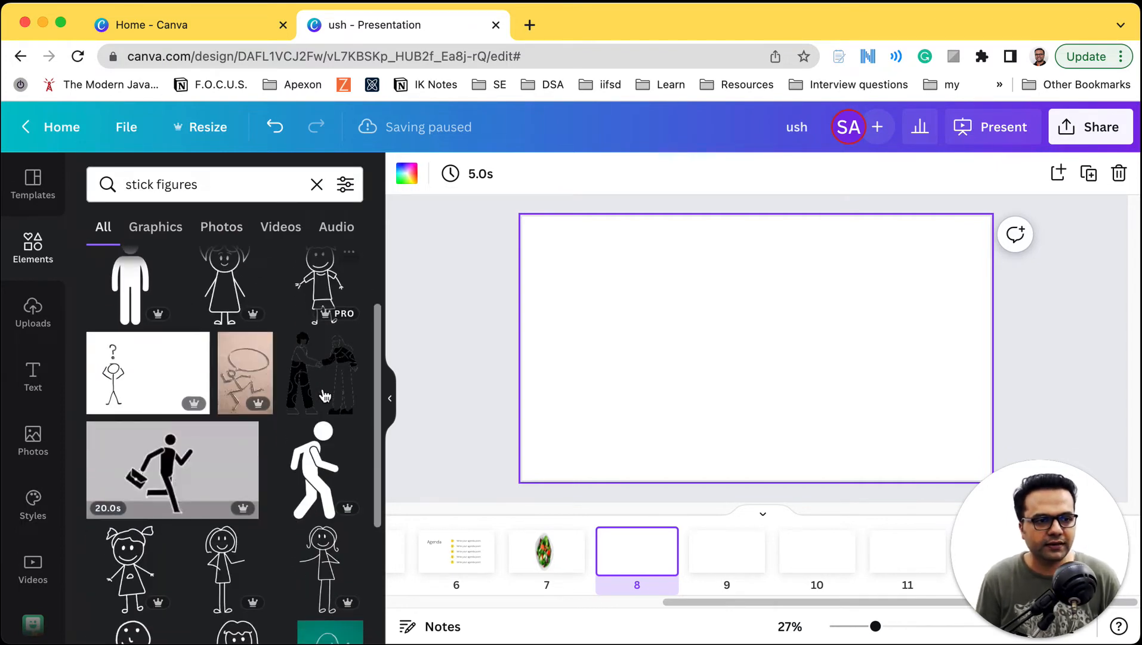
scroll(268, 370, up, 3)
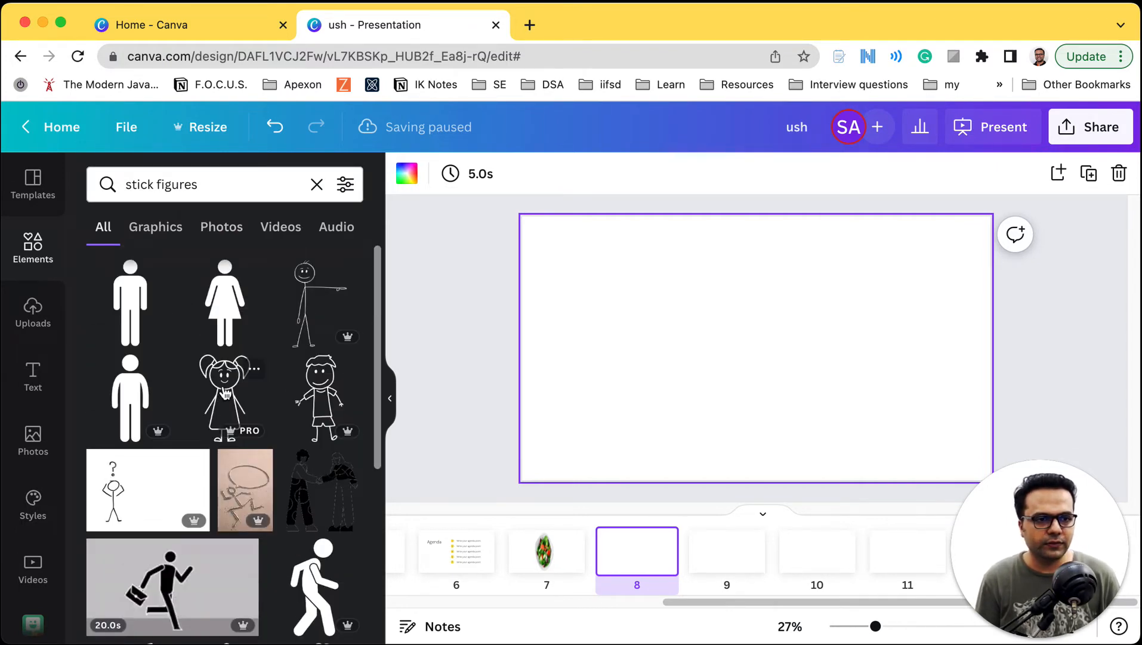
scroll(156, 438, down, 3)
scroll(157, 437, down, 1)
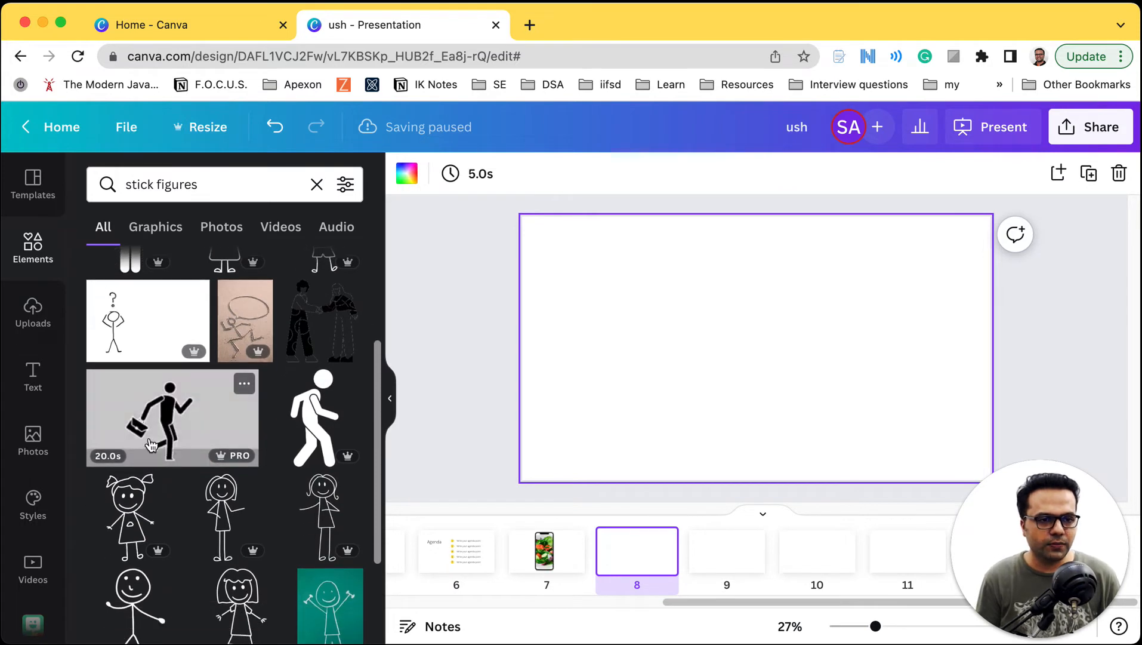
scroll(158, 524, down, 3)
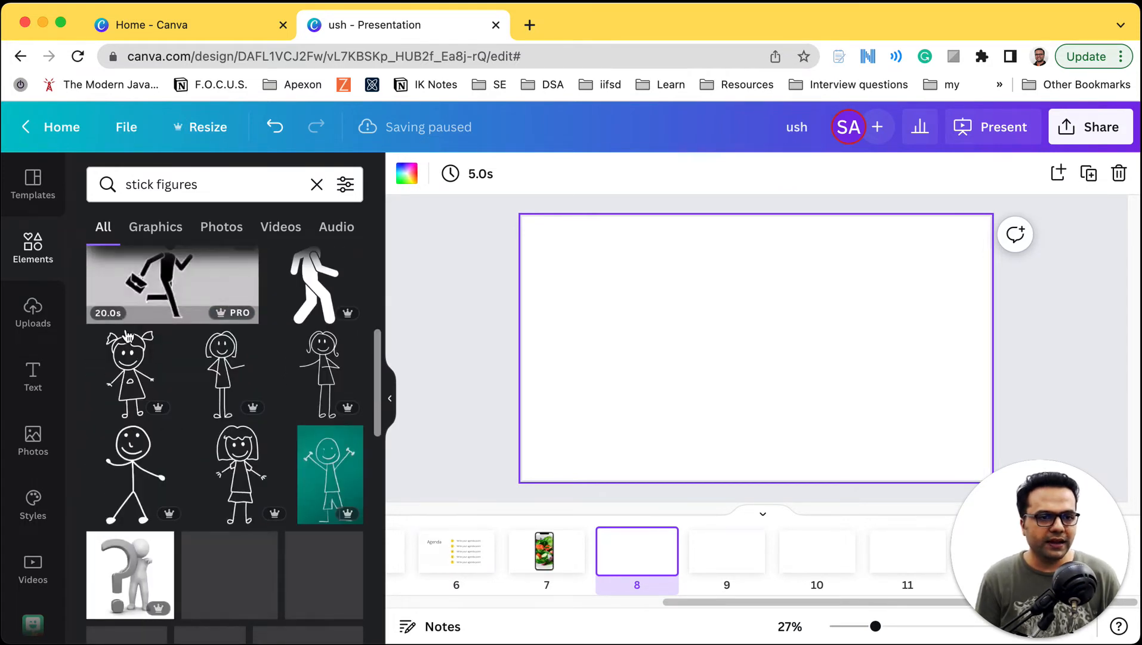
drag(143, 382, 621, 340)
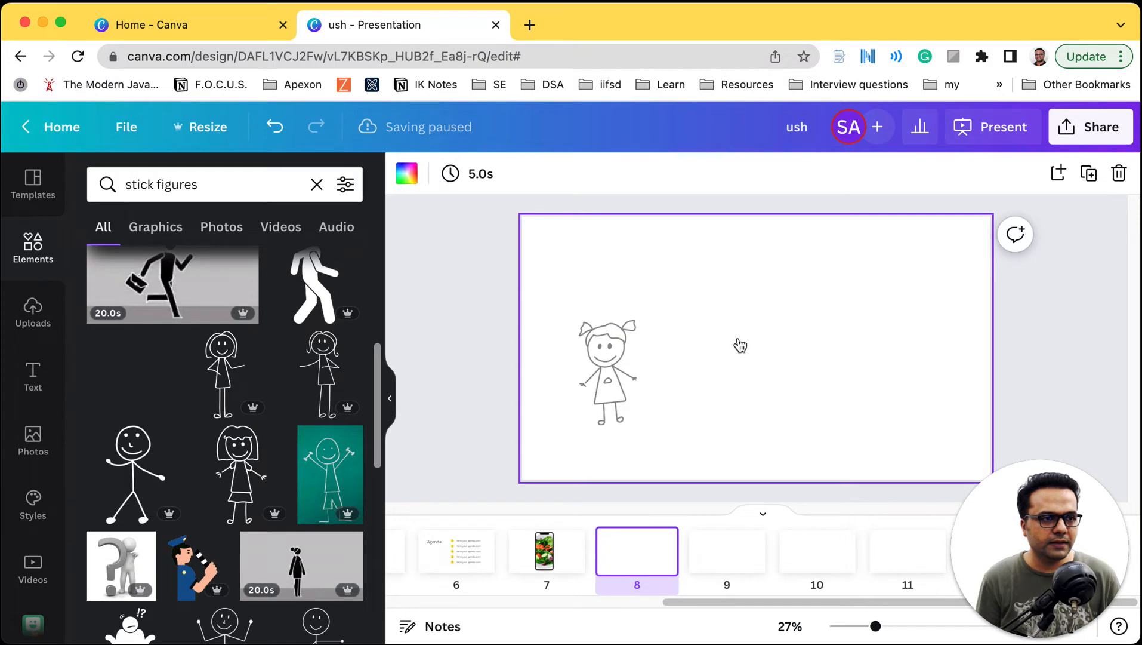
click(680, 359)
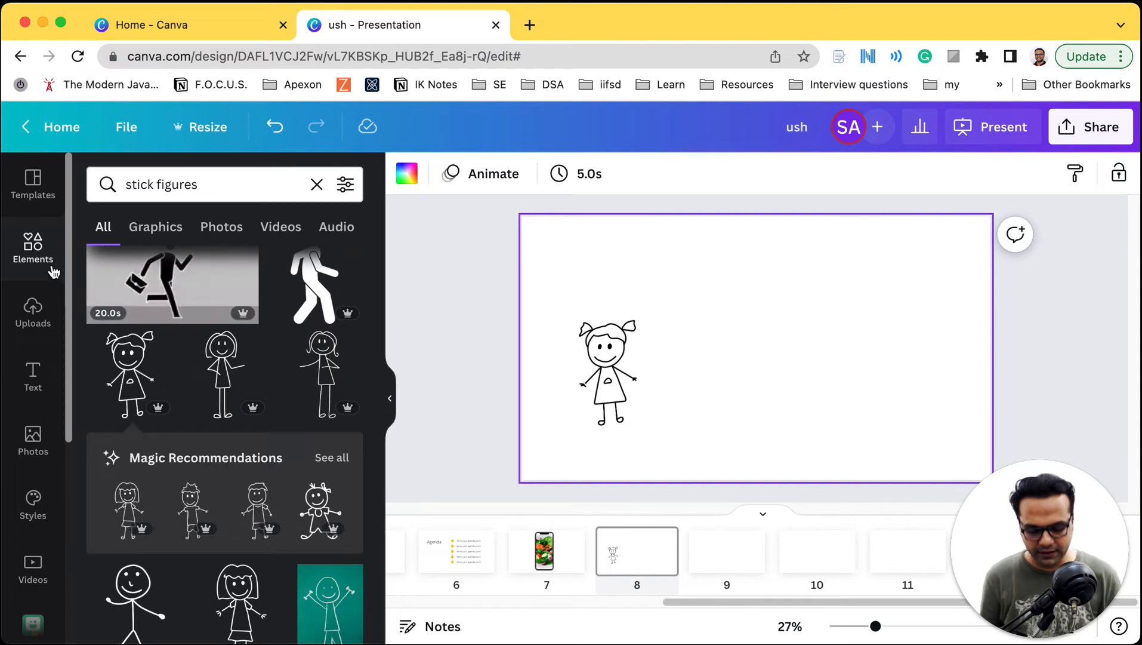
Place the husky photo from the transparent background image results beside the stick girl on page 8, checking the Notion topic list
click(33, 442)
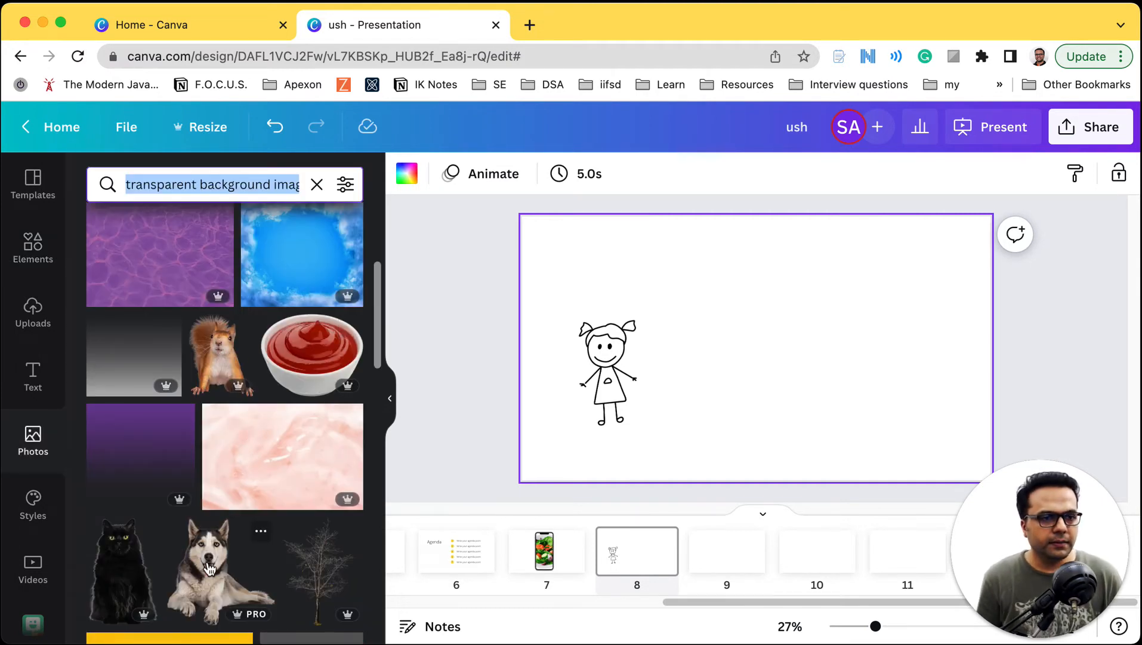
drag(209, 573, 749, 321)
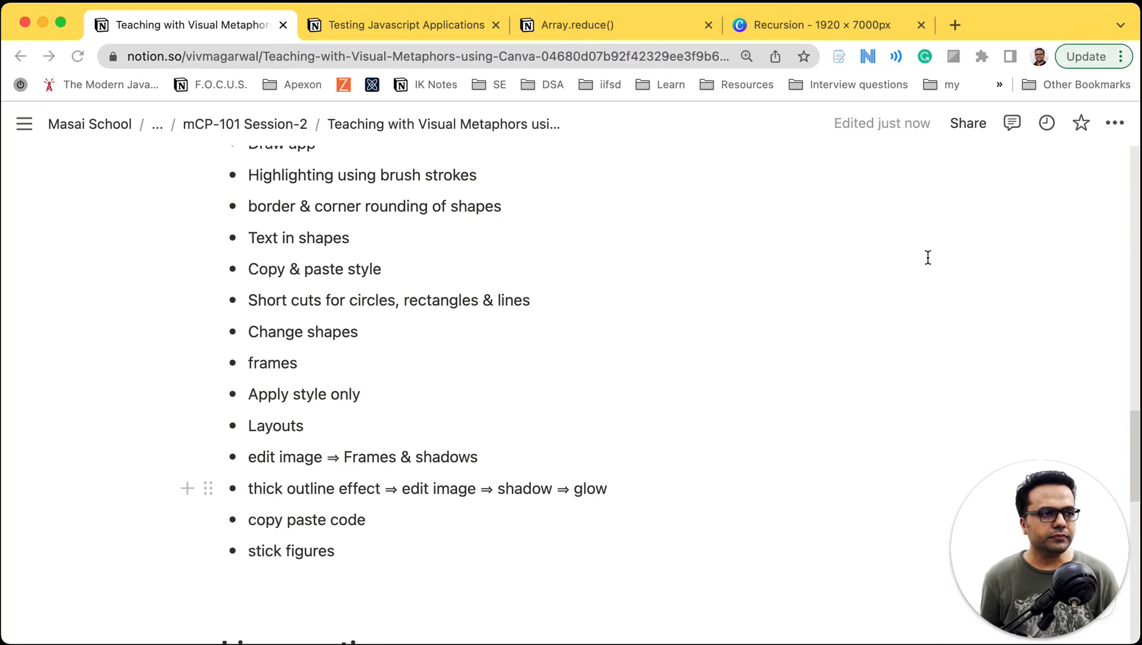
click(928, 257)
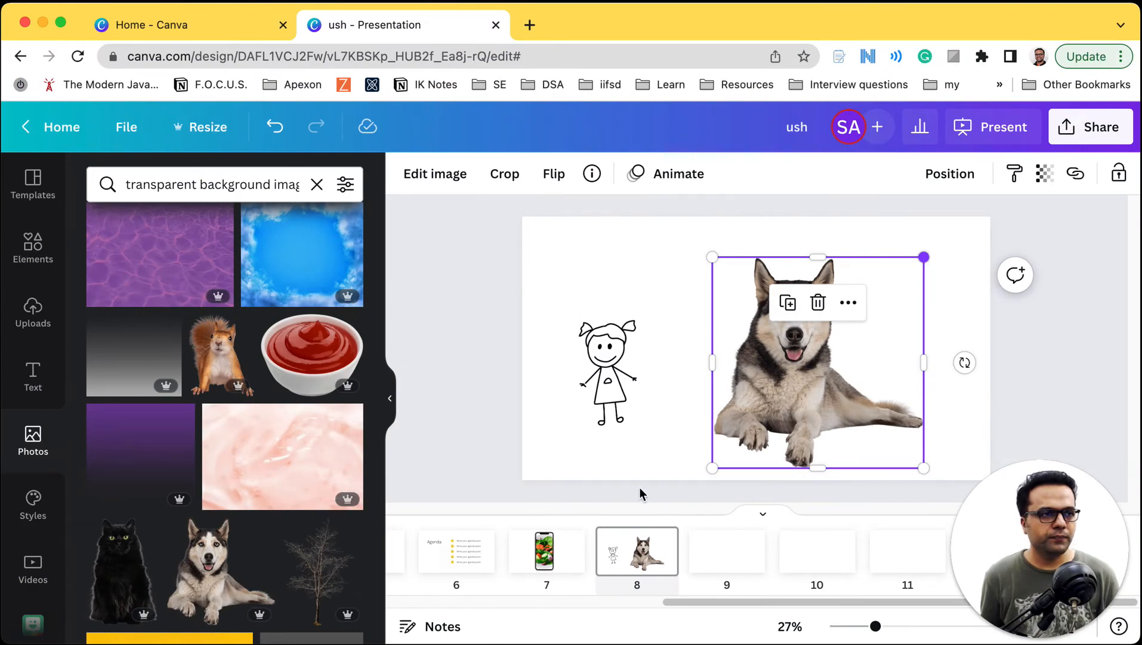
drag(789, 385, 782, 362)
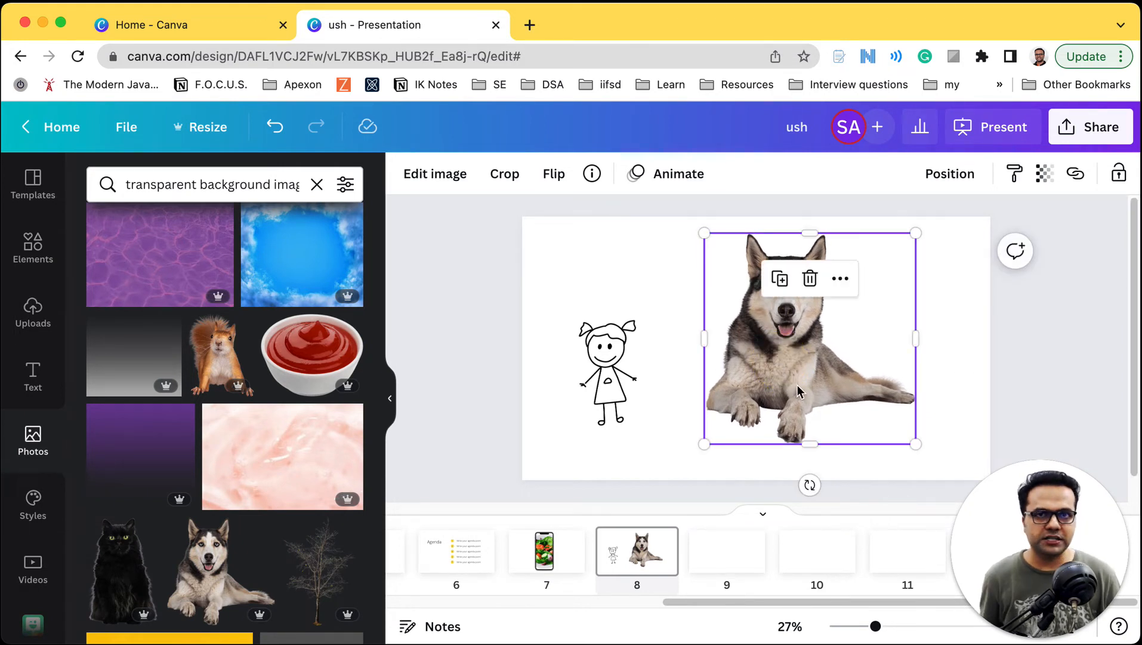
Apply the Glow shadow effect to the husky photo on page 8 and open its settings
click(456, 190)
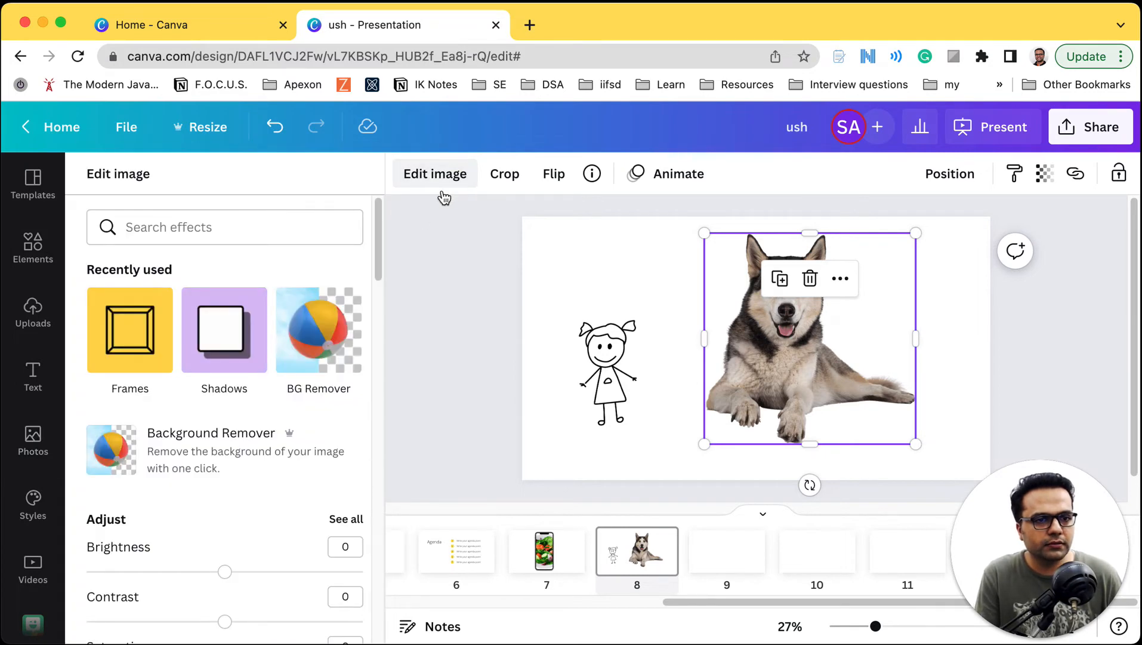
scroll(210, 417, down, 3)
scroll(211, 416, down, 8)
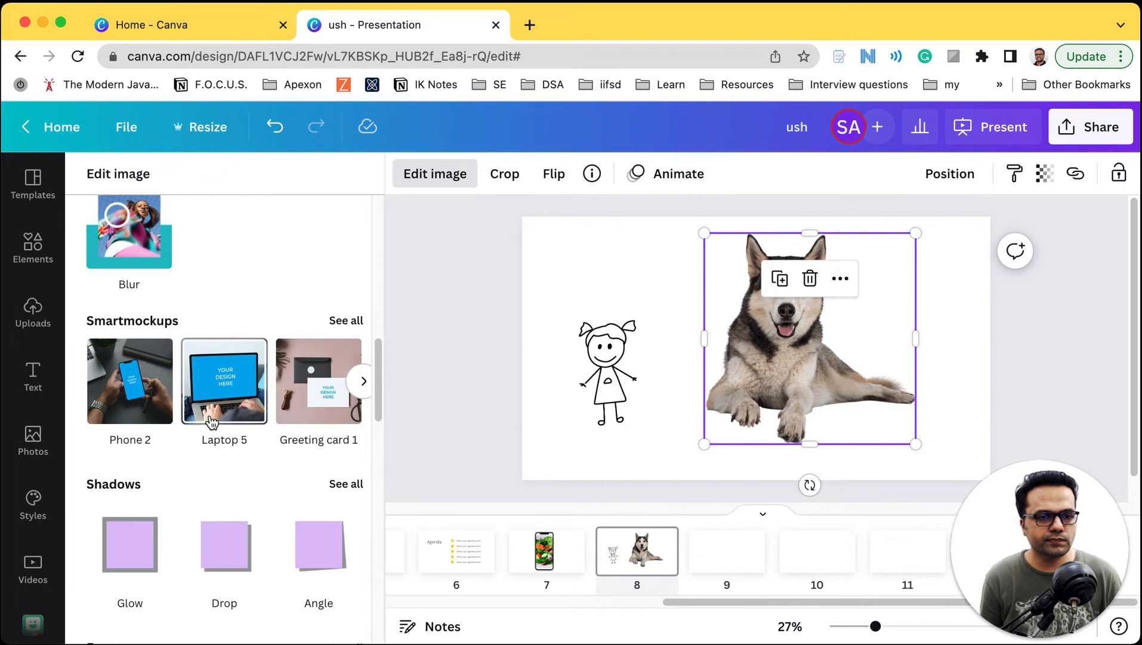
scroll(210, 417, down, 3)
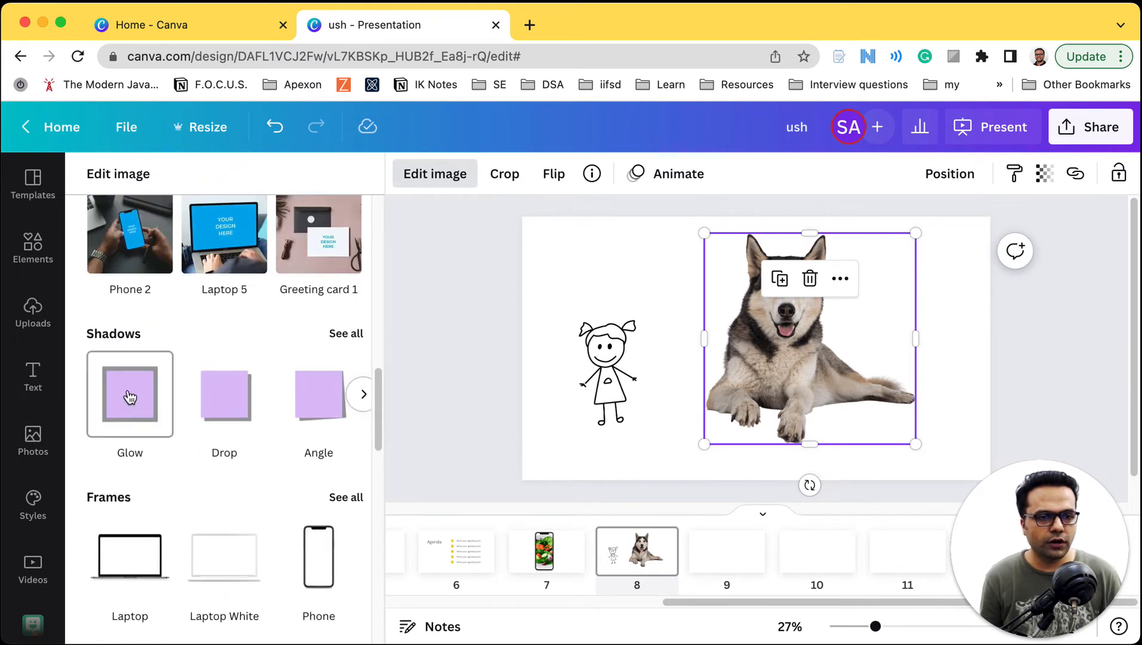
click(129, 392)
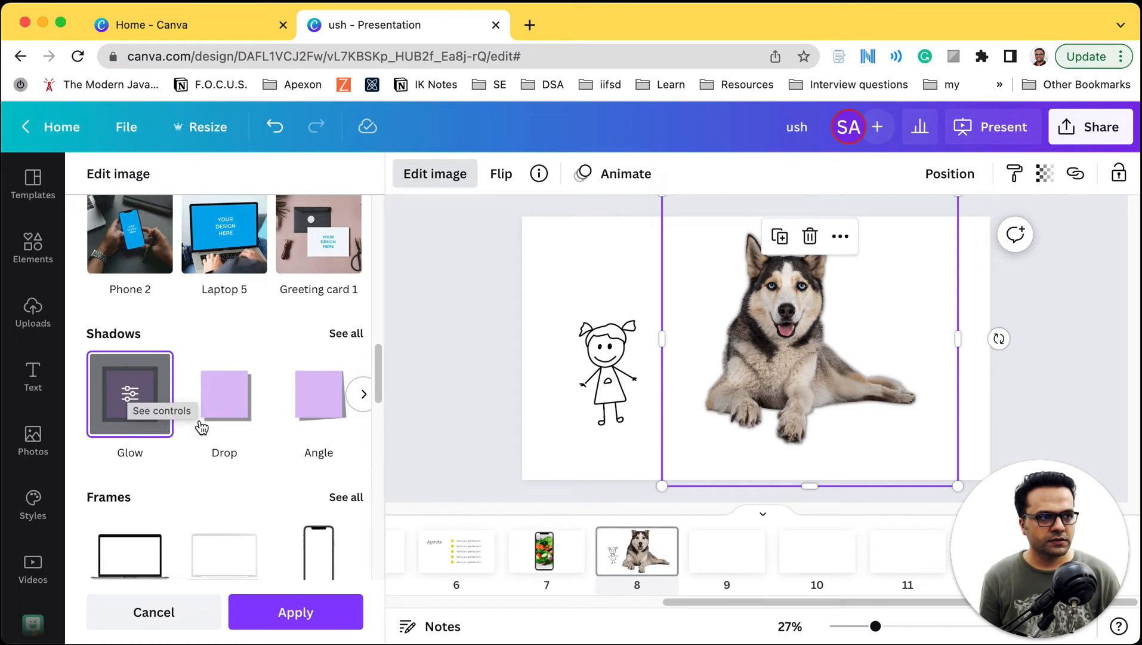
click(130, 395)
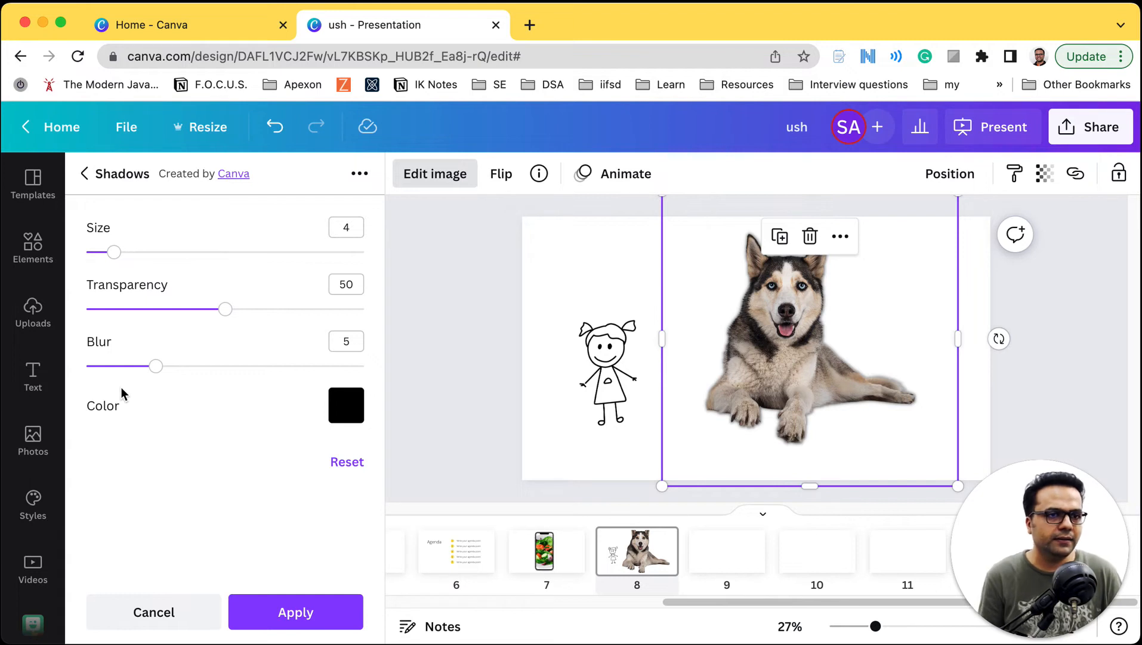
Set the husky's glow to transparency 0, blur 0 and size 22
drag(119, 258, 183, 262)
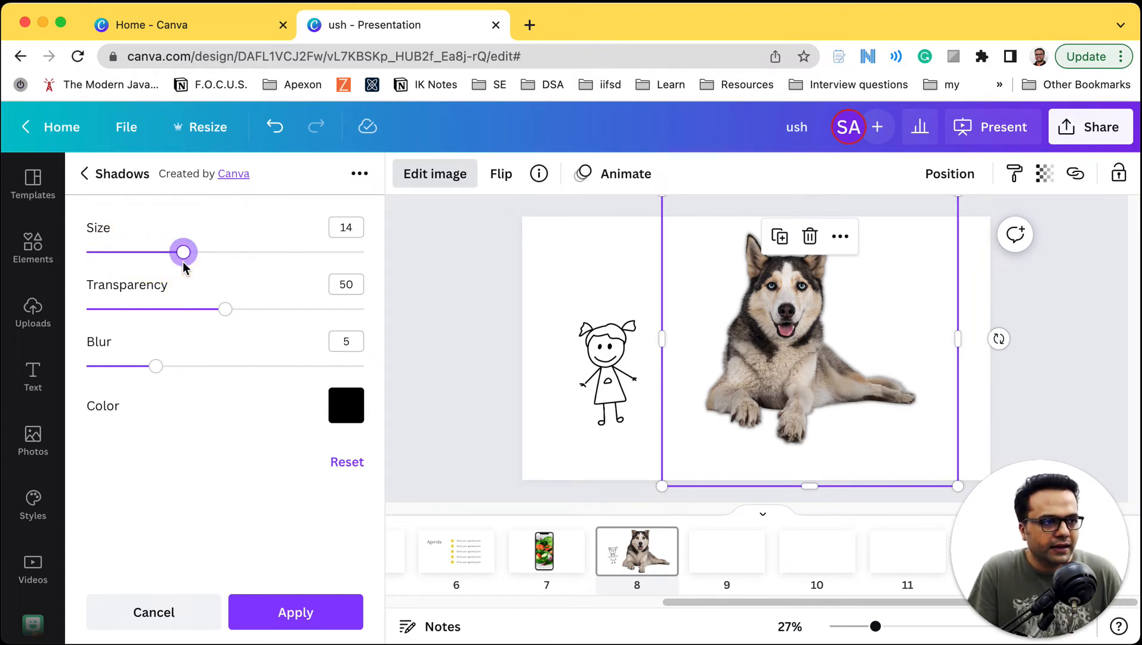
drag(225, 309, 43, 309)
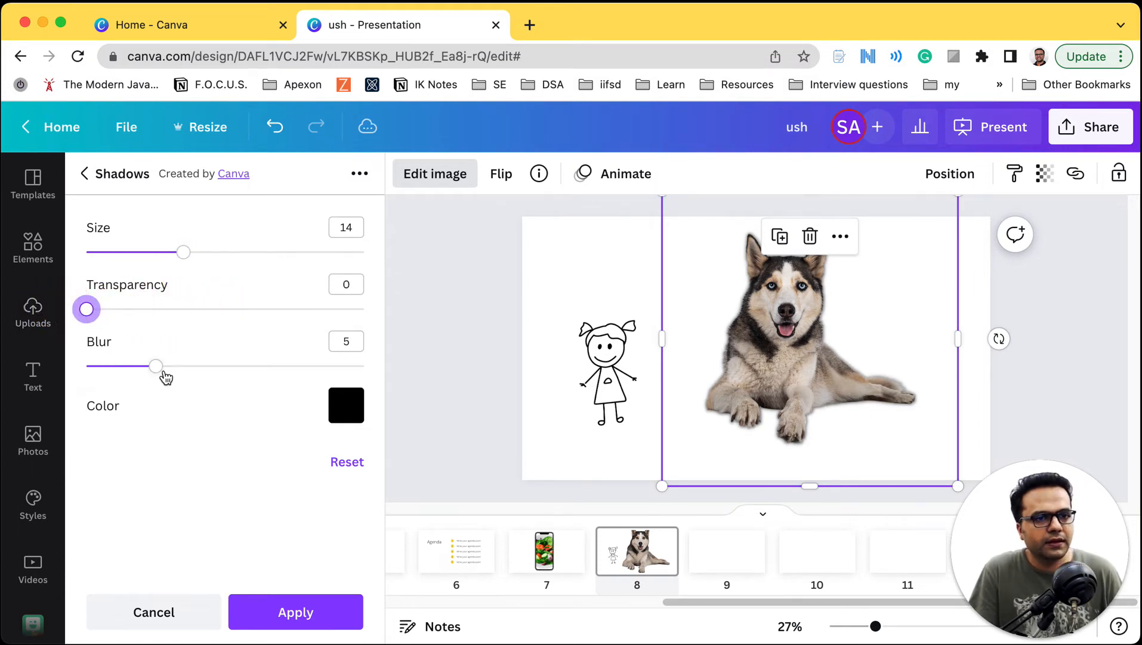
drag(156, 365, 6, 364)
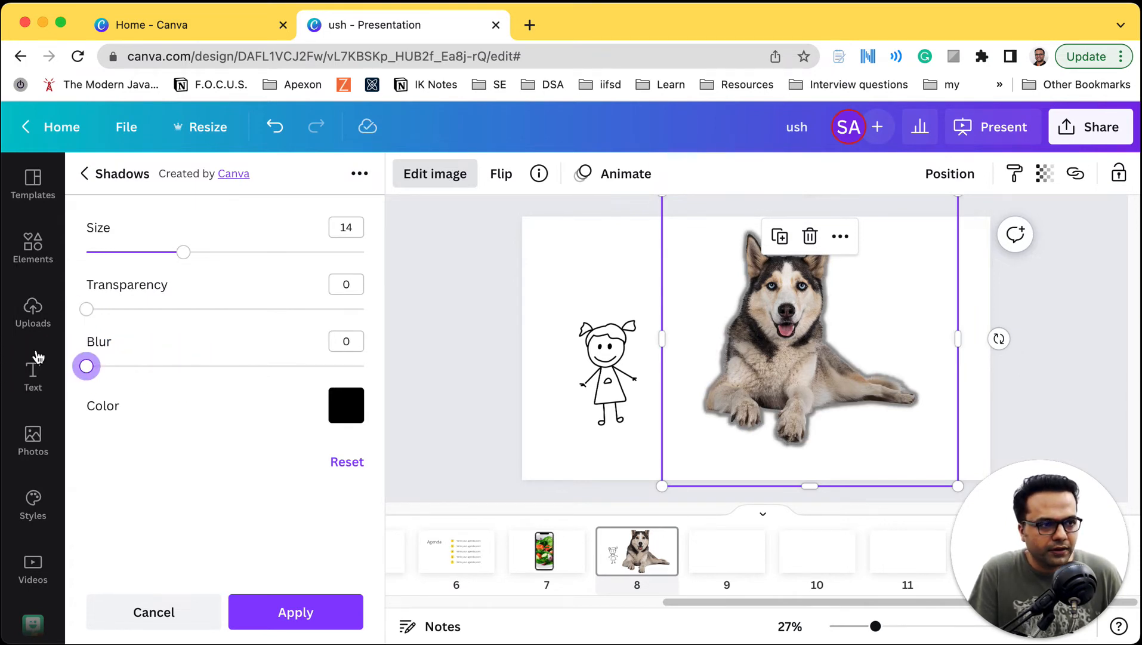
drag(185, 256, 239, 265)
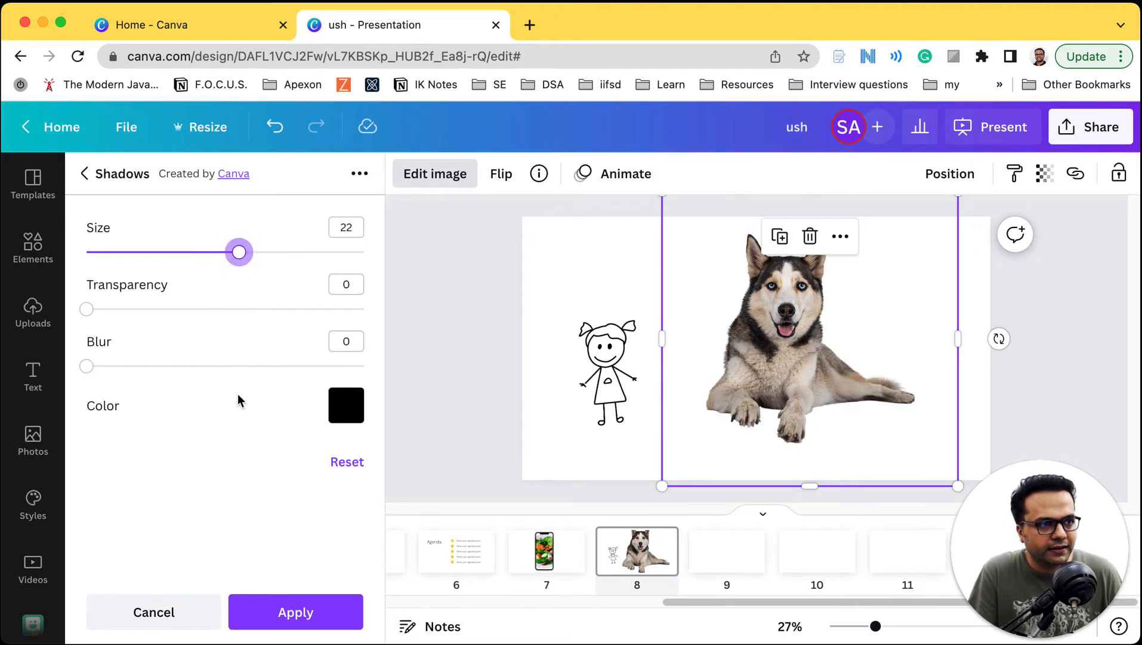
Color the husky's glow golden #cba719, with blur 2 and size 14, for a thick outline
click(351, 404)
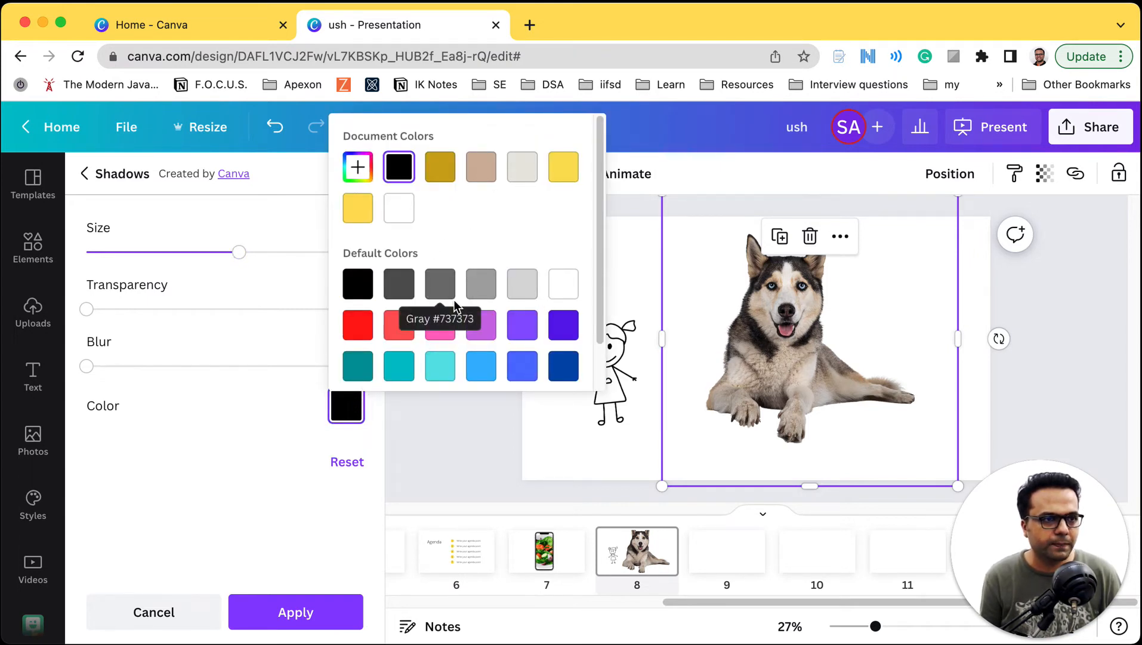
click(441, 177)
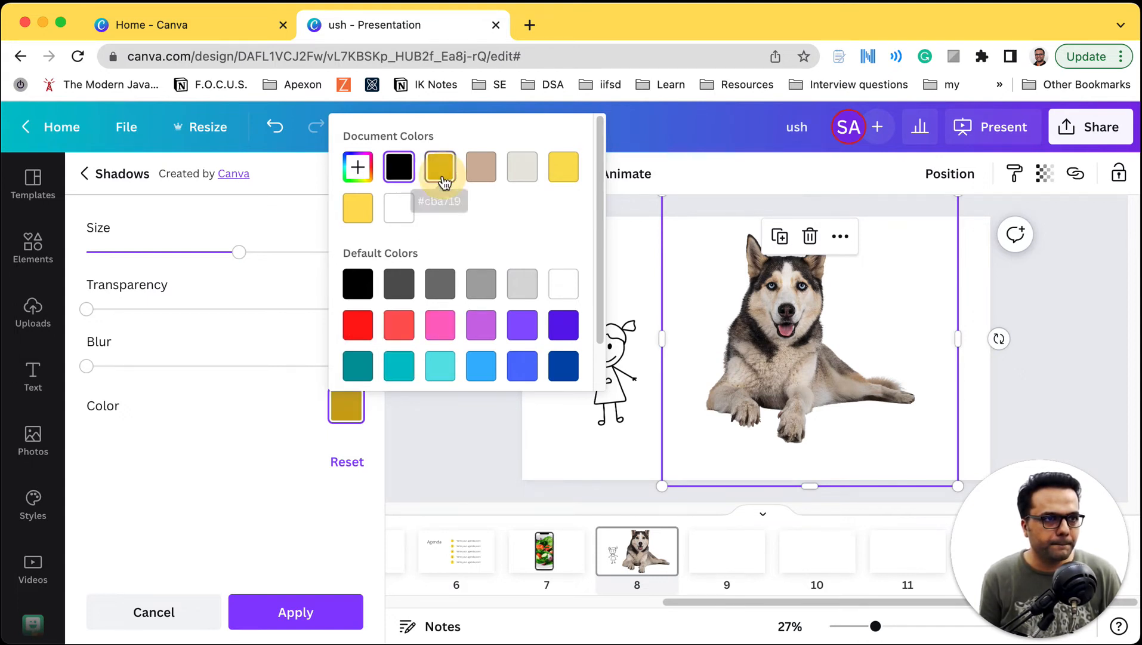
click(218, 455)
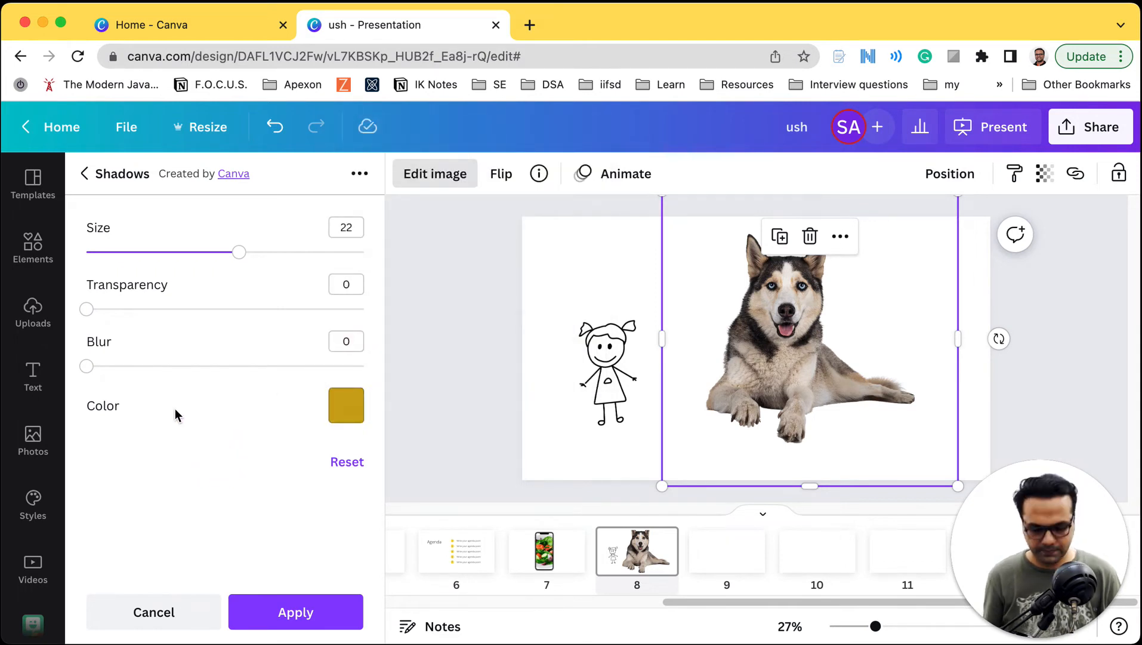
click(113, 365)
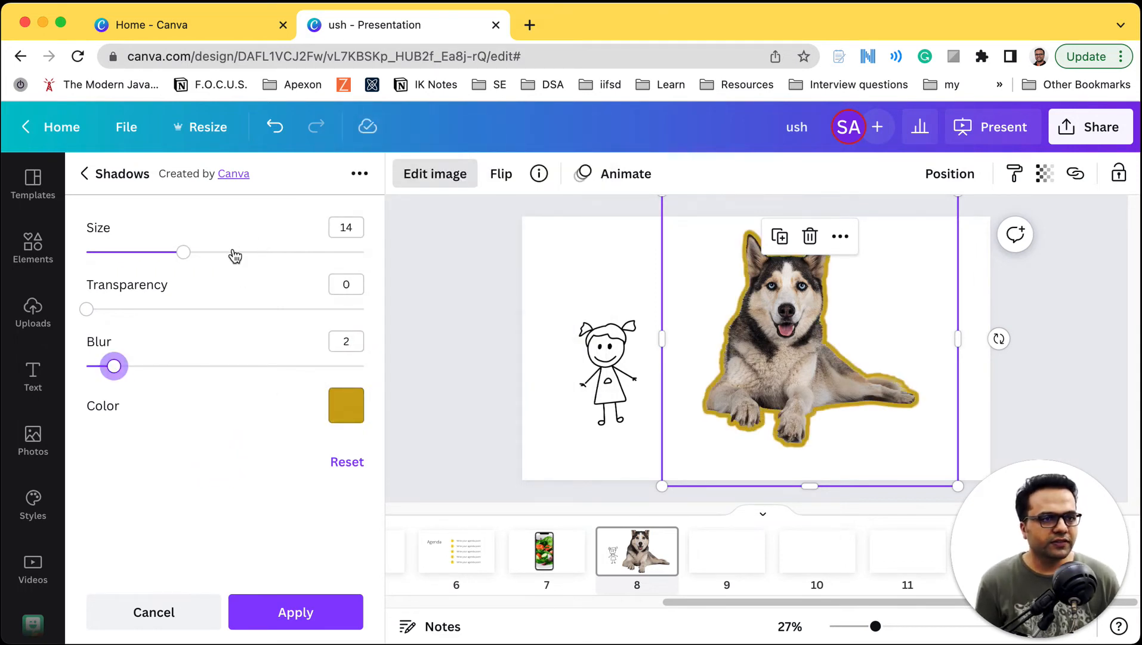
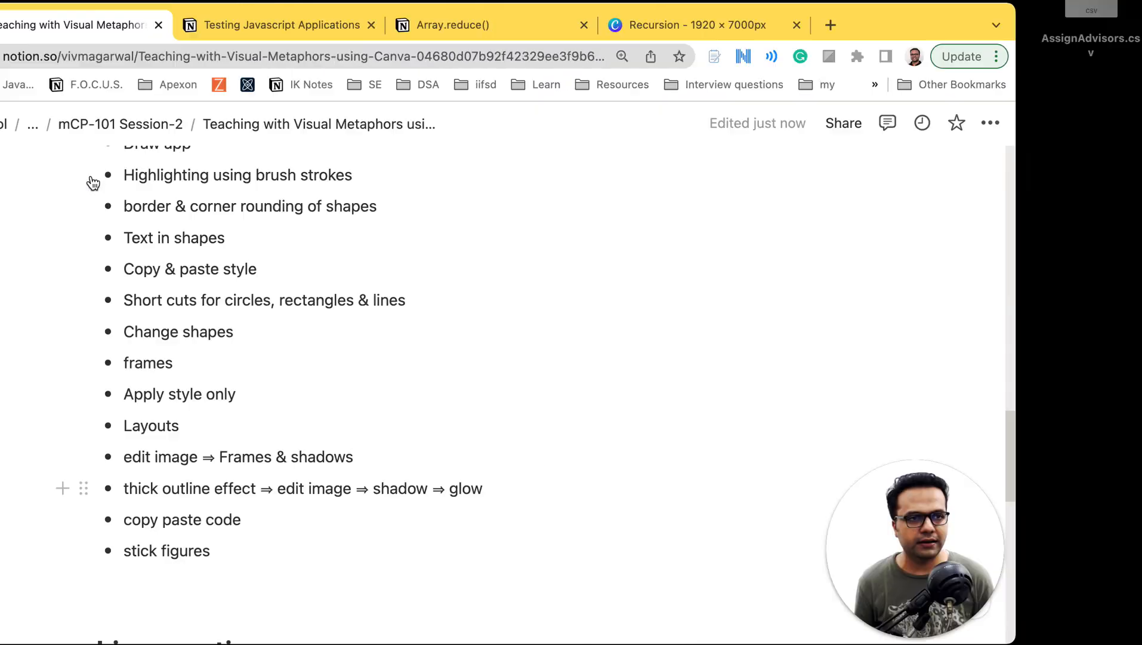
Check the Notion topic list, switch to VS Code and copy the body block, lines 9 to 12, of index.html
scroll(361, 558, up, 1)
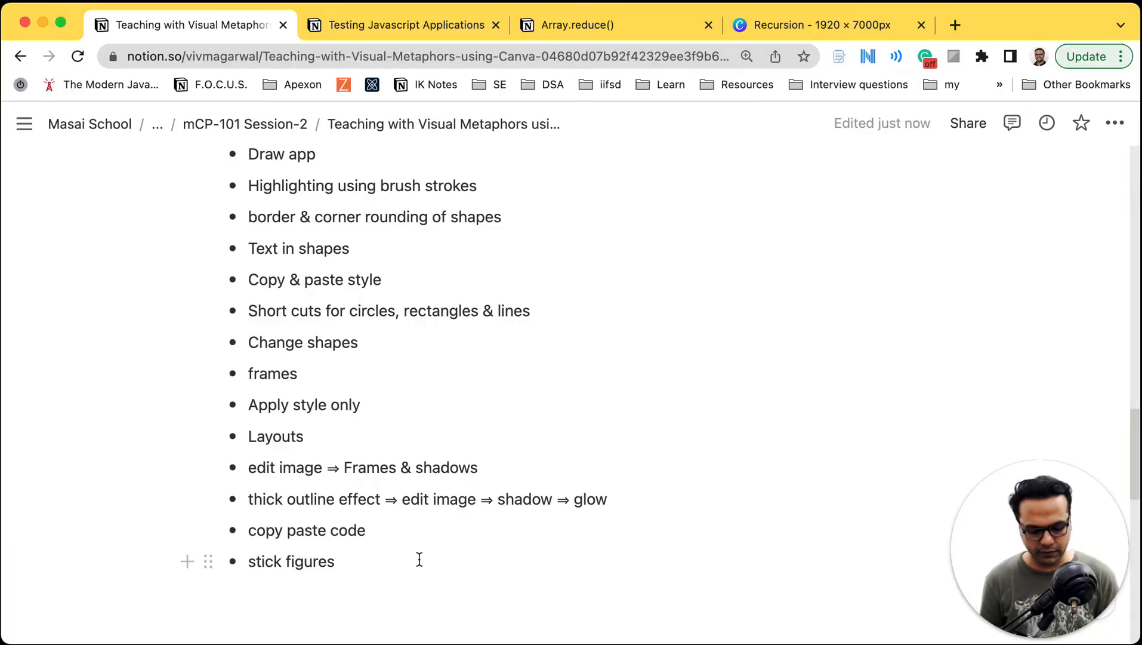
key(super+Tab)
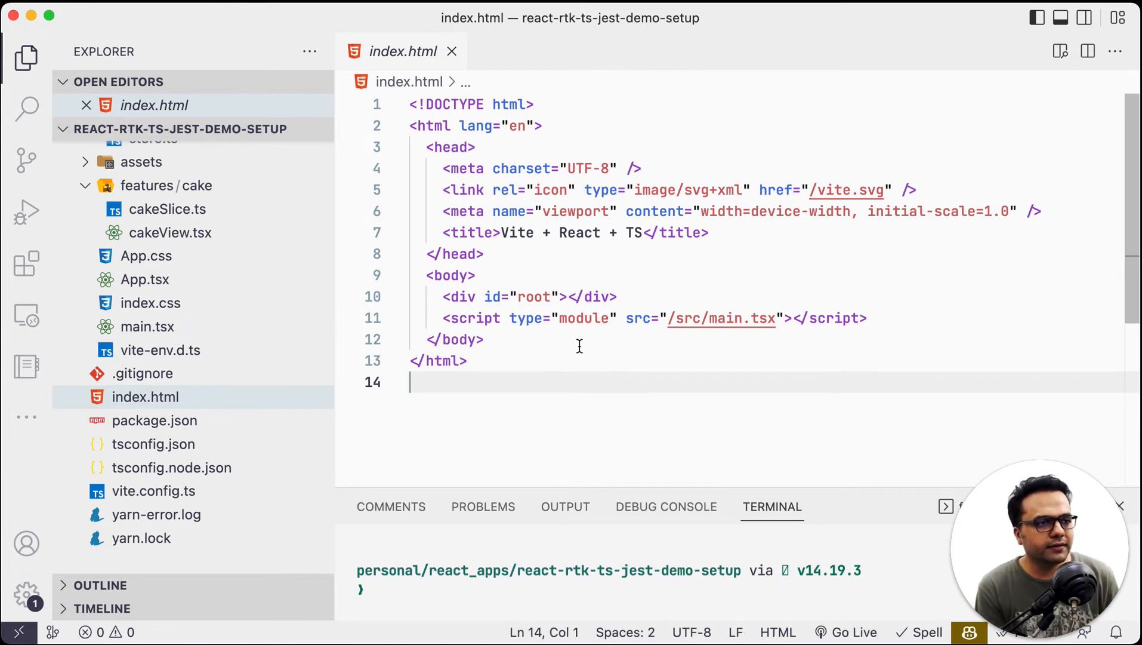
drag(510, 340, 386, 283)
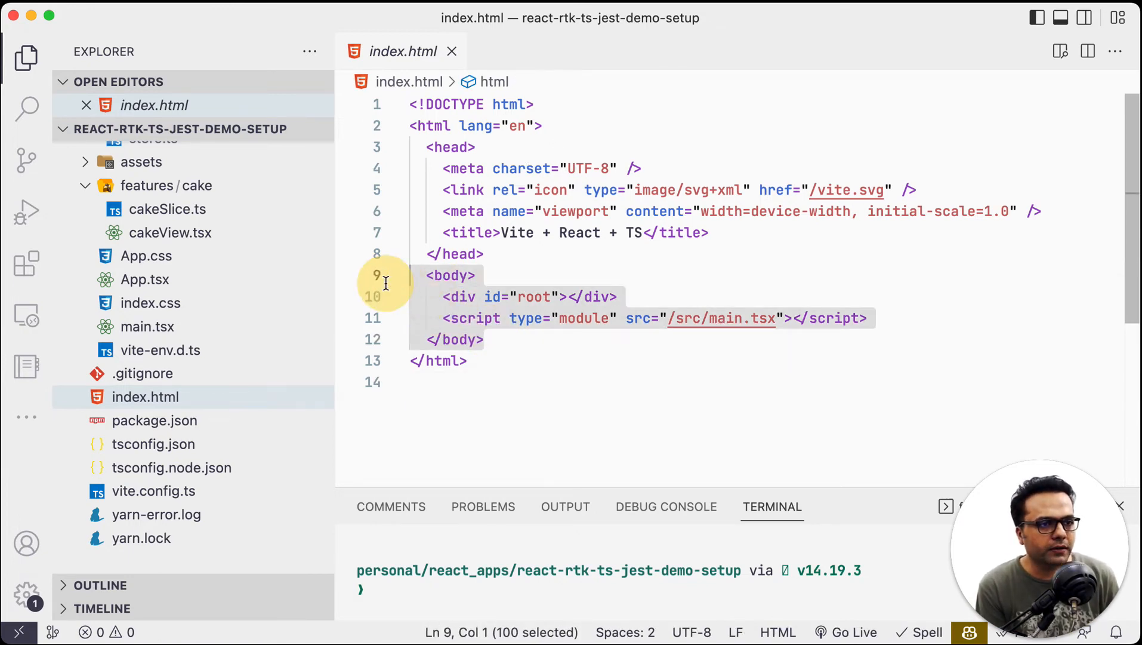
right_click(467, 304)
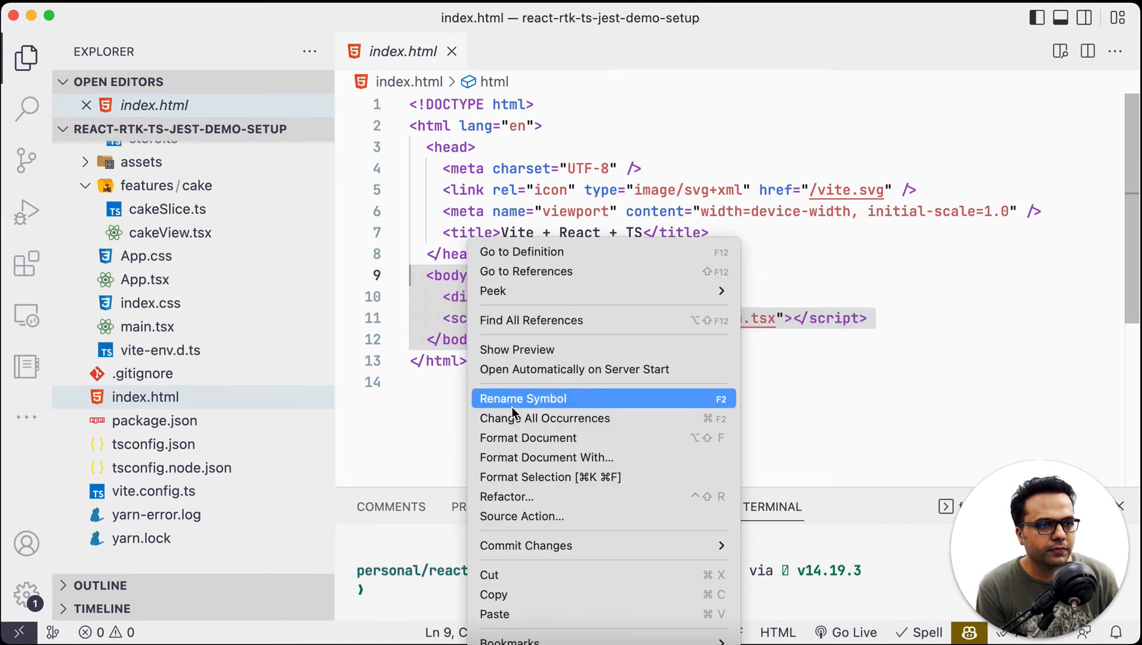
click(525, 594)
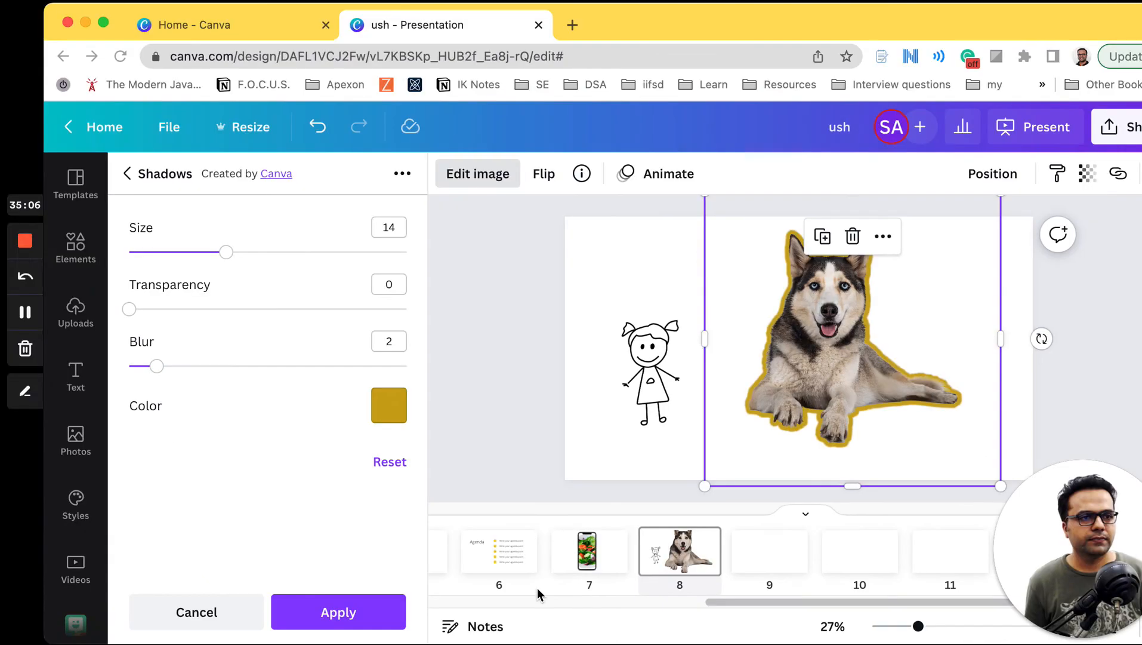
Back in Canva, paste the copied code into a new text box on blank page 9 and move the box up to the page's middle
click(734, 574)
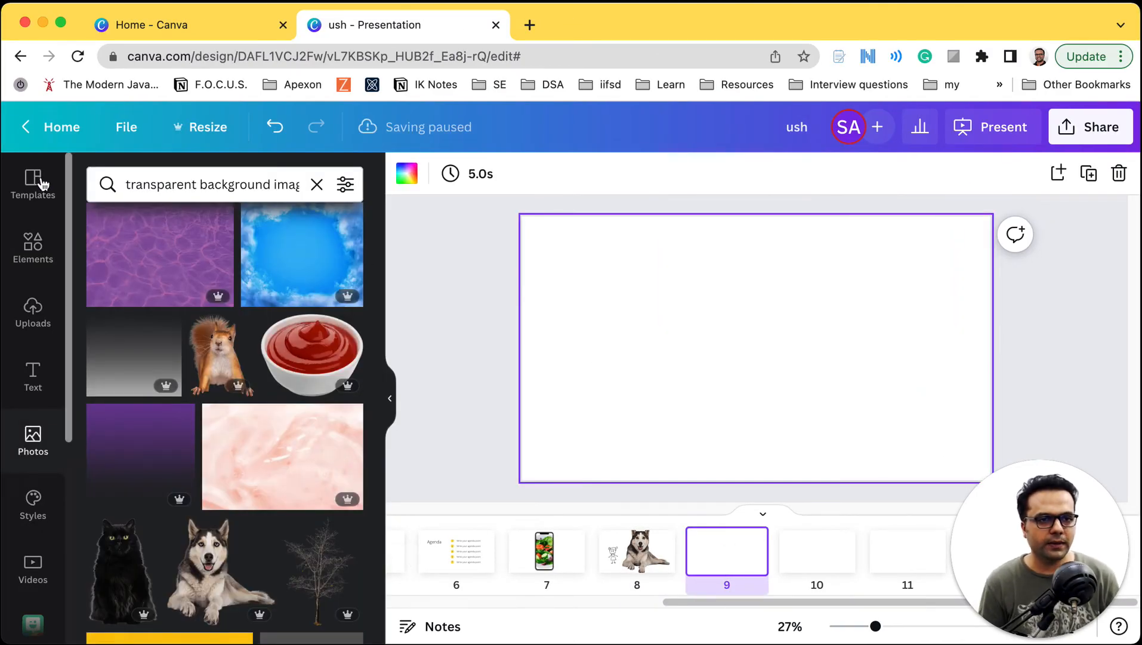
click(41, 363)
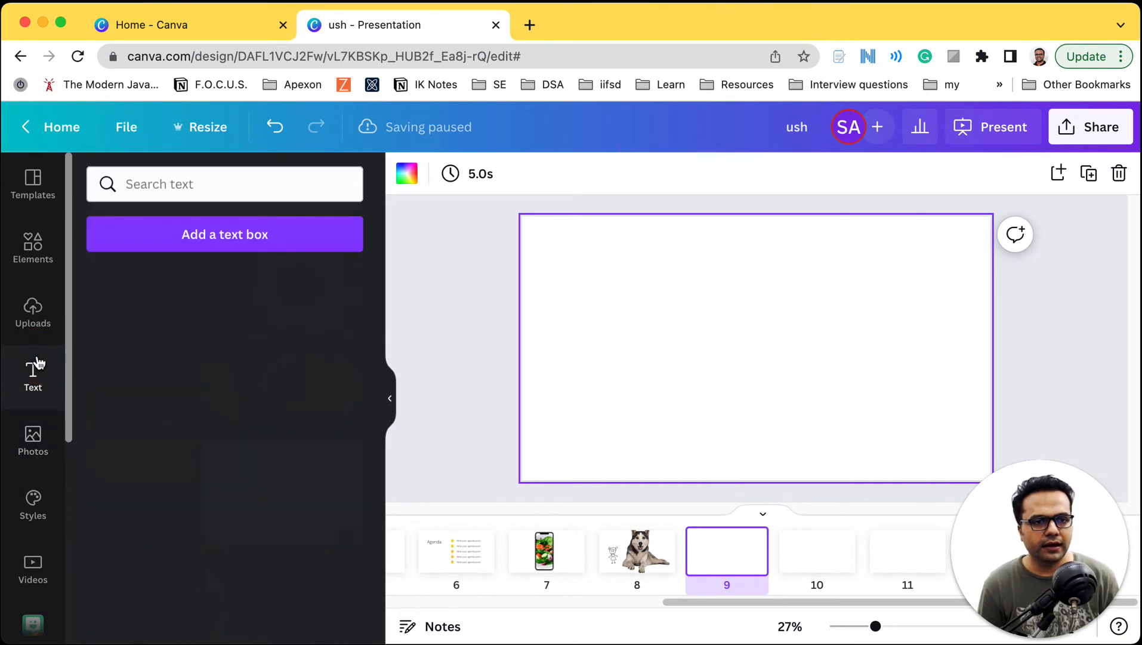
click(311, 239)
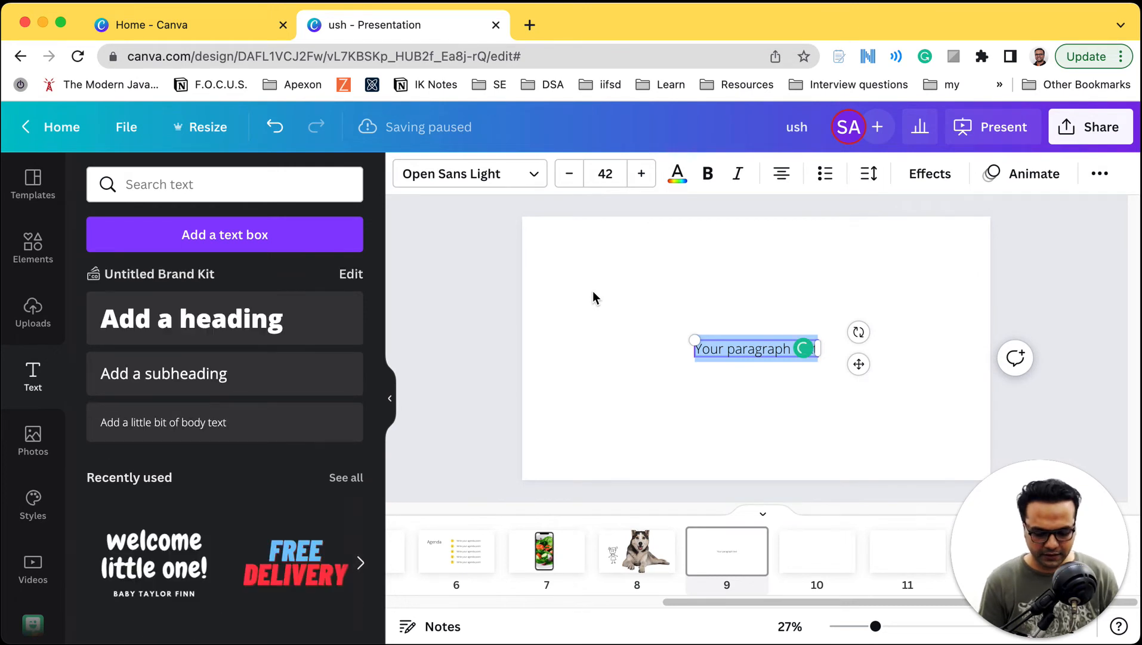
key(super+v)
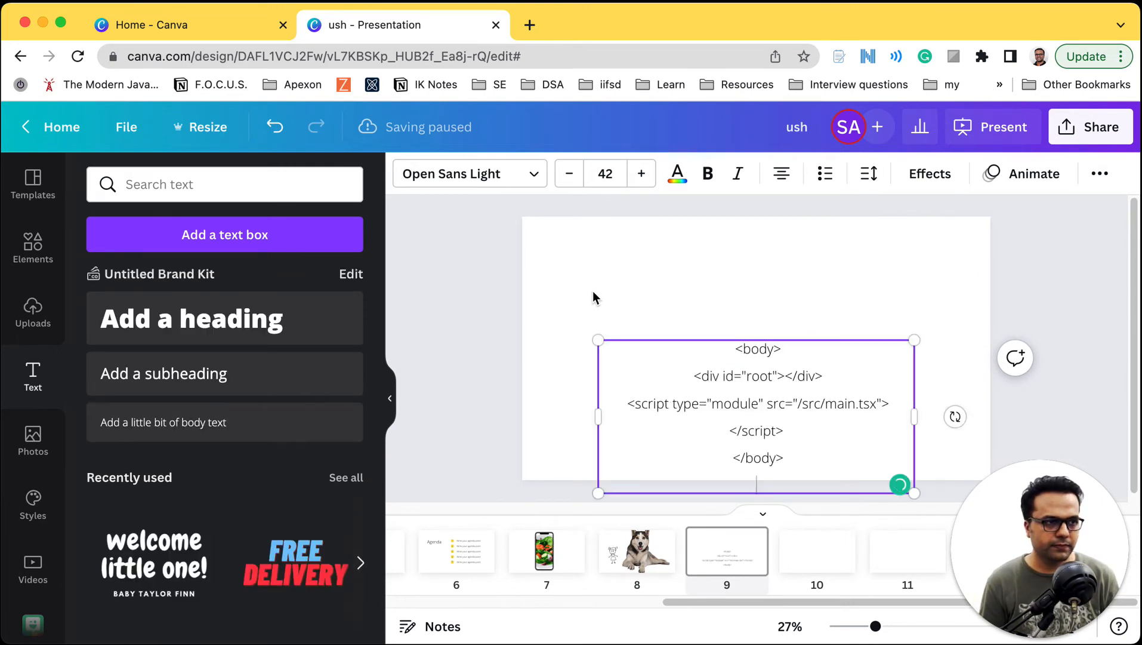
click(703, 338)
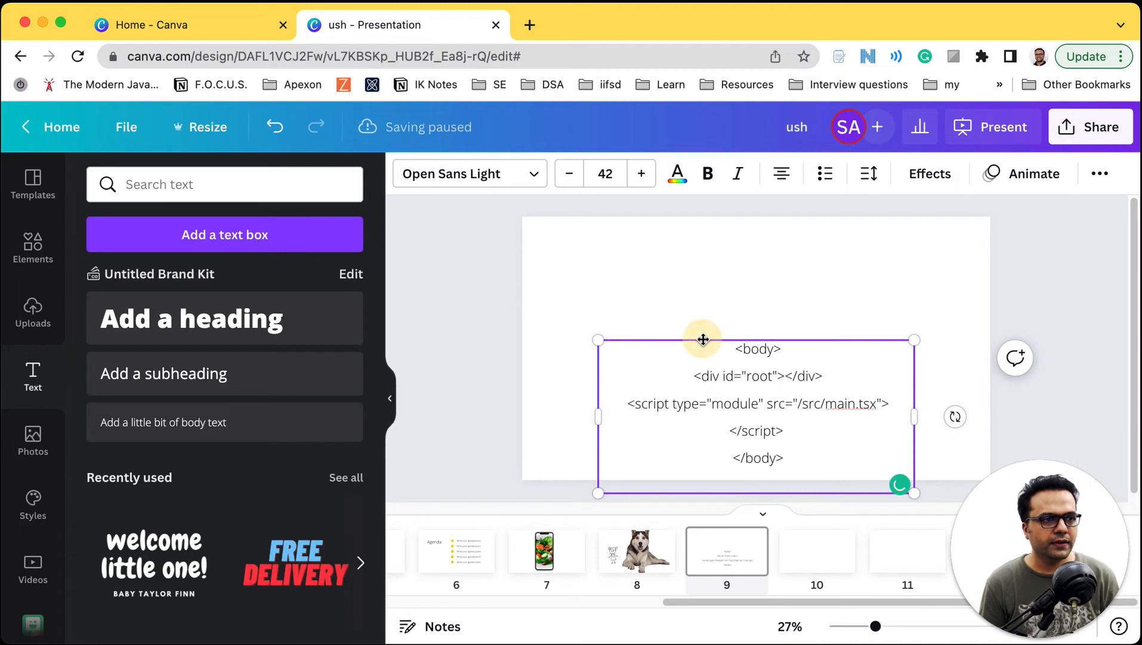
drag(703, 289, 701, 285)
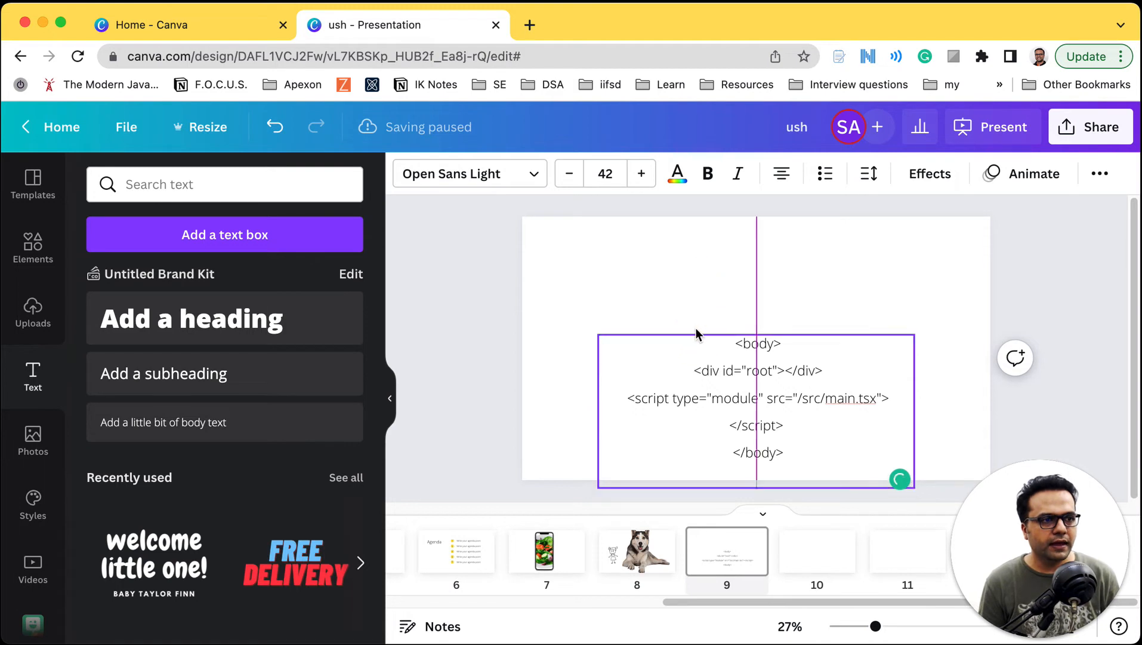
drag(693, 287, 689, 262)
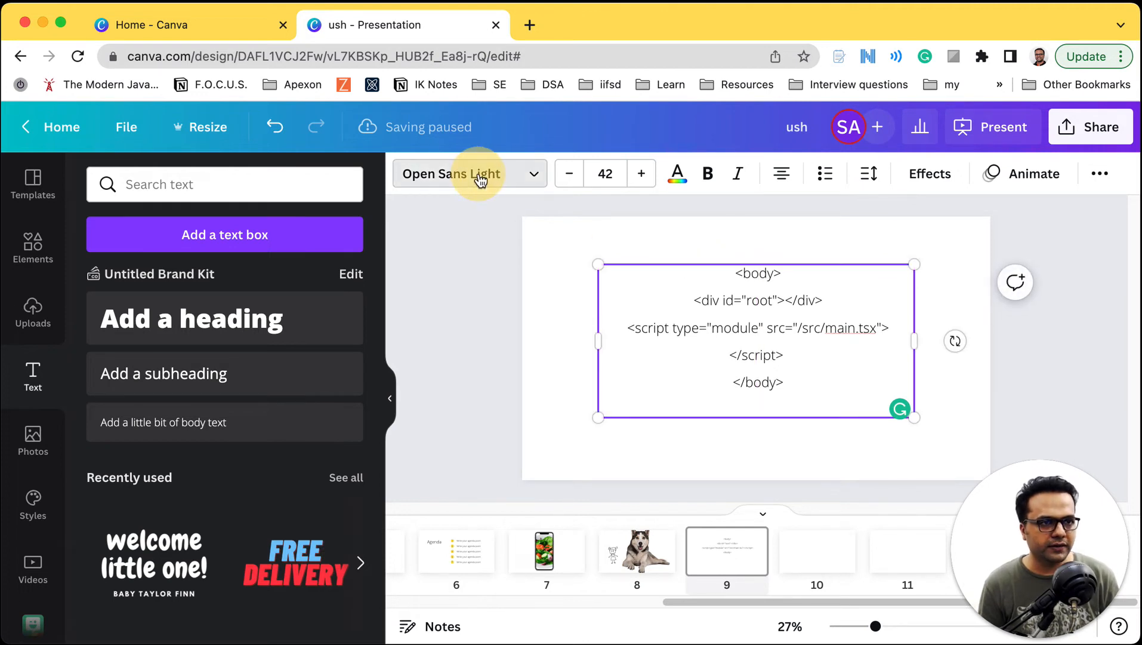
Search the fonts for "mono" and change the code text to Roboto Mono Regular, replacing Open Sans Light across the whole design
click(481, 179)
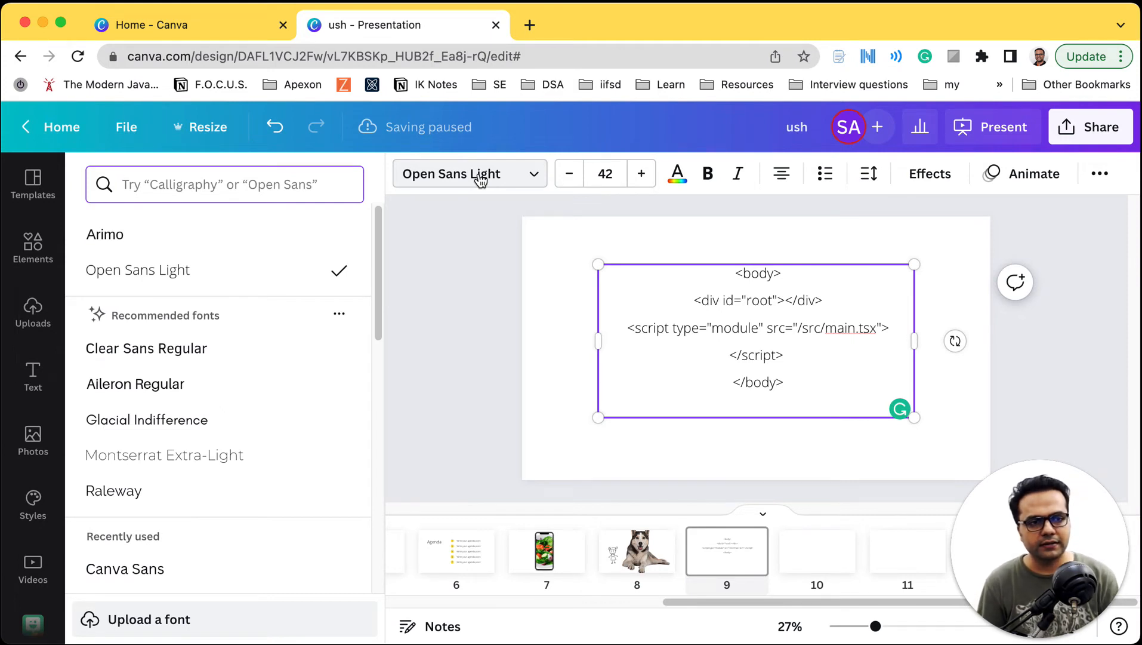
text(mono)
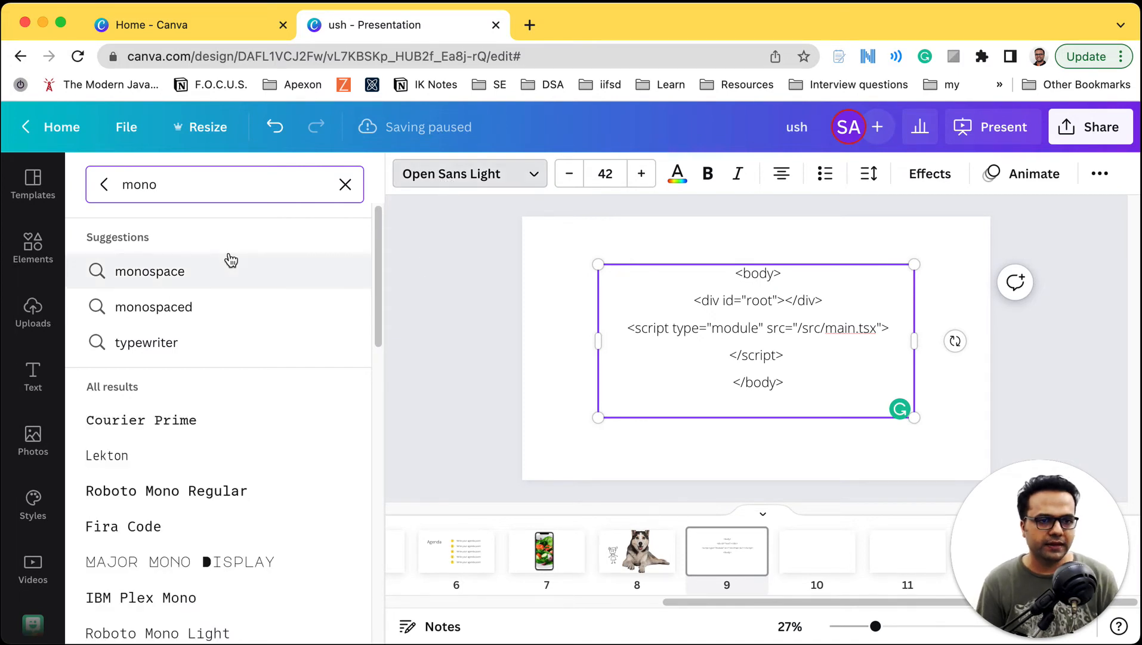
scroll(192, 449, down, 1)
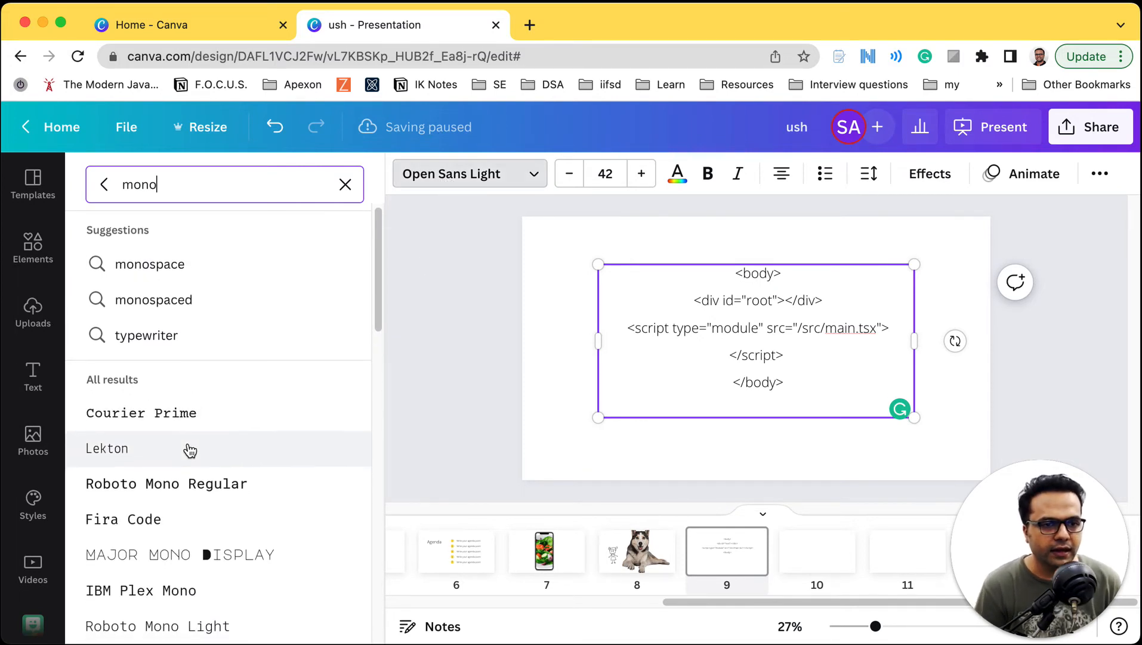
click(173, 486)
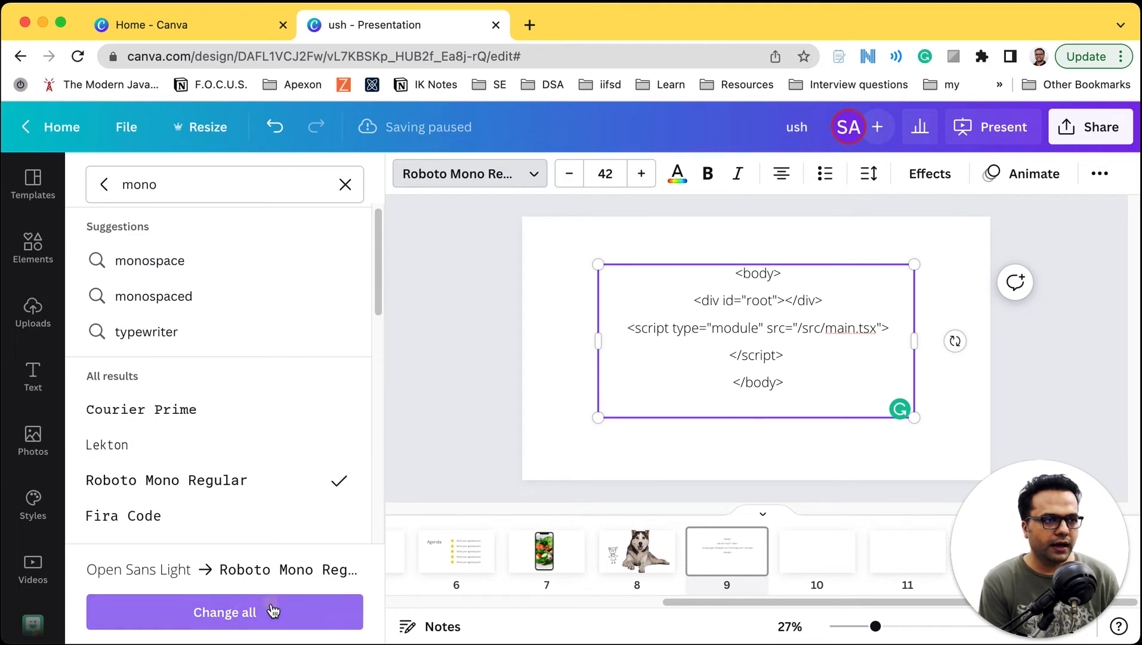
click(272, 611)
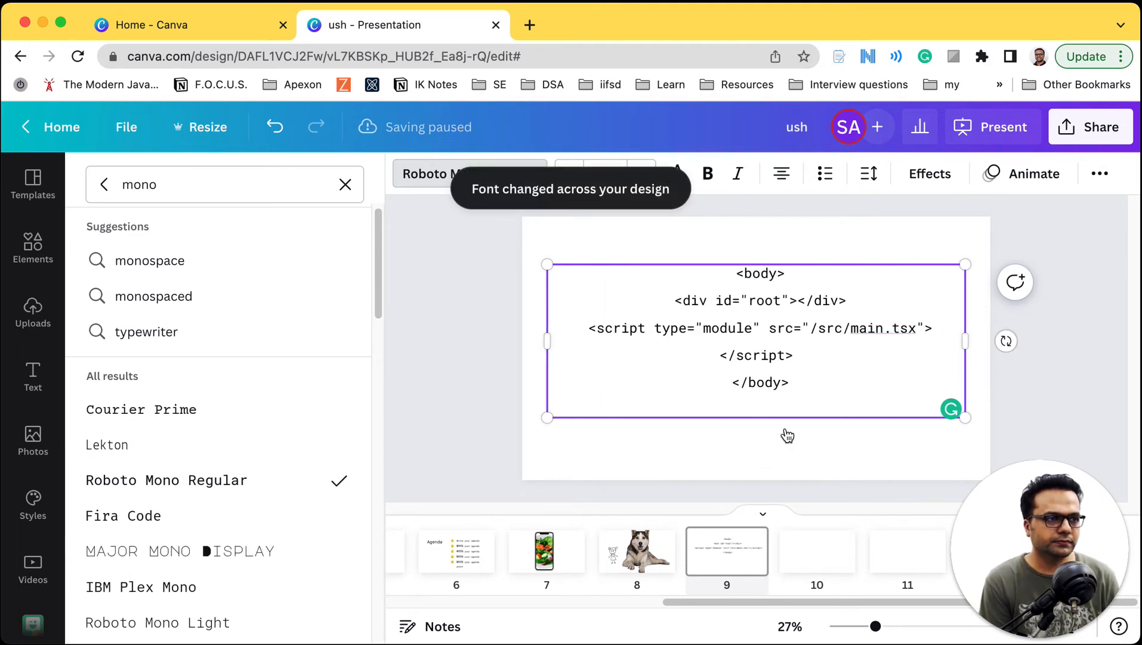
Left-align the code text, put </script> back on the script line, and indent the div and script lines inside the body tags
drag(807, 392, 516, 232)
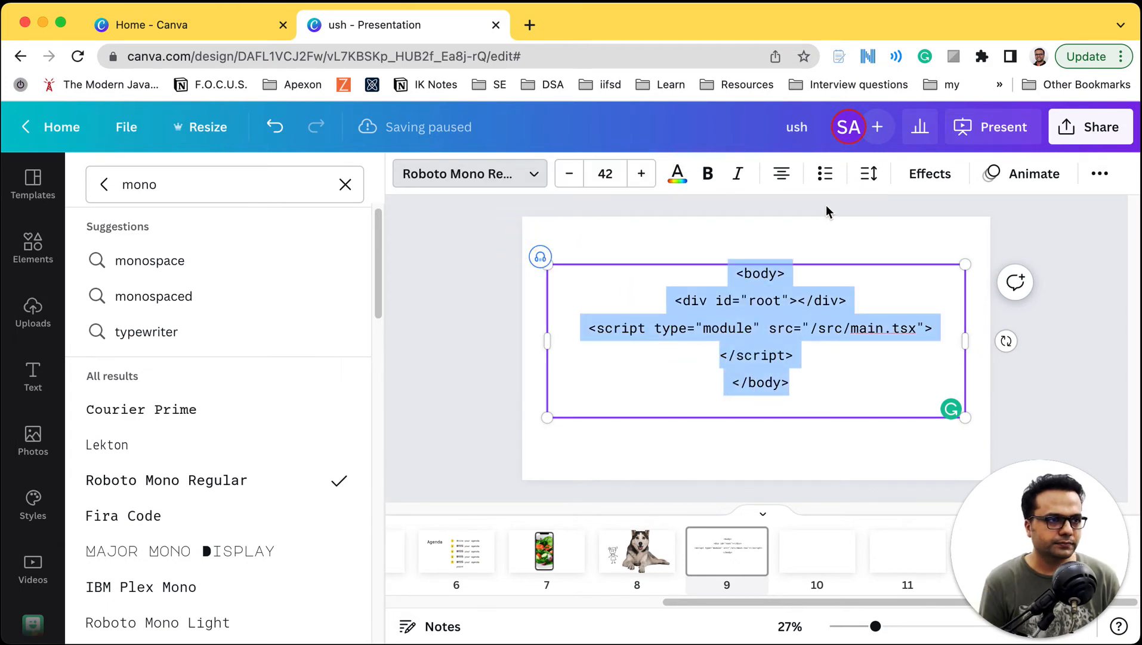
click(780, 175)
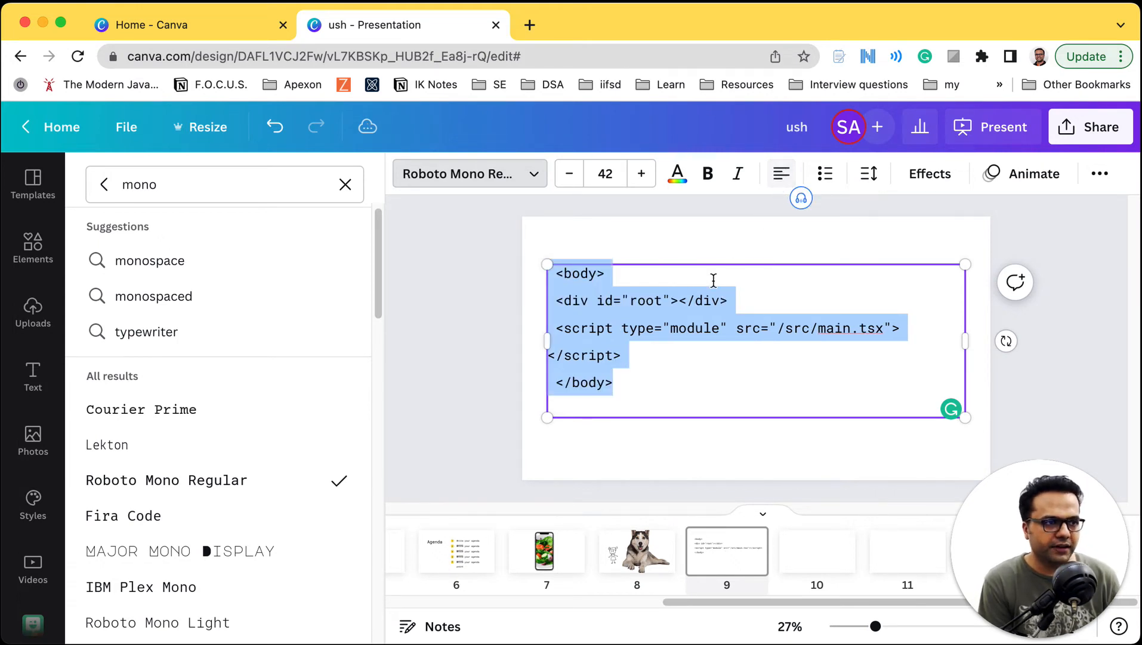
click(635, 381)
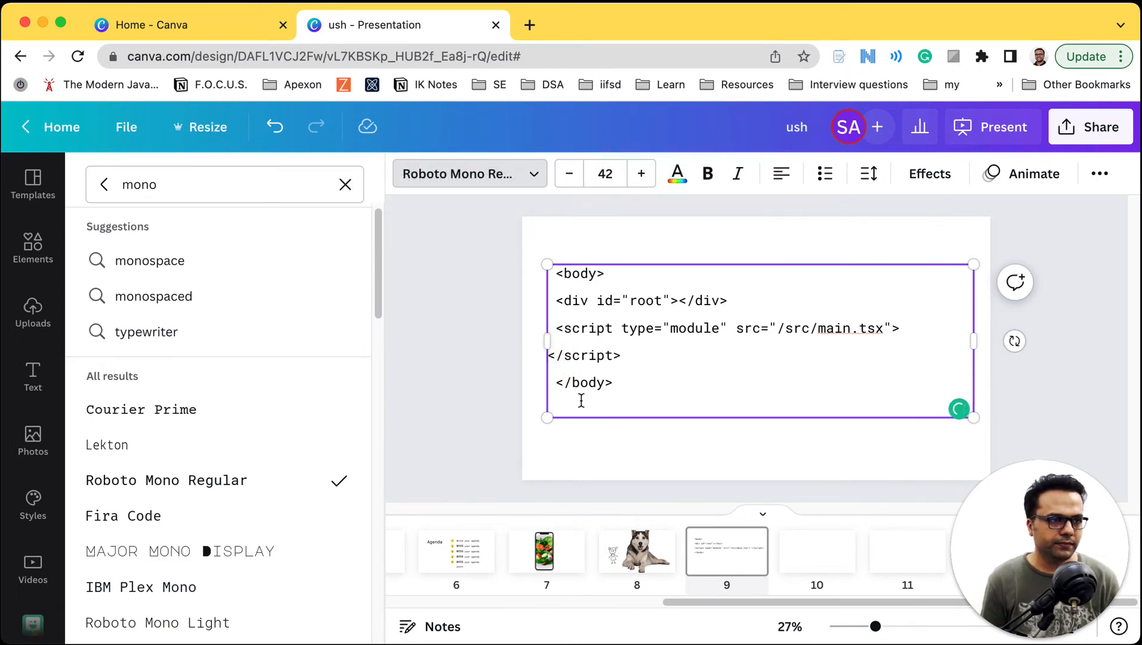
click(556, 358)
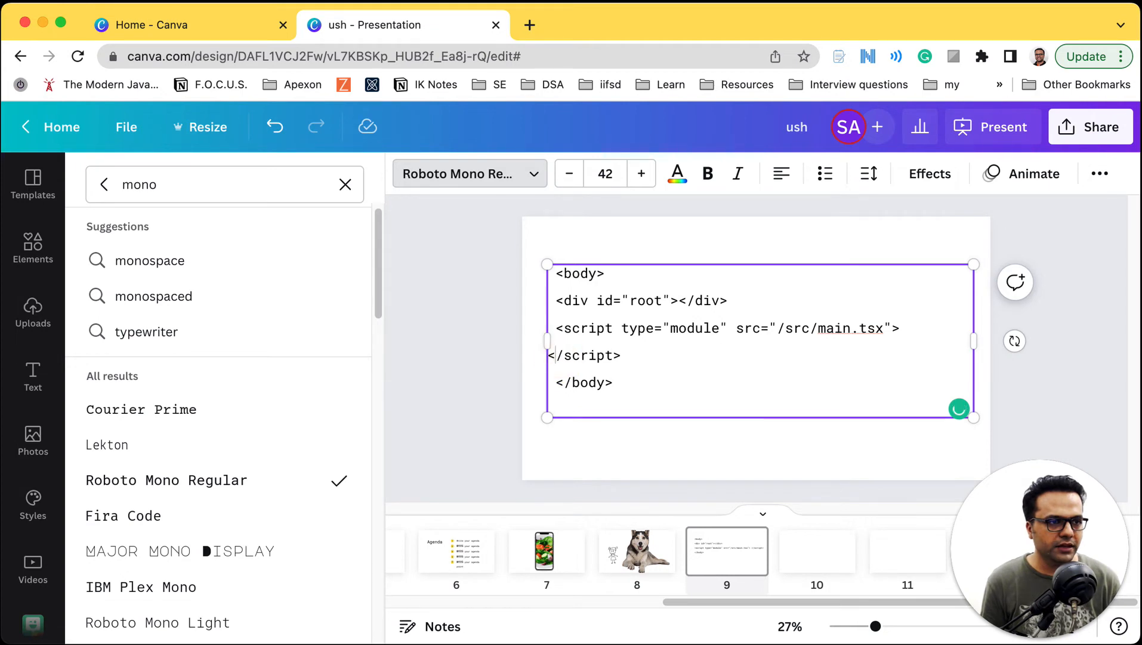
key(BackSpace)
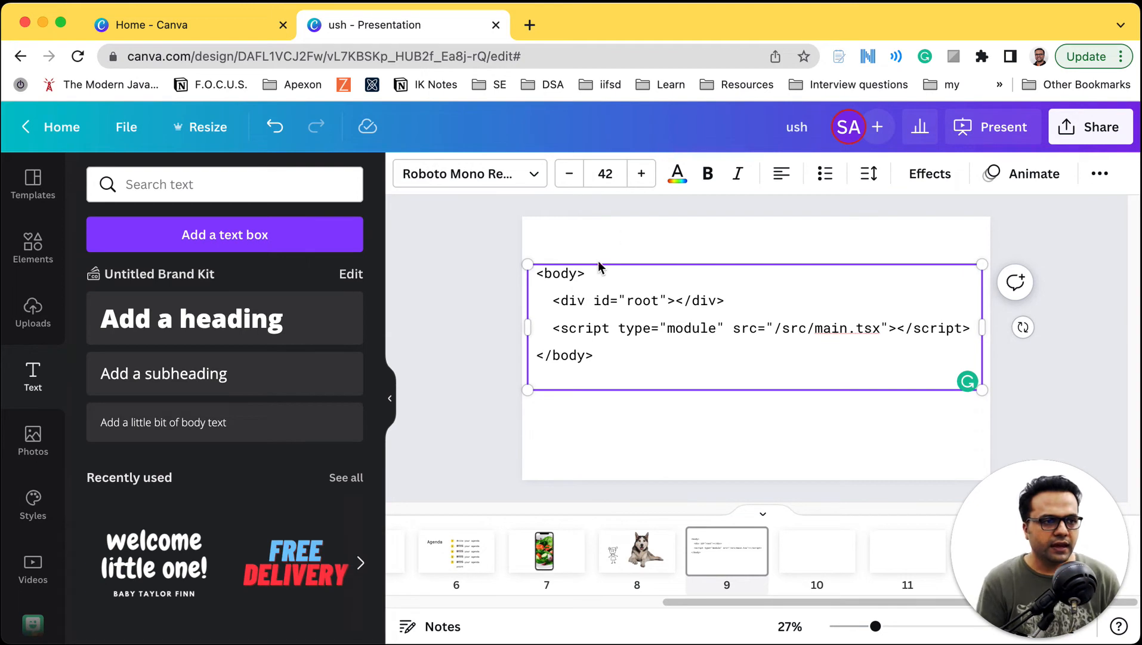
Search the elements for "brush strokes"
click(26, 246)
triple_click(141, 190)
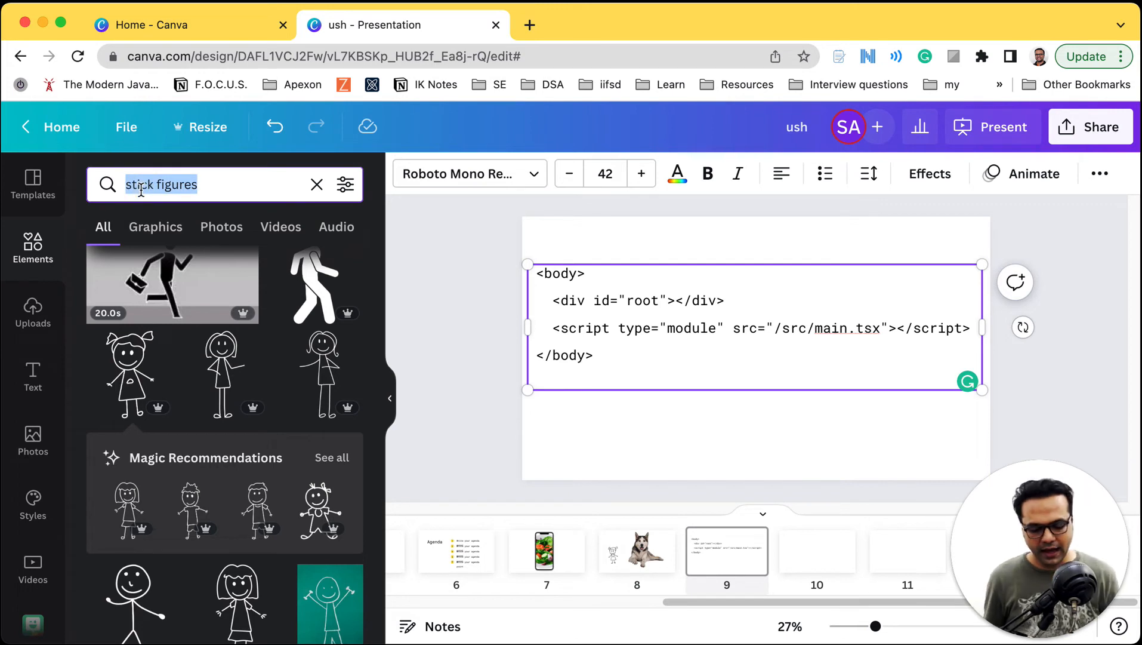
text(brush)
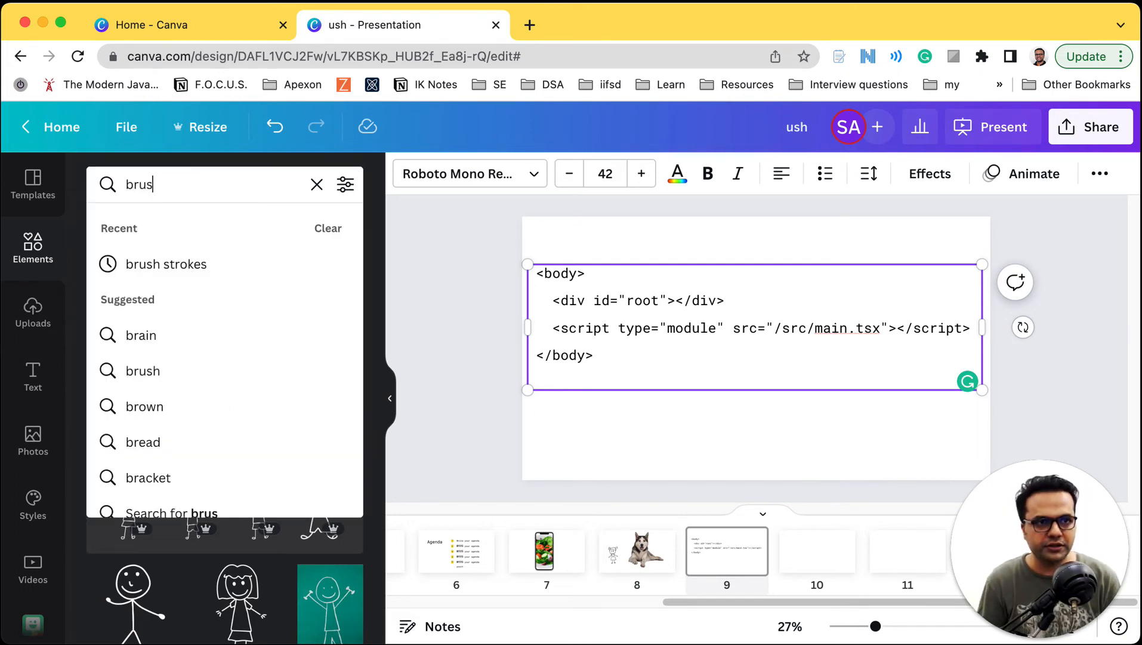
key(Down)
key(Down)
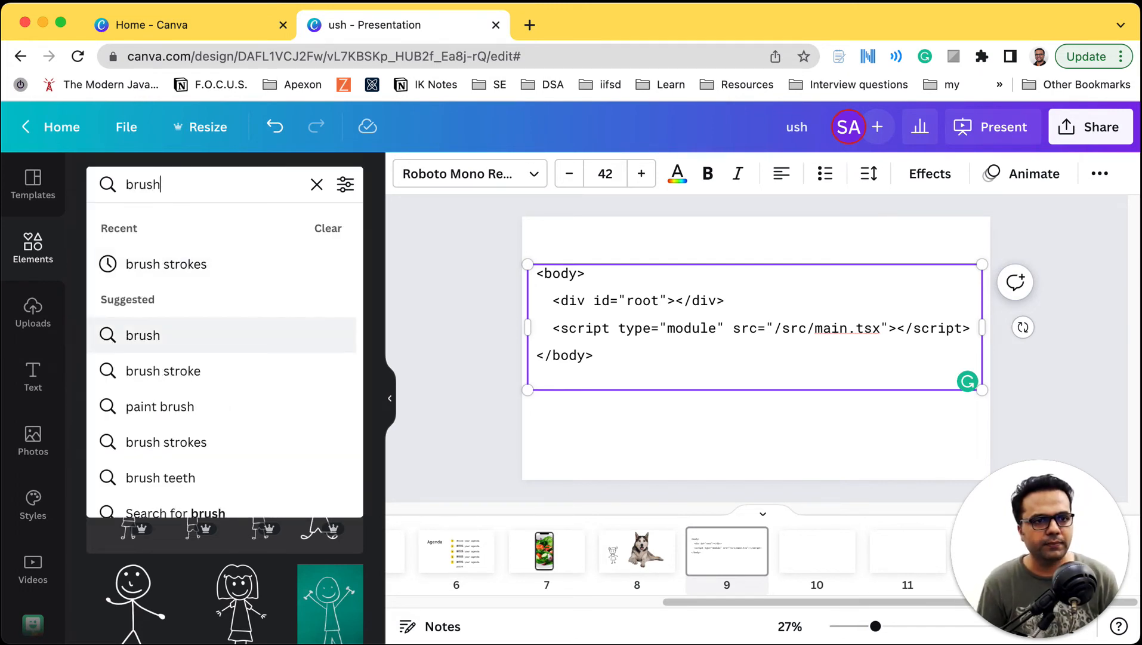
key(Up)
key(Return)
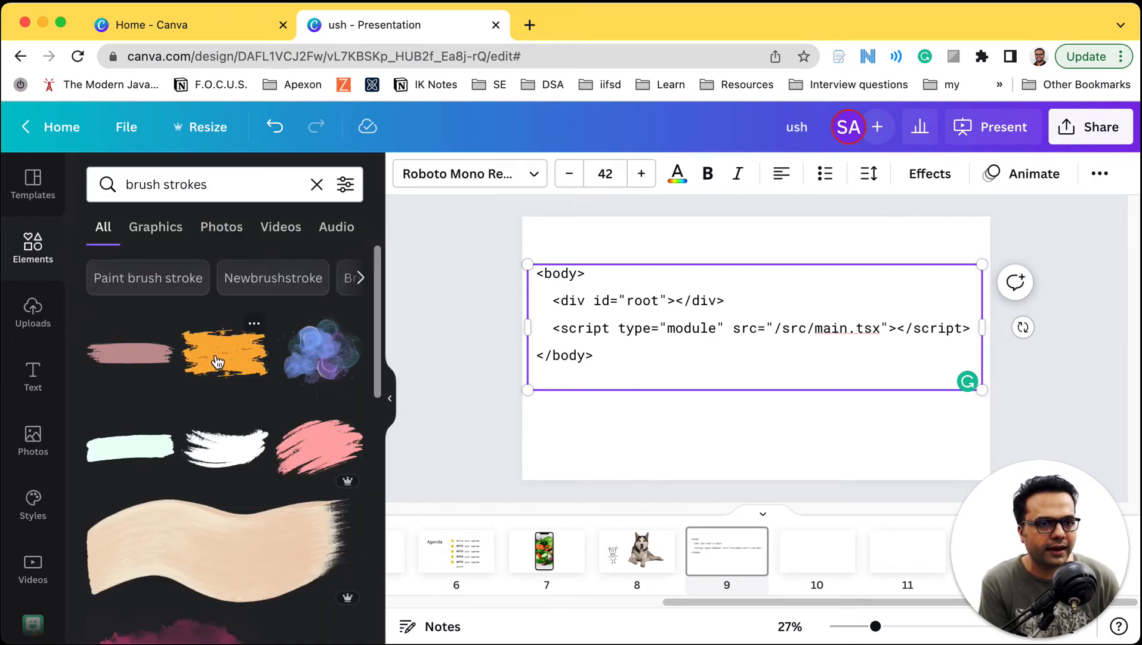
Add the orange brush stroke to page 9, shrink it to cover /src/main.tsx, and send it to the back behind the code
mouse_move(234, 365)
mouse_down()
mouse_move(739, 375)
mouse_move(822, 323)
mouse_move(805, 301)
mouse_move(804, 321)
mouse_move(816, 298)
mouse_up()
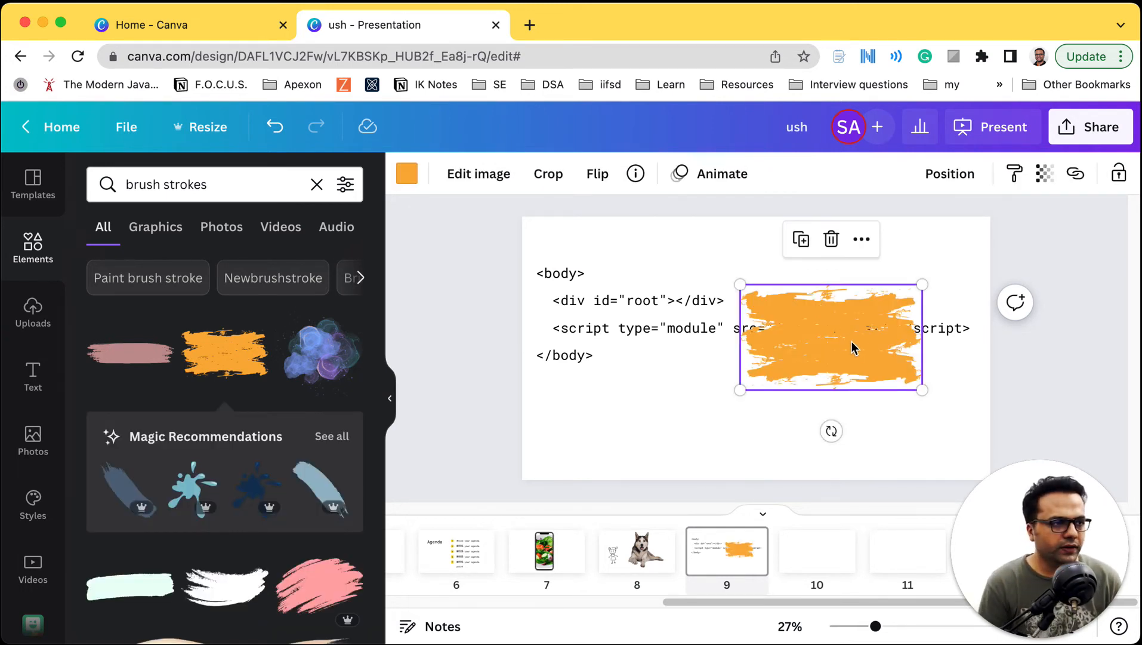
mouse_move(924, 391)
mouse_down()
mouse_move(874, 329)
mouse_move(850, 342)
mouse_move(859, 363)
mouse_move(838, 340)
mouse_up()
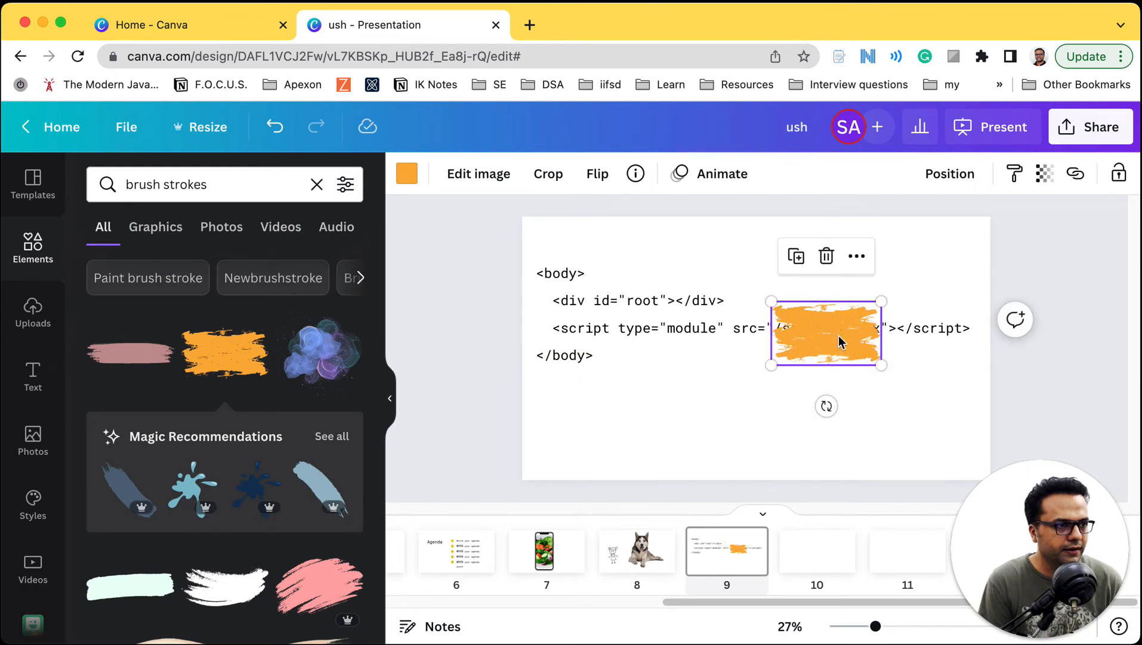
right_click(837, 340)
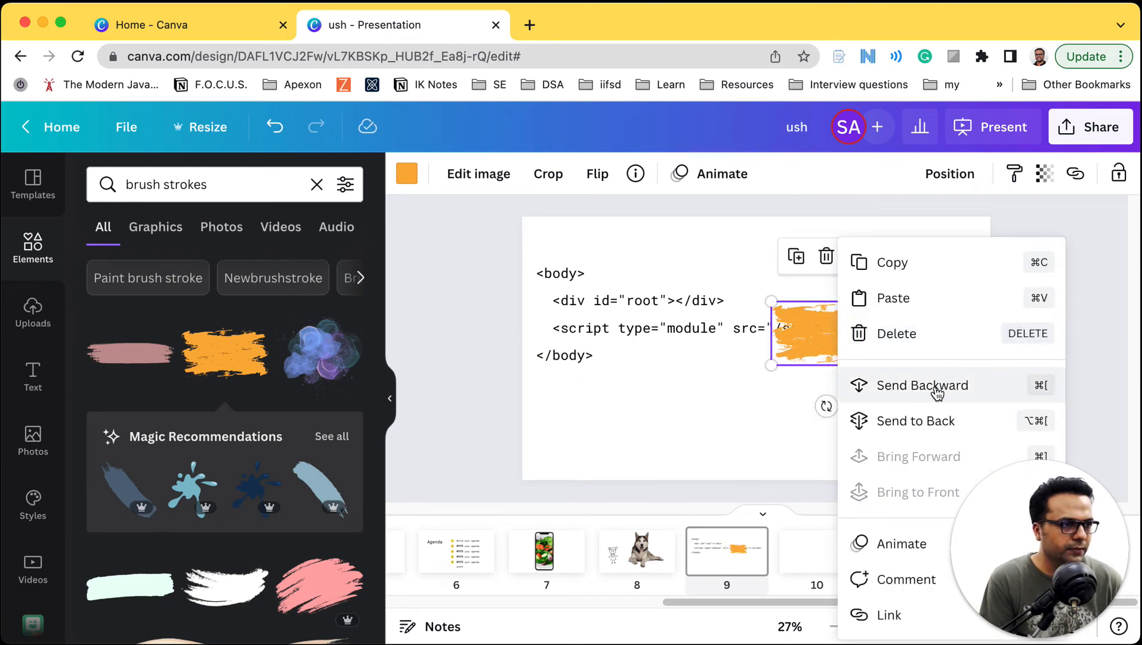
click(932, 418)
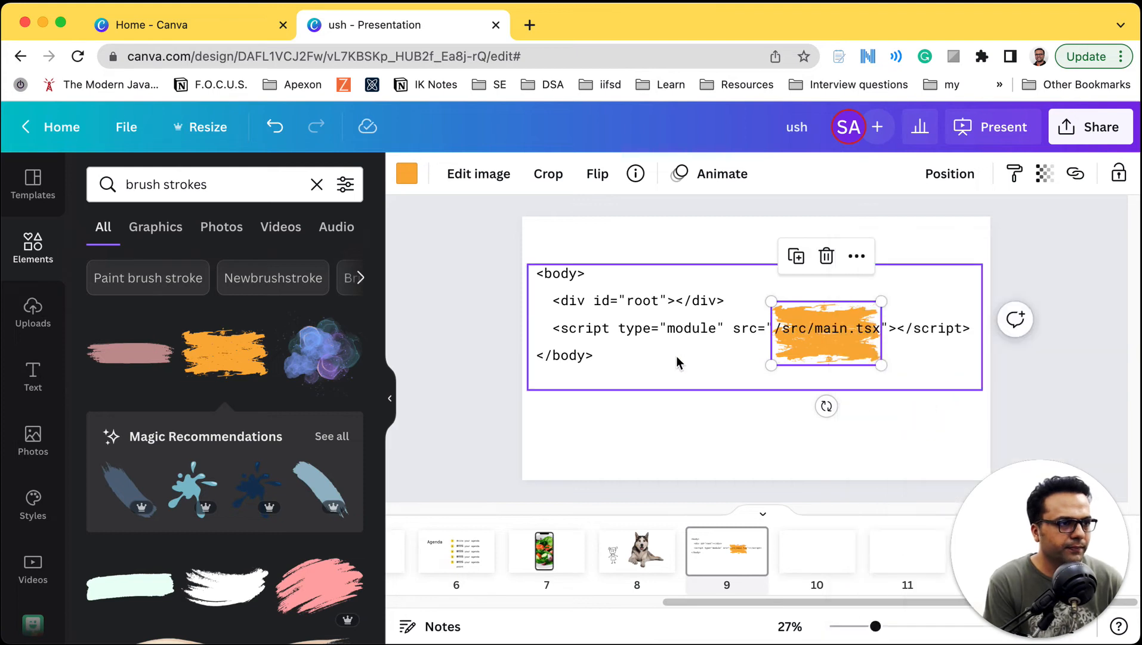
Try the blue photo color on the brush stroke, and settle on the light yellow document color
click(408, 173)
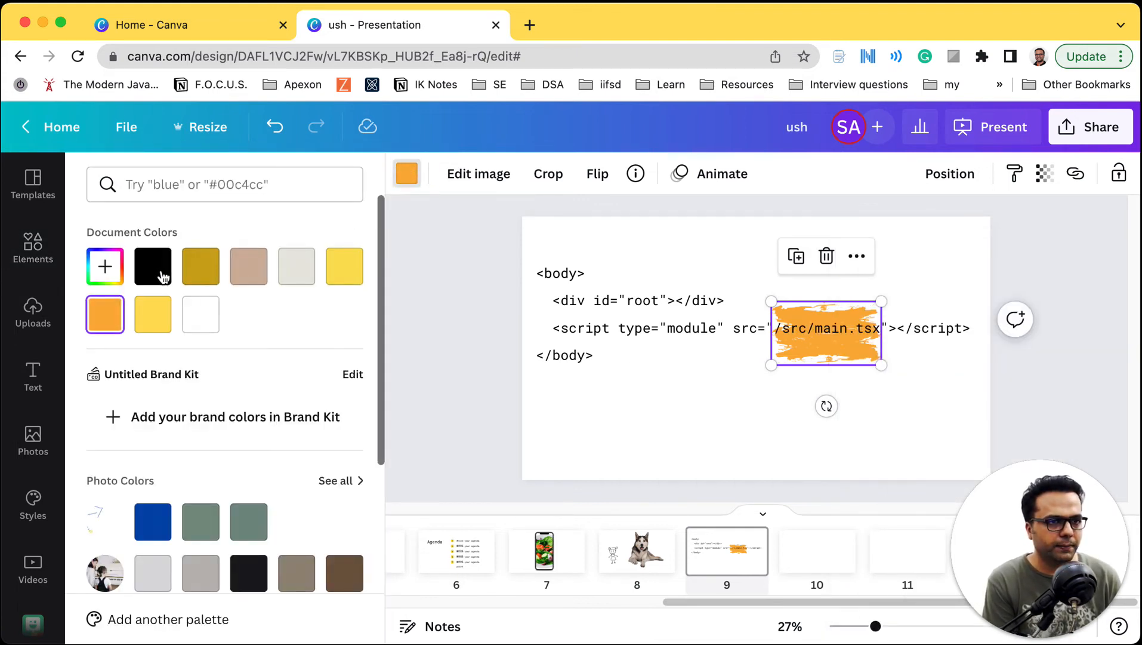
scroll(179, 466, down, 2)
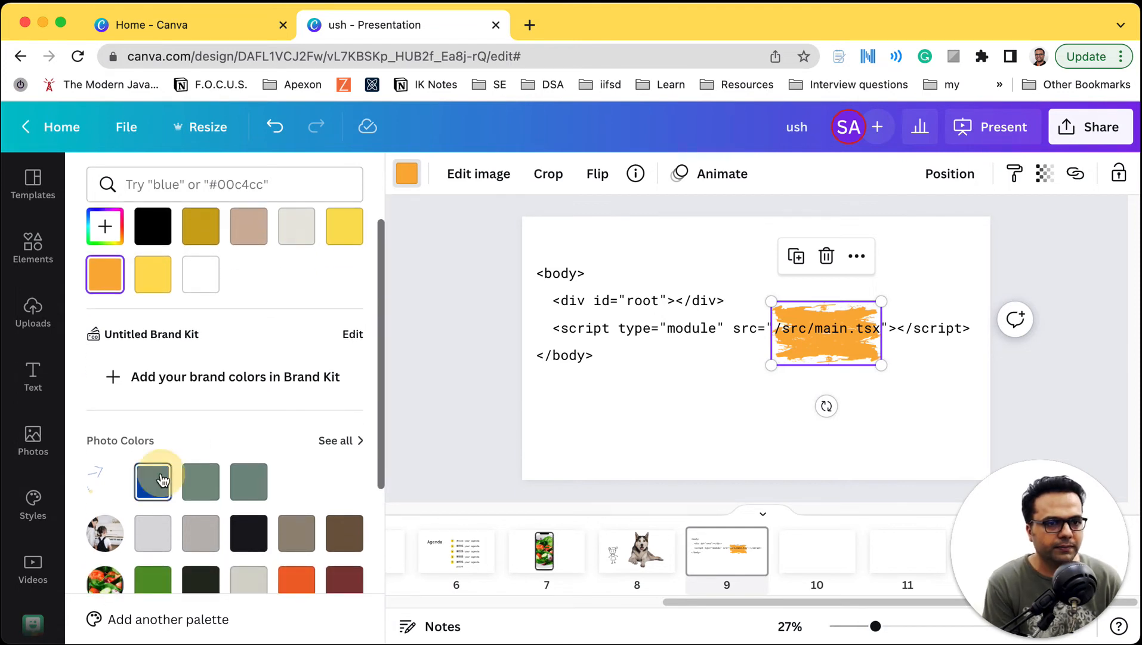
click(161, 479)
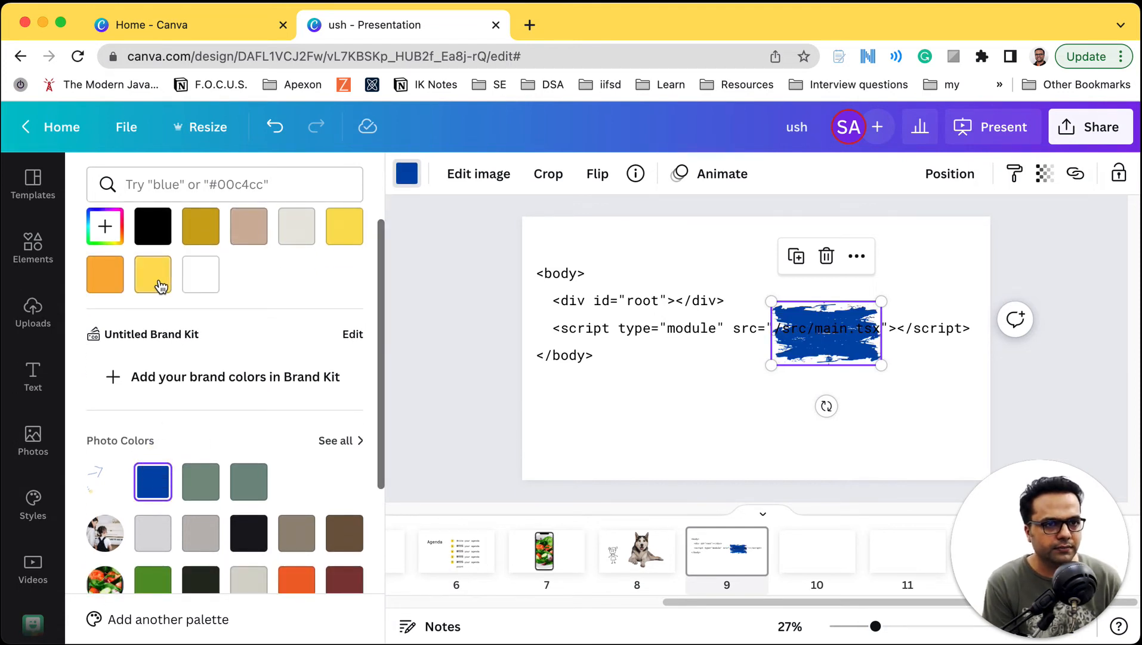
click(157, 281)
click(740, 442)
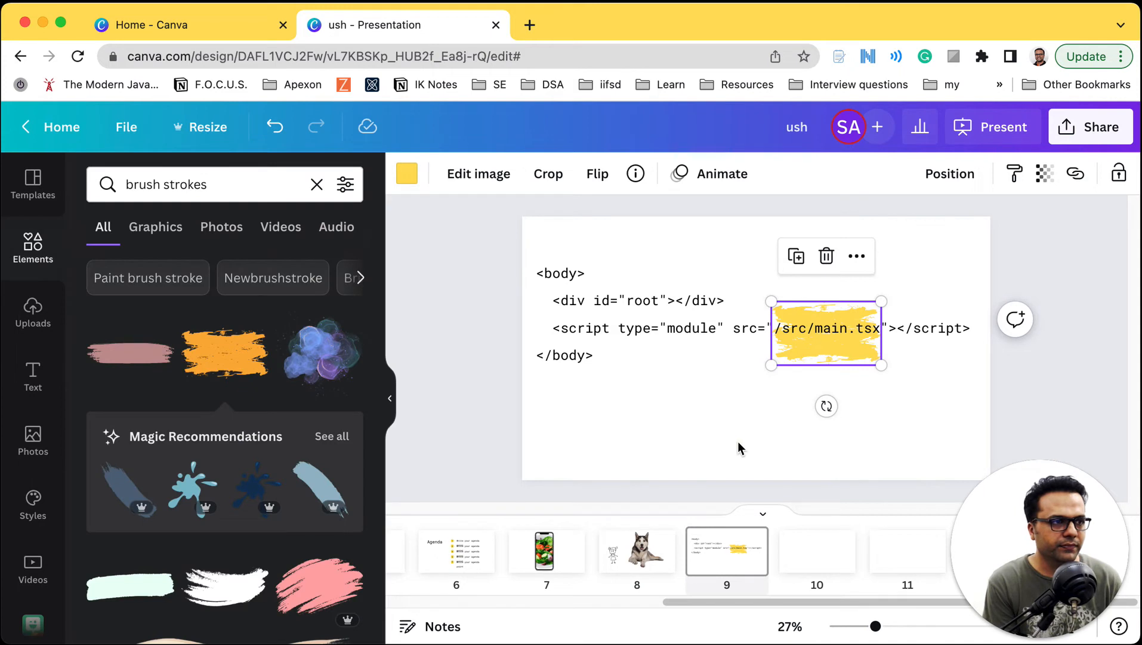
click(709, 364)
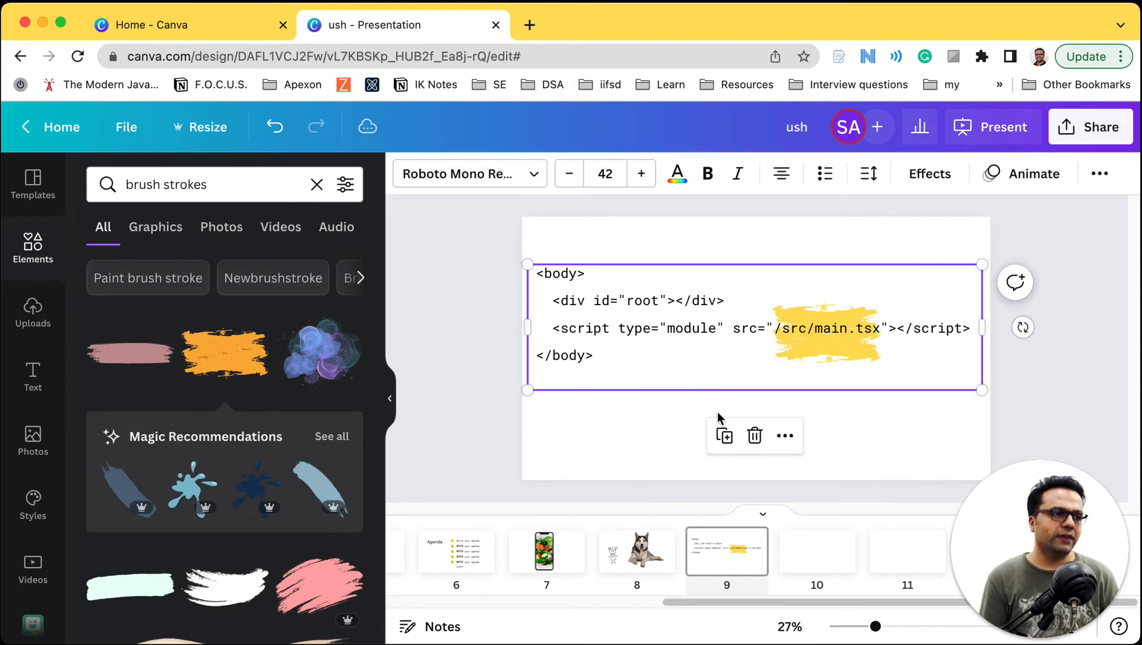
click(131, 187)
double_click(134, 185)
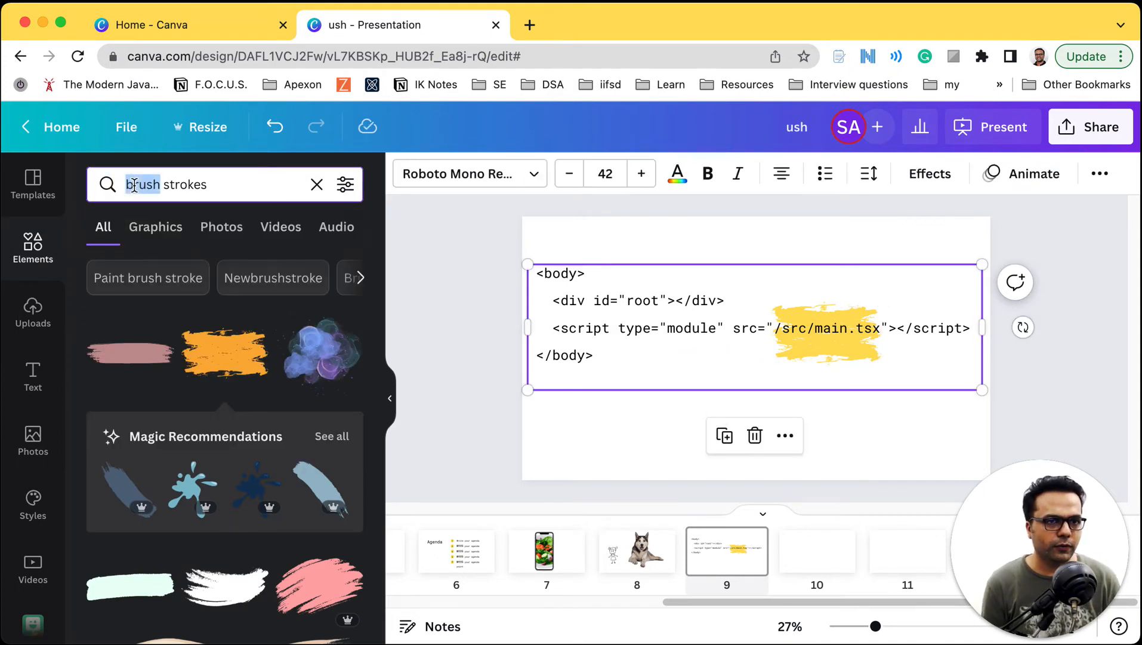
triple_click(166, 192)
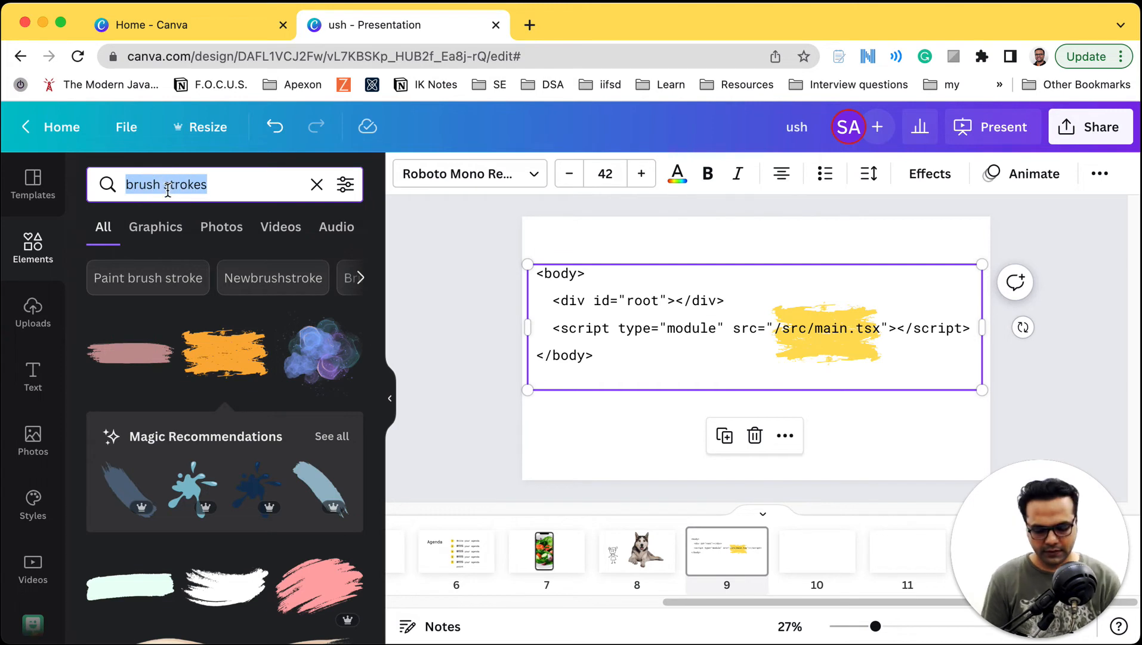
text(arra)
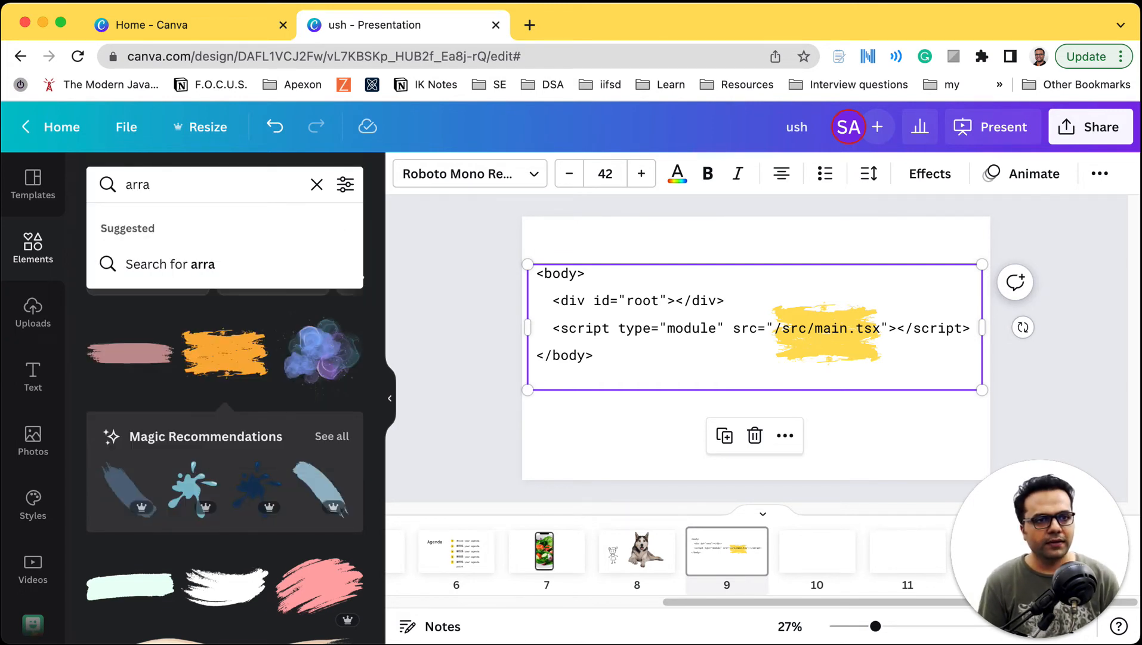
key(BackSpace)
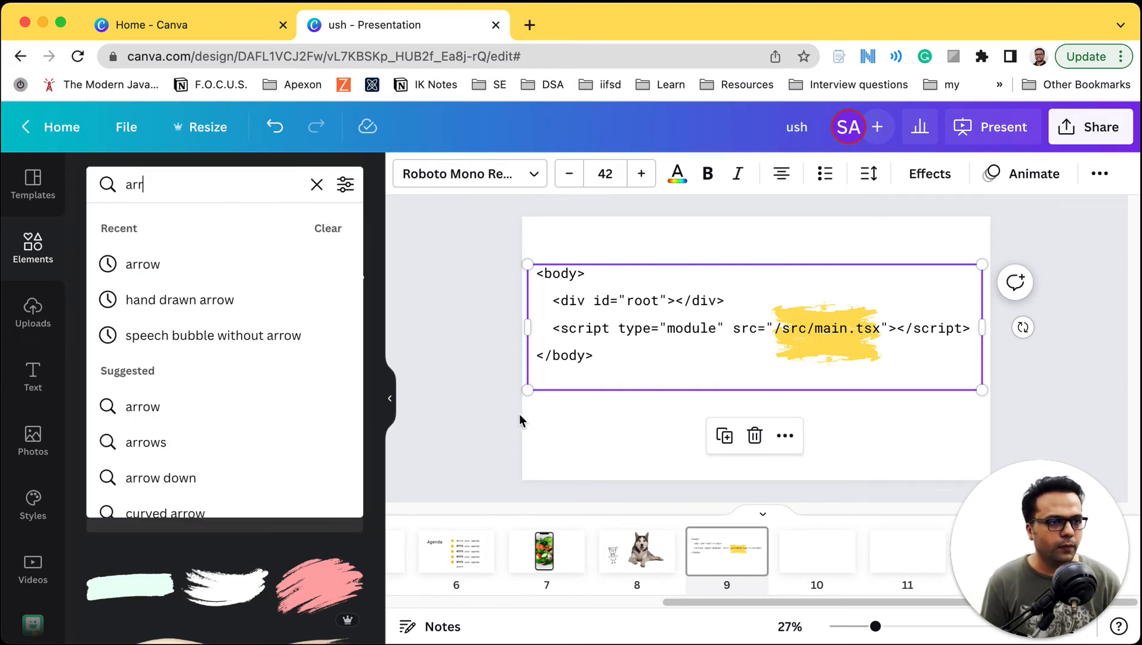
click(519, 418)
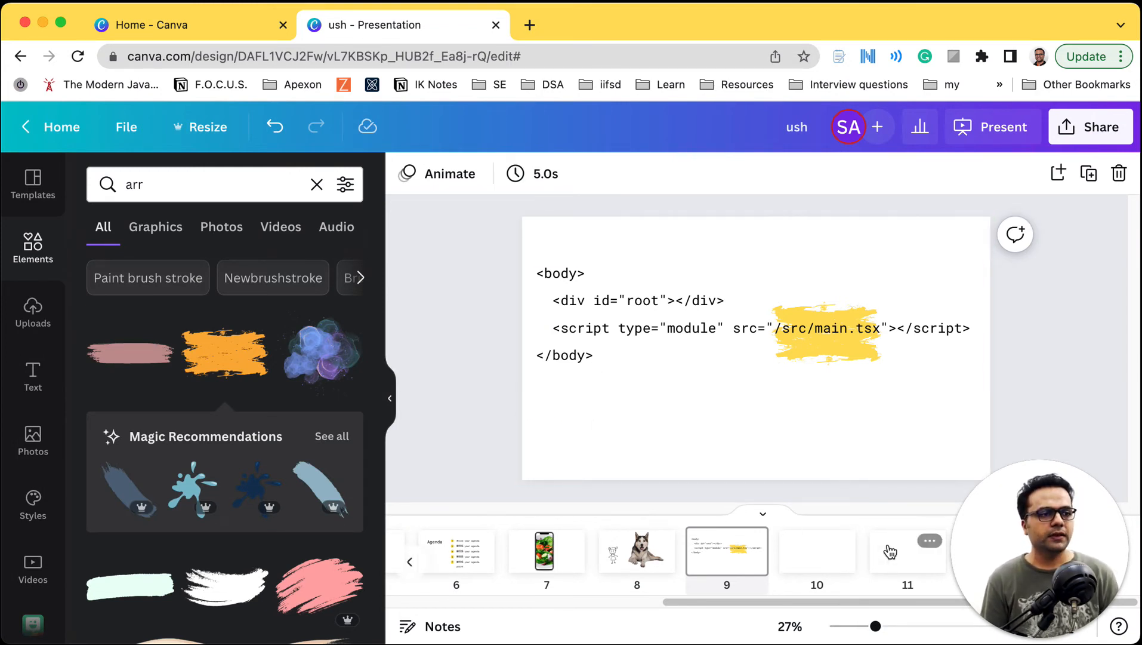
Open blank page 10, switch to VS Code, and capture a screenshot of index.html lines 9 to 12 with the src attribute selected
click(817, 550)
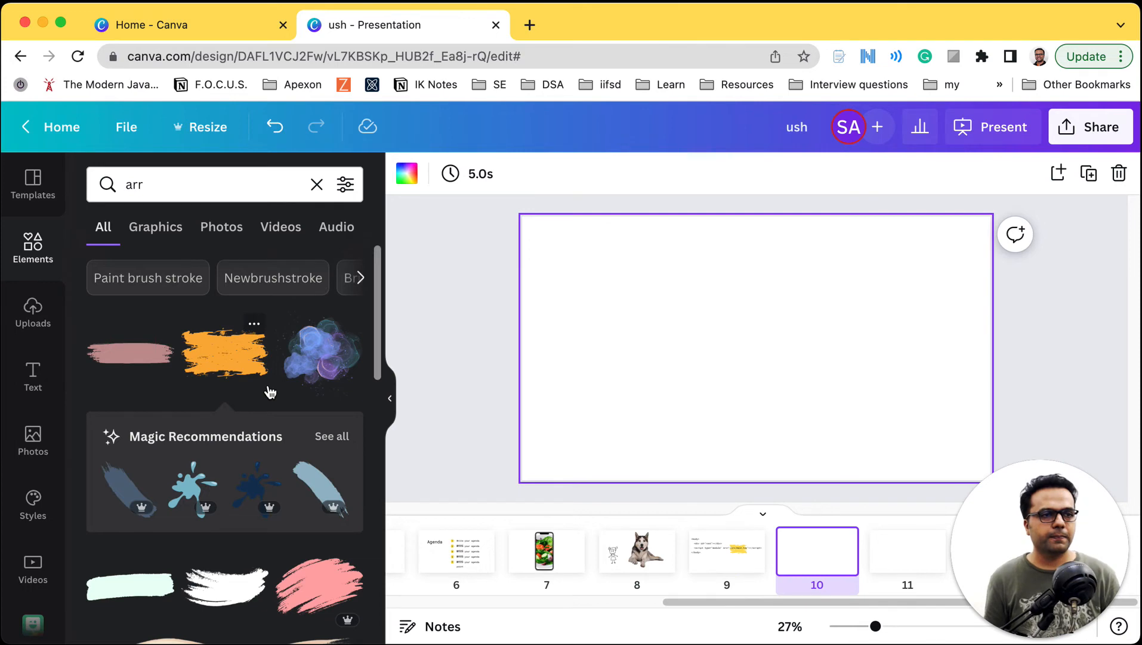
key(ctrl+Left)
key(ctrl+Left)
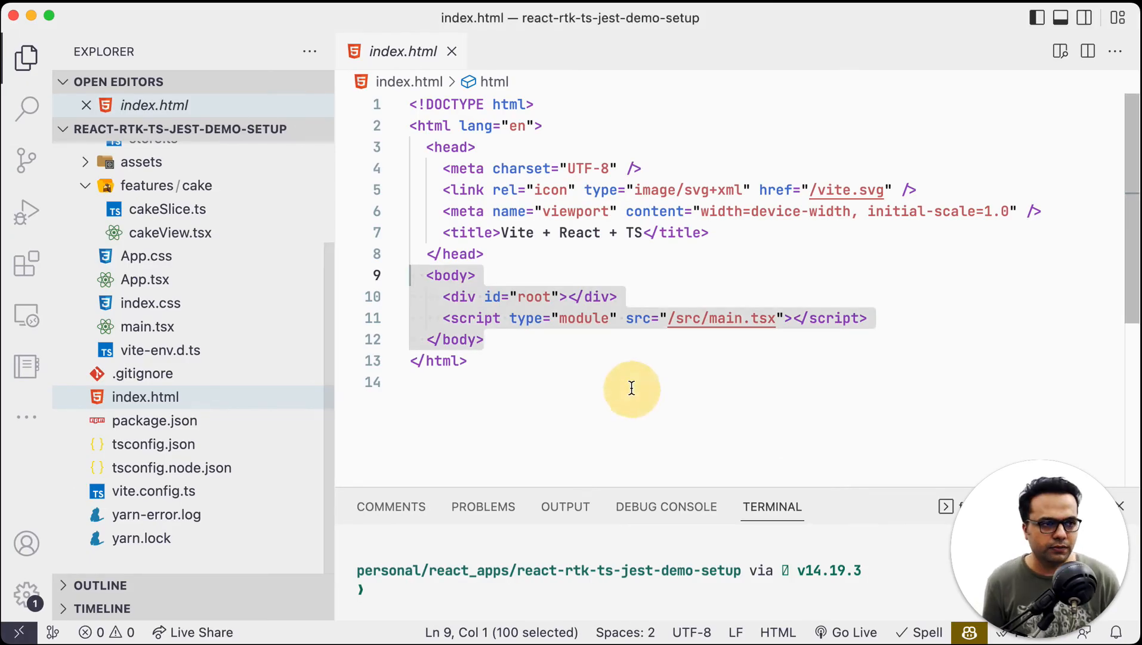
click(629, 386)
drag(628, 321, 782, 331)
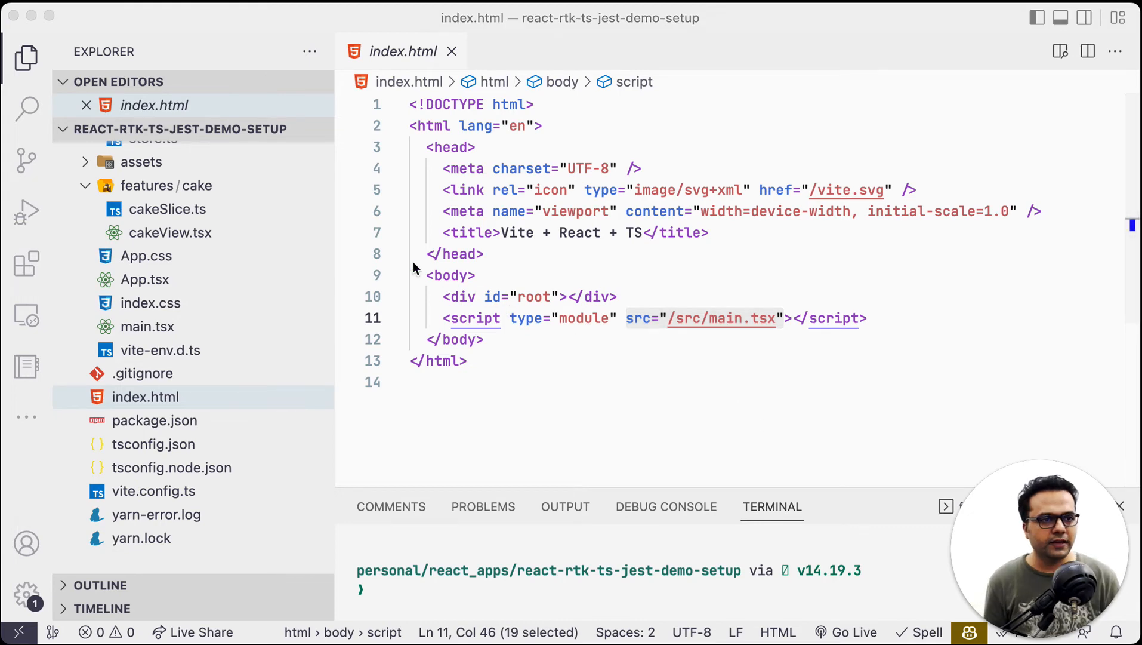
key(ctrl+Tab)
drag(416, 264, 880, 351)
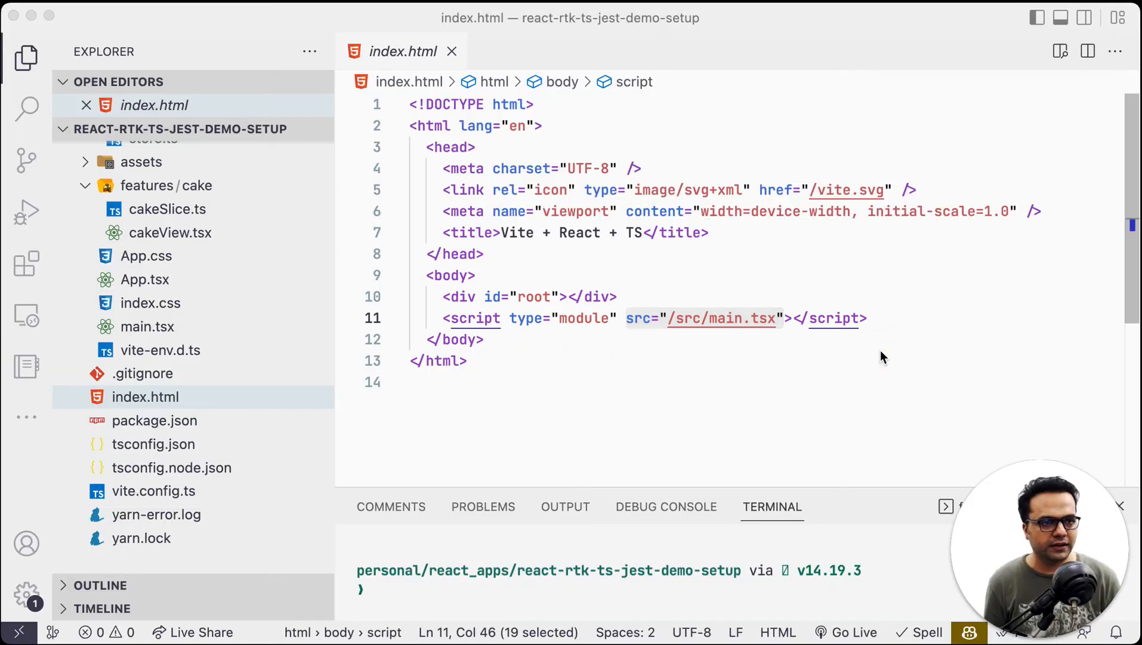
Back in Canva, paste the code screenshot onto page 10 and enlarge it to nearly the full page width
key(ctrl+Right)
key(ctrl+Right)
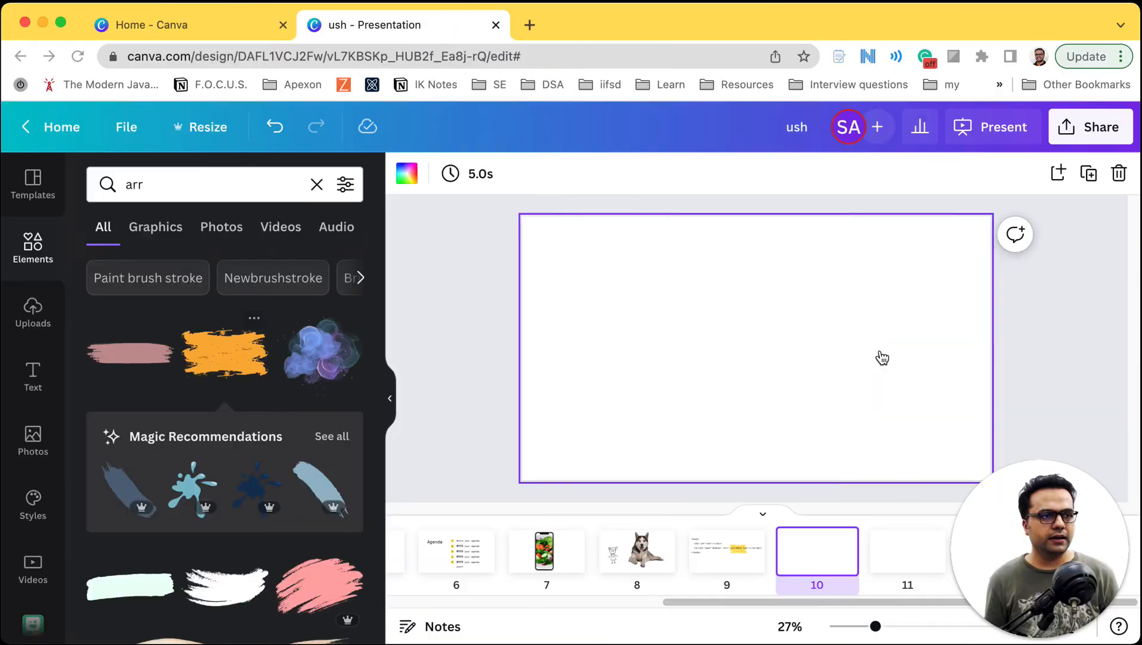
click(776, 278)
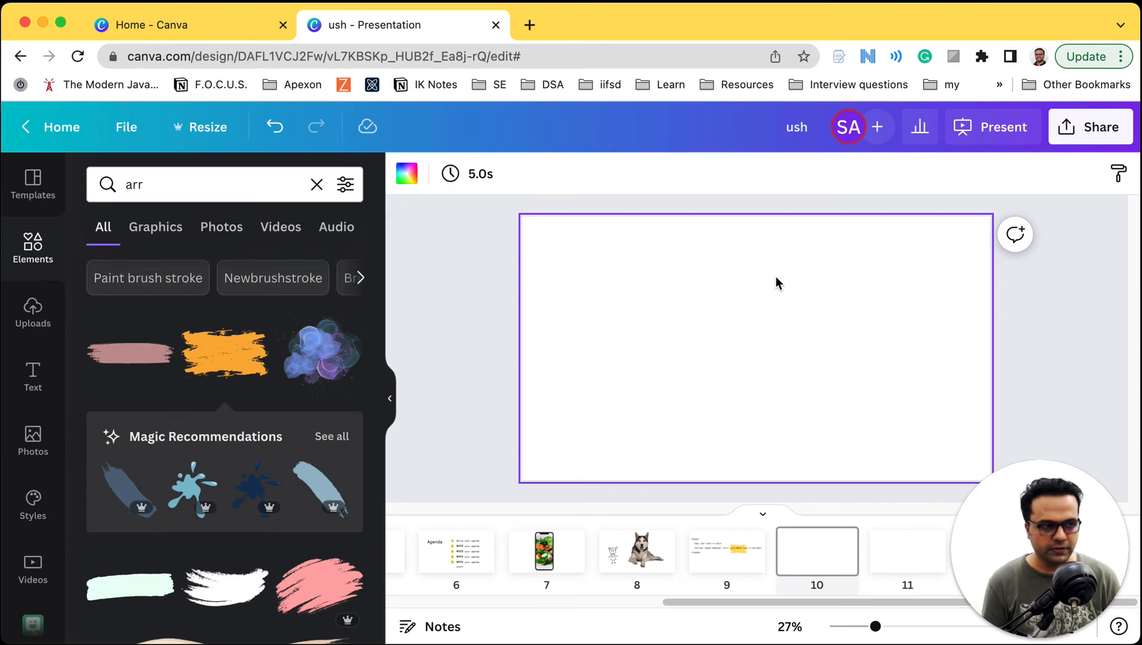
key(ctrl+v)
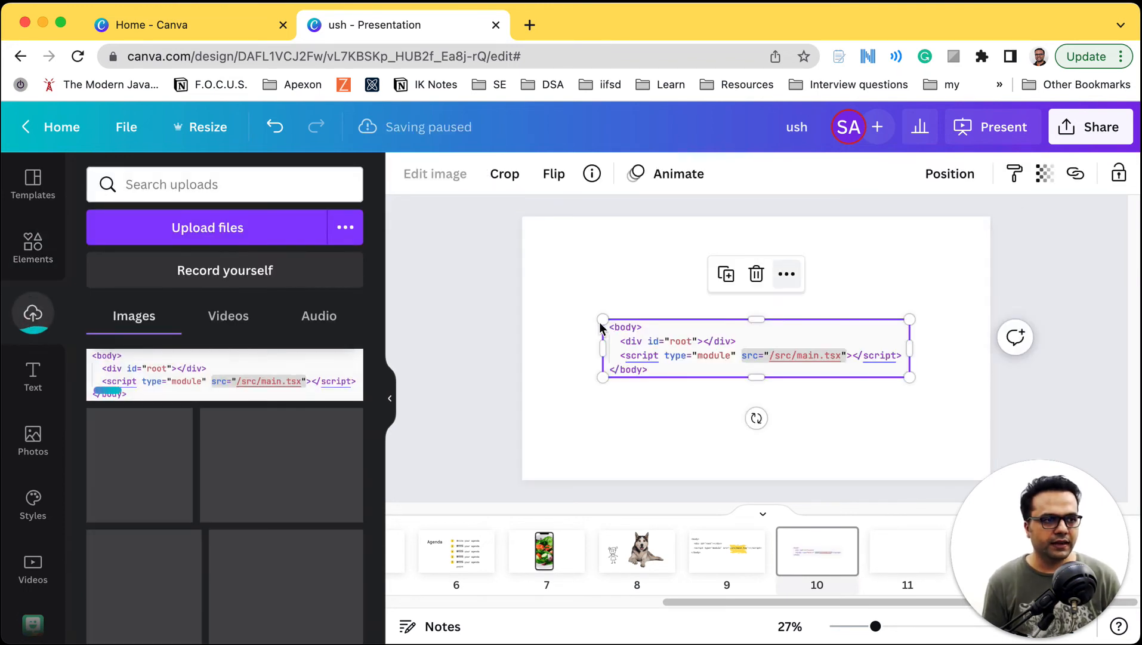
drag(604, 319, 546, 279)
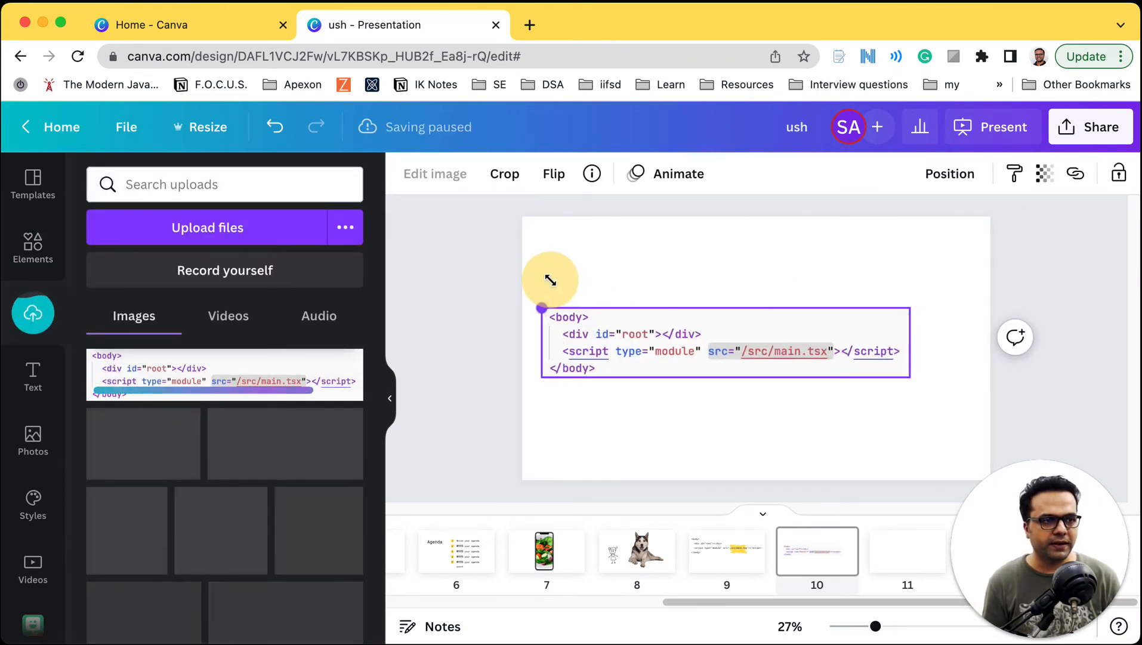
drag(909, 377, 944, 407)
click(844, 440)
Switch to VS Code, deselect the src attribute in index.html, and run the Polacode command
key(ctrl+Left)
key(ctrl+Left)
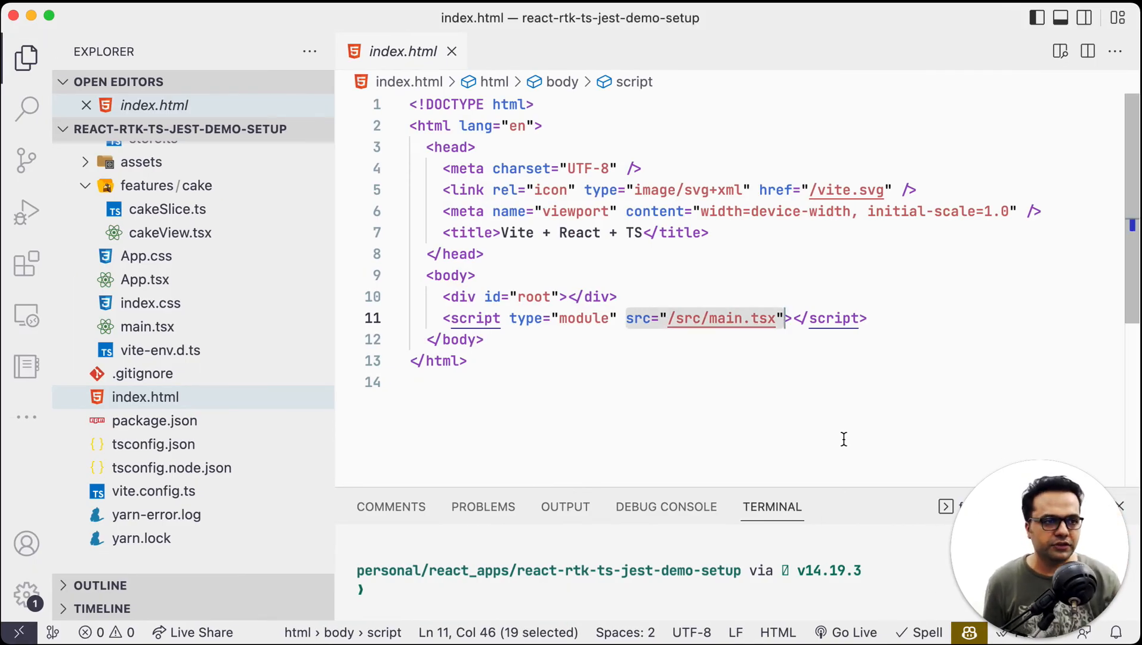
click(522, 366)
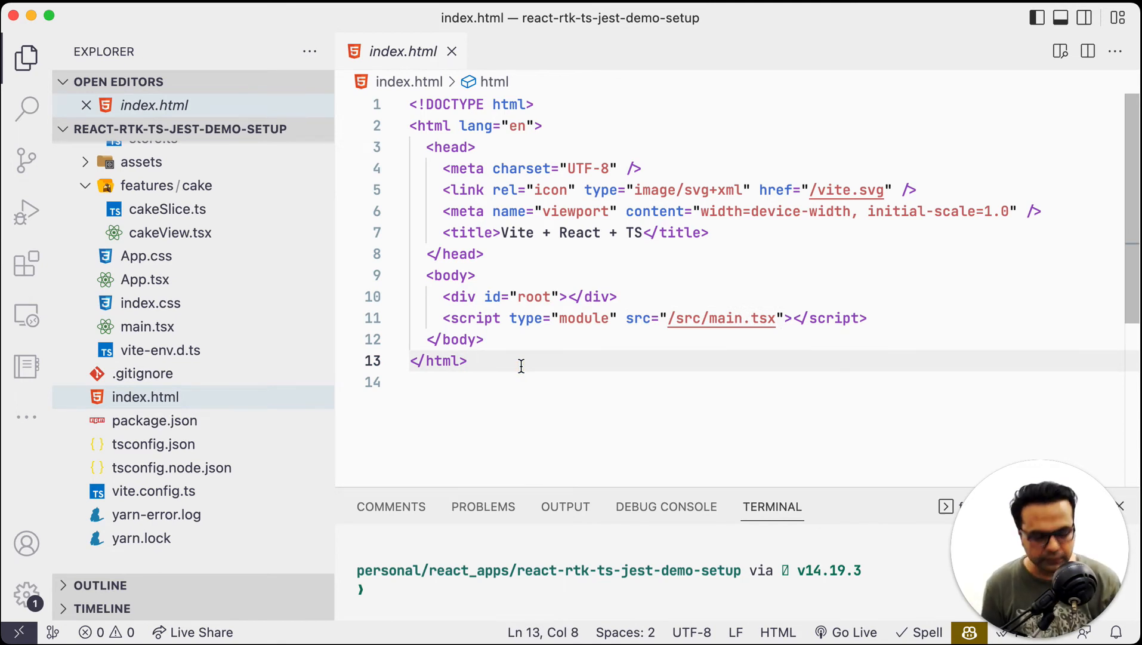
key(super+shift+p)
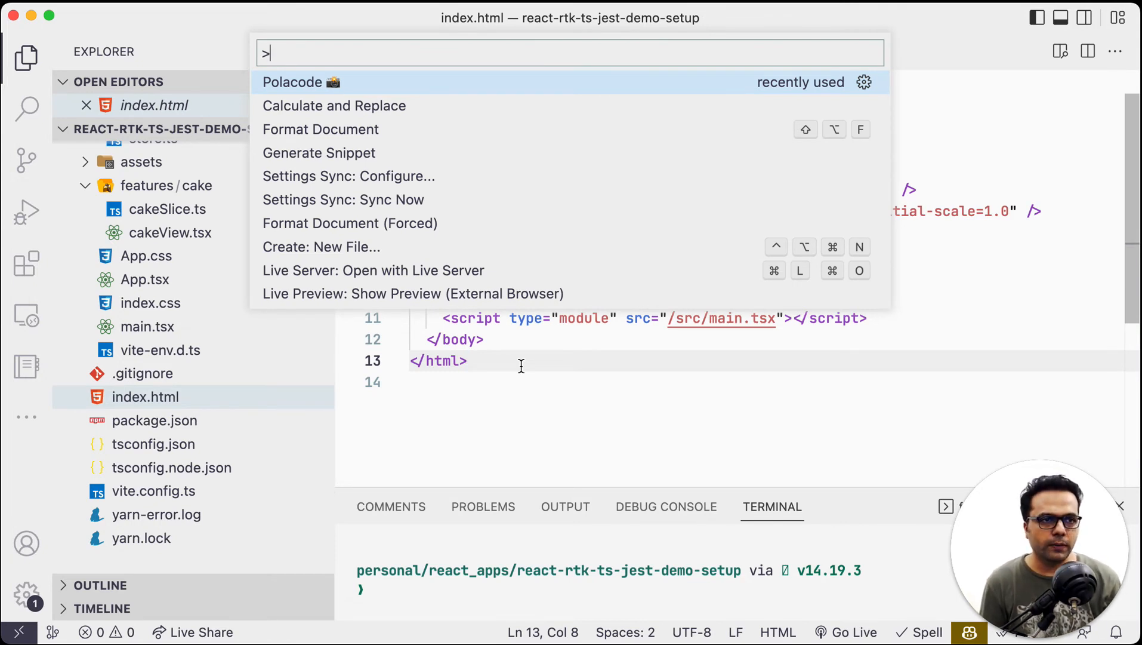
key(Return)
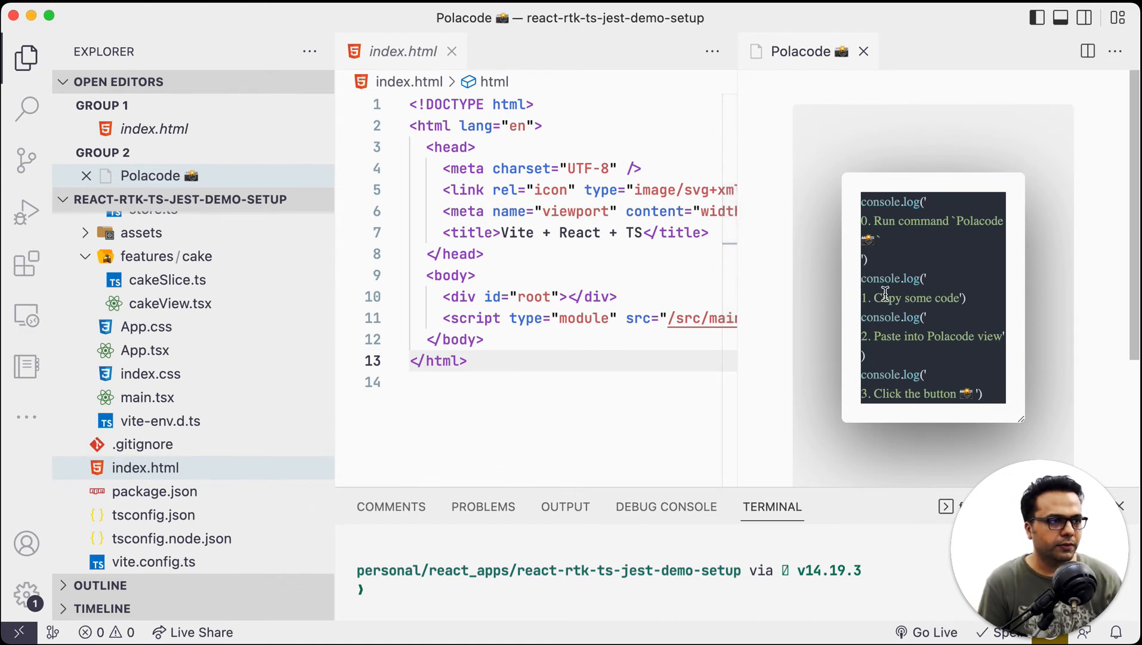
Close the Polacode view, save index.html, and reduce the VS Code interface zoom by two levels
drag(861, 298, 959, 298)
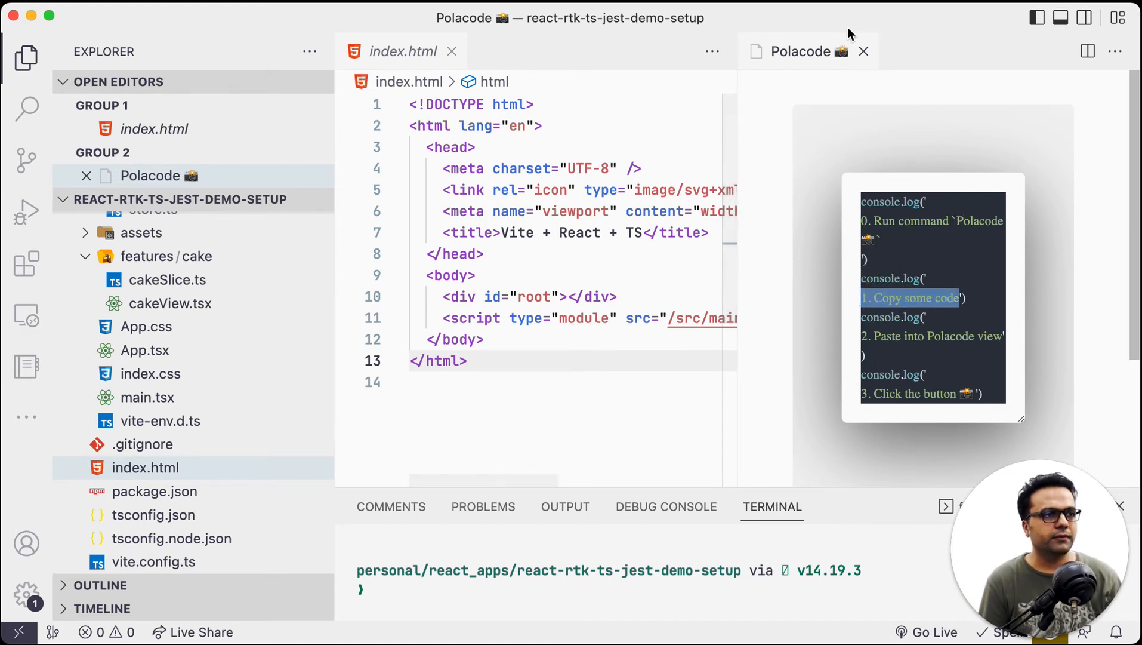
click(863, 52)
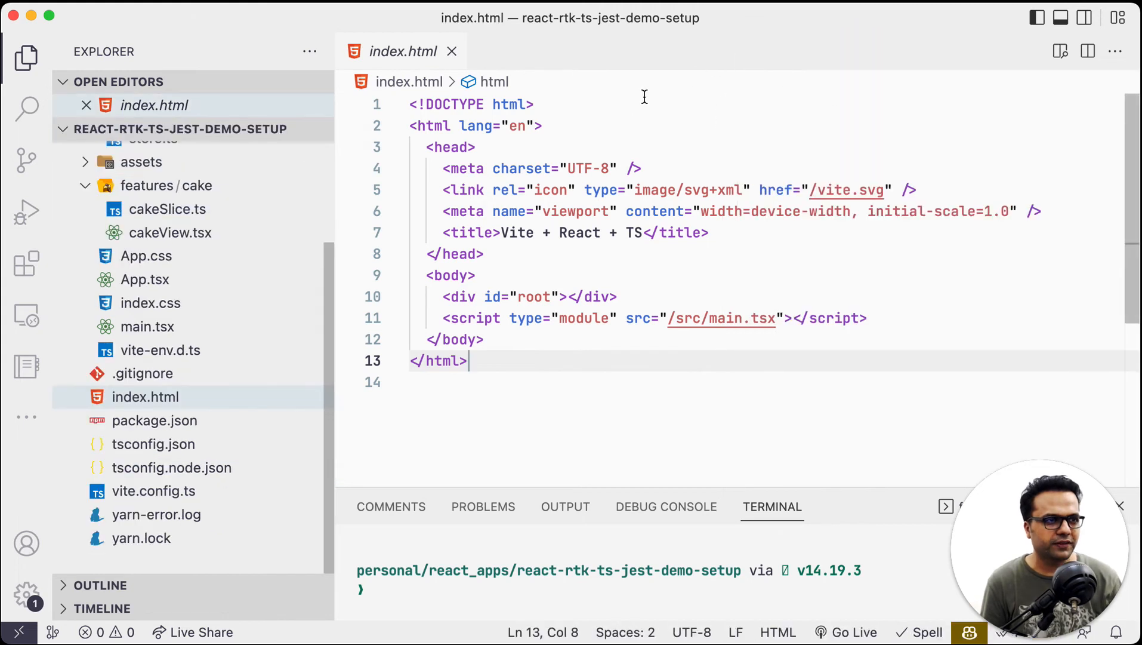
click(645, 97)
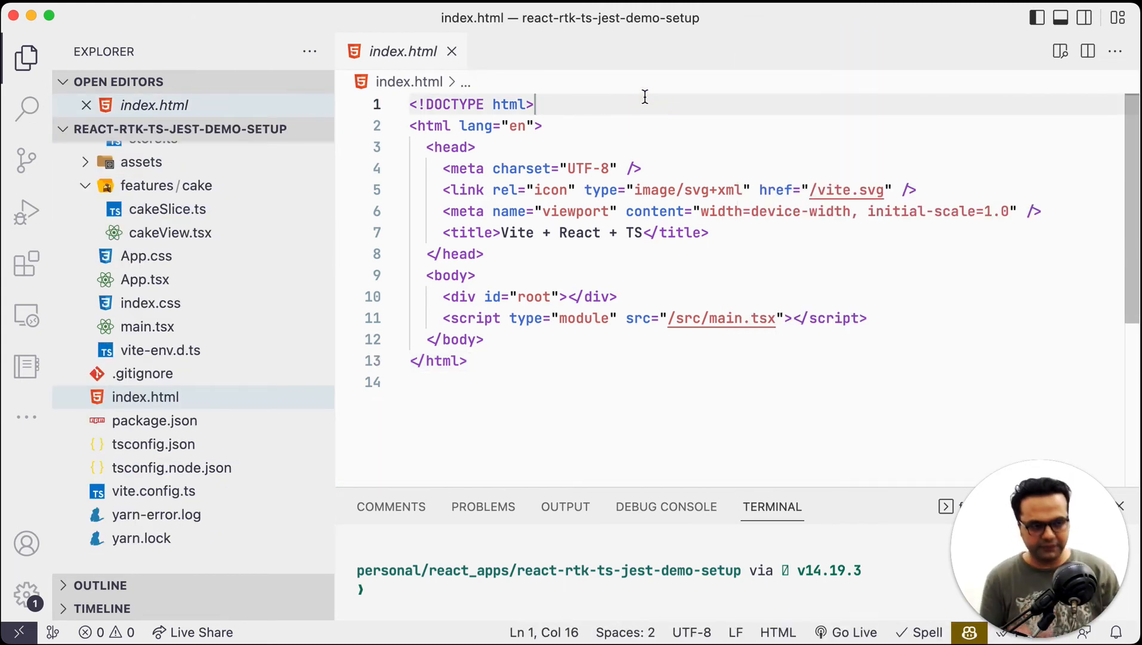
key(super+s)
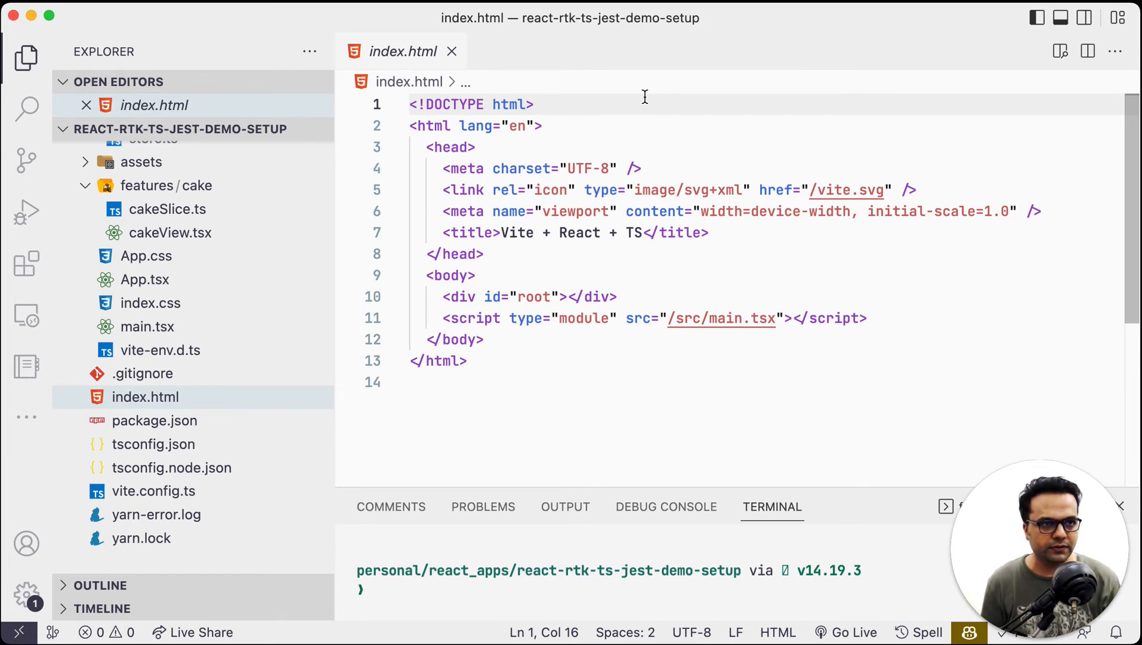
key(super+minus)
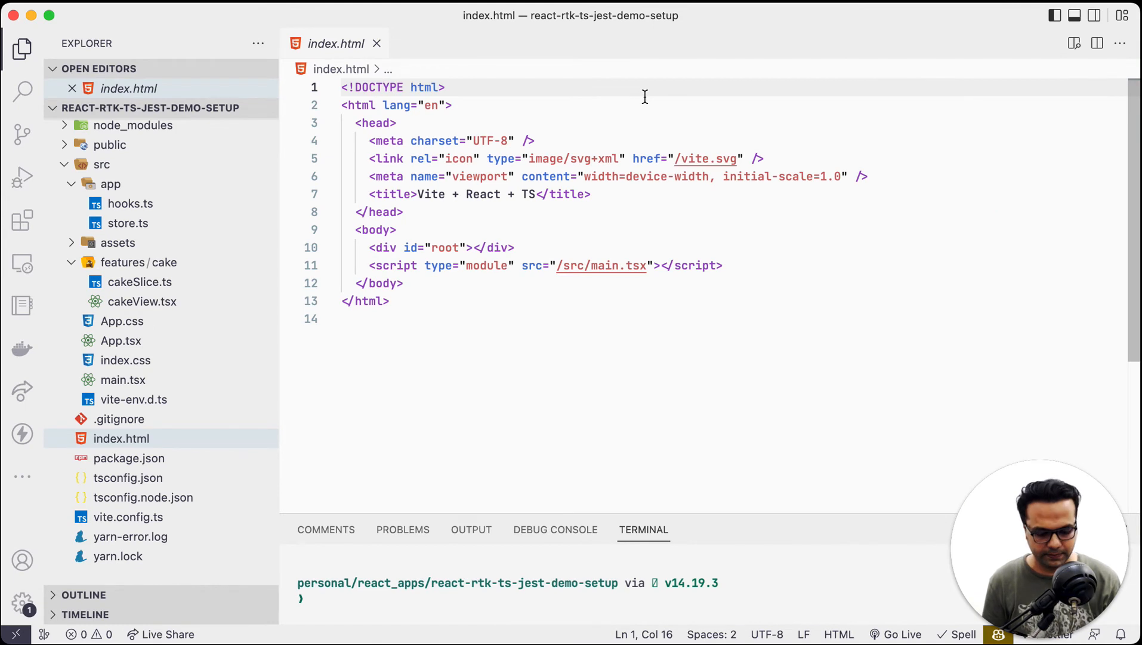
key(super+minus)
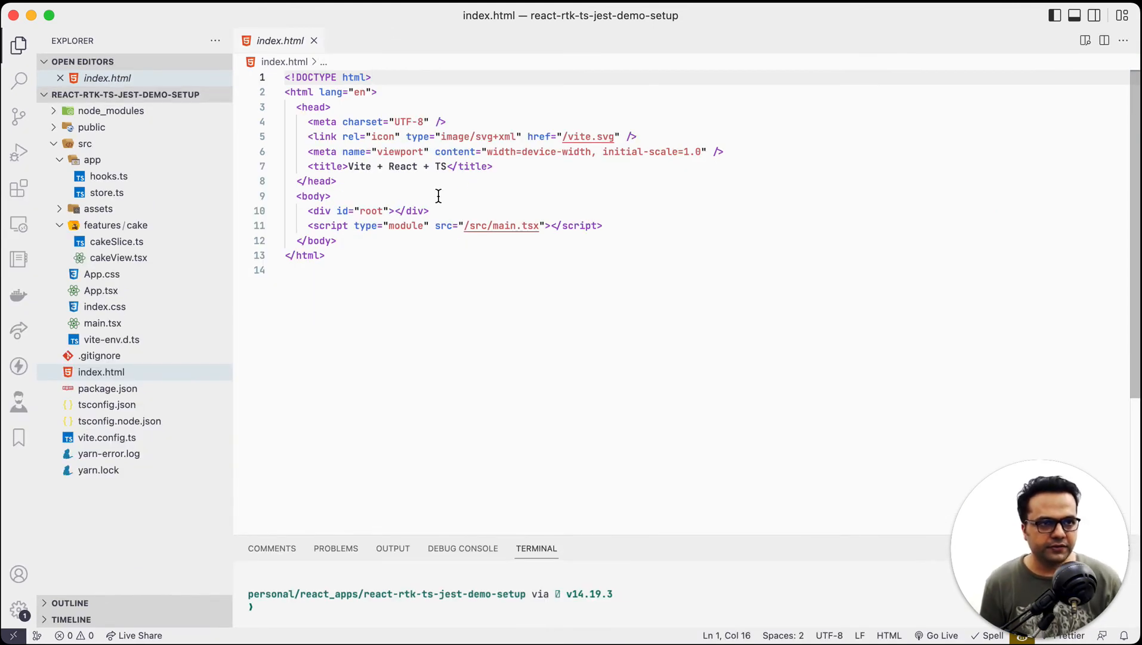
Copy the body block on lines 9 to 12 of index.html and run the Polacode command
drag(350, 243, 248, 196)
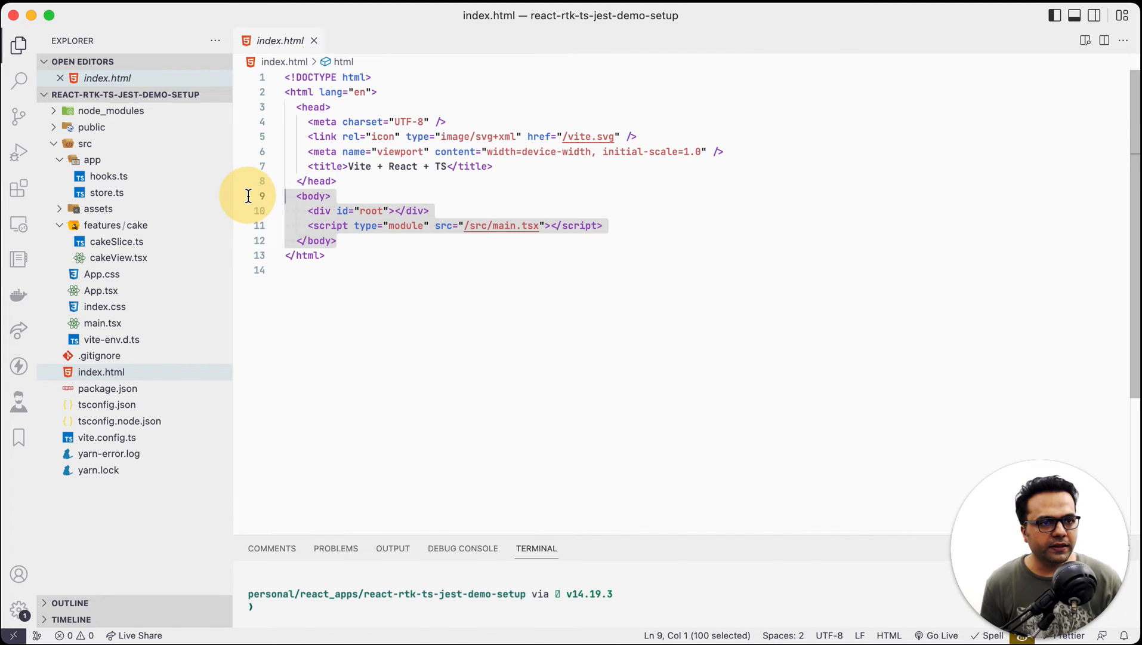
right_click(302, 208)
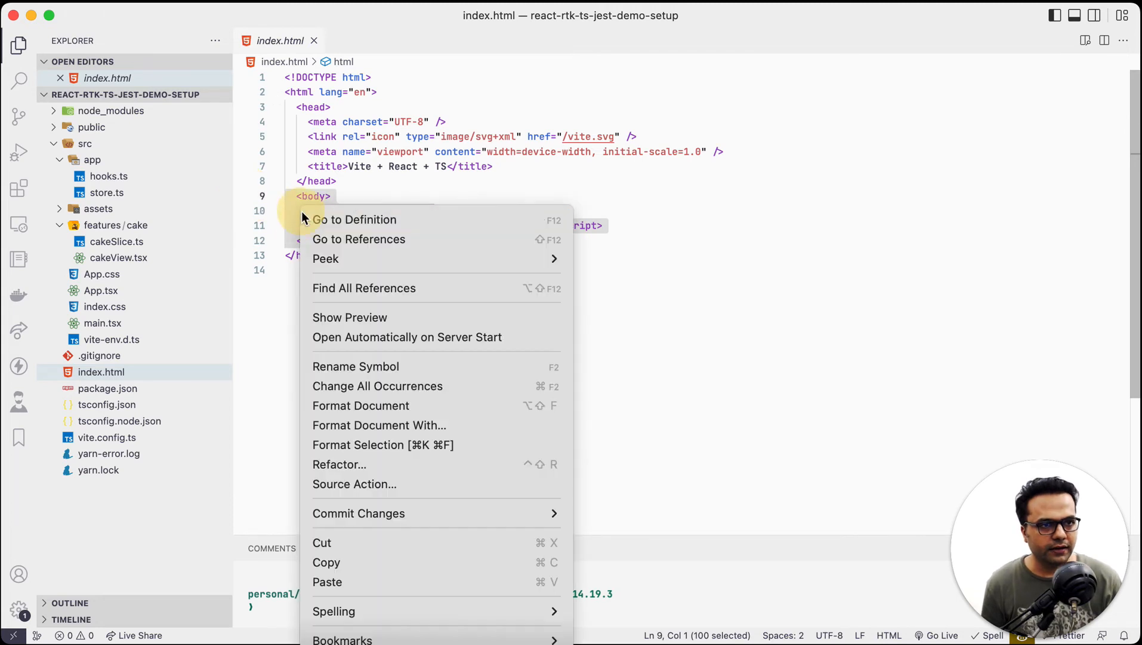
click(353, 559)
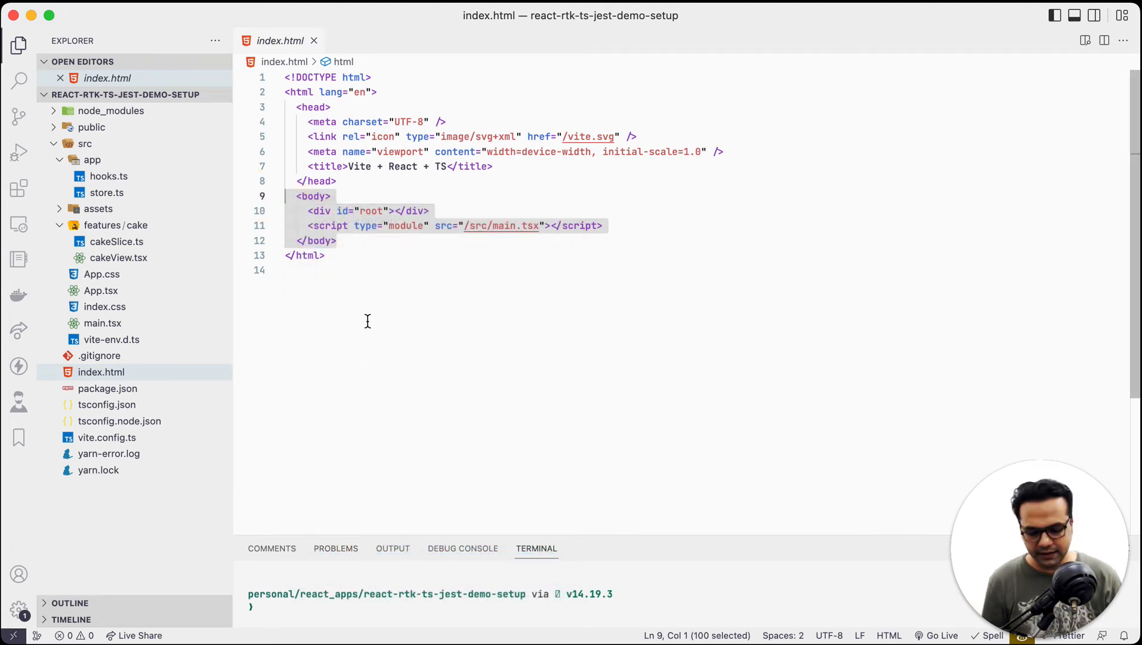
key(super+shift+p)
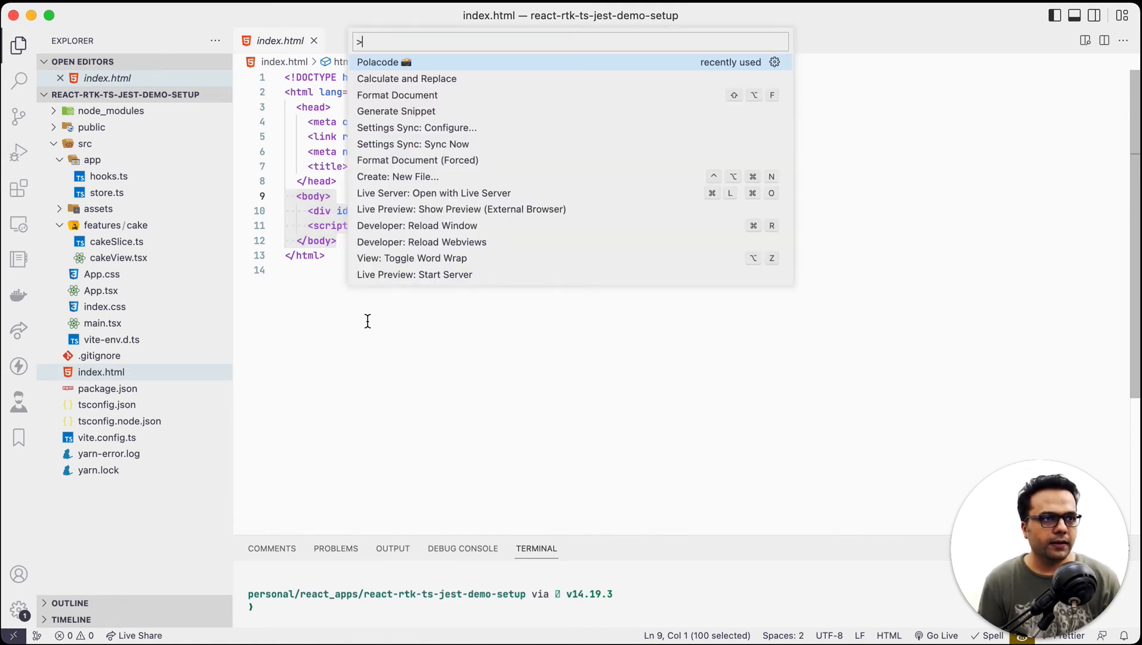
key(Return)
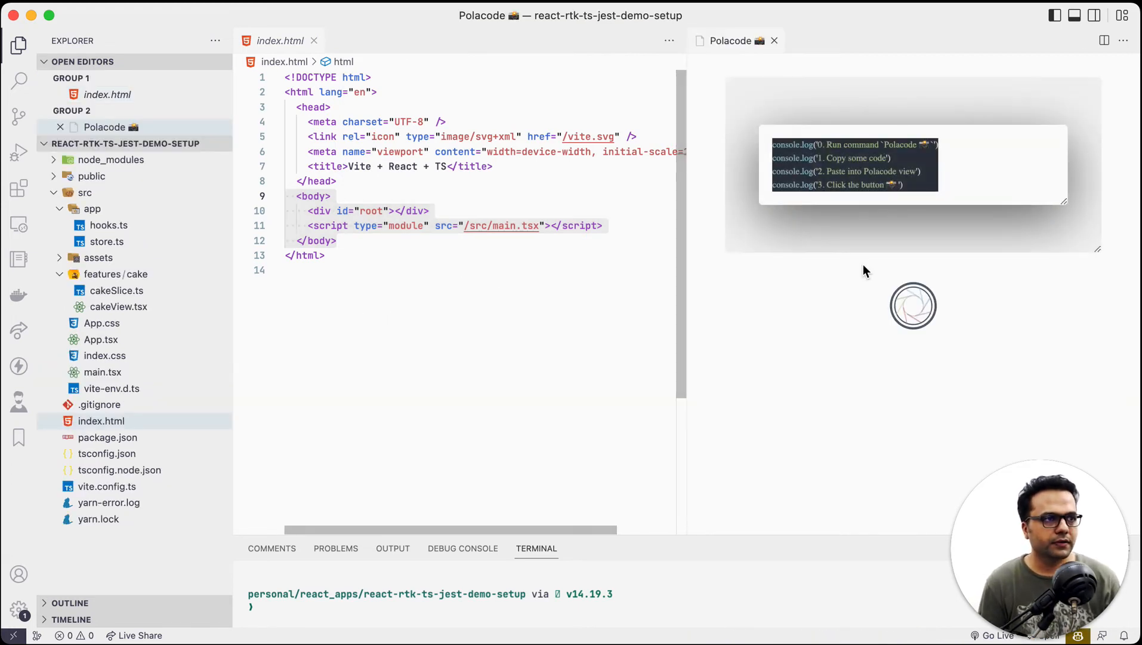
Replace Polacode's sample text with the copied body code, and resize the view and snippet card to fit the script tag on one line
double_click(890, 183)
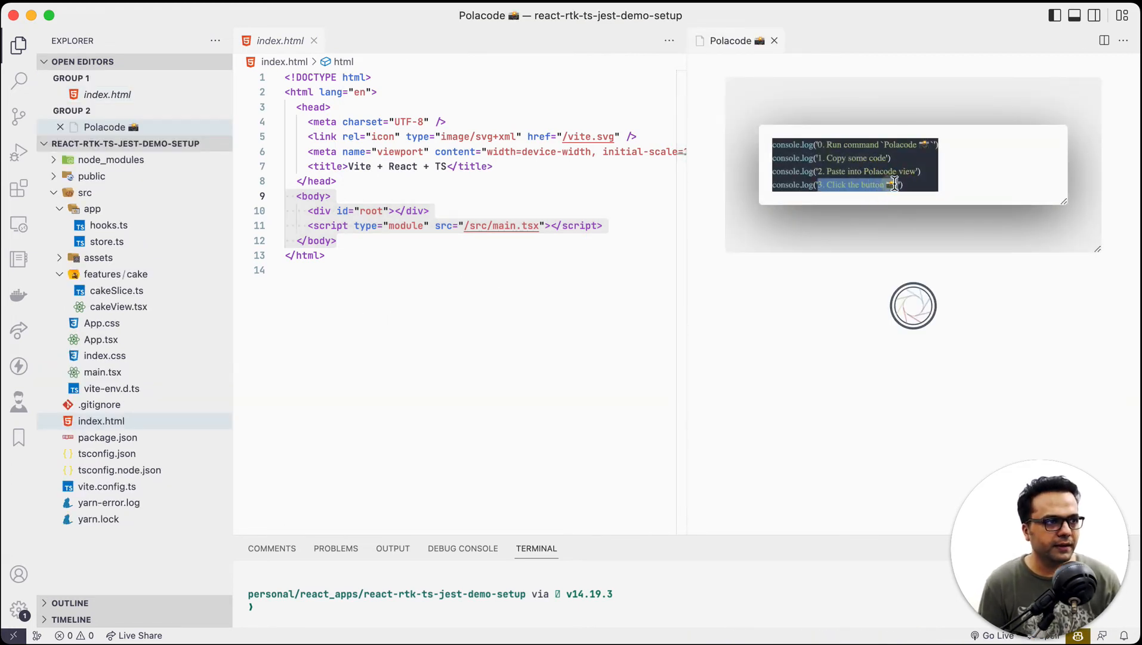
click(908, 184)
key(super+a)
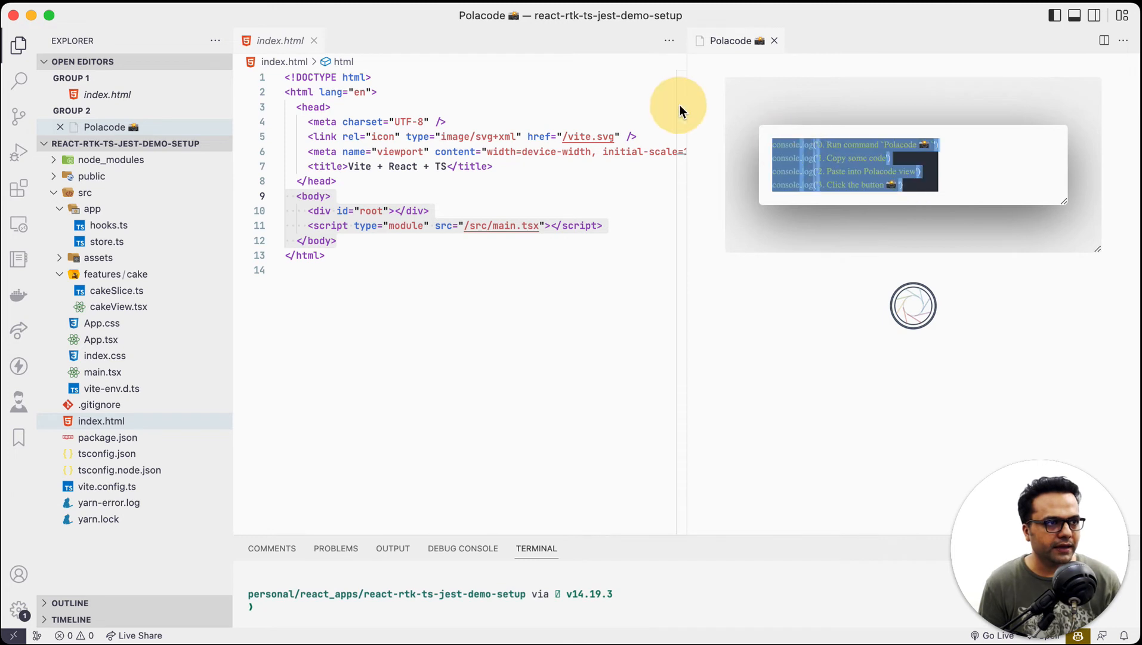
text(<body>   <div id="root"></div>   <script type="module" src="/src/main.tsx"></script> </body>)
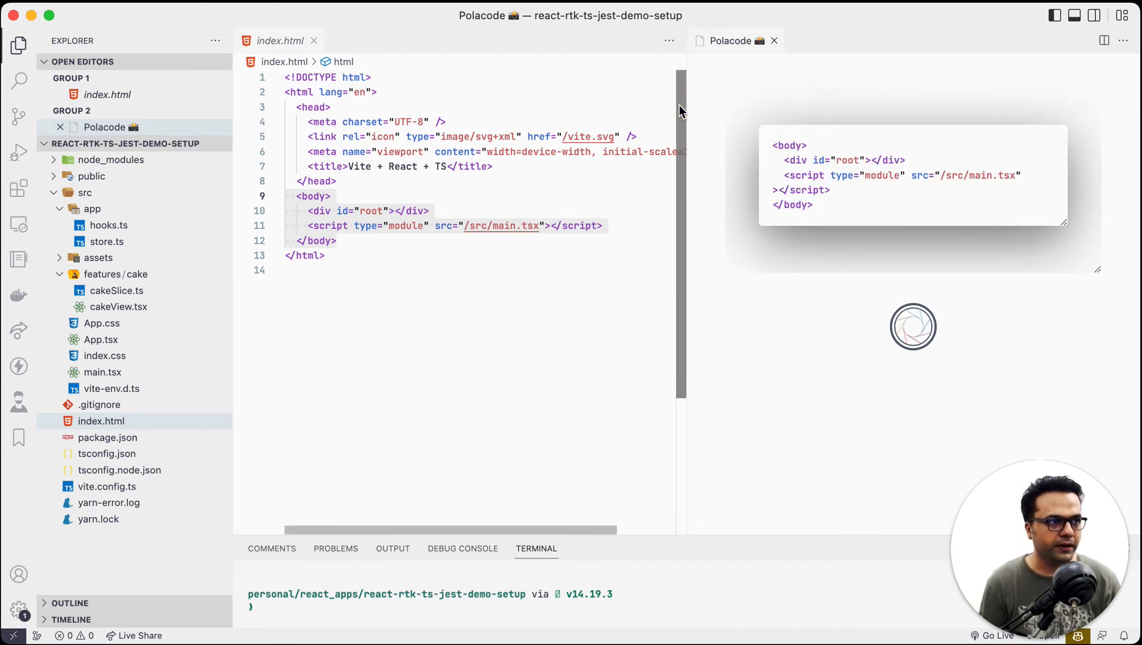
drag(685, 319, 585, 331)
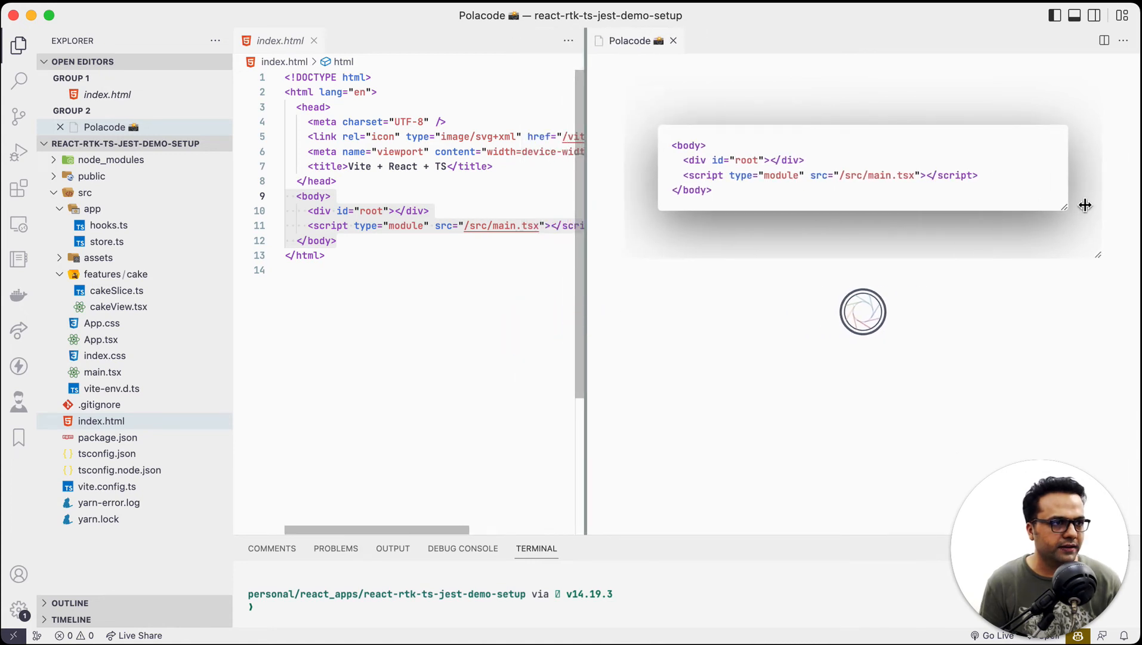
drag(1069, 210, 1037, 210)
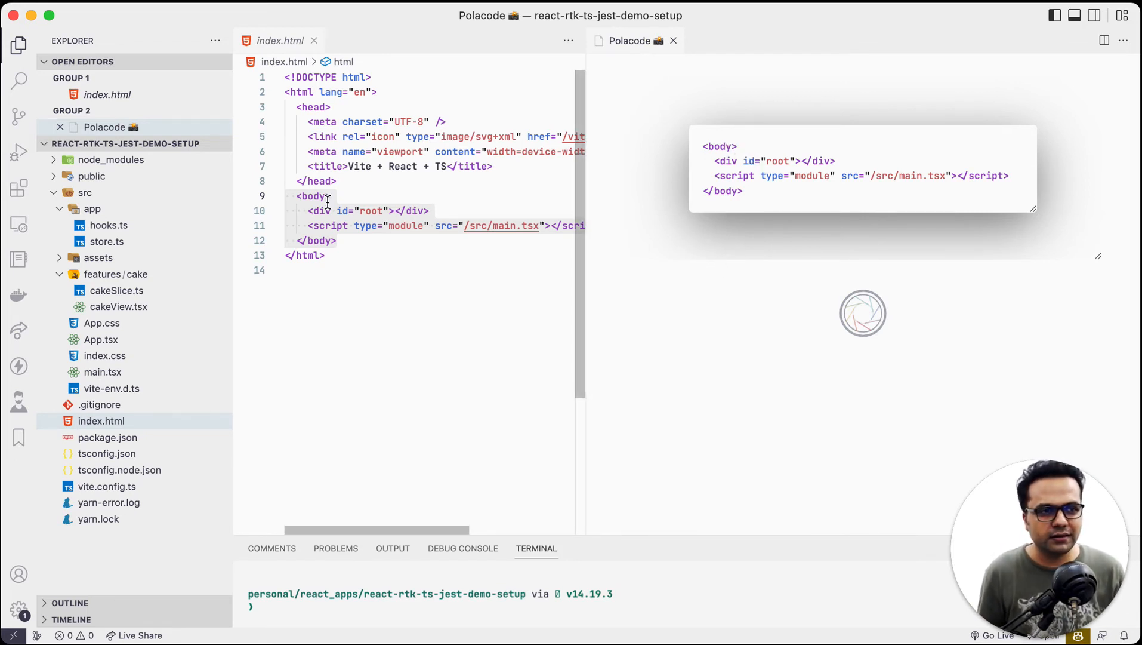
Switch to the Notion topic list in the browser, and from there to the Recursion design in Canva to look at its robot graphic
mouse_move(325, 196)
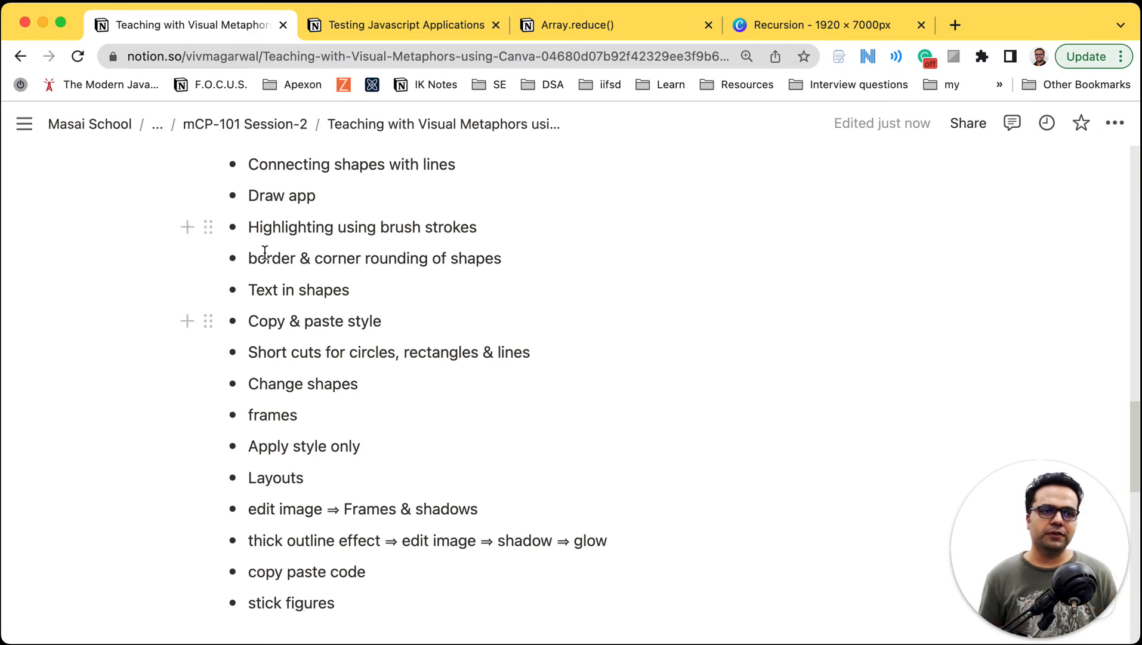
scroll(335, 194, down, 1)
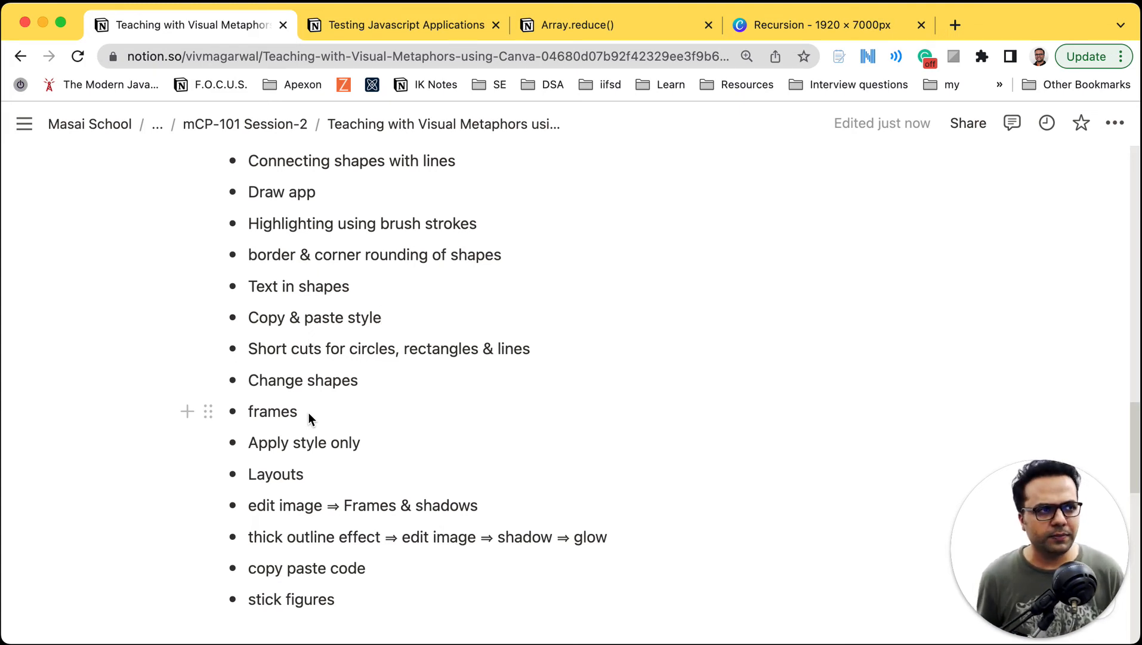
click(832, 29)
scroll(490, 278, down, 1)
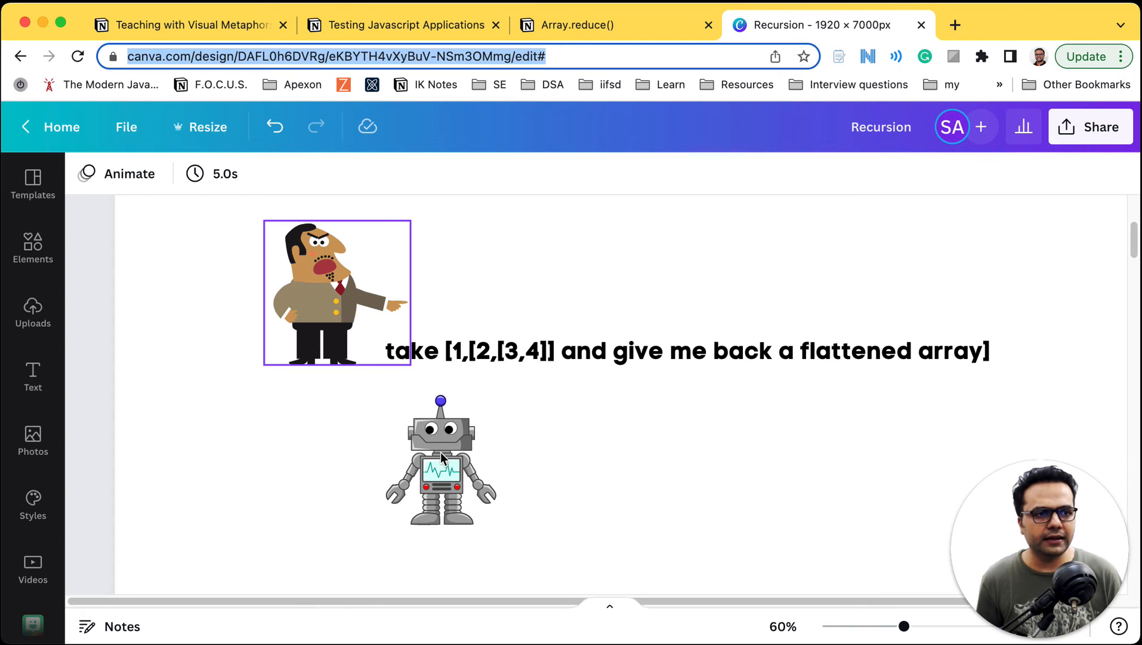
click(466, 478)
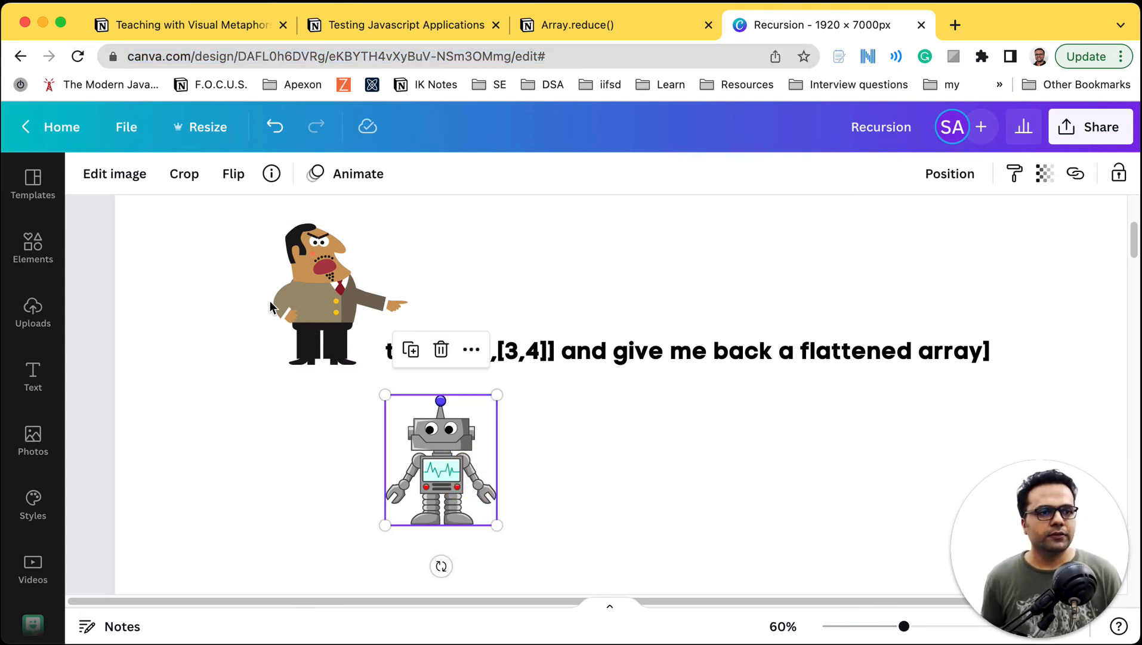
click(265, 423)
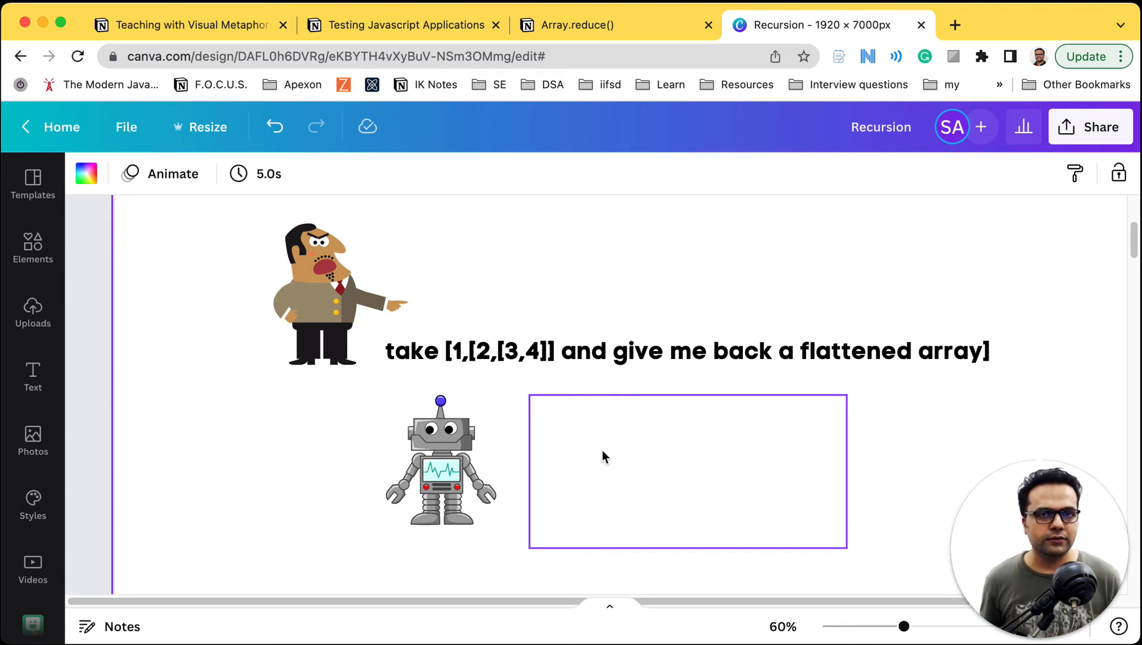
Delete the white cover rectangle beside the robot, below the flattened-array instruction text
scroll(608, 449, down, 1)
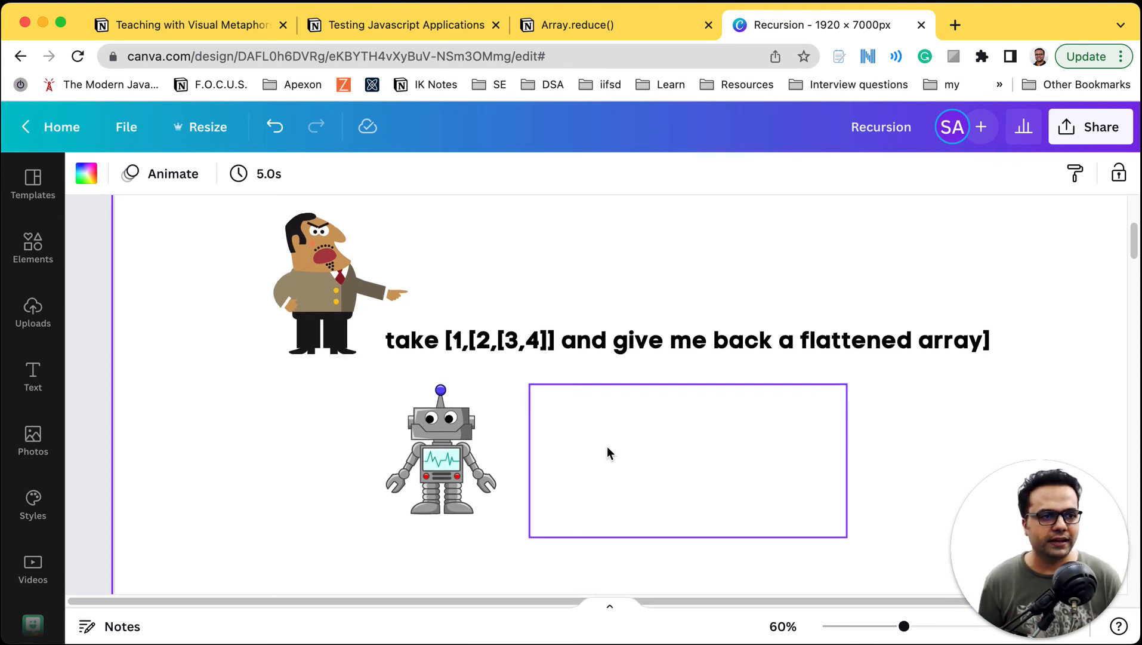
scroll(391, 322, down, 3)
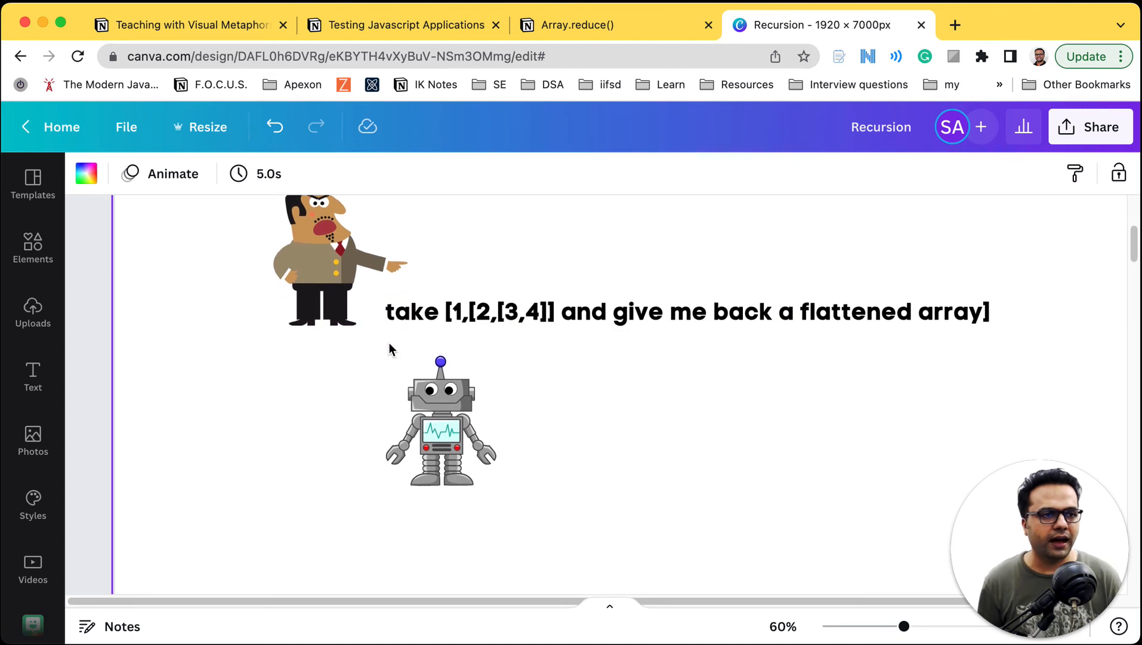
scroll(389, 346, down, 4)
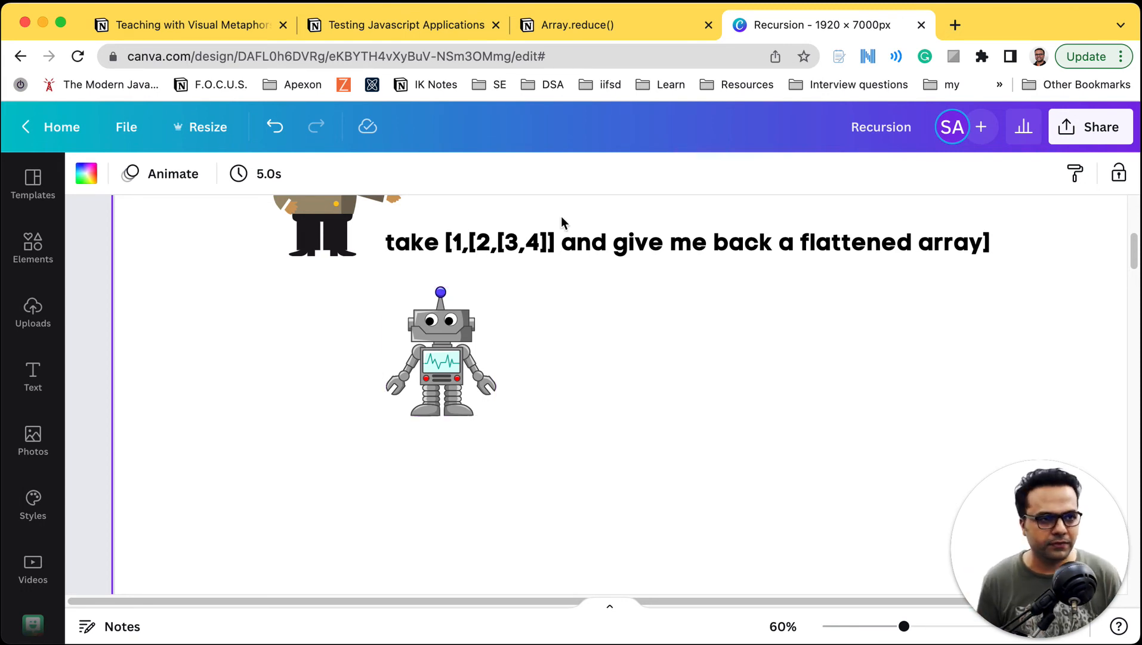
click(466, 251)
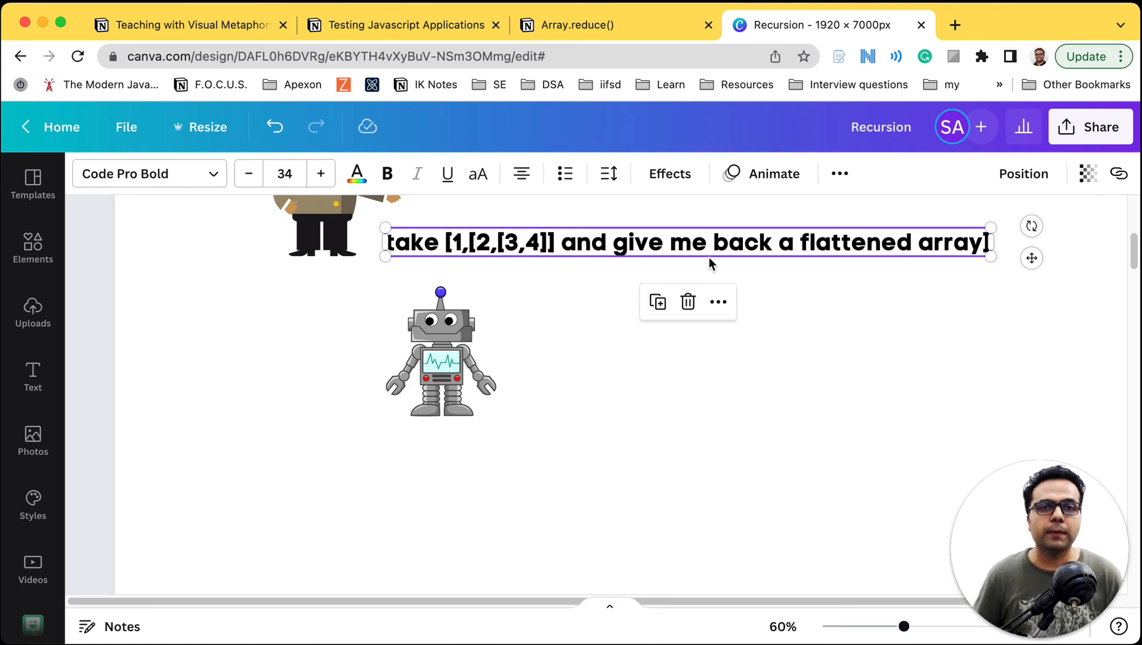
click(584, 342)
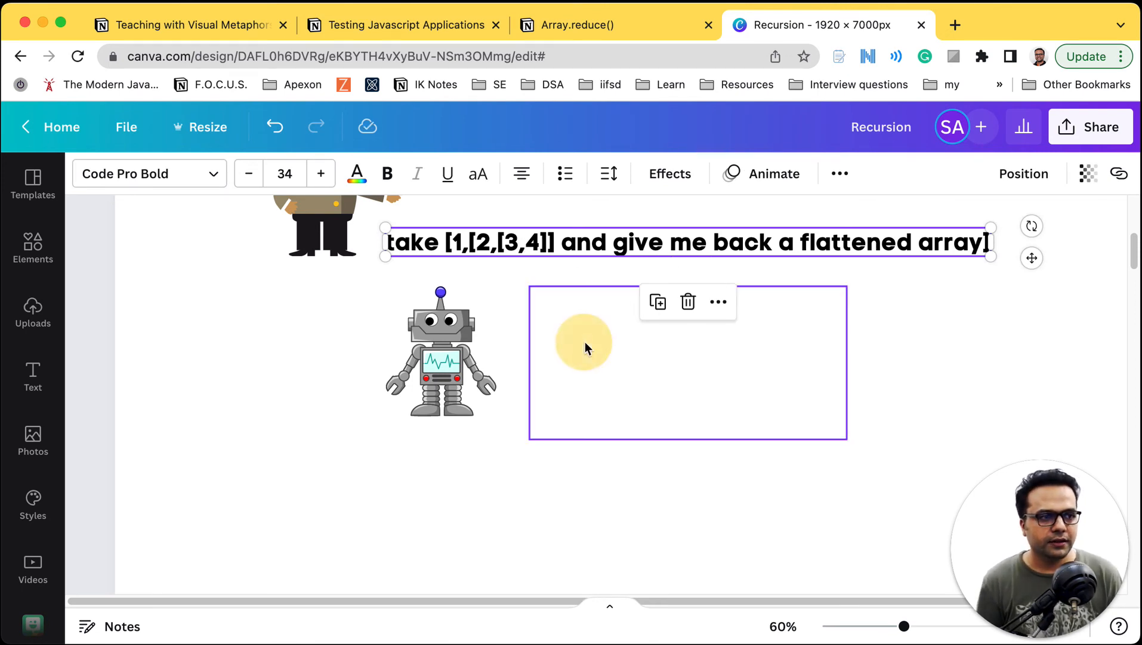
key(Delete)
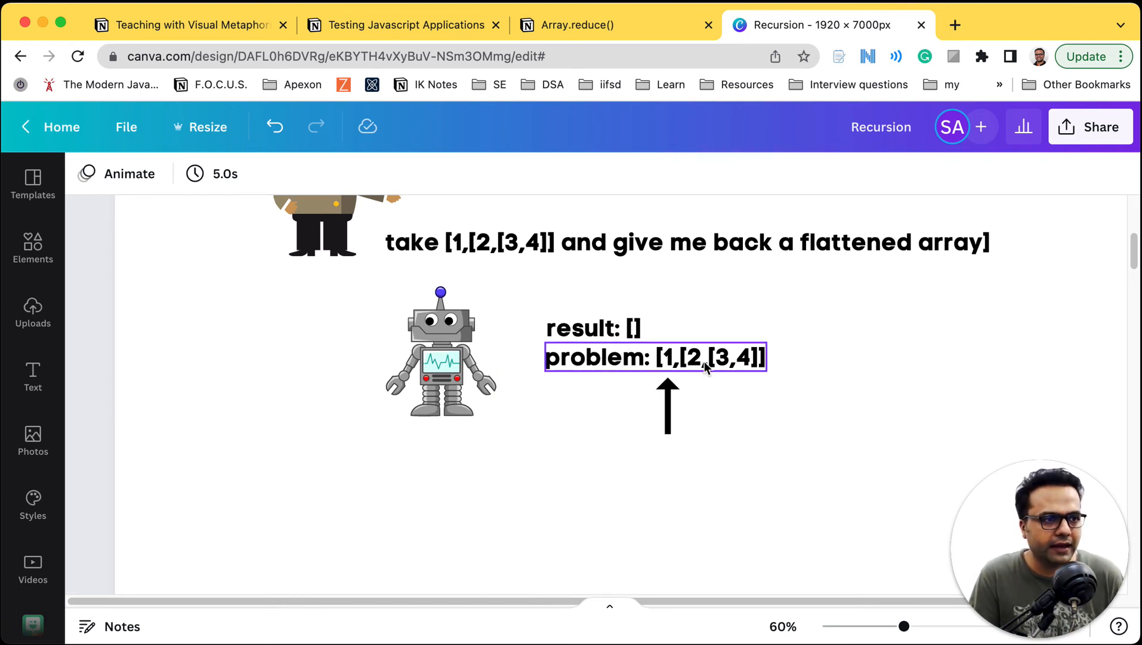
Add 1 inside the empty brackets of the result text beside the robot
click(668, 421)
click(741, 506)
click(893, 439)
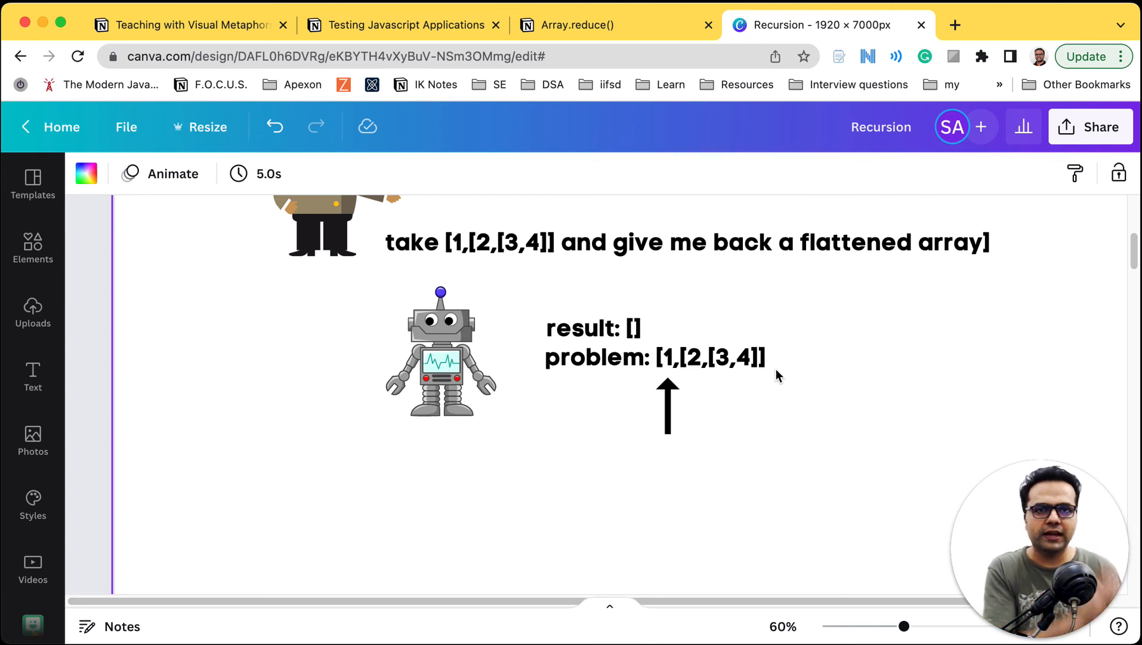
click(634, 326)
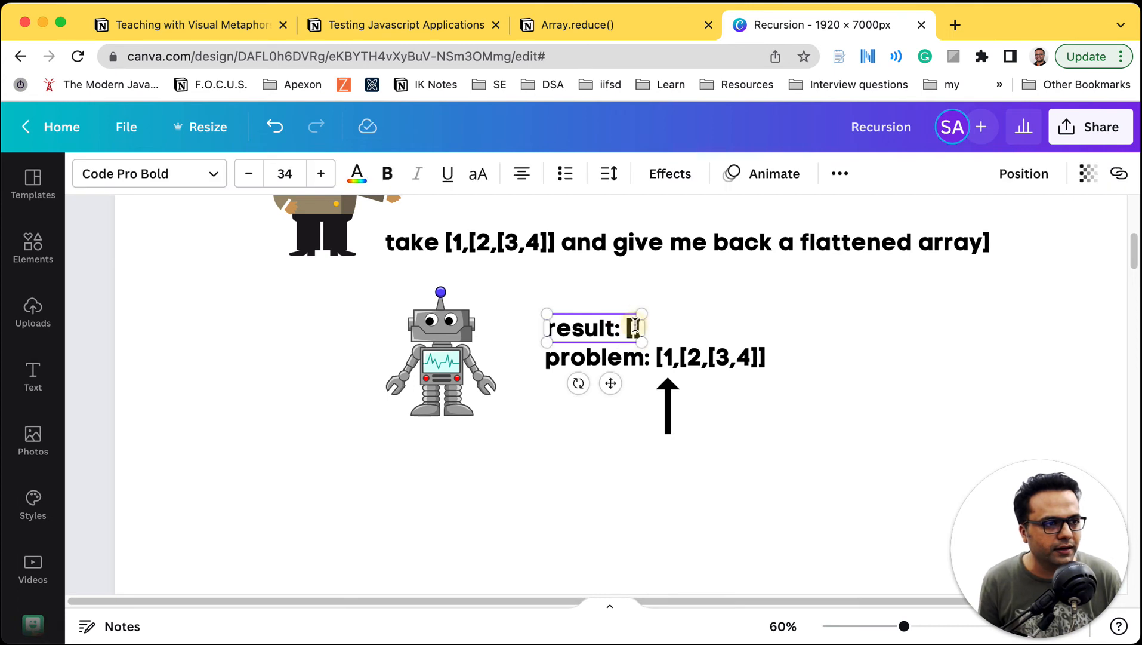
text(1)
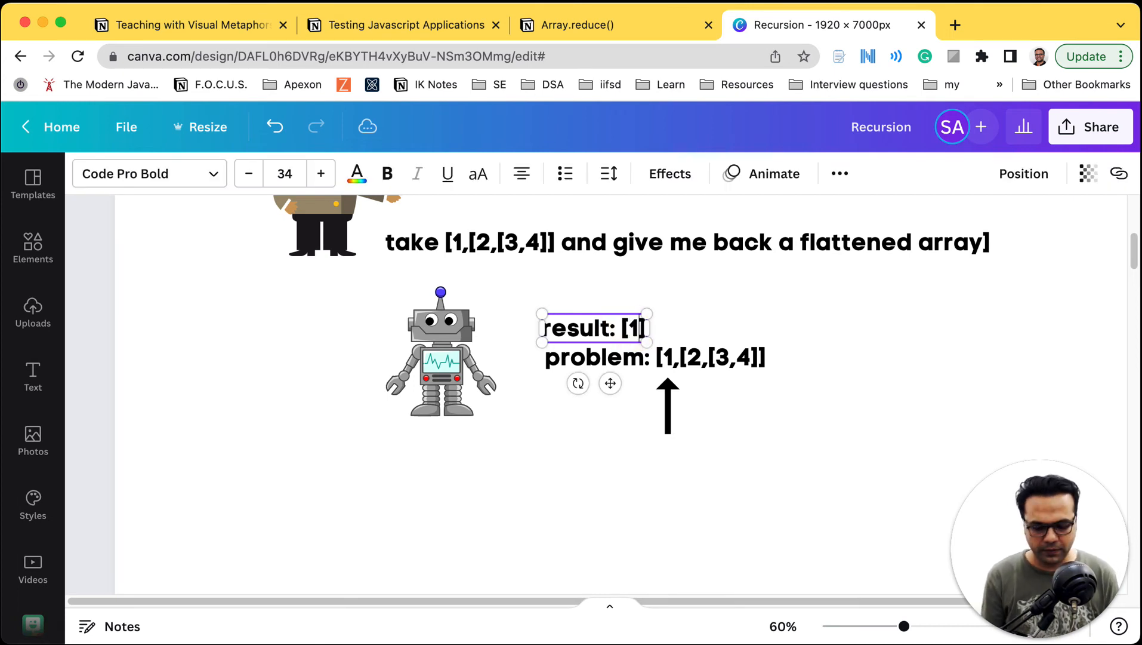
click(703, 323)
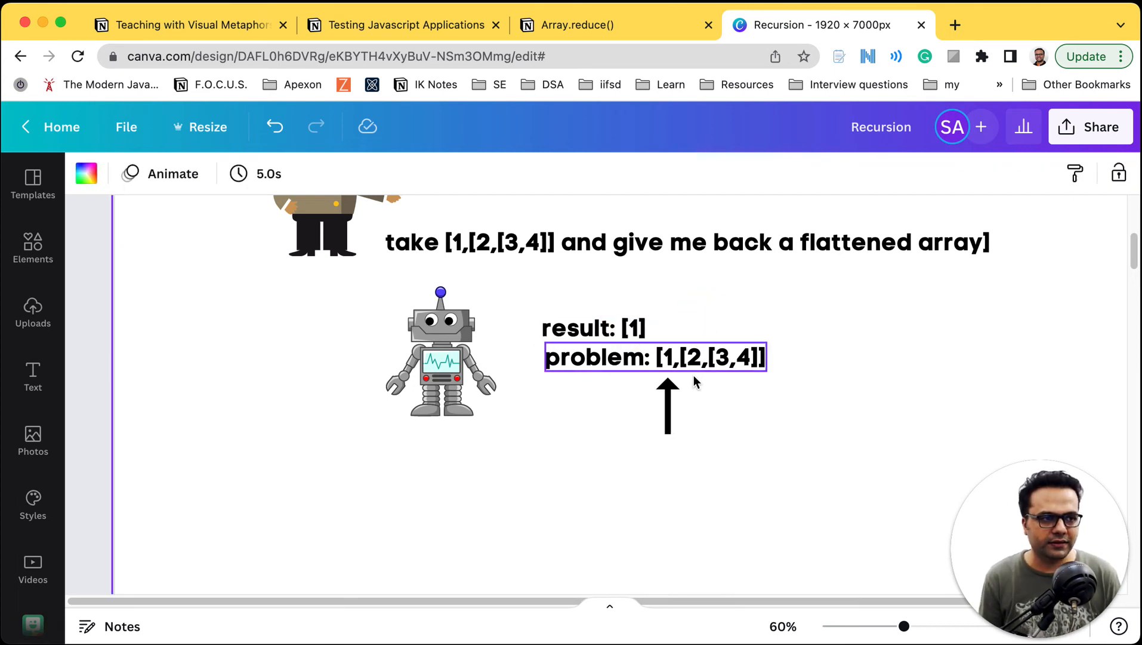
Move the black arrow under the problem array so that it points at the 2
drag(670, 404, 687, 411)
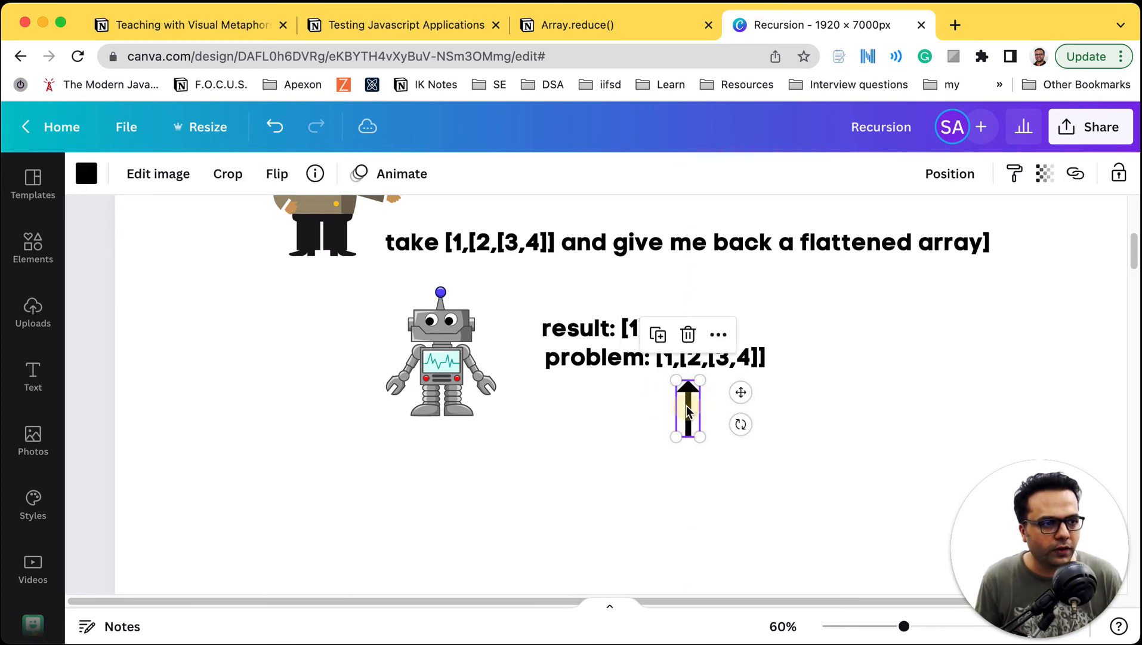
click(865, 368)
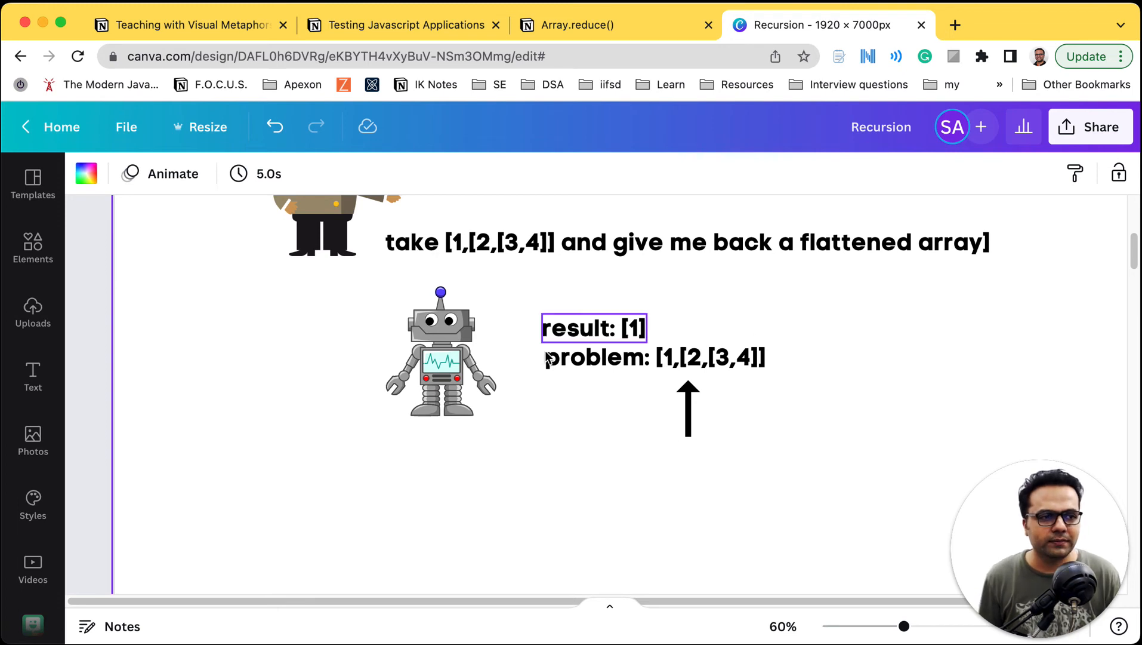
scroll(442, 373, down, 2)
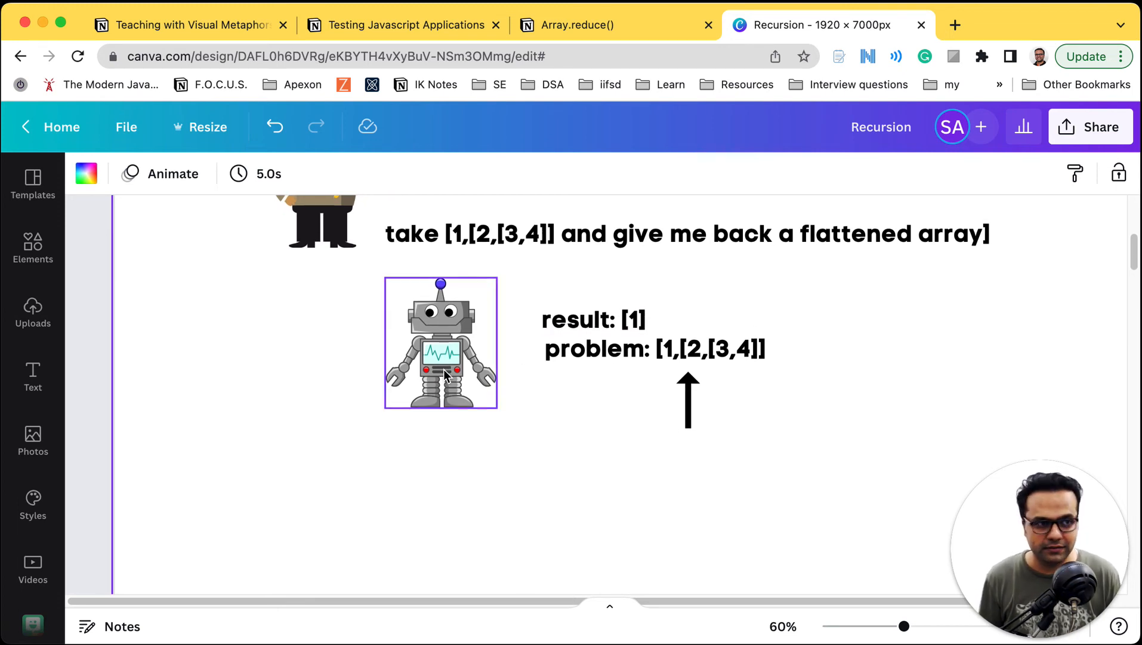
scroll(444, 373, down, 1)
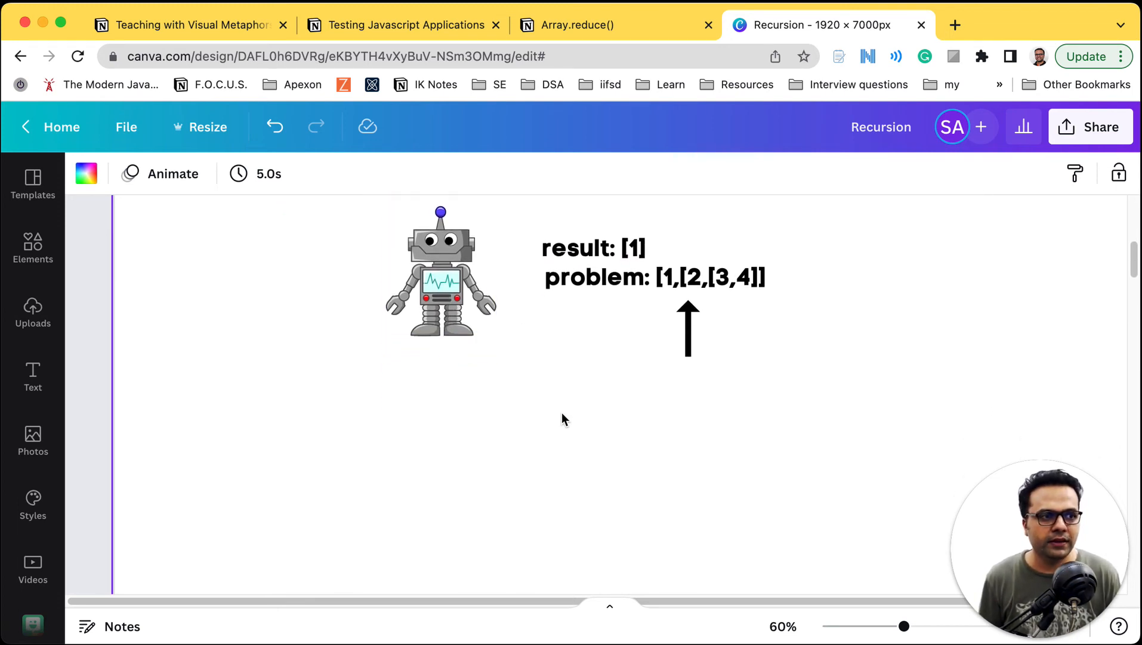
Delete the white cover rectangle below the first robot to uncover the second robot
click(549, 468)
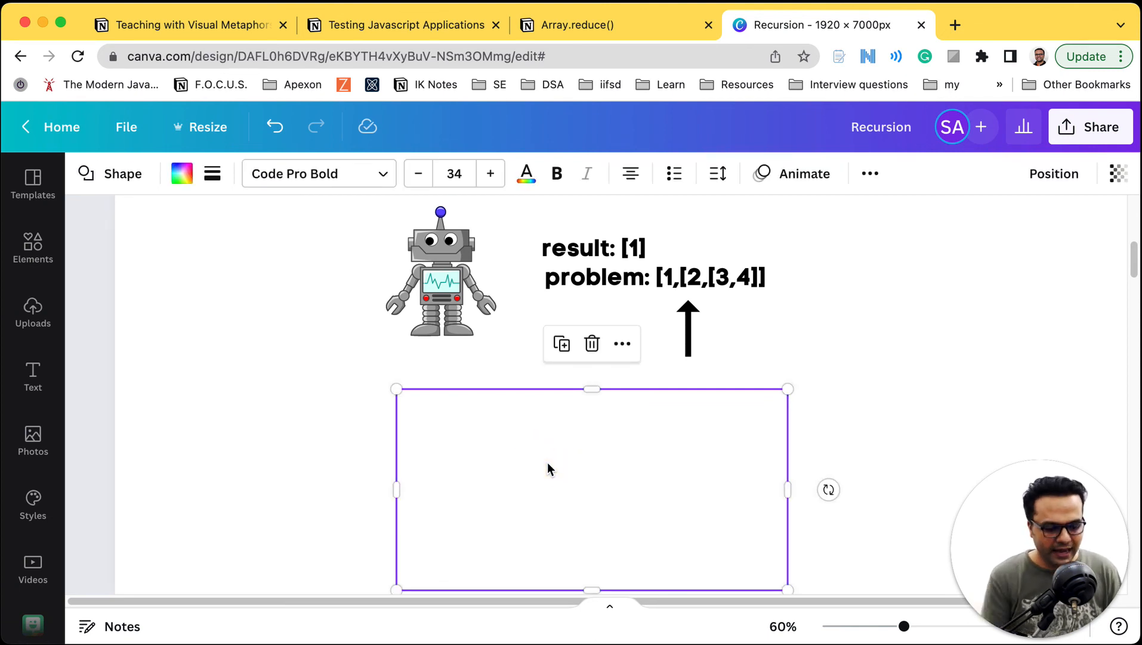
key(Delete)
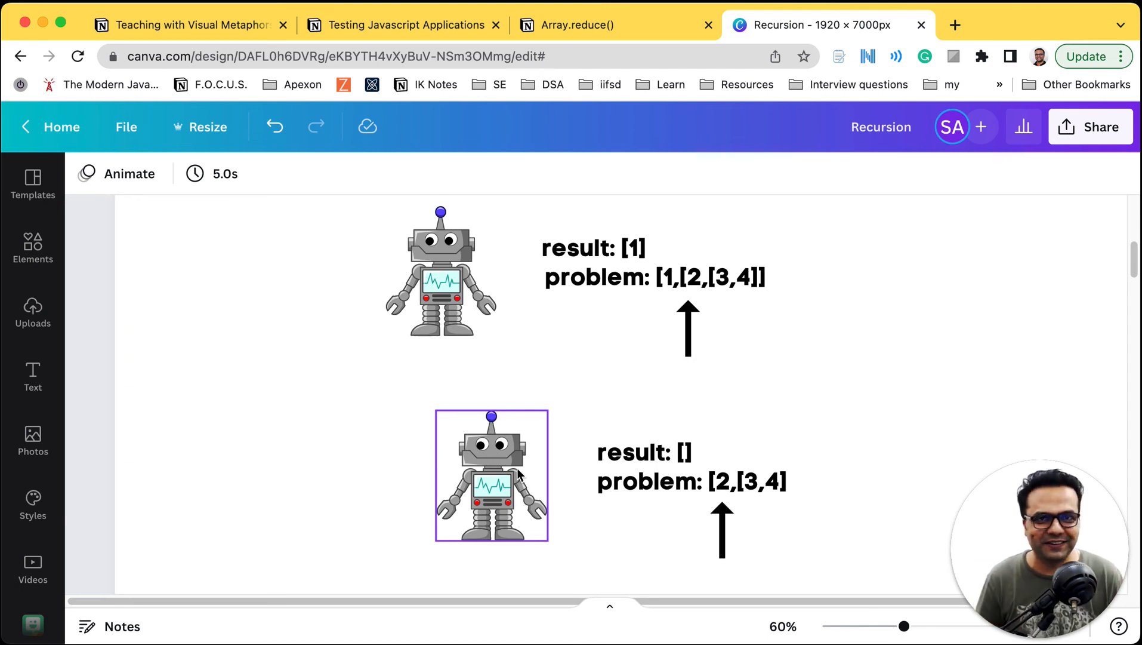
click(548, 314)
click(471, 307)
click(463, 341)
click(499, 454)
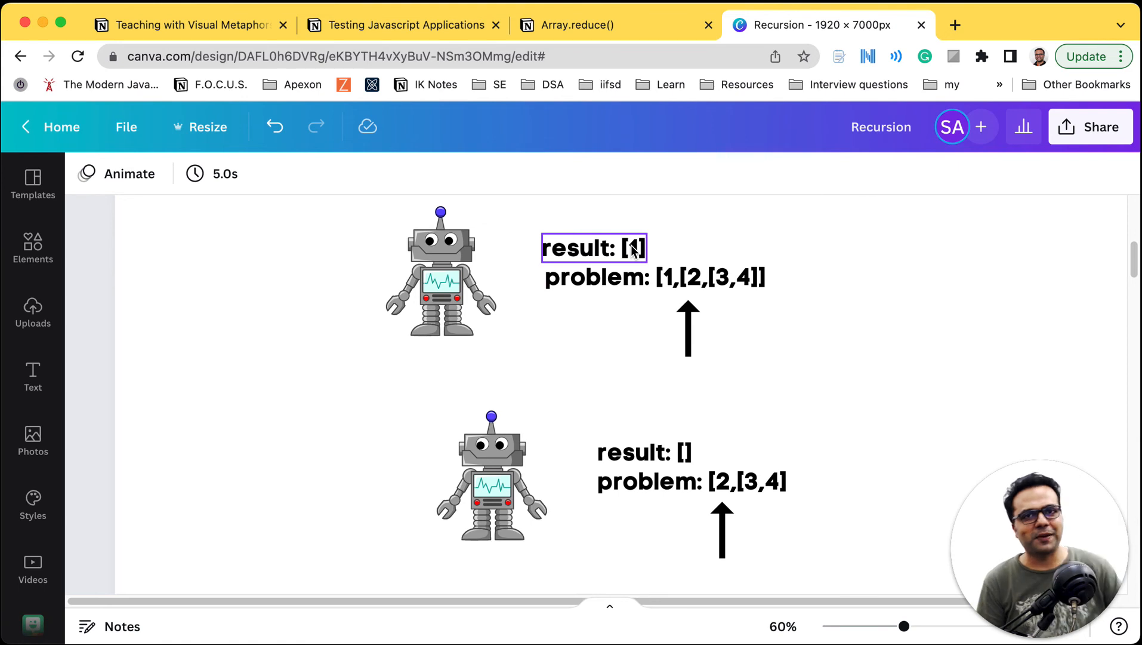
Add 2 inside the empty brackets of the second robot's result text
scroll(466, 406, down, 2)
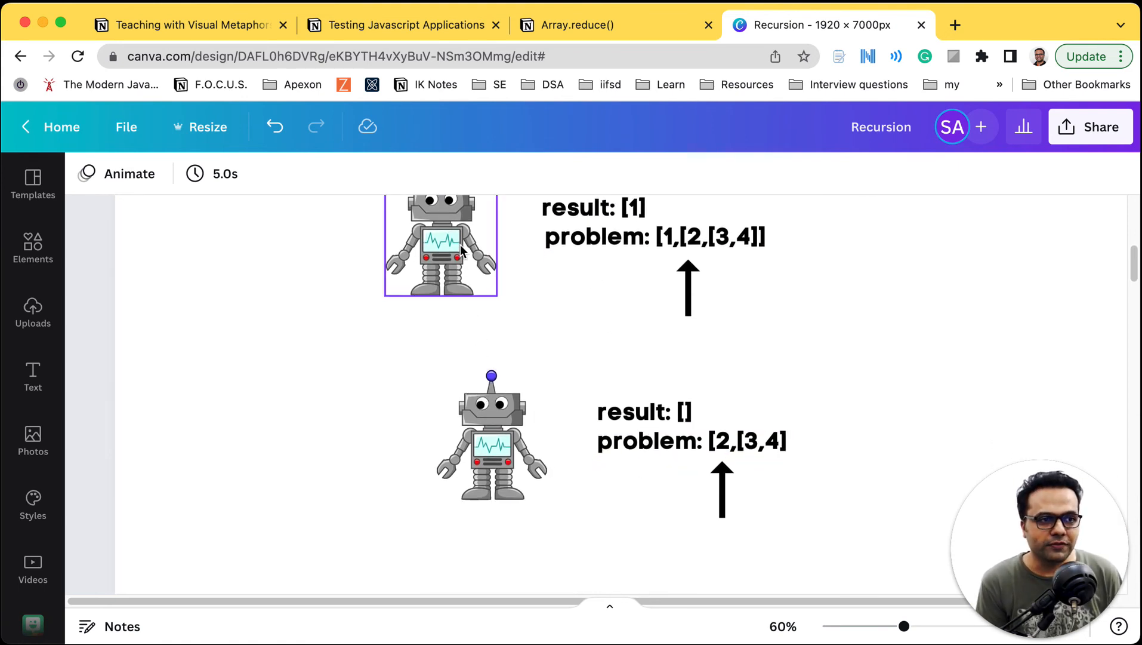
scroll(467, 292, down, 2)
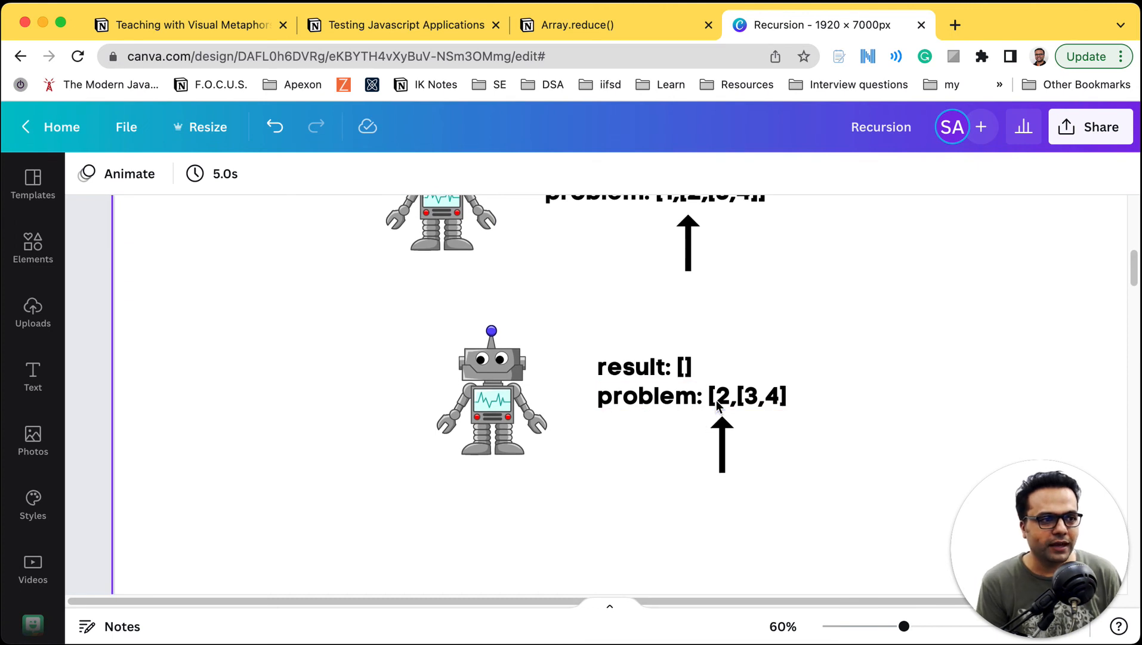
click(722, 425)
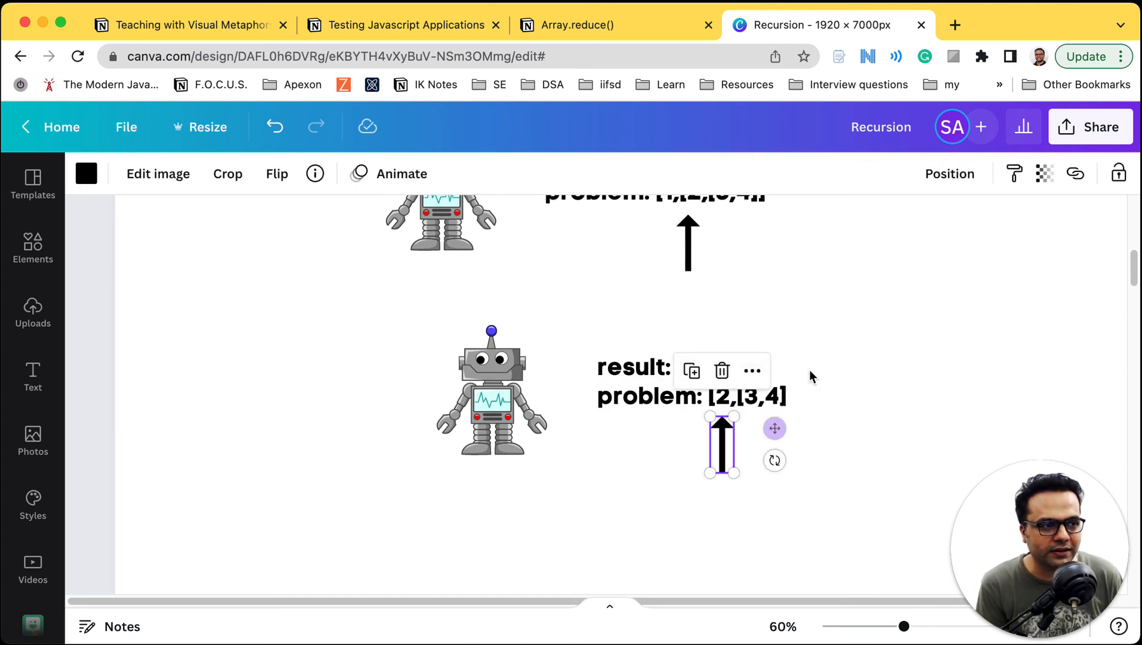
click(637, 477)
click(722, 445)
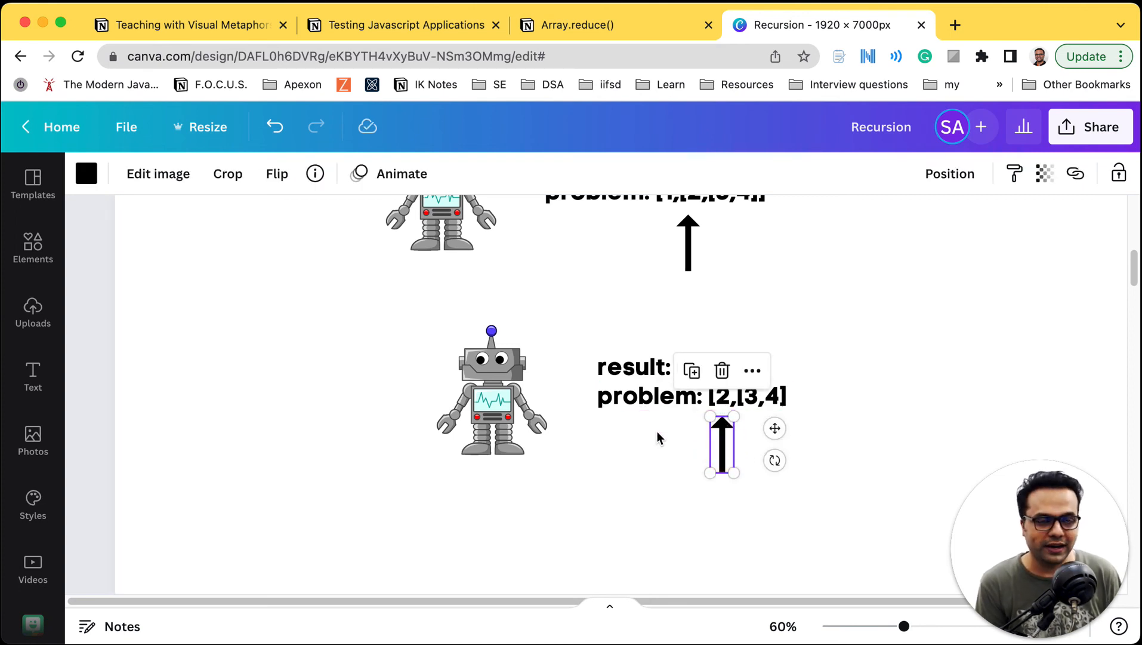
click(649, 369)
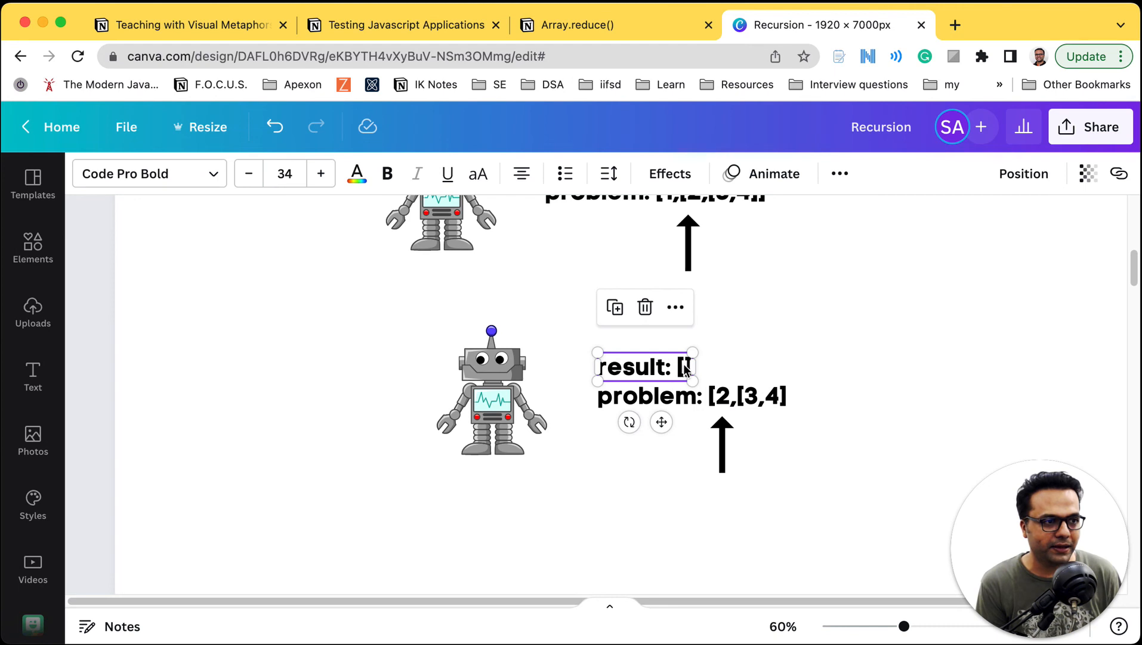
click(684, 365)
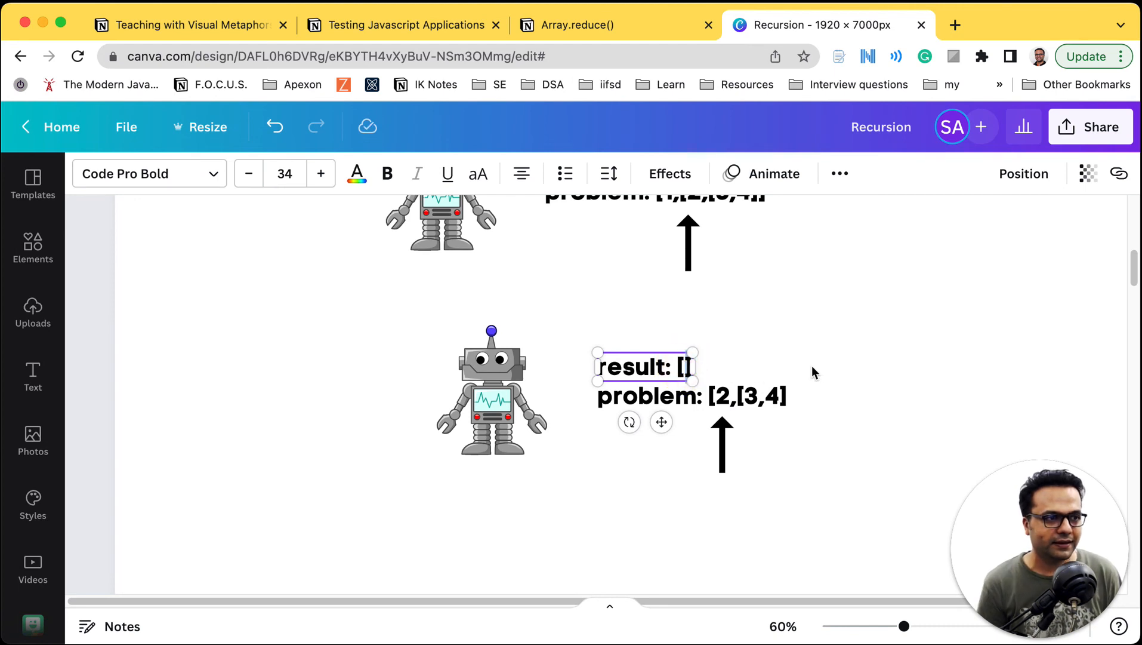
text(2)
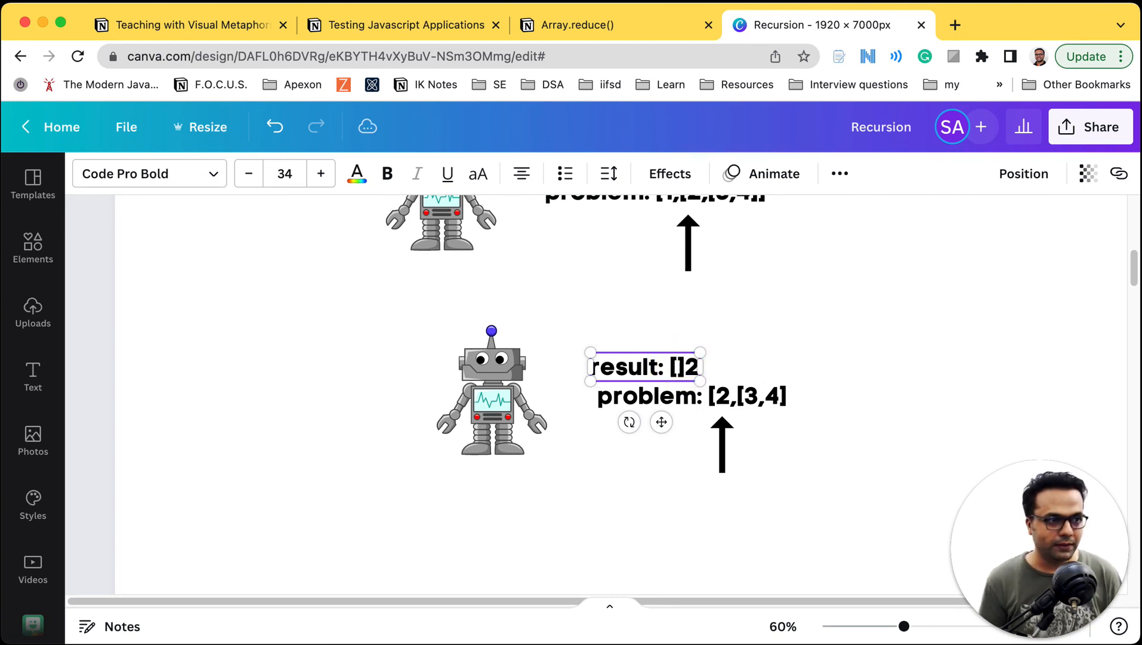
key(BackSpace)
key(Left)
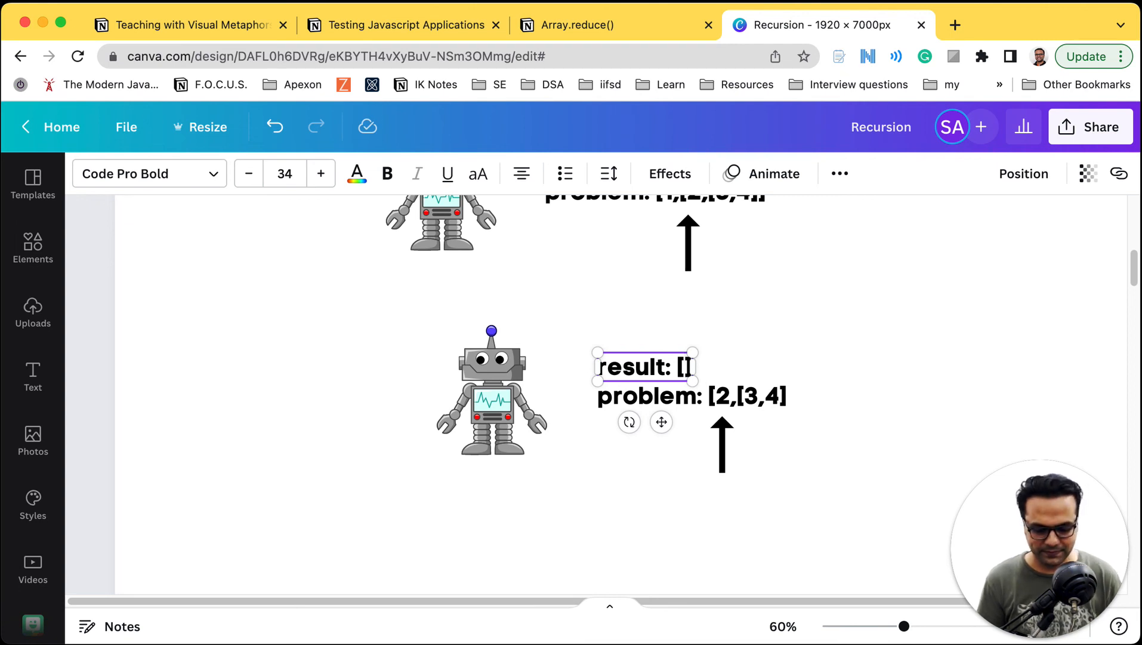
text(2)
click(756, 472)
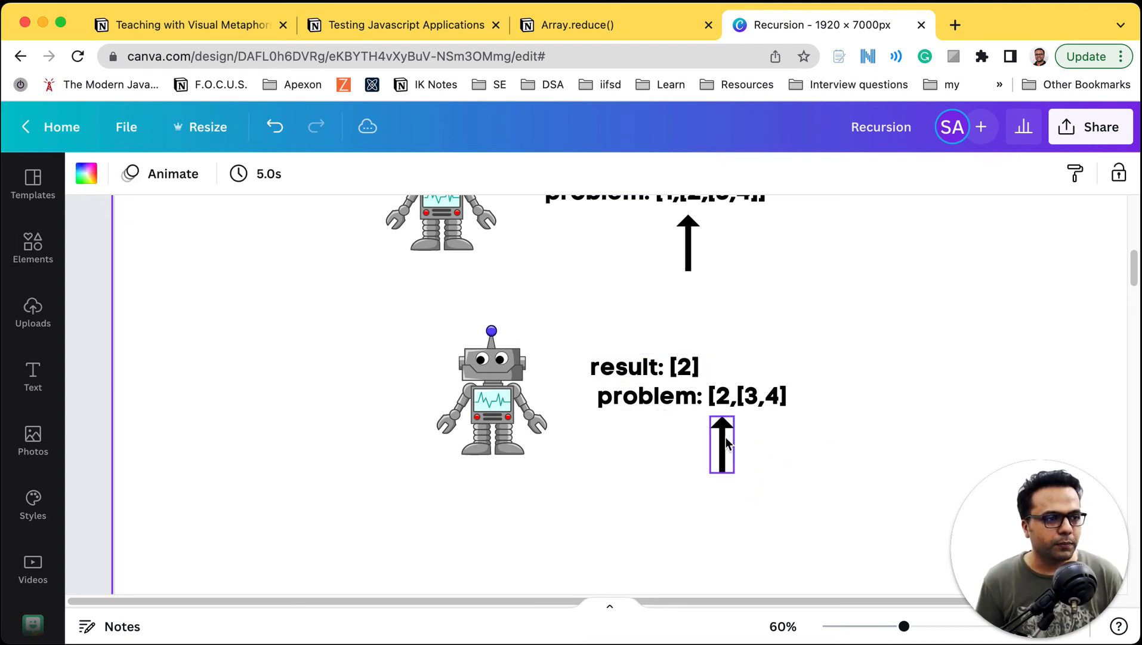
Move the black arrow under the second robot's problem array so that it points at the 3
click(740, 439)
drag(743, 439, 755, 440)
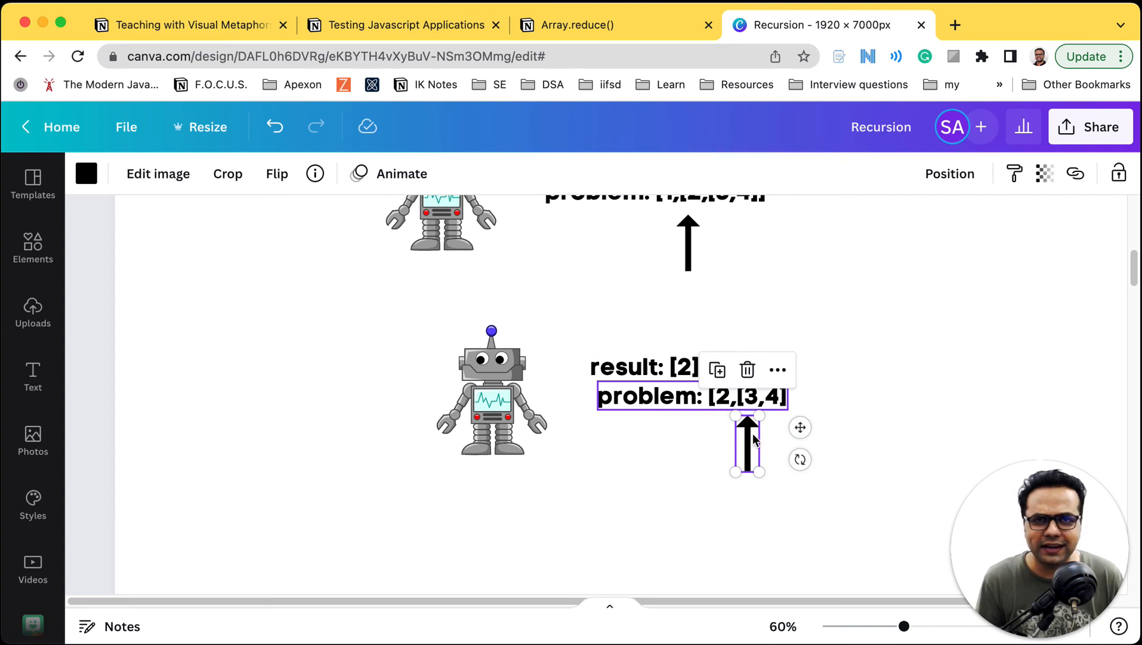
Delete the white cover rectangle below the second robot to uncover the third robot
scroll(753, 428, down, 3)
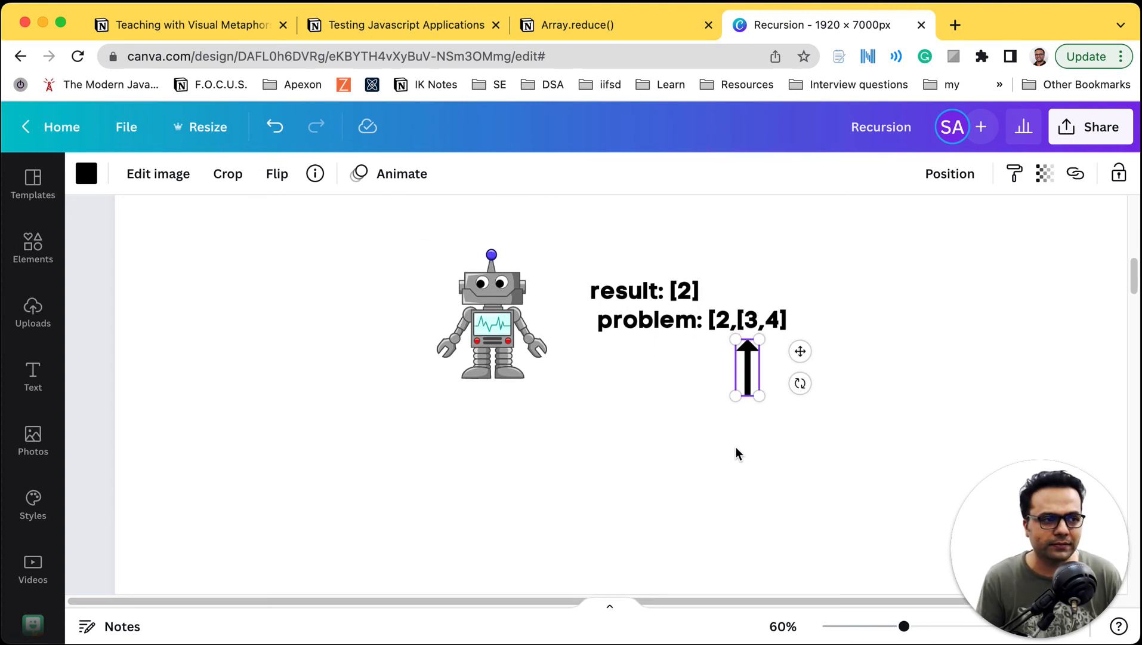
click(686, 457)
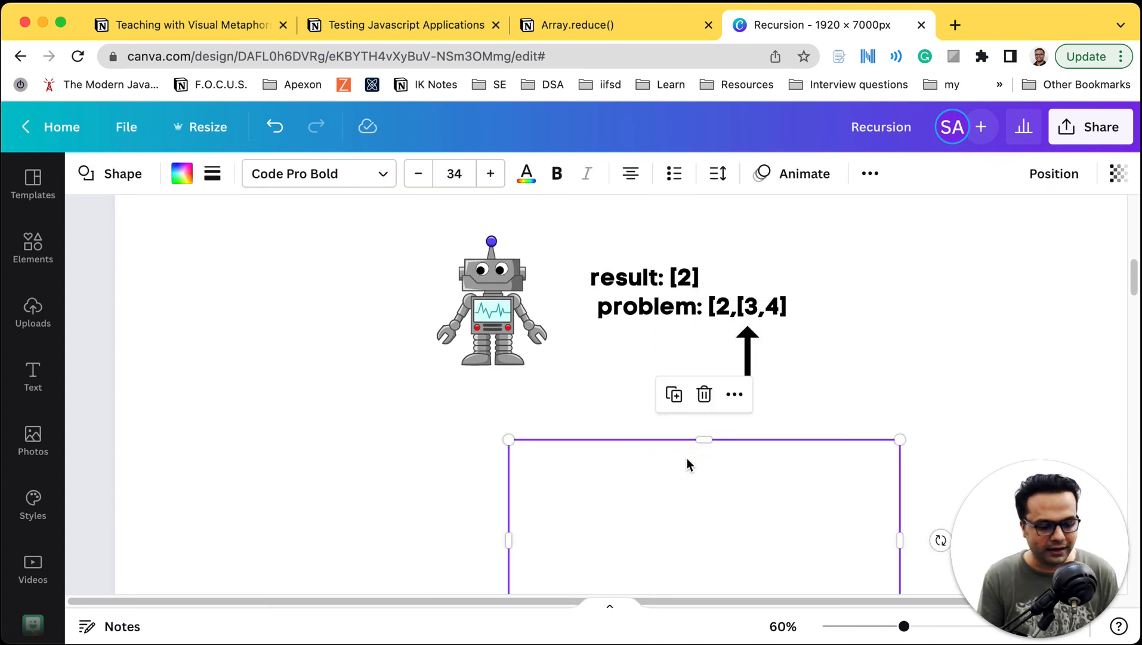
key(Delete)
scroll(708, 472, down, 1)
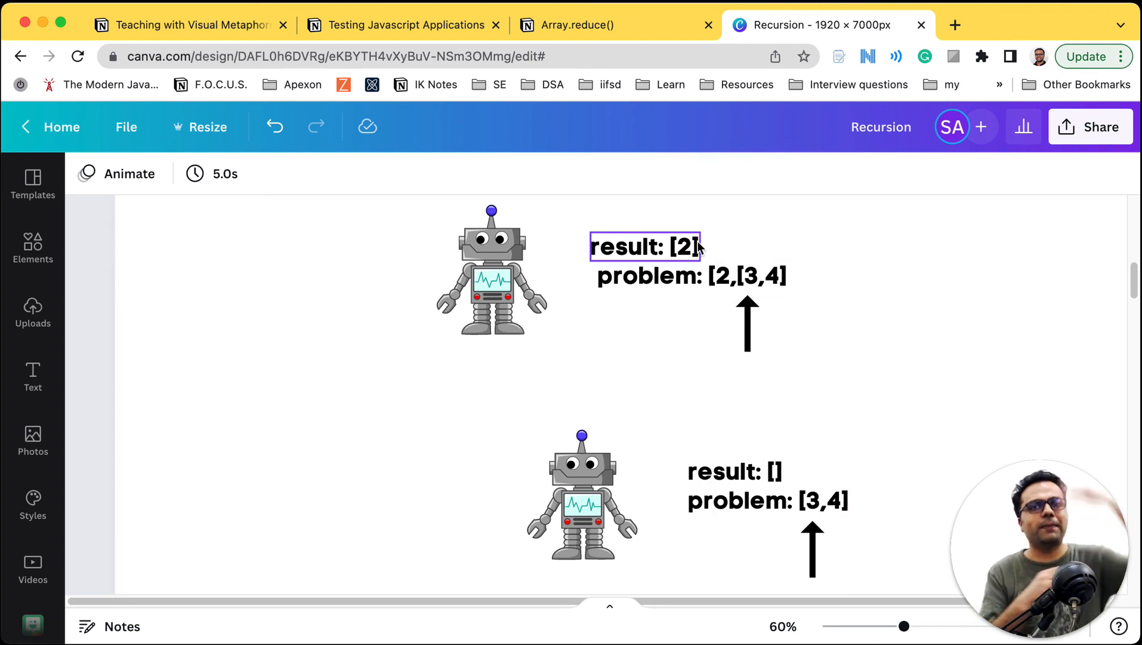
Review the robots' result and problem texts from the flattened-array instruction down to the third robot
scroll(408, 366, up, 5)
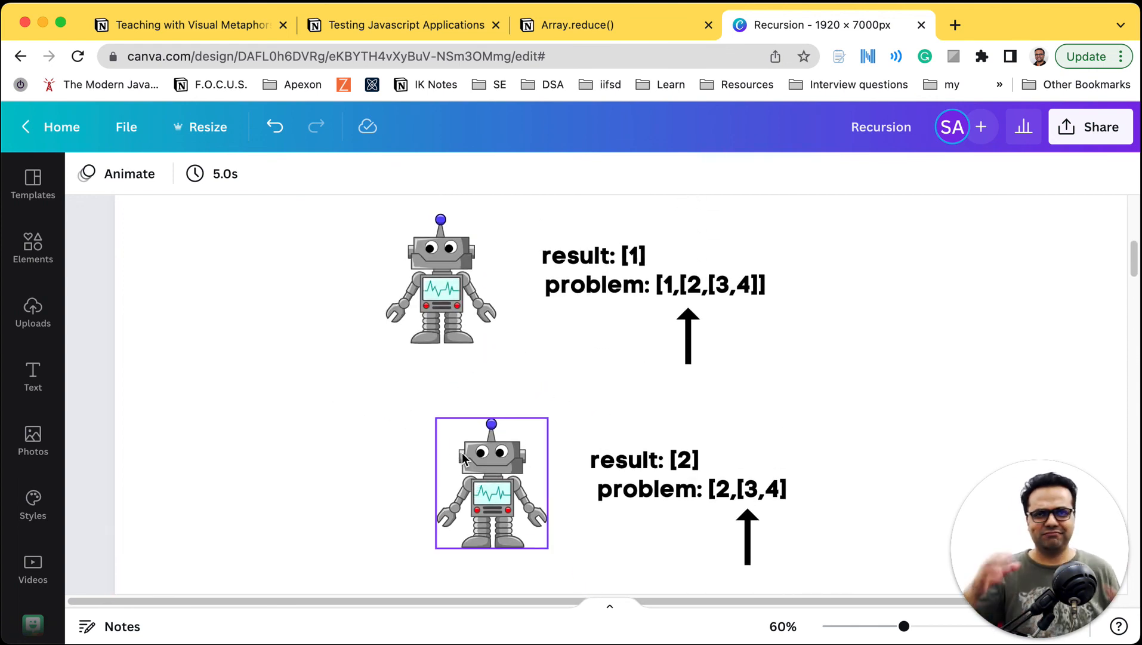
scroll(419, 346, up, 2)
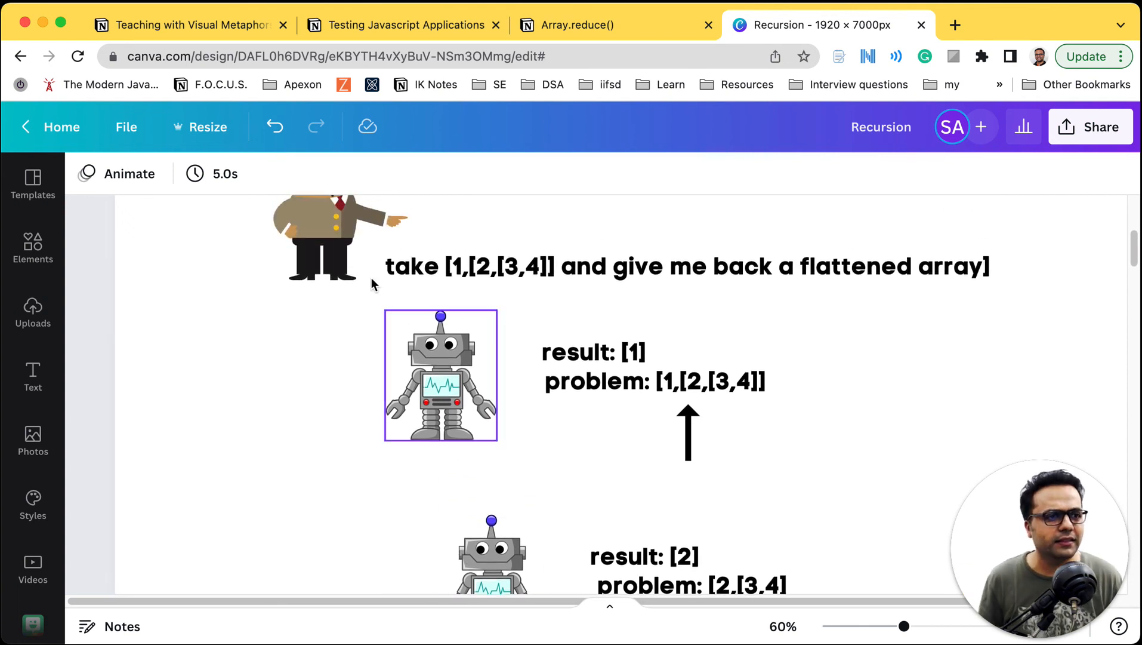
scroll(311, 280, down, 1)
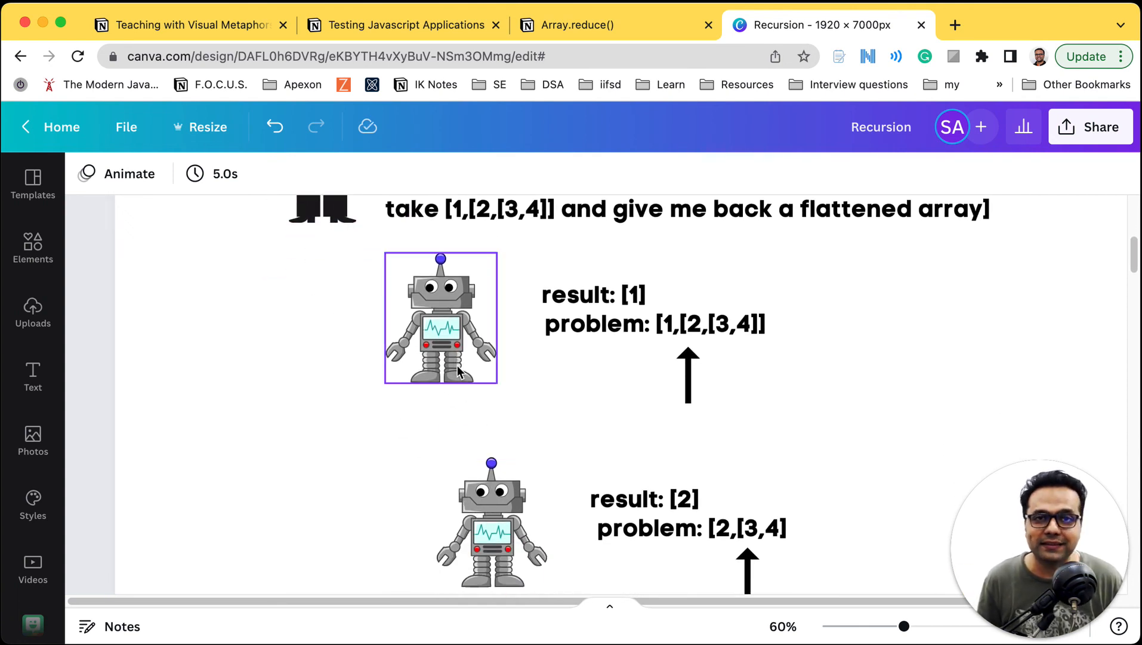
scroll(481, 493, down, 1)
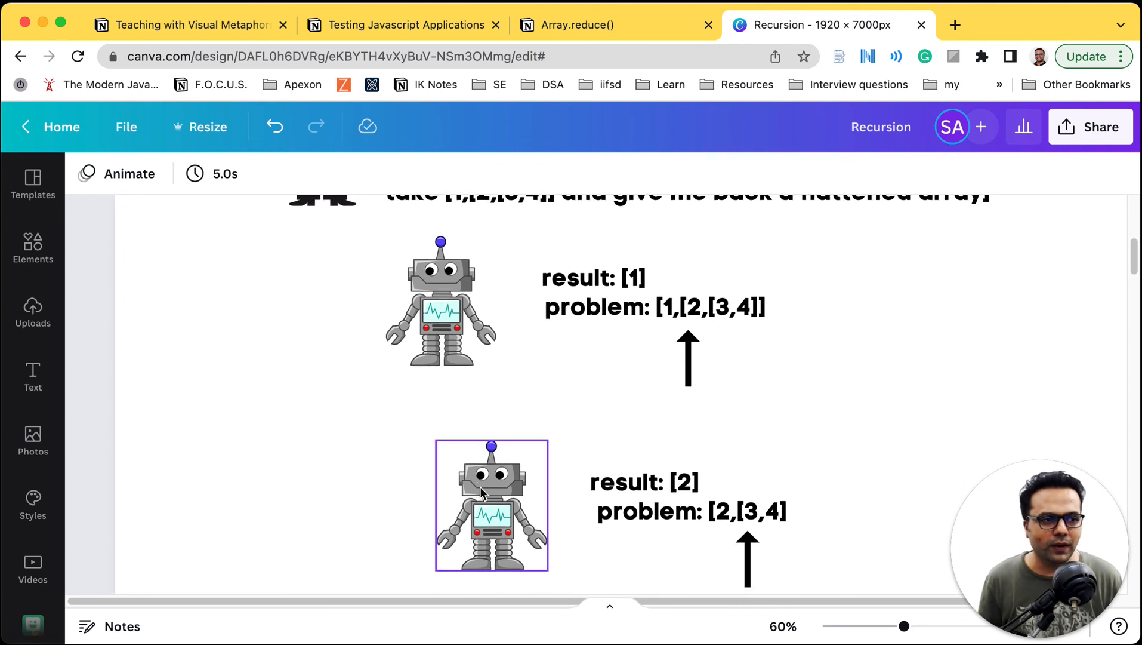
scroll(483, 485, down, 2)
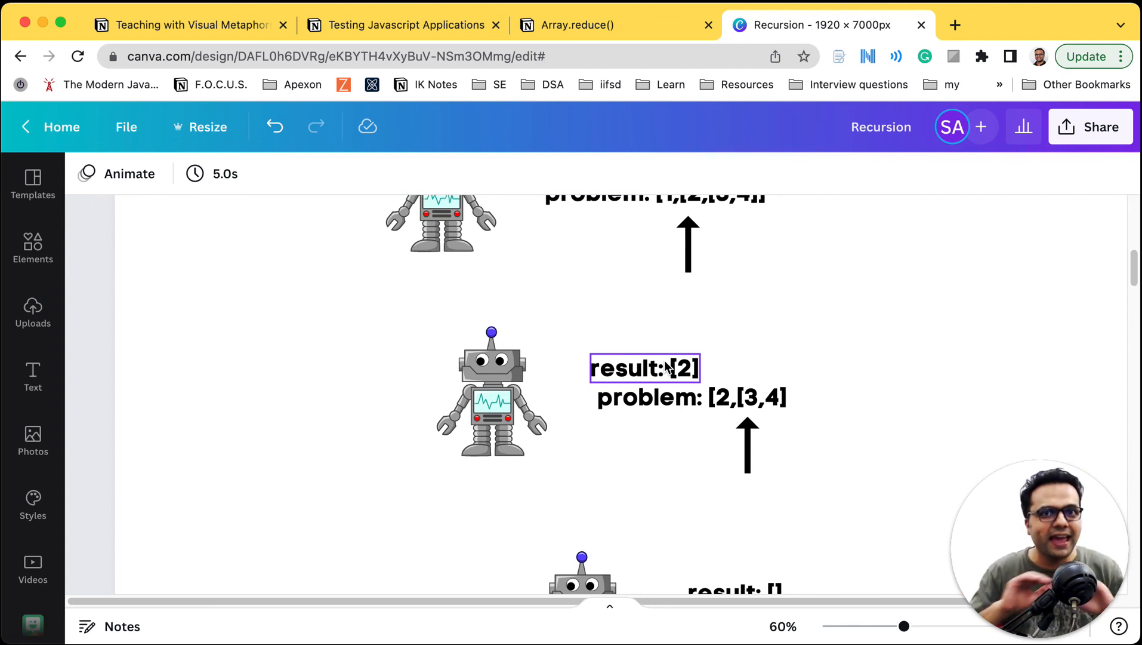
scroll(683, 402, down, 3)
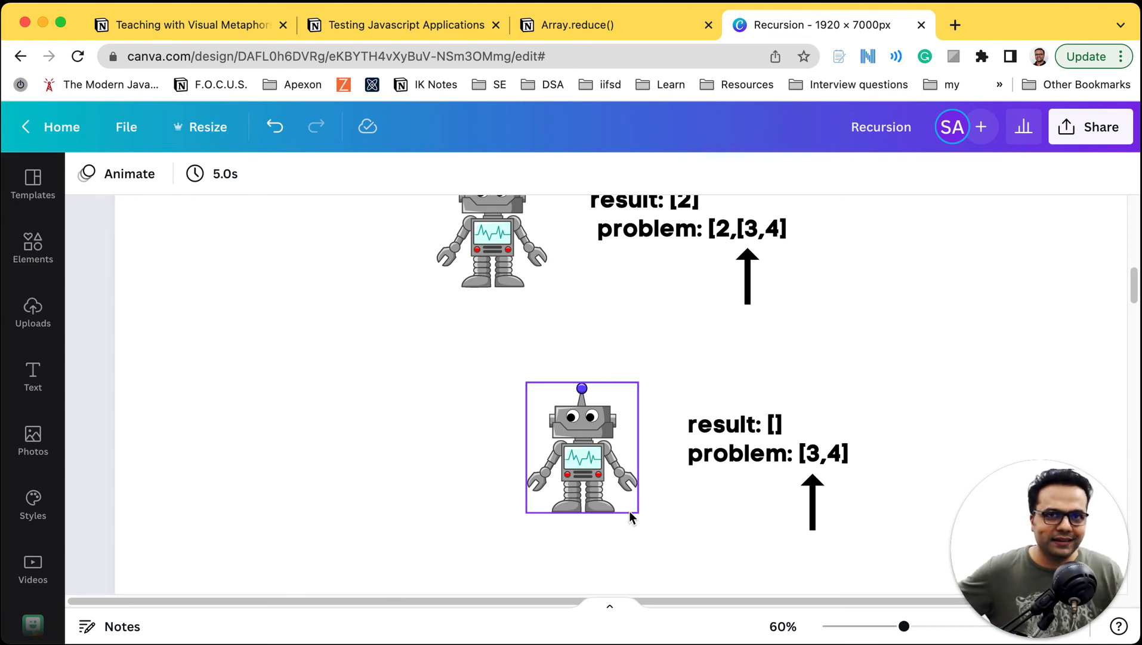
Enter "3," after the opening bracket in the third robot's result text
click(813, 492)
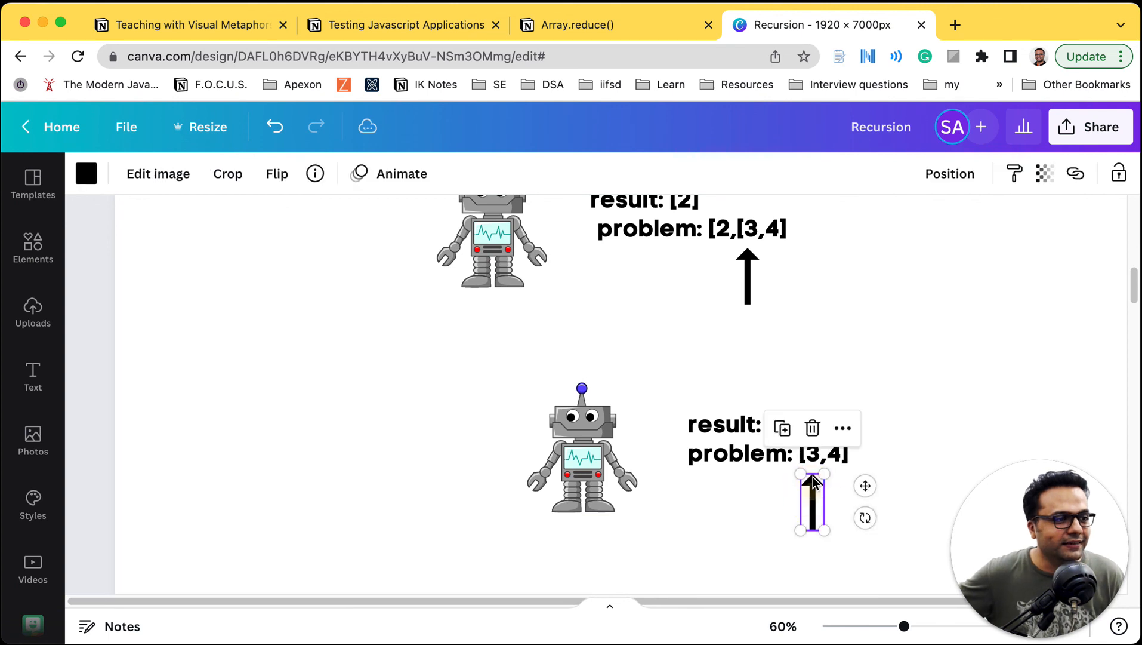
click(731, 425)
click(775, 426)
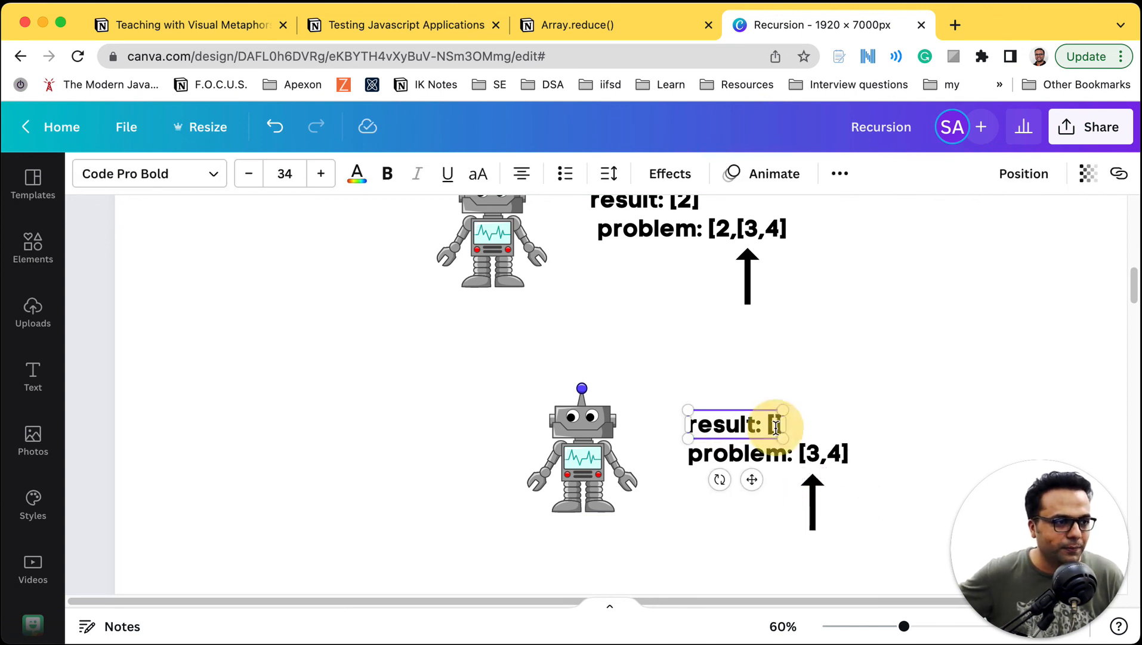
text(3)
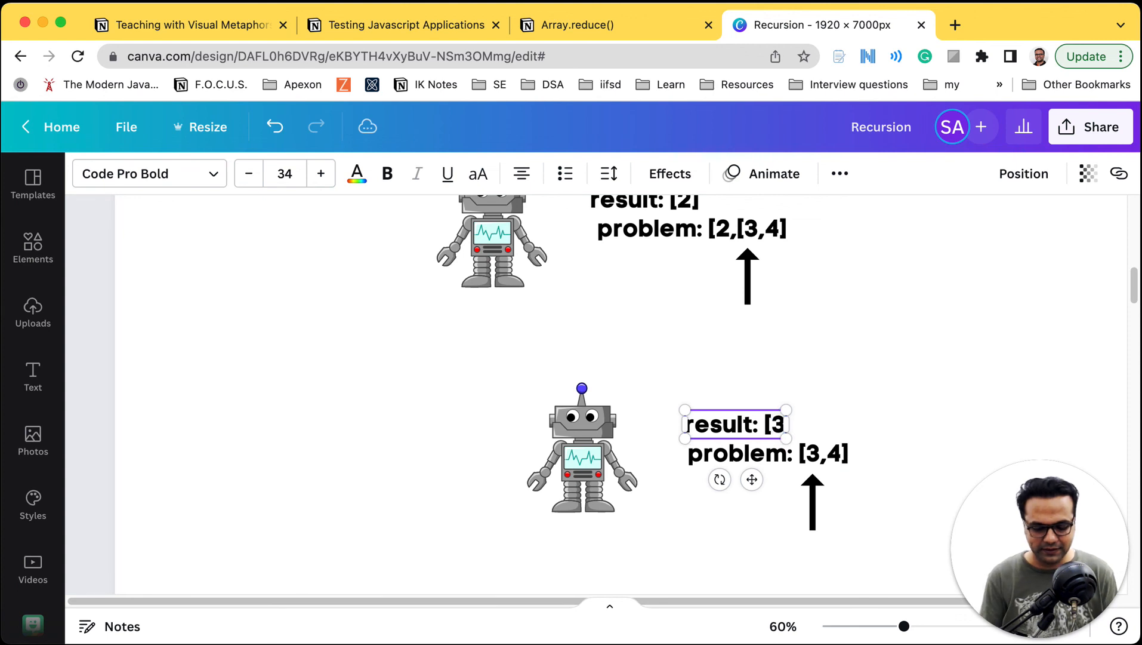
text(,)
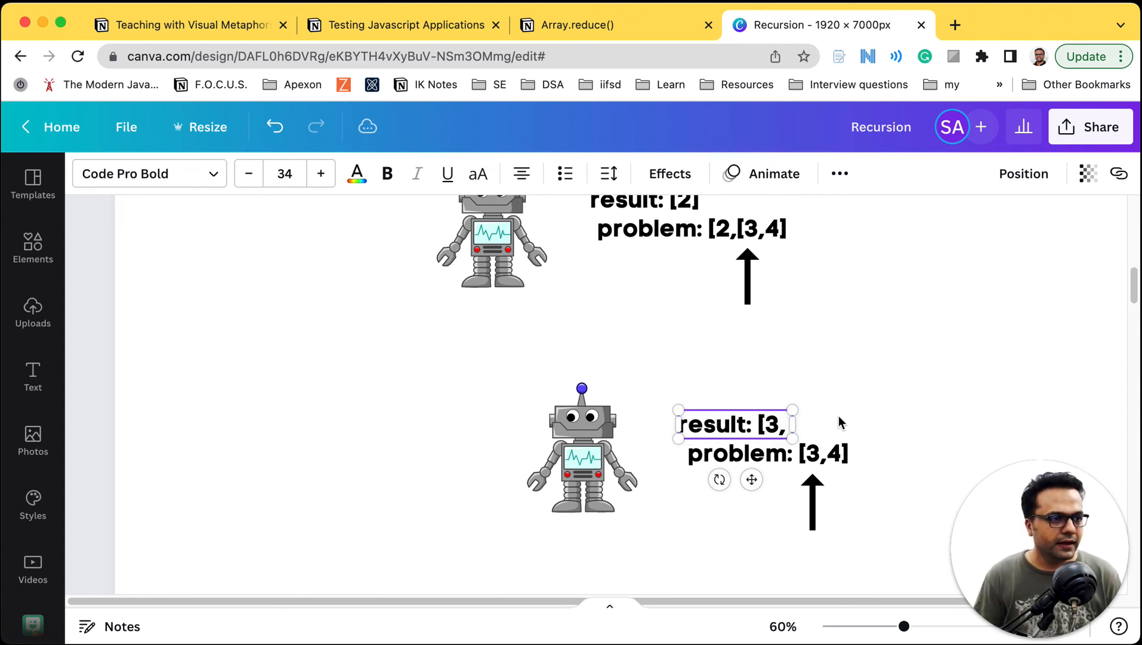
Move the third robot's arrow under the 4 of its problem array and complete its result text as [3,4]
drag(804, 502, 828, 495)
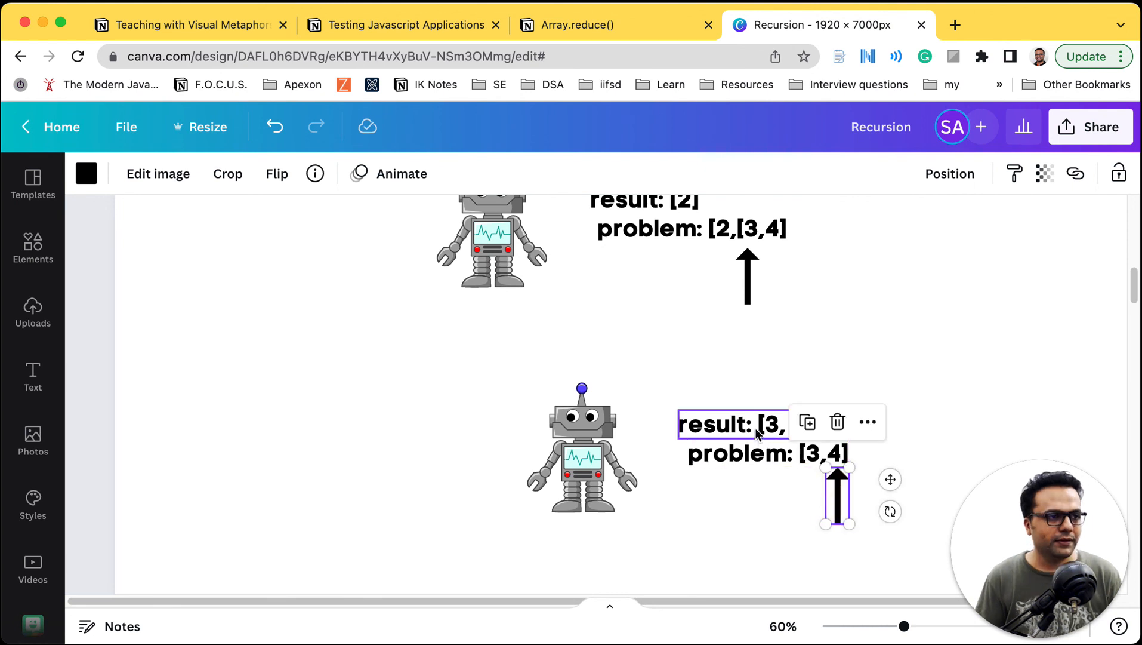
click(774, 427)
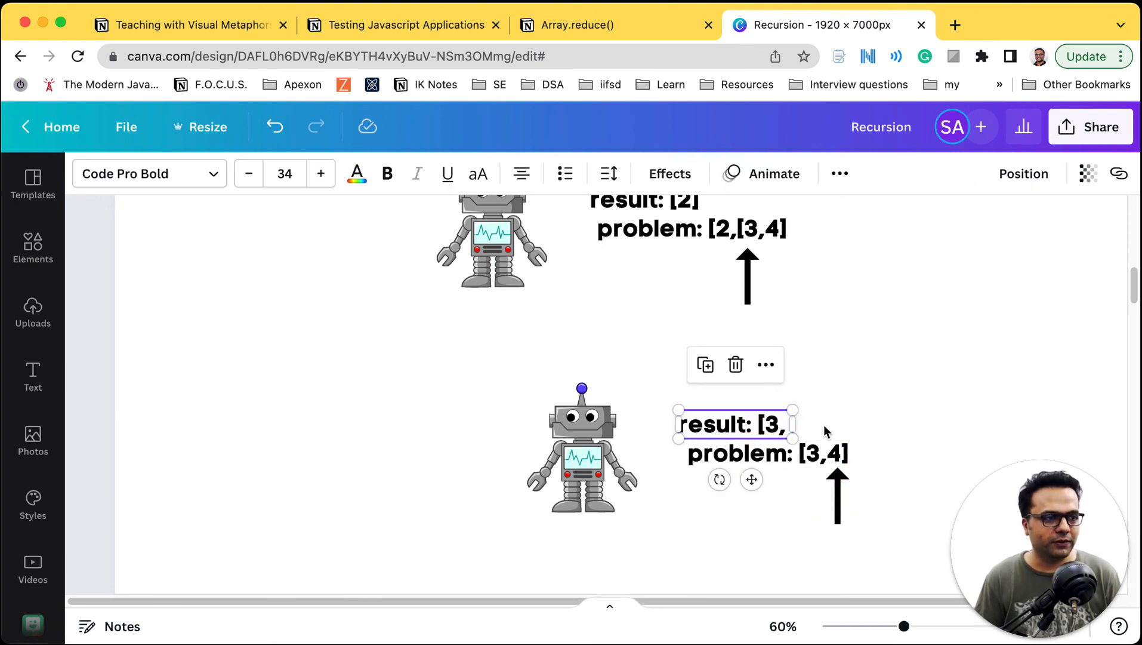
double_click(782, 421)
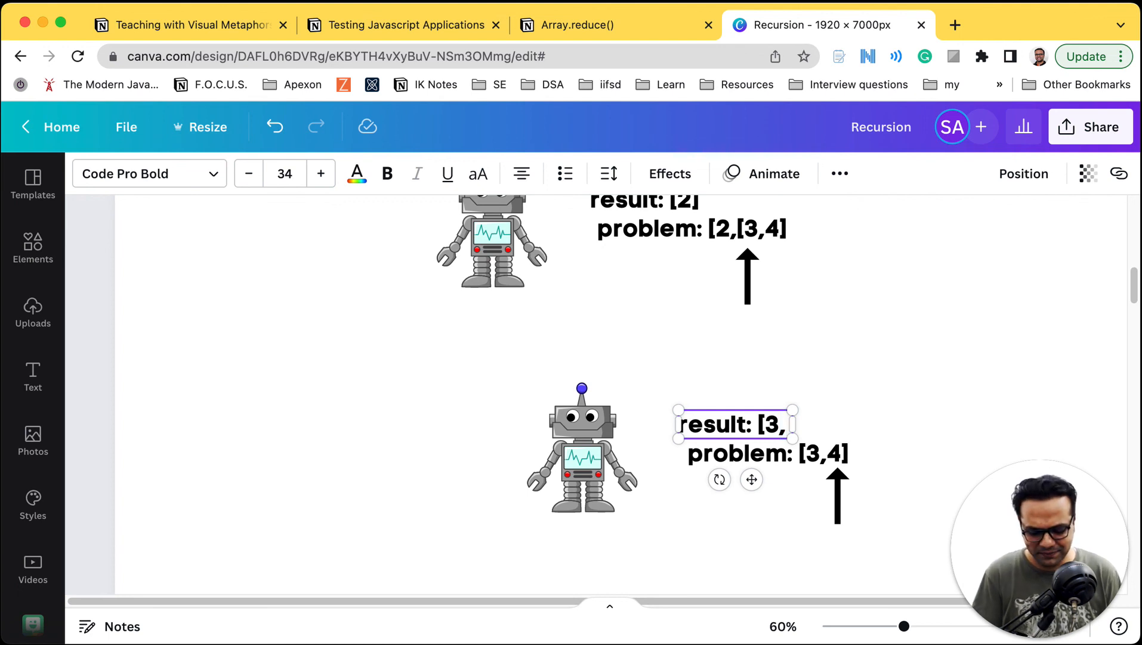
text(4)
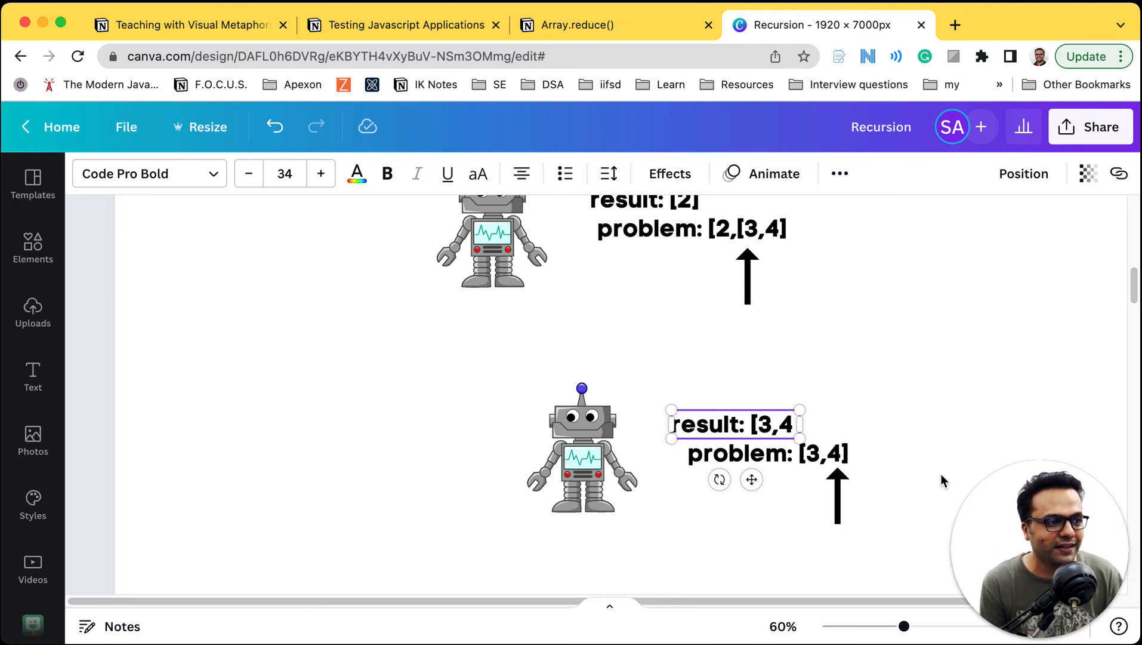
click(874, 526)
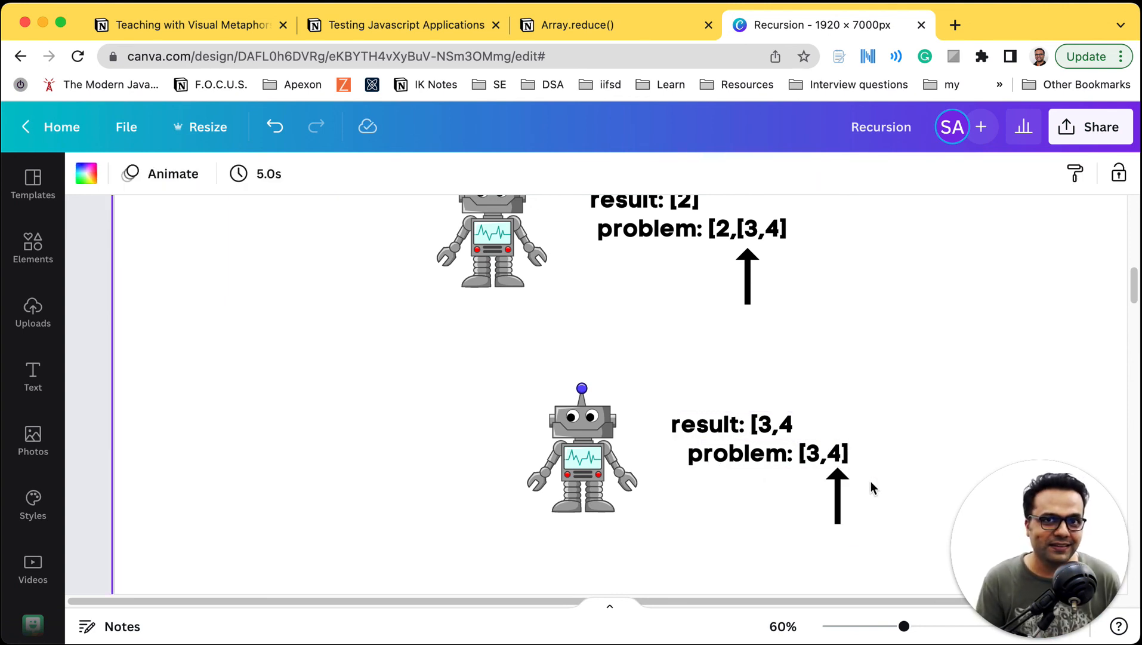
click(792, 431)
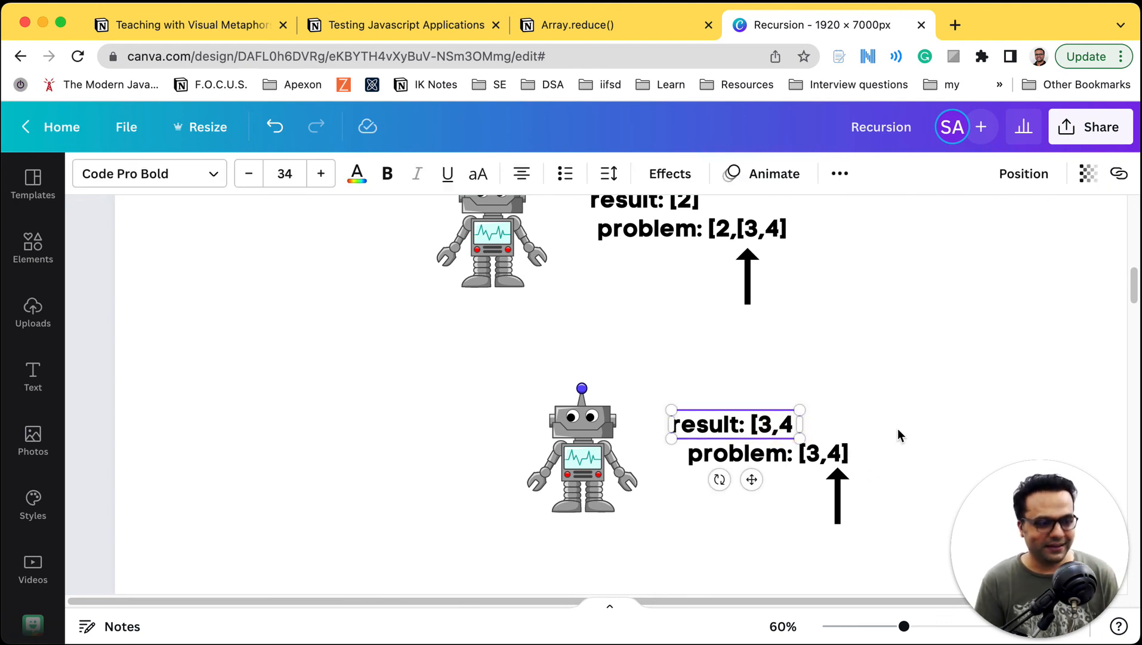
text(])
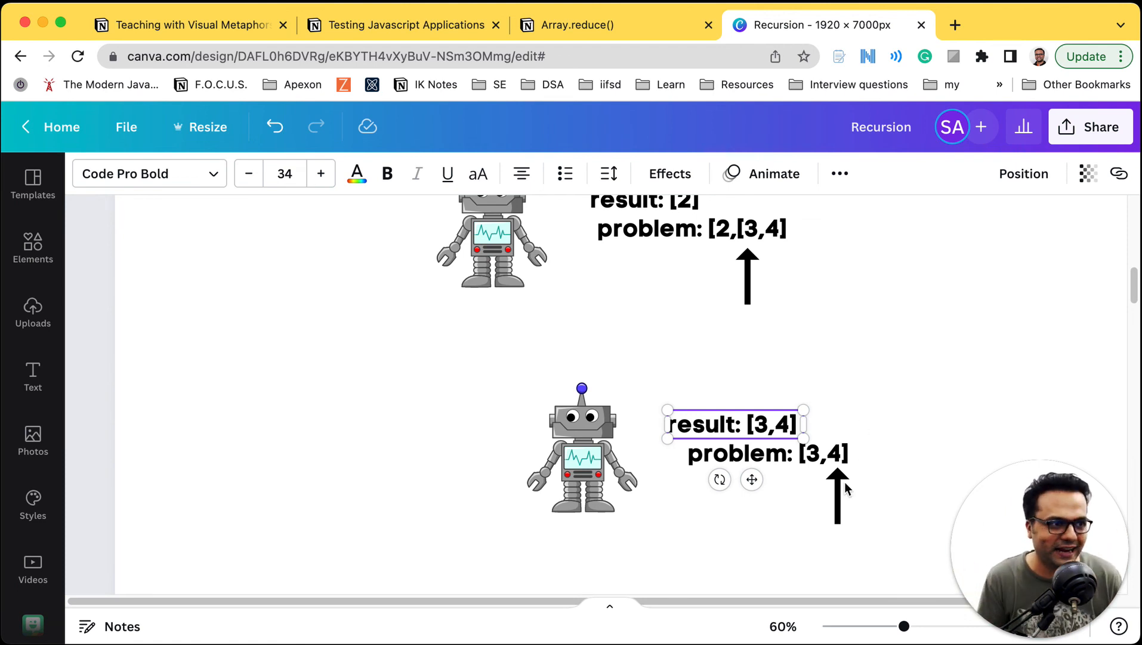
click(776, 539)
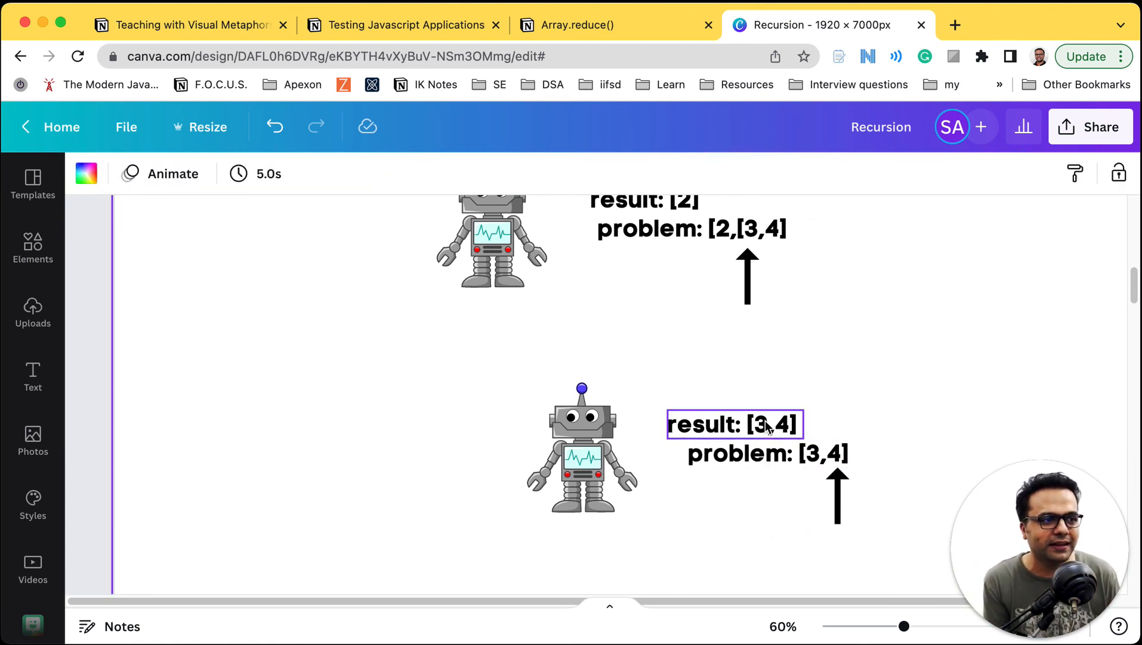
Move the third robot's result text slightly upward, widening the gap above its problem text
scroll(769, 427, up, 1)
click(752, 458)
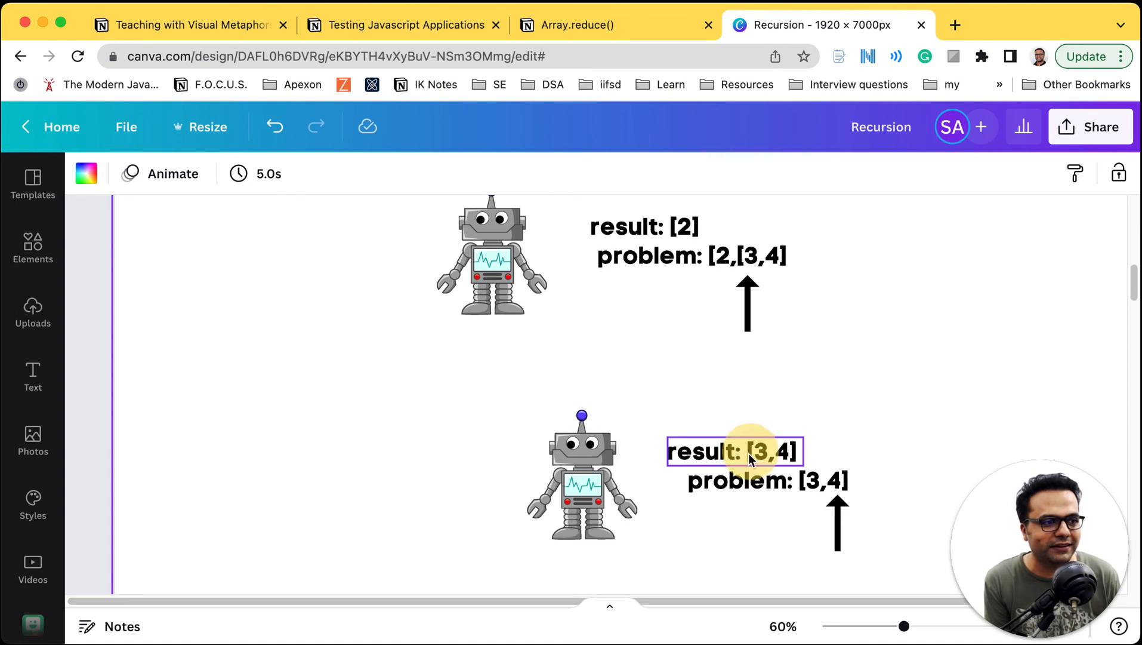
mouse_move(747, 453)
mouse_down()
mouse_move(771, 457)
mouse_move(747, 447)
mouse_up()
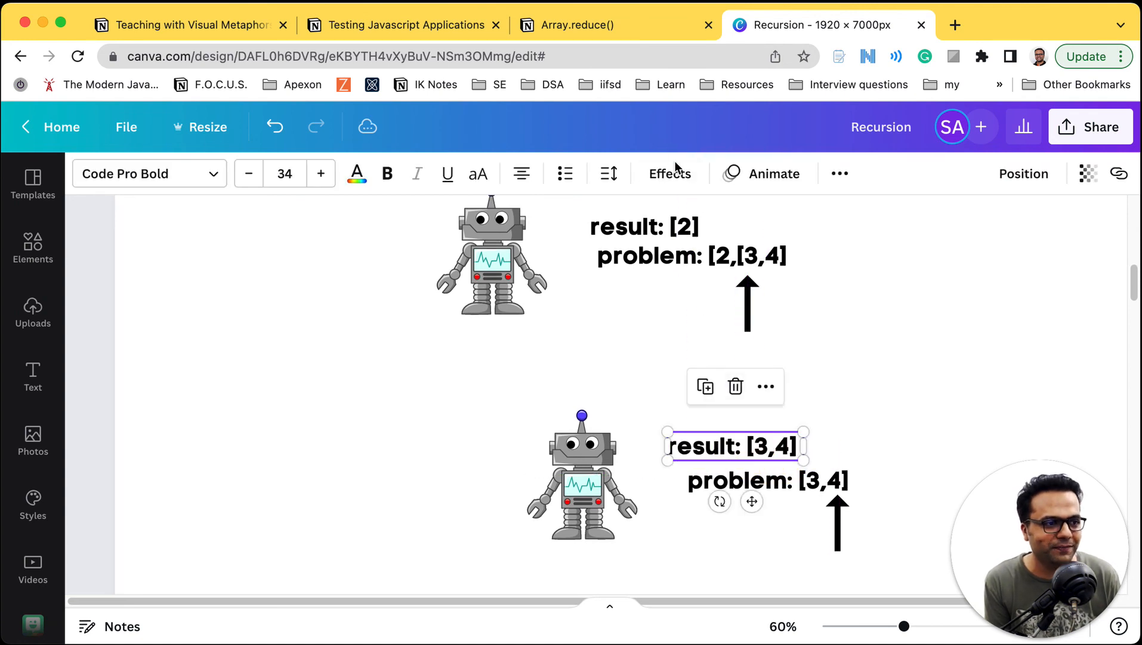
click(720, 222)
Append [3,4] after the [2] in the second robot's result text
scroll(723, 239, up, 4)
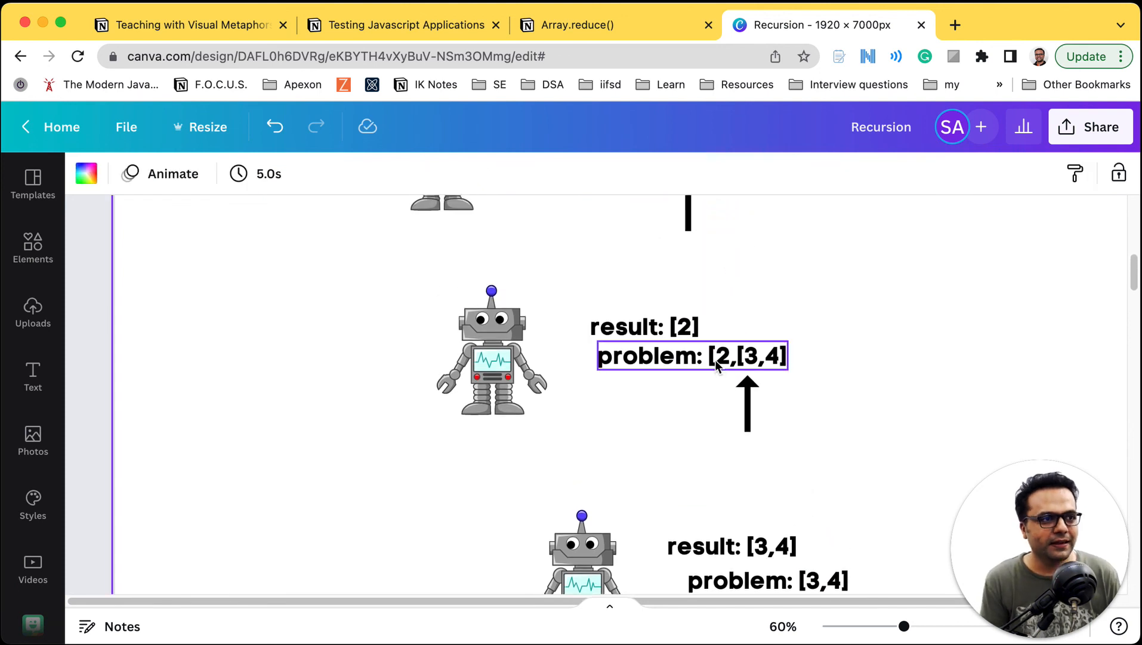
click(686, 327)
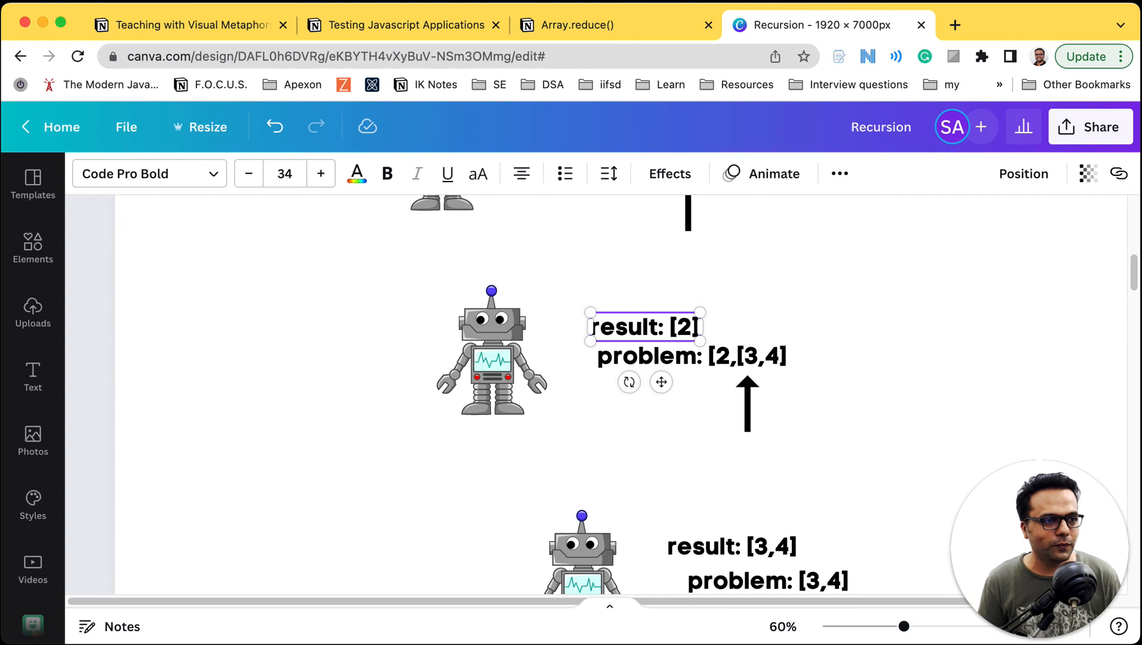
text([]2)
key(BackSpace)
text(3,)
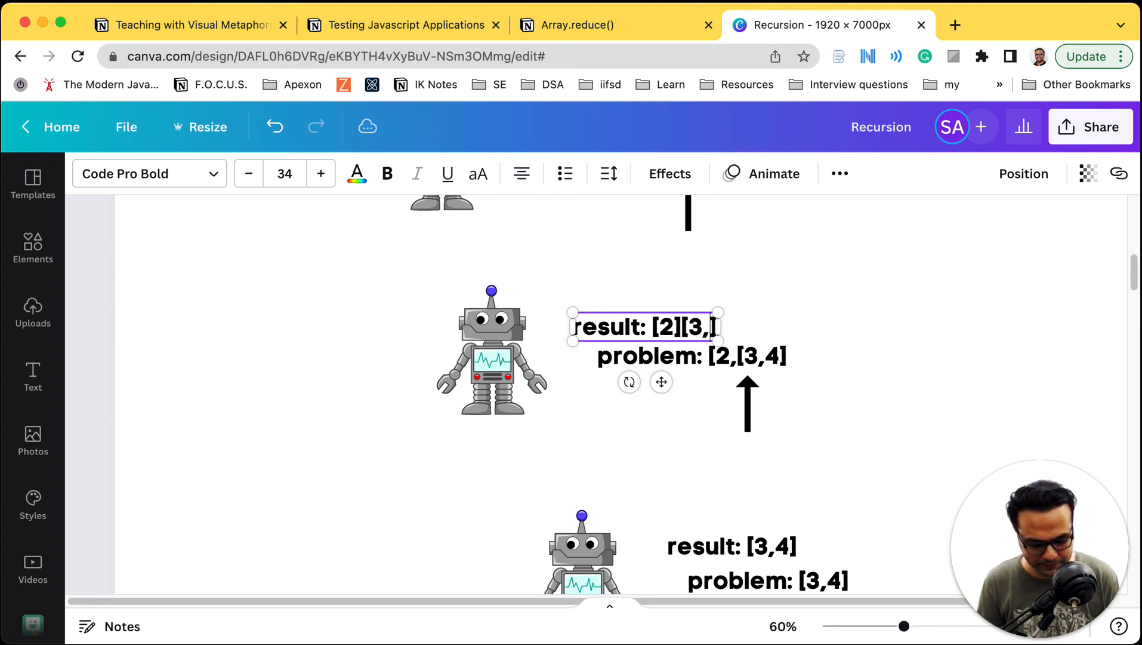
text(4)
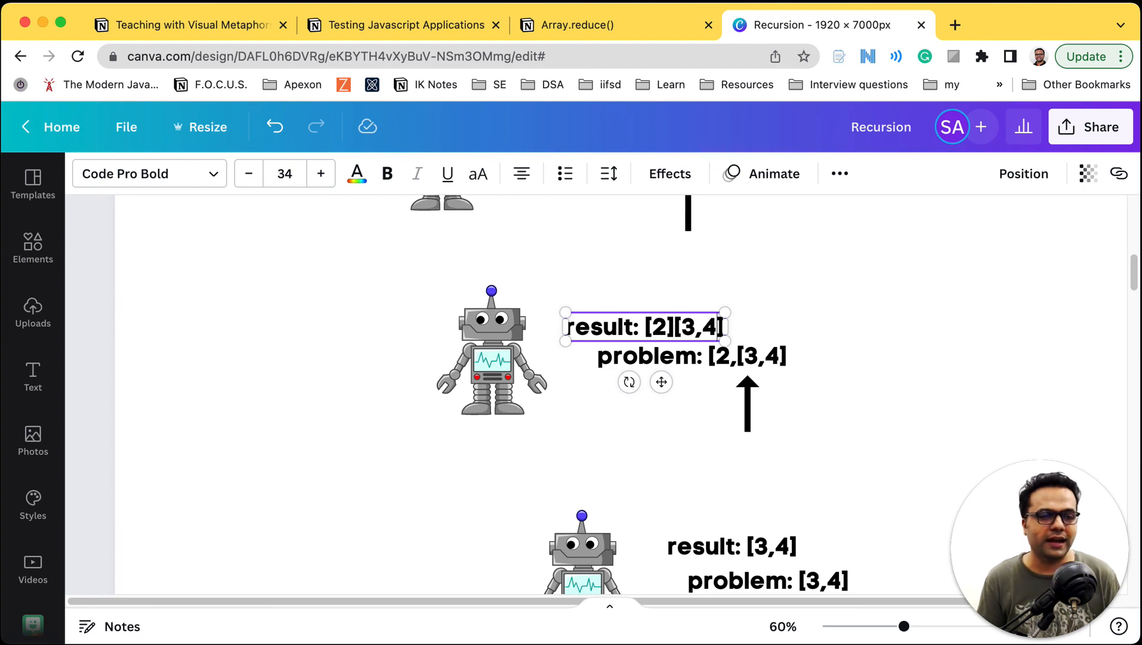
Merge the two arrays in the second robot's result text into [2,3,4] by replacing the inner brackets with a comma
key(Left)
key(Left)
key(Left)
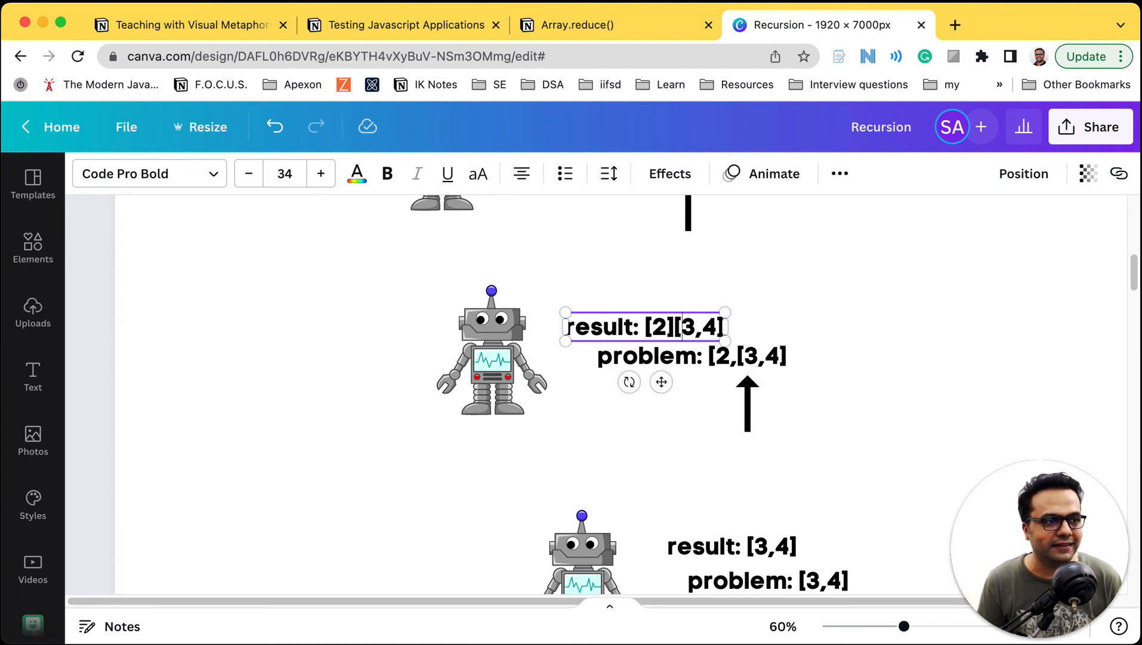
key(BackSpace)
key(BackSpace)
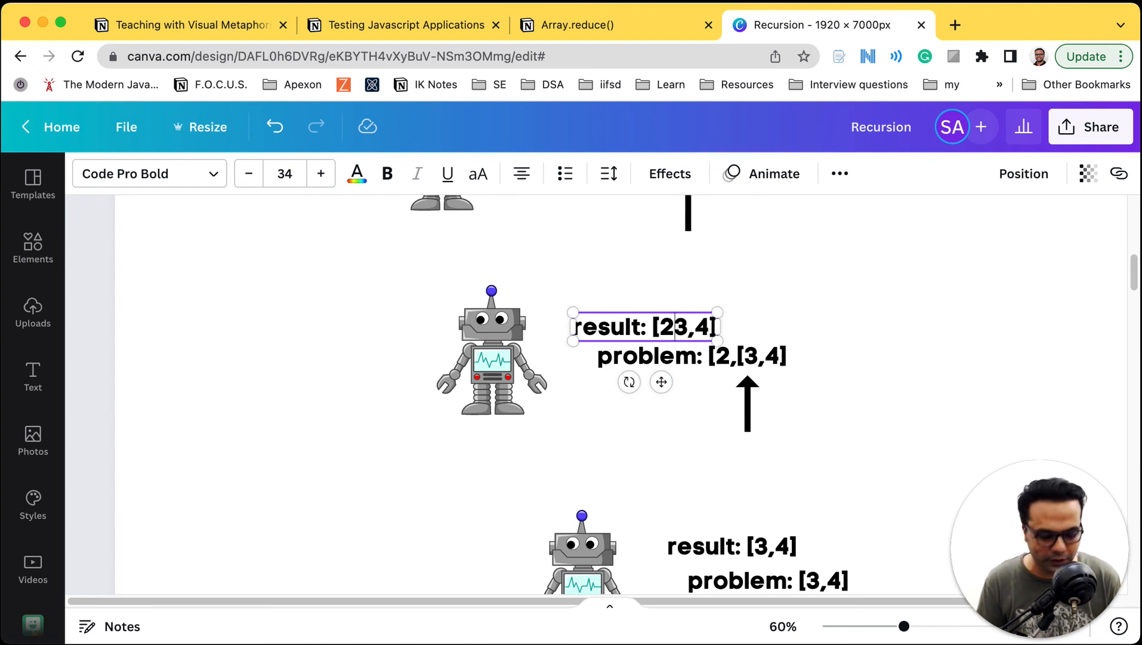
text(,)
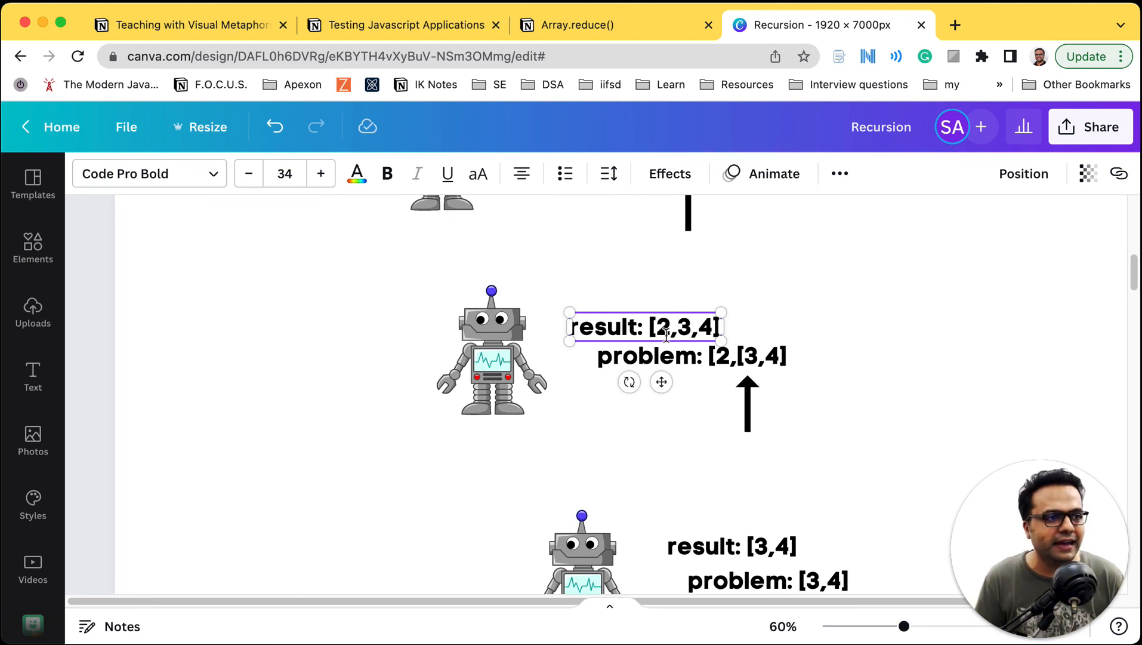
Append [2,3,4] after the [1] in the first robot's result text
scroll(676, 356, up, 2)
scroll(677, 357, up, 5)
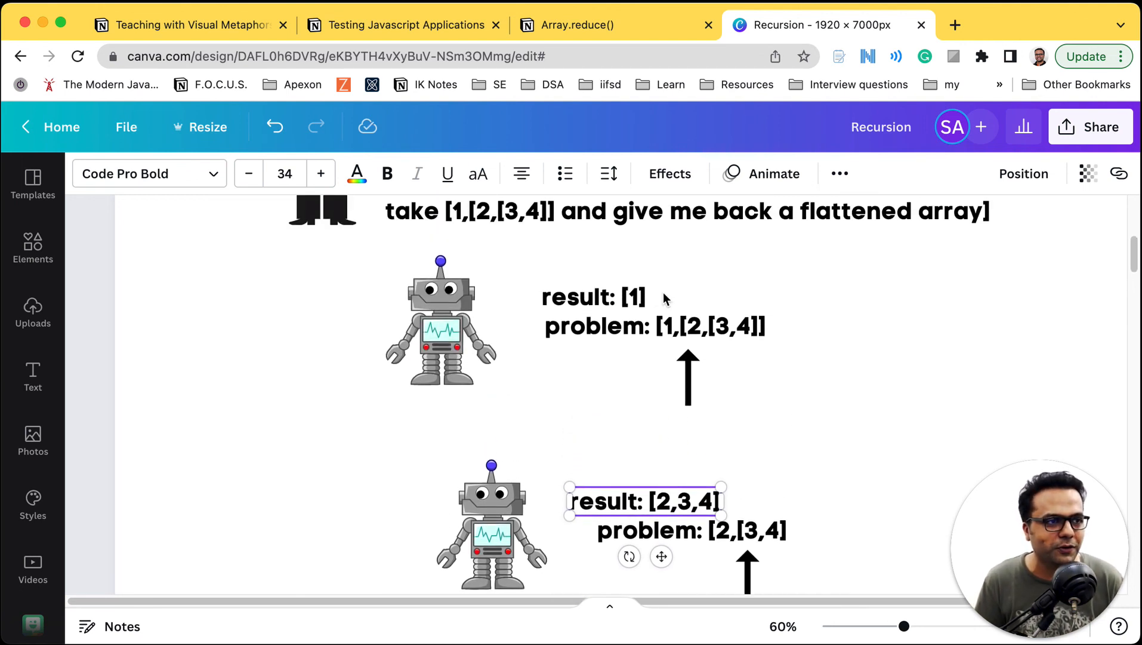
click(643, 292)
click(638, 293)
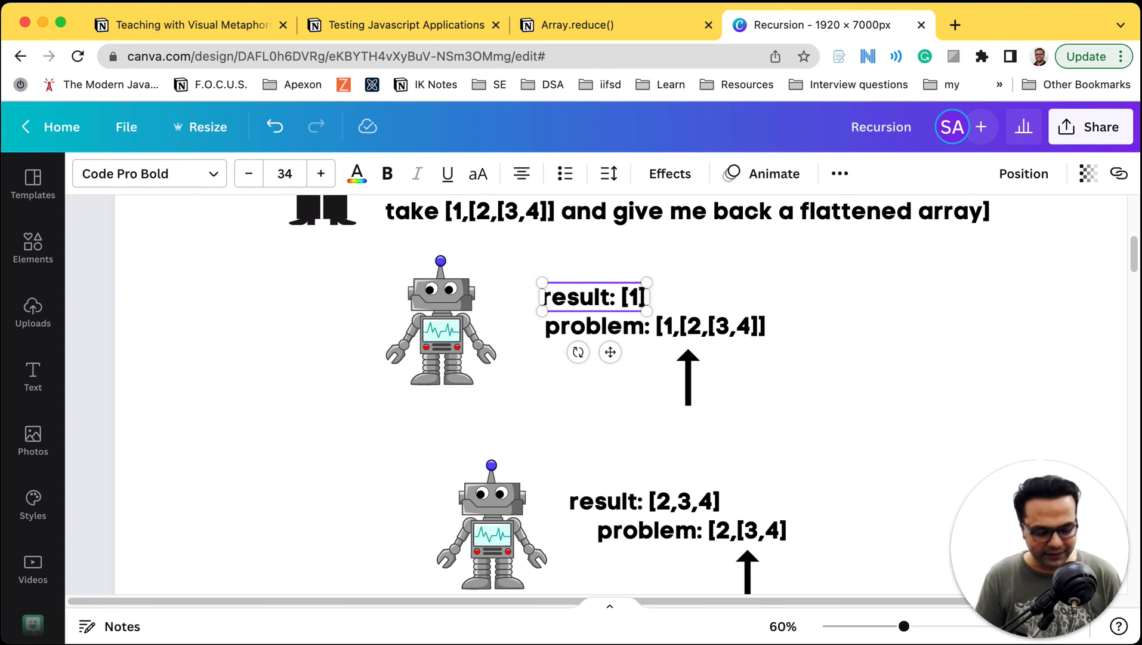
text([1][)
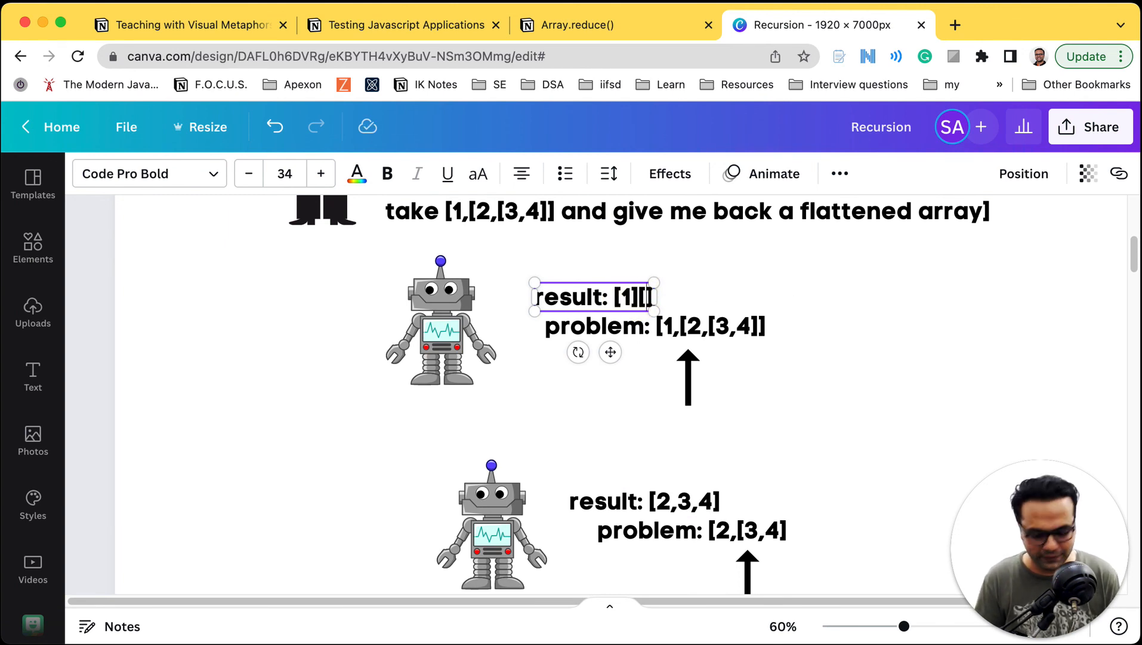
text(2,3,4)
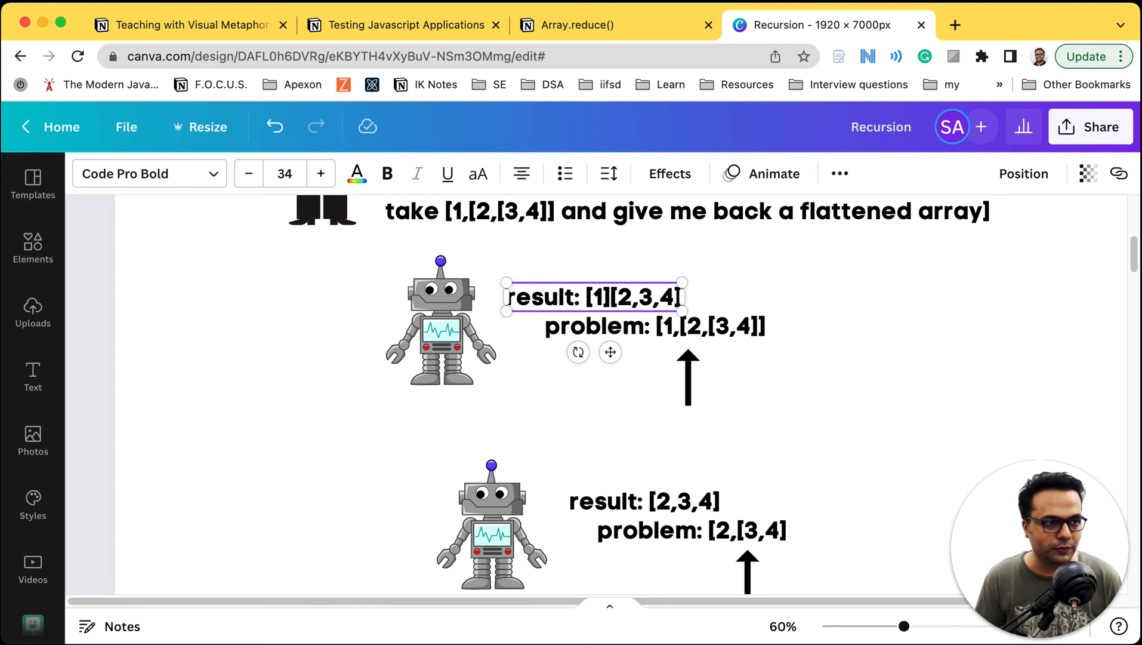
Merge the two arrays in the first robot's result text into [1,2,3,4] by replacing the inner brackets with a comma
key(Left)
key(Left)
key(Left)
key(Left)
key(Left)
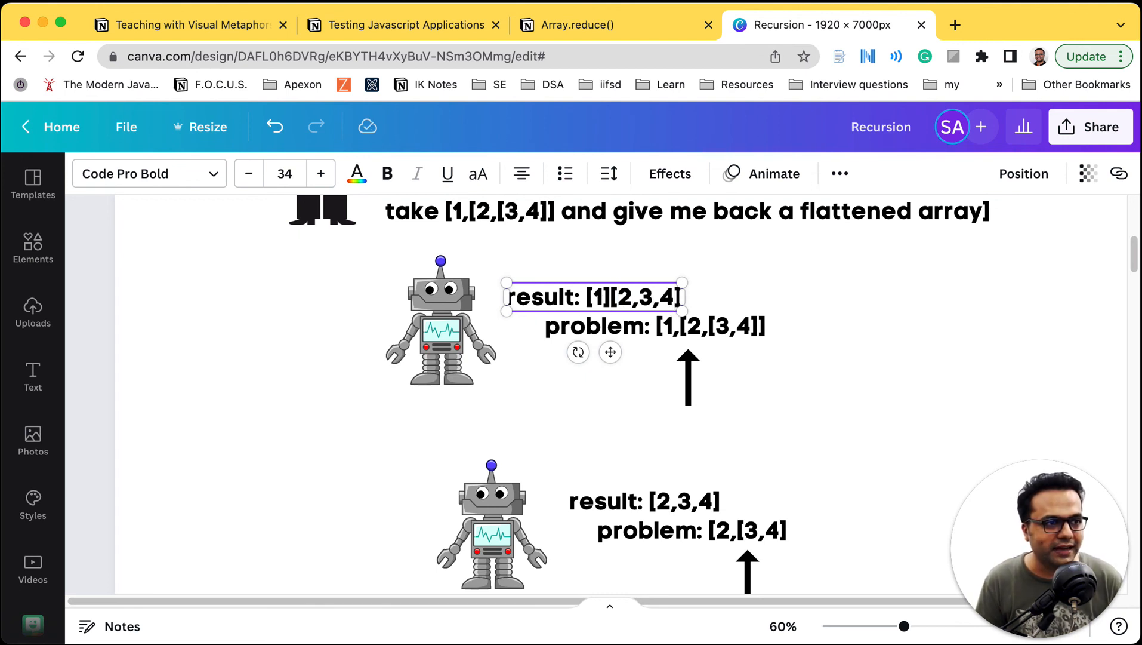
key(BackSpace)
key(BackSpace)
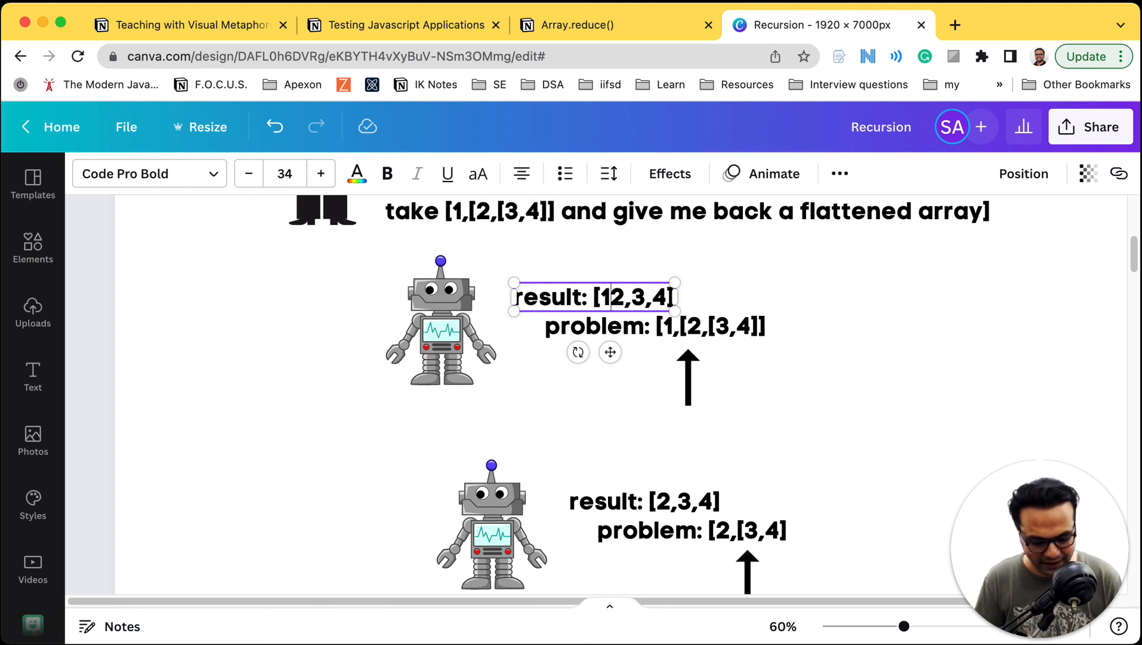
text(,)
scroll(746, 303, up, 1)
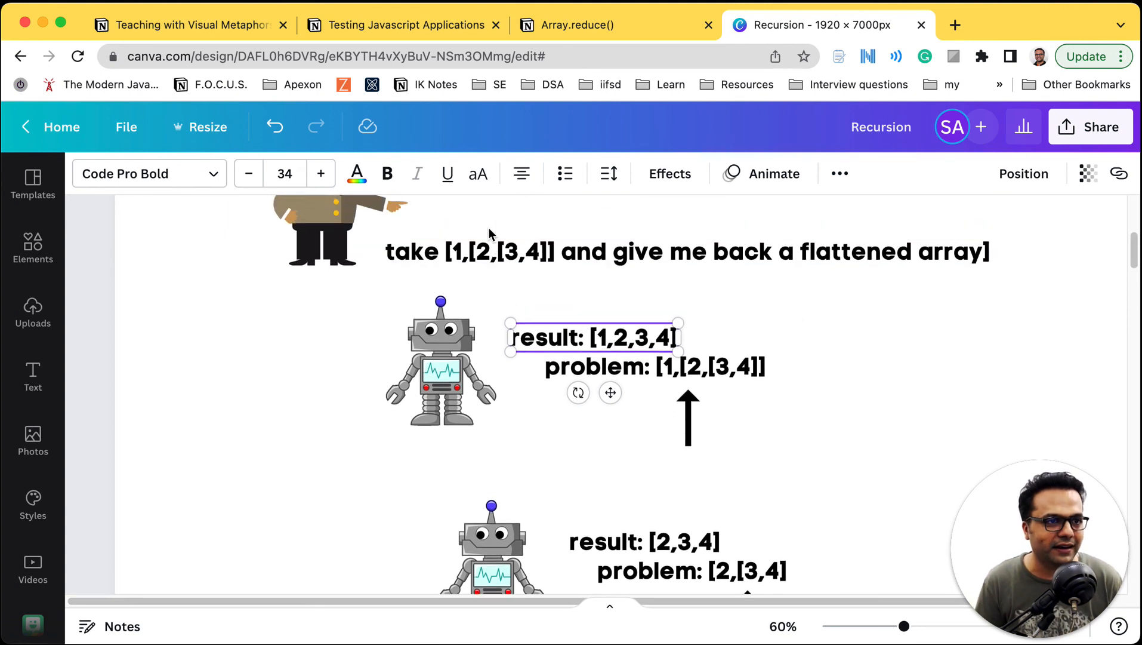